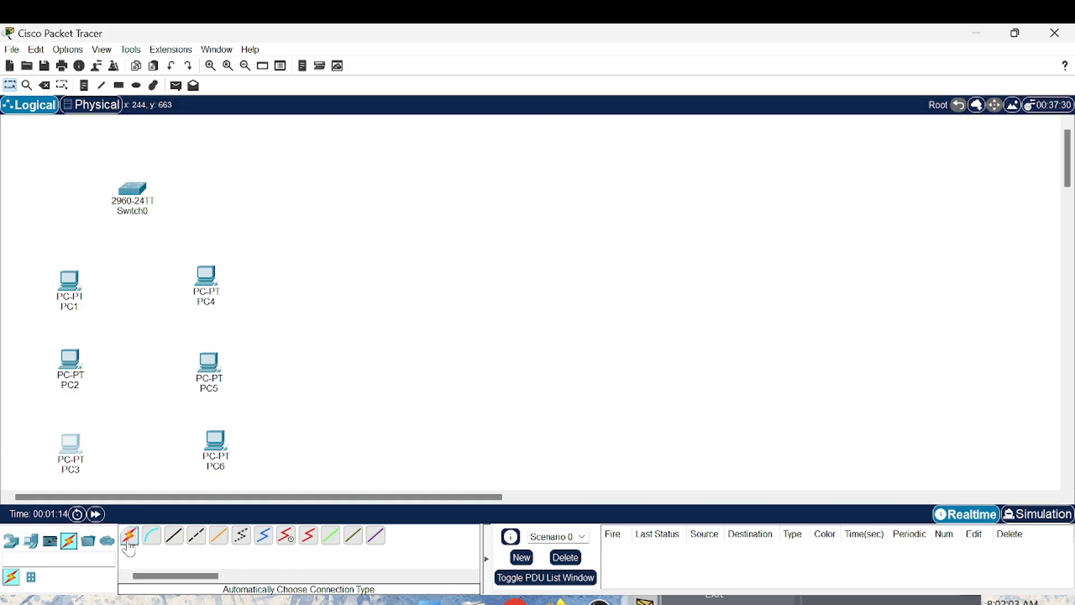
- Cable PC1, PC2 and PC3 to Switch0 using the automatic connection type
click(128, 544)
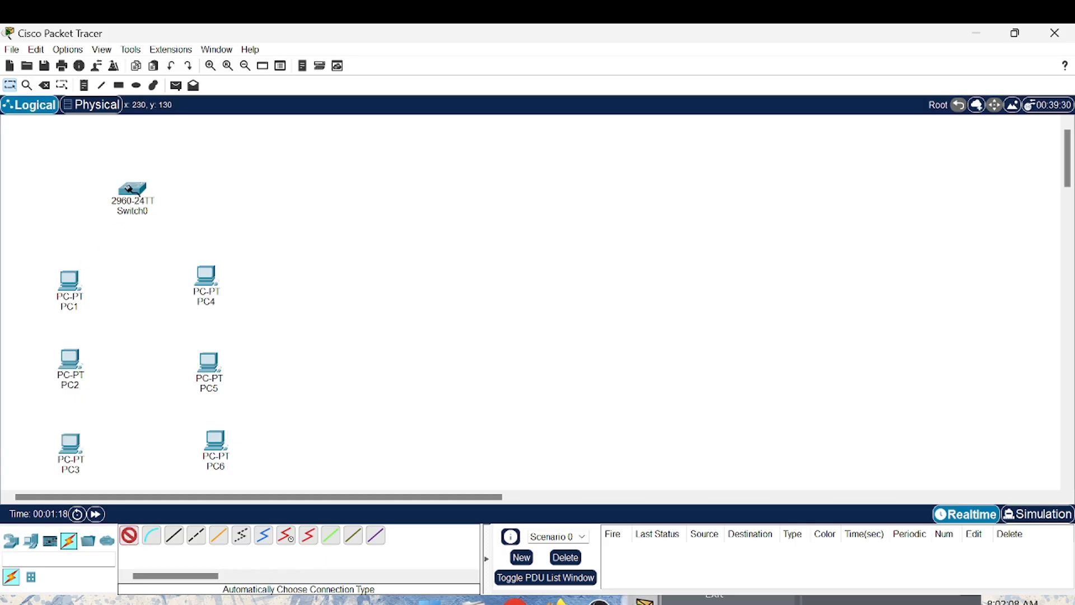
click(65, 282)
click(131, 192)
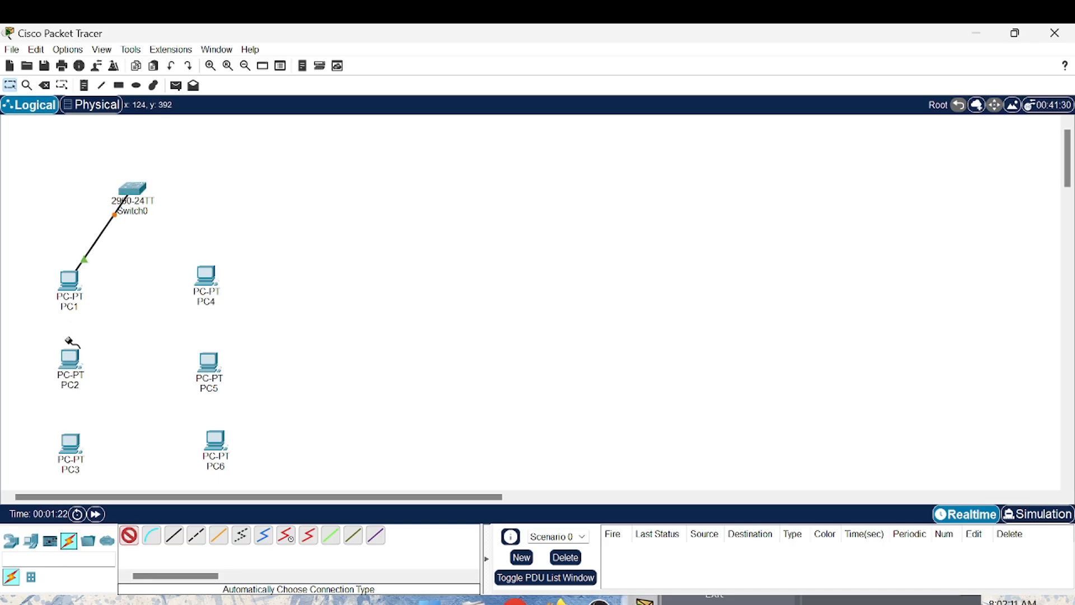
click(68, 357)
click(132, 189)
click(70, 445)
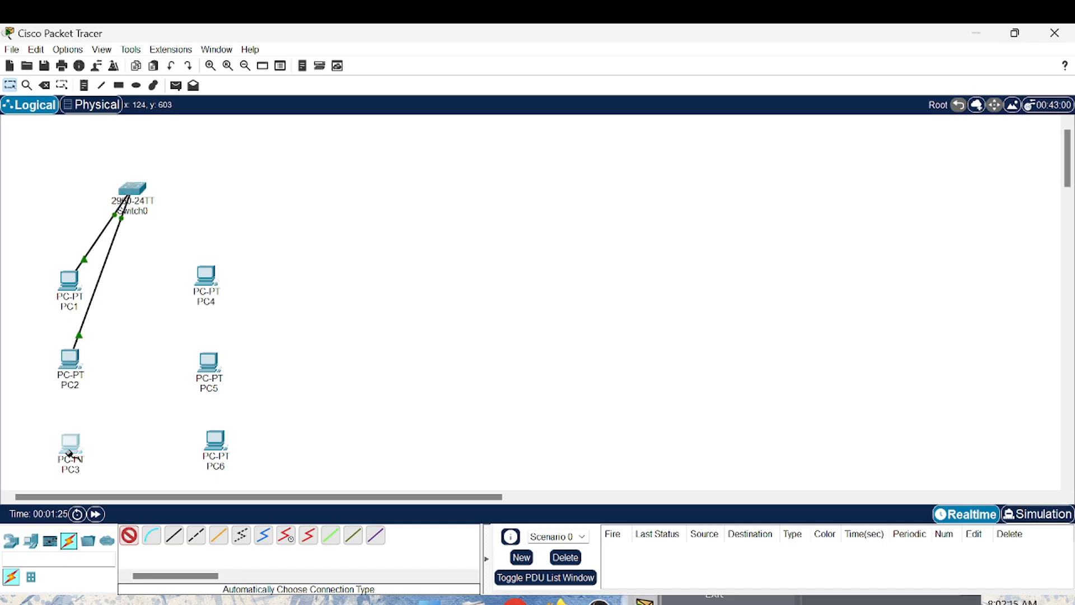
click(144, 187)
- Cable PC4, PC5 and PC6 to Switch0 using the automatic connection type
click(215, 277)
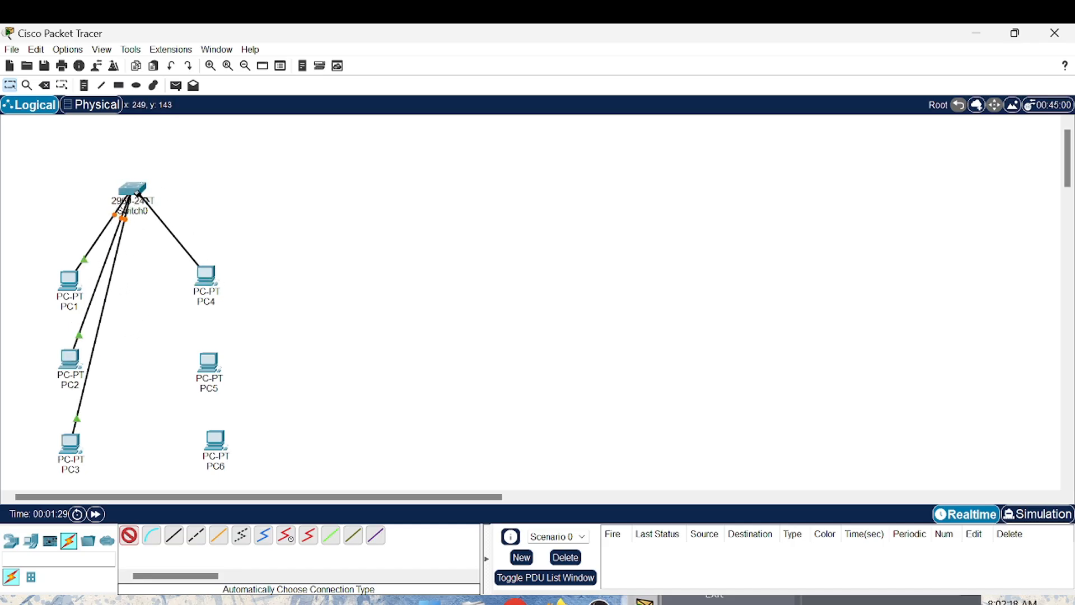
click(131, 185)
click(209, 361)
click(139, 190)
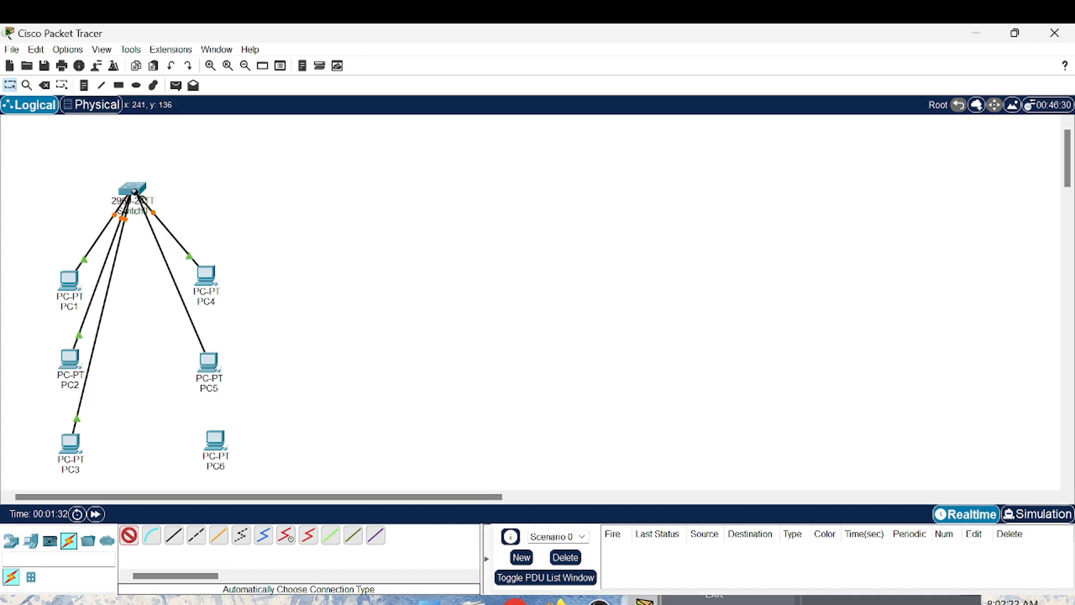
click(216, 441)
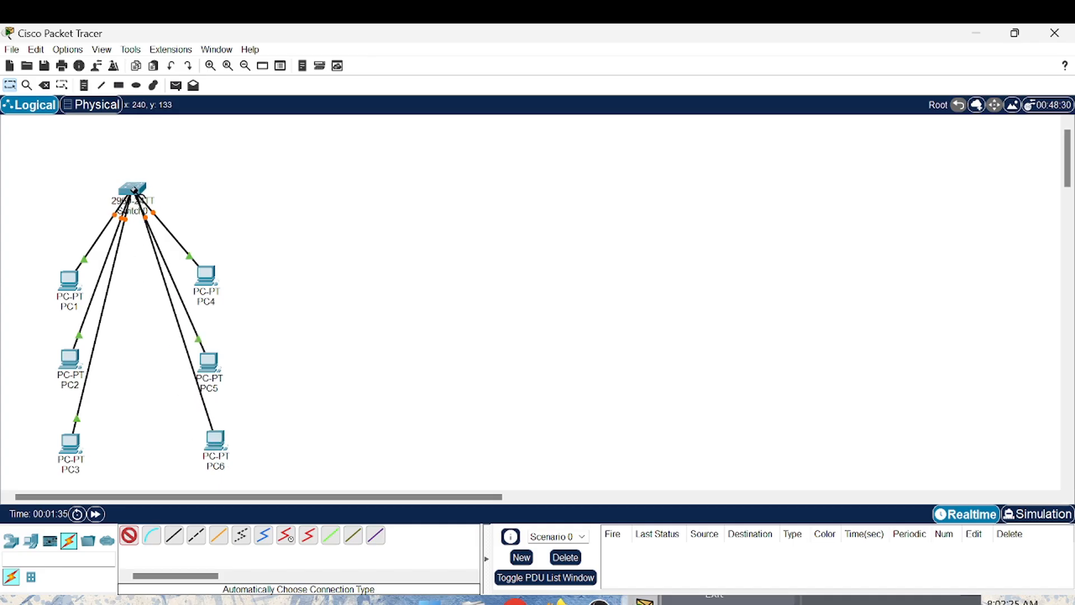
click(137, 192)
- Draw unfilled rectangles around the whole network, around PC1 to PC3, and around PC4 to PC6
click(118, 85)
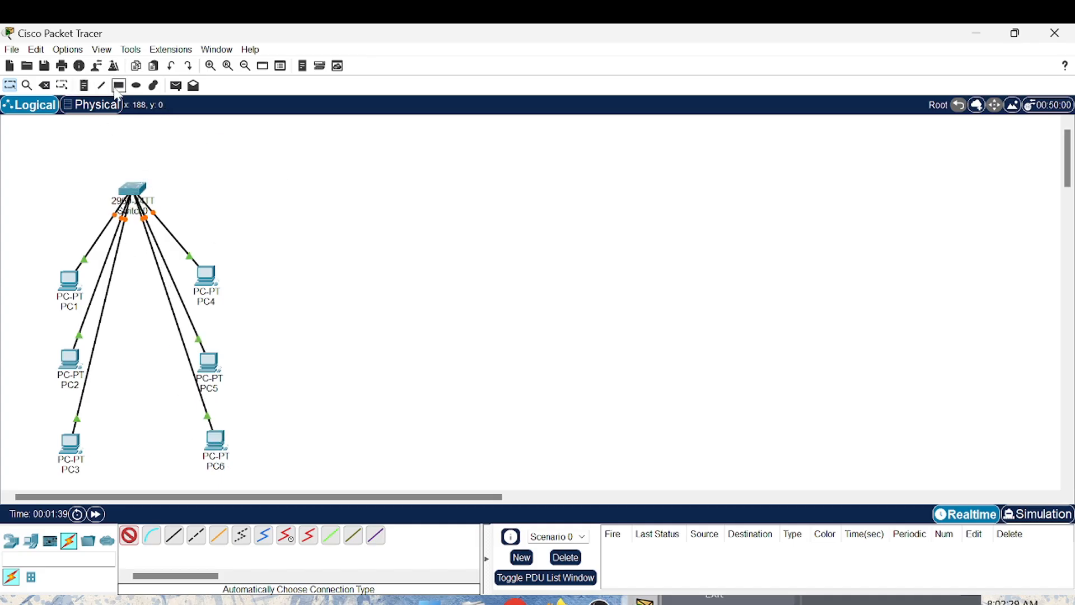
drag(21, 141, 260, 489)
mouse_move(38, 229)
mouse_down()
mouse_move(106, 361)
mouse_move(113, 506)
mouse_move(103, 479)
mouse_up()
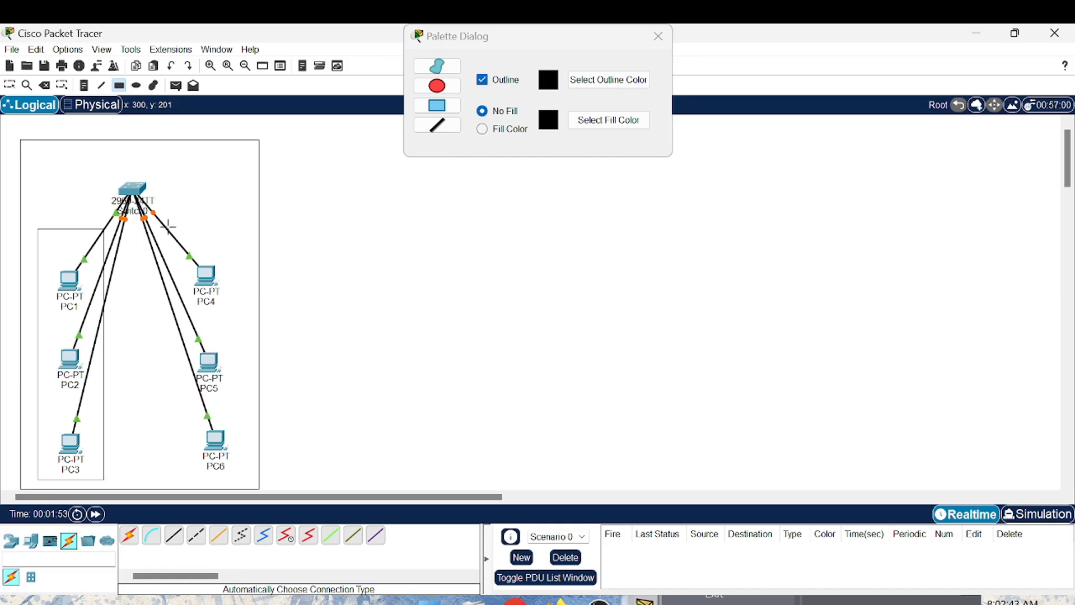
drag(160, 229, 245, 481)
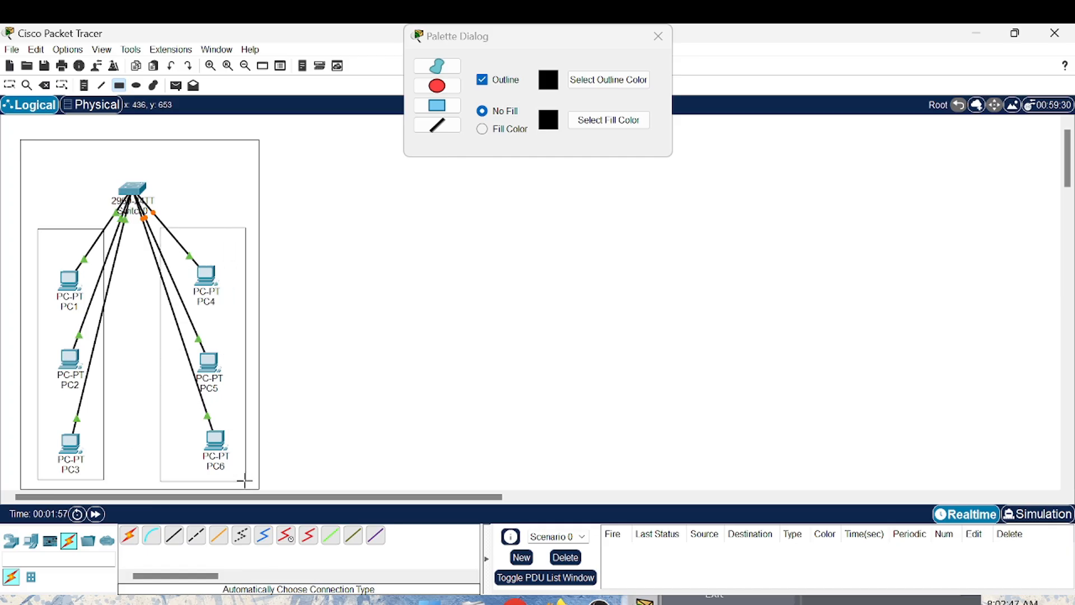
click(658, 36)
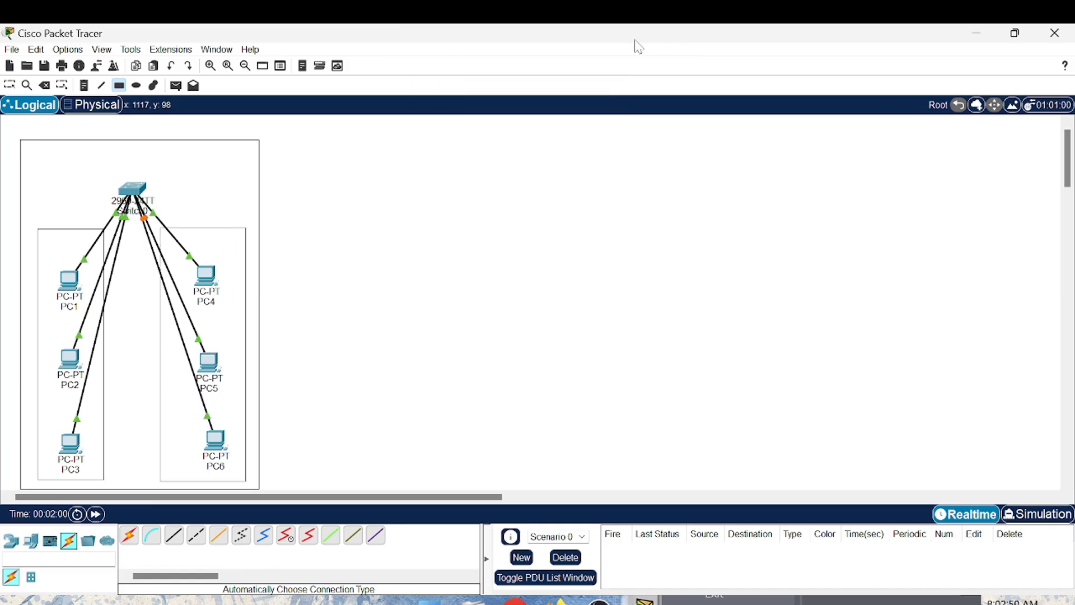
- Place a note reading 192.168.10.0/24 above the PC1 to PC3 rectangle
click(84, 88)
click(32, 189)
text(1)
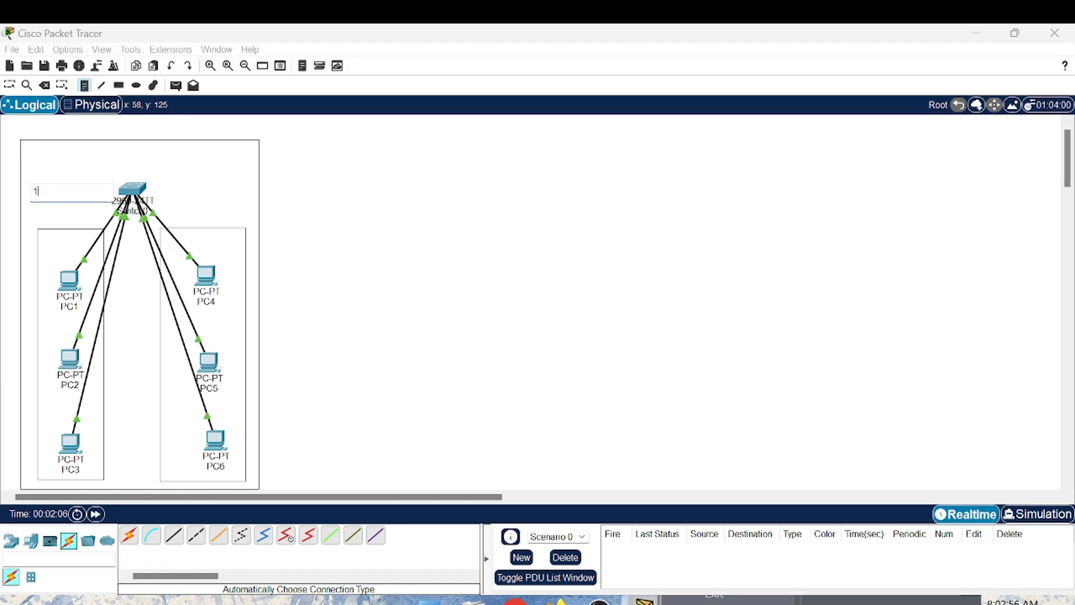
text(92.168.10.0/24)
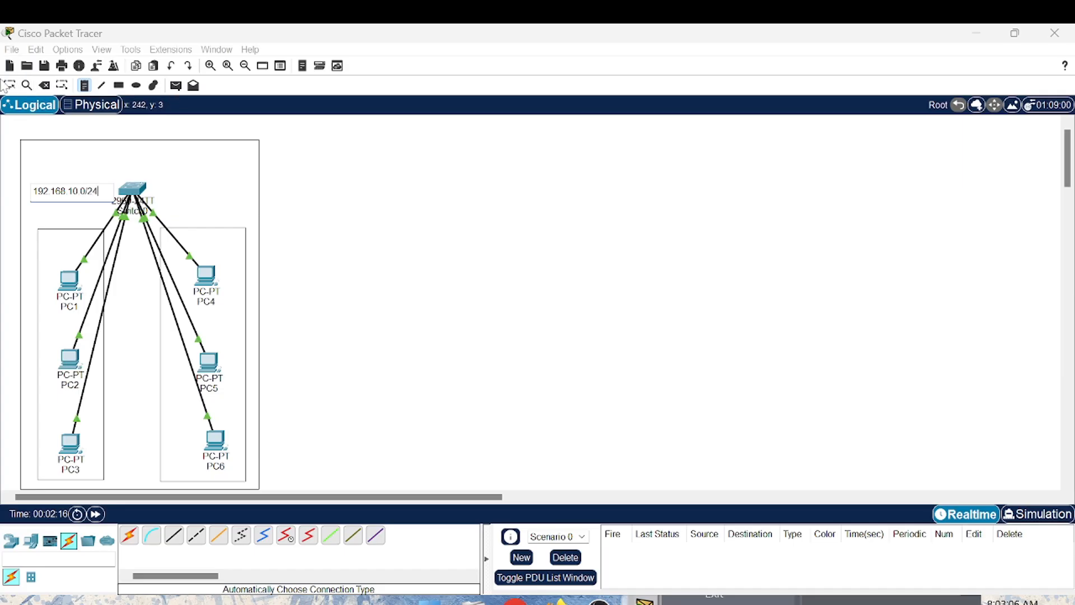
click(8, 85)
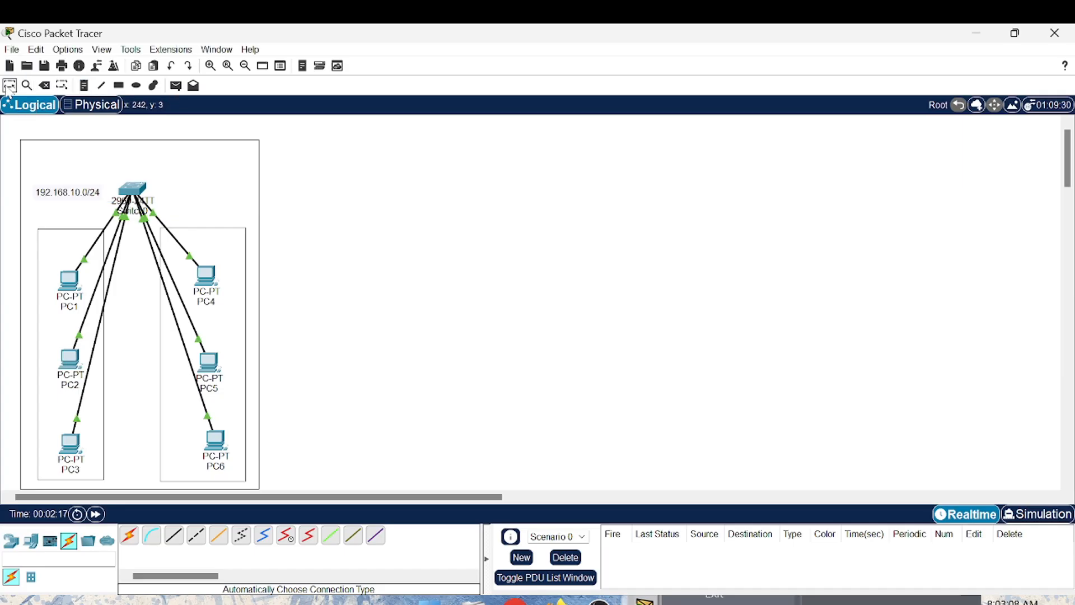
- Place a note reading 192.168.20.0/24 above the PC4 to PC6 rectangle
click(84, 85)
click(176, 203)
text(192)
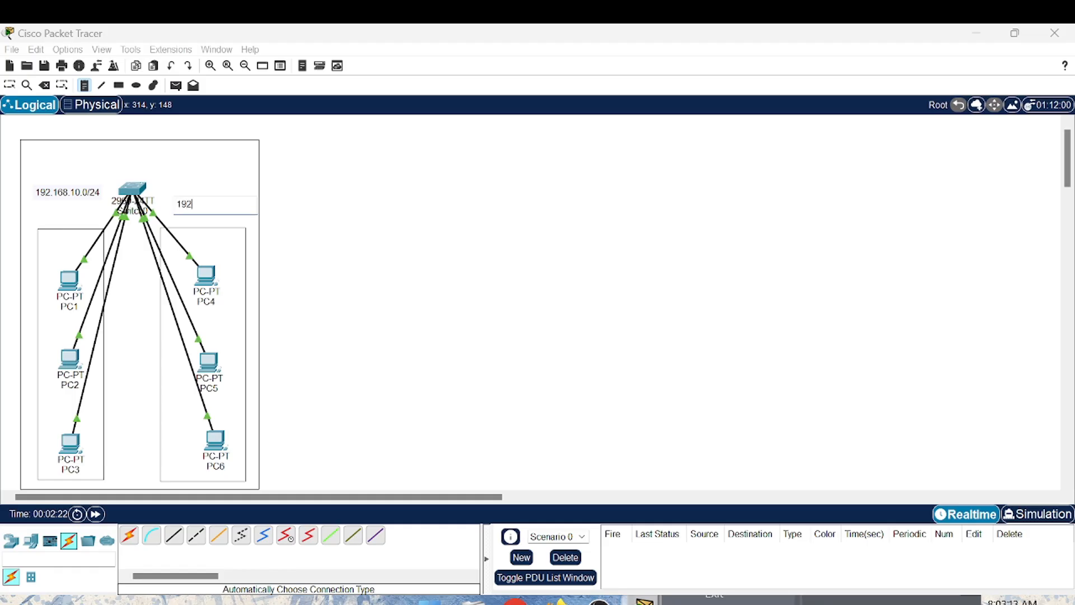
text(.168.20.0/24)
click(10, 85)
drag(298, 277, 286, 183)
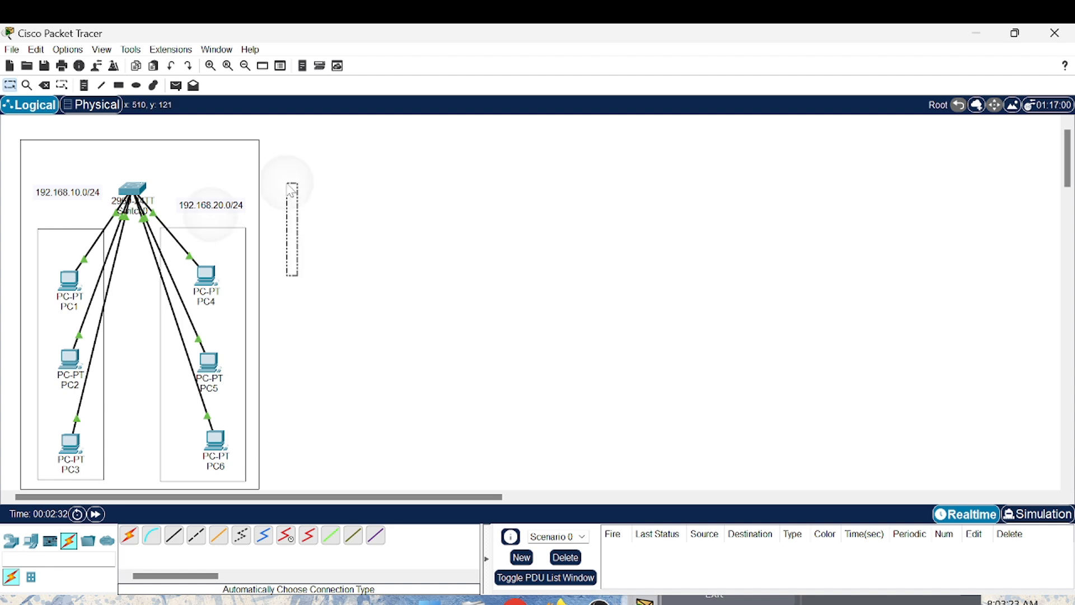
- Place the notes VLAN 10 below the PC1 to PC3 group and VLAN 20 below the PC4 to PC6 group
scroll(233, 200, down, 5)
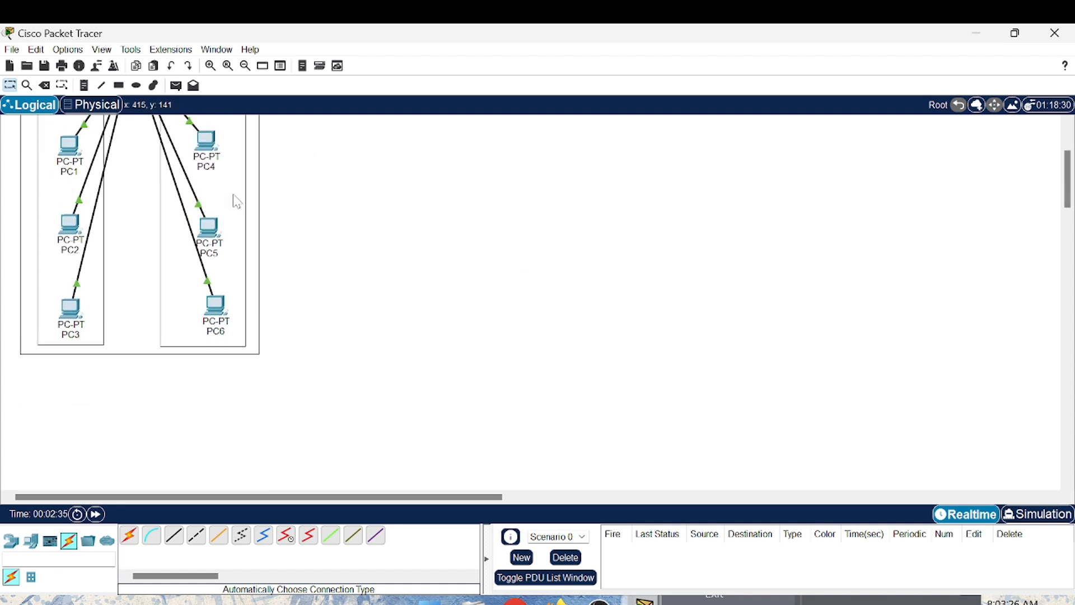
click(85, 87)
click(45, 357)
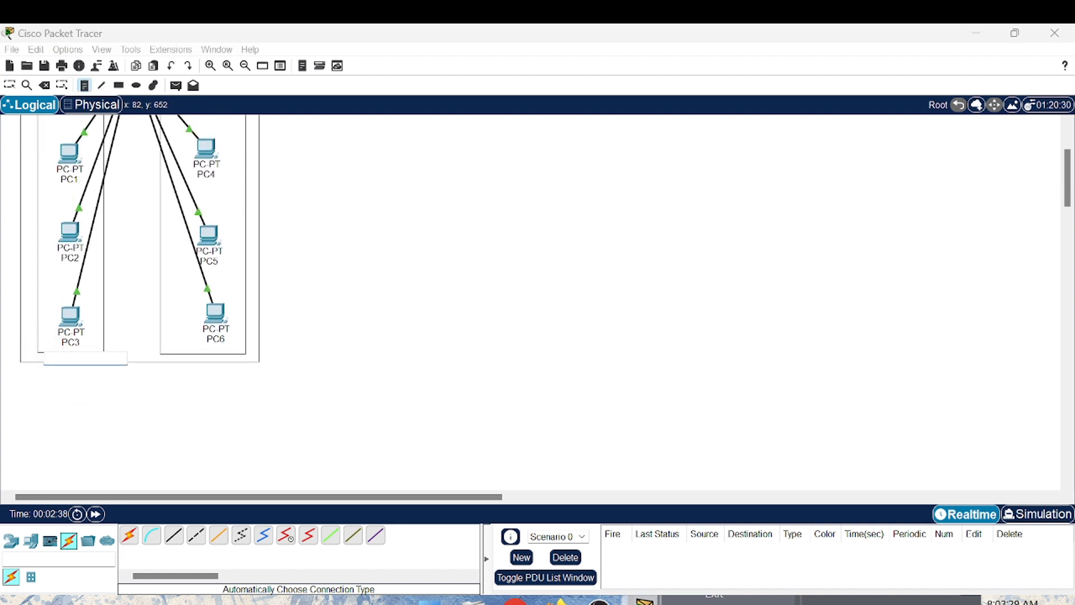
text(VLAN 10)
click(197, 361)
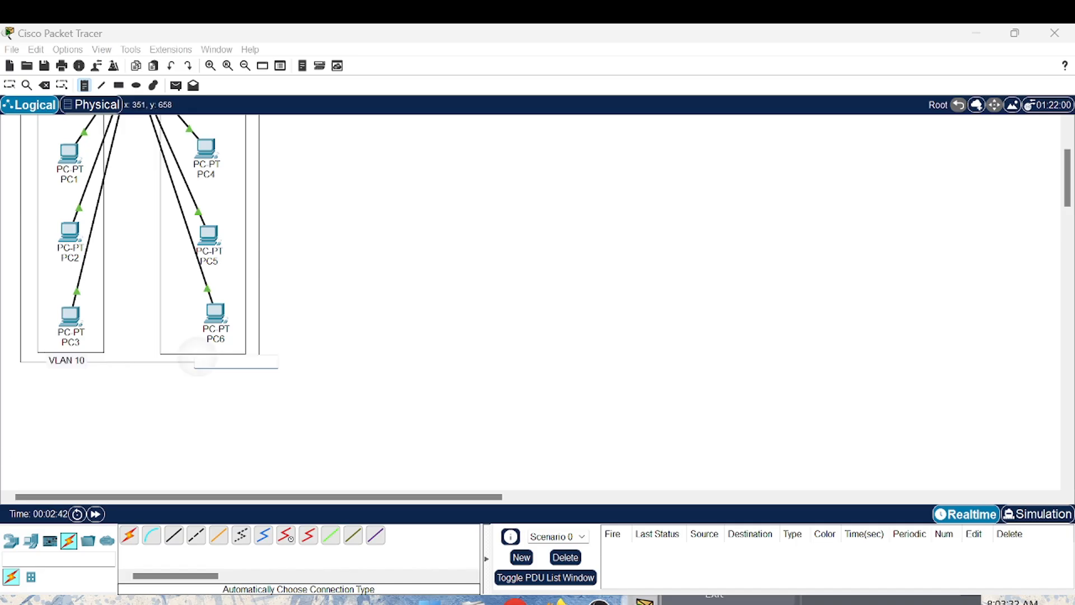
text(VLN)
text(N 20)
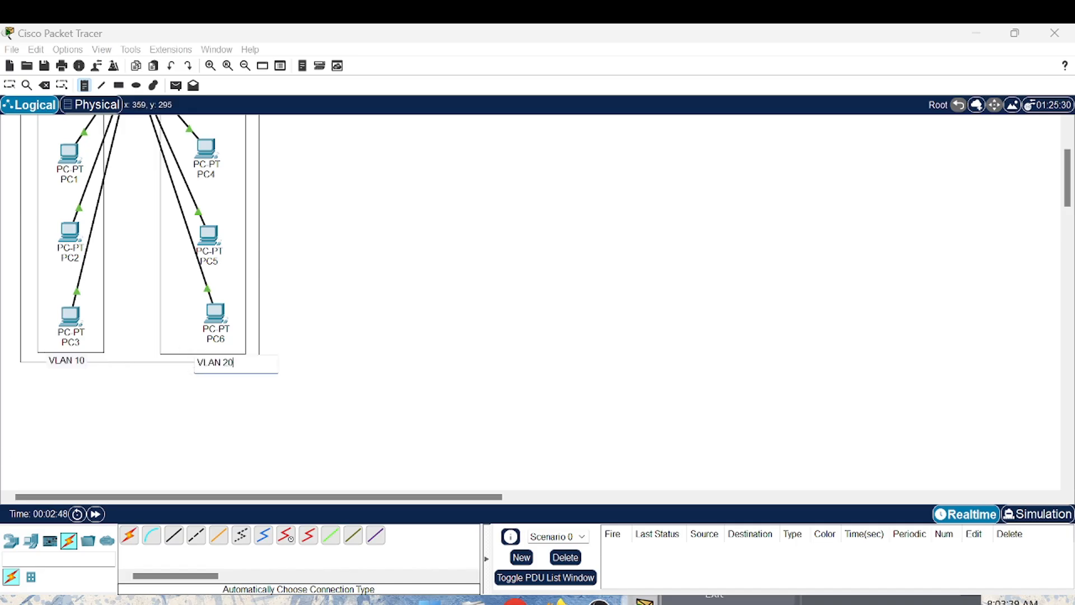
scroll(140, 297, up, 3)
click(62, 282)
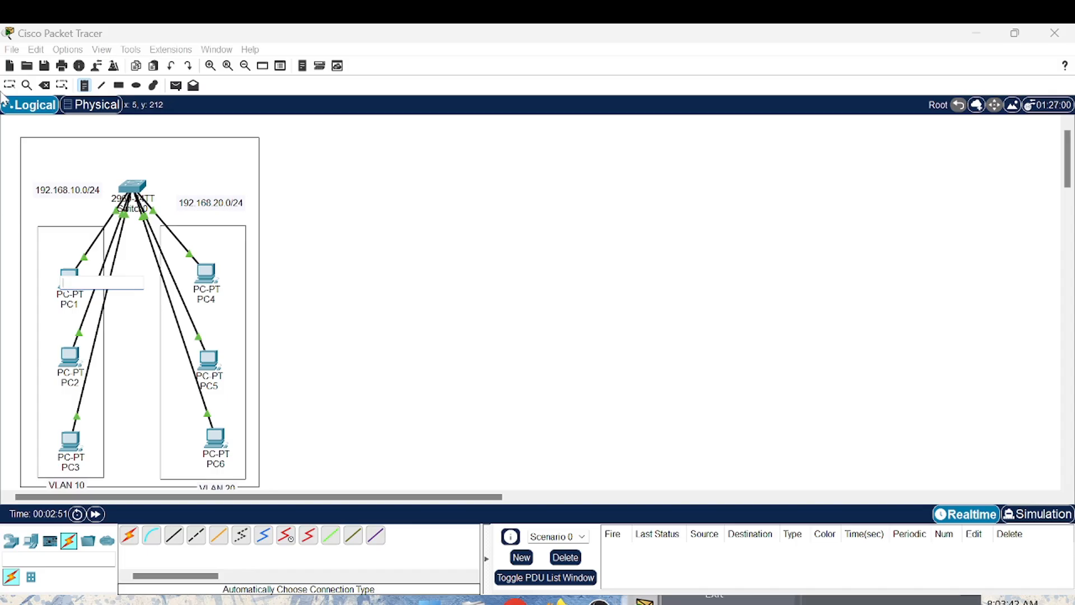
click(9, 80)
click(66, 283)
click(64, 268)
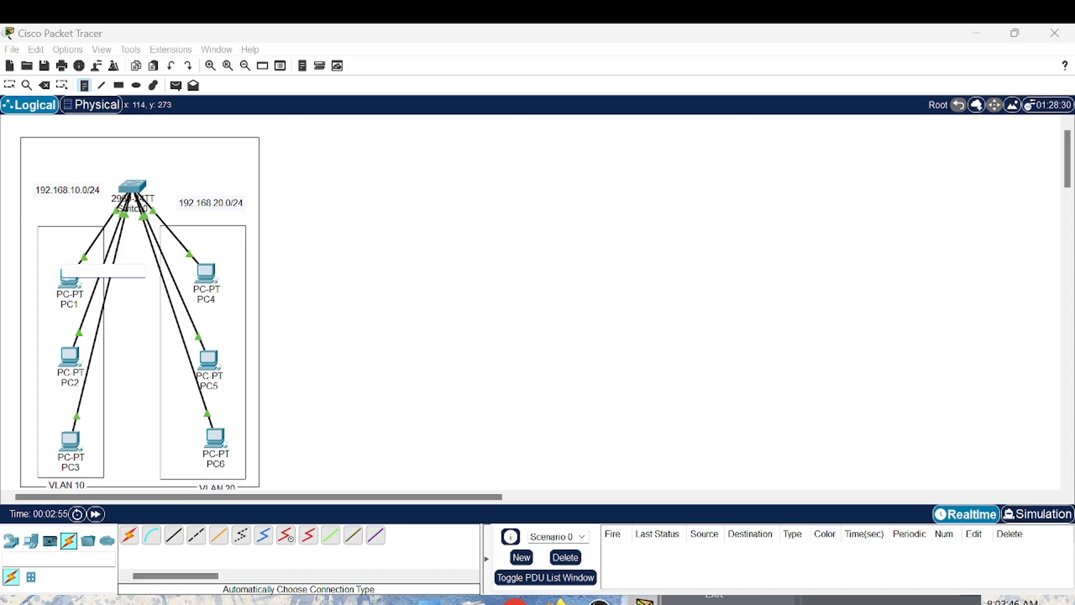
key(Escape)
- Assign PC1 a static IPv4 address in the 192.168.10.0/24 network
click(71, 277)
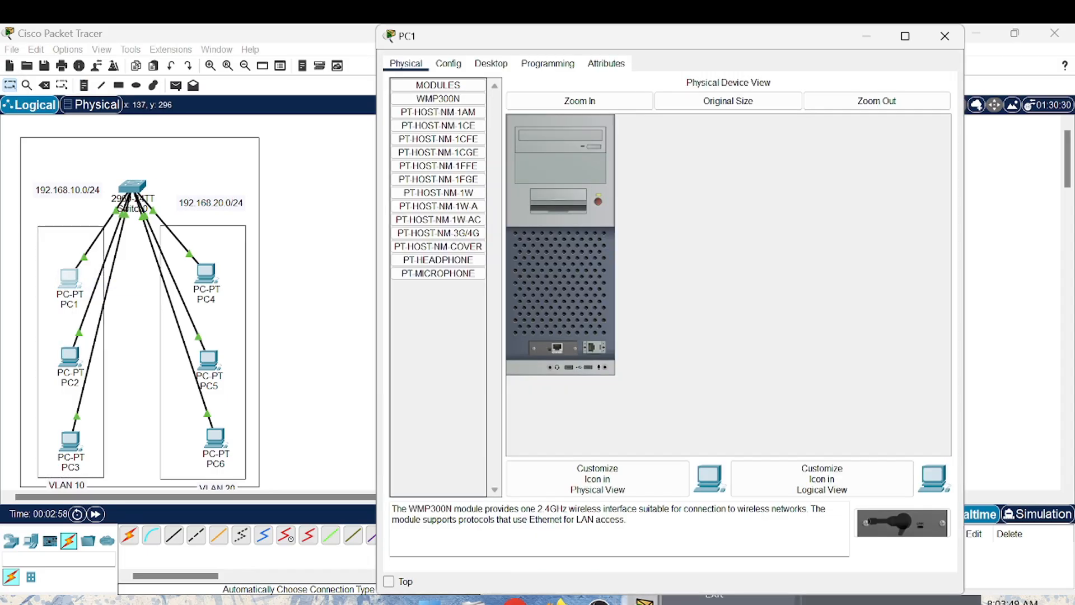
click(491, 63)
click(439, 108)
text(192)
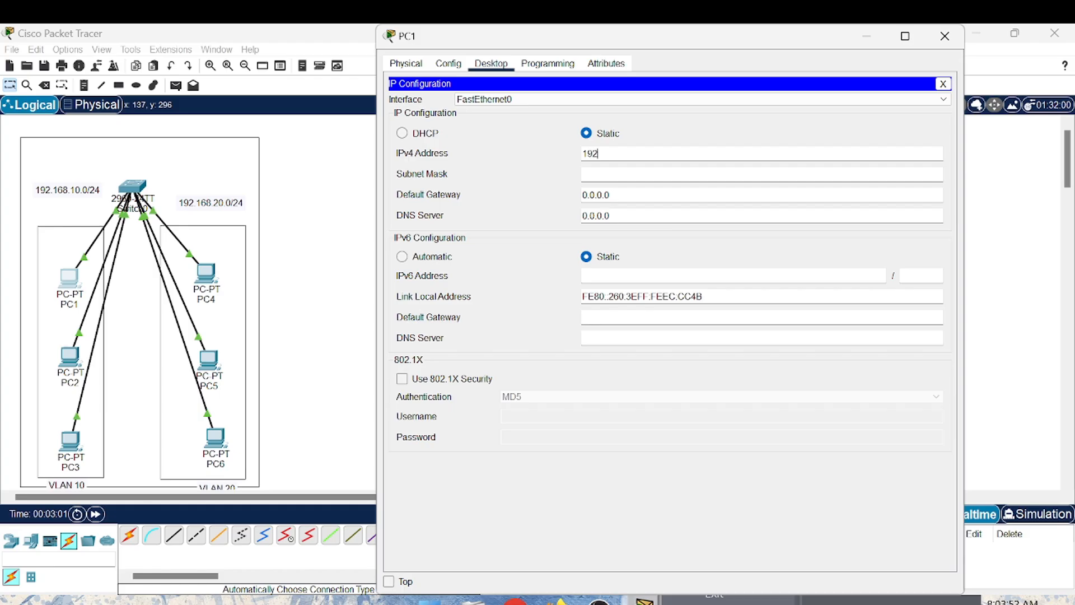
text(.168.10.1)
key(Tab)
click(945, 36)
- Assign PC2 the static IPv4 address 192.168.10.2
click(78, 355)
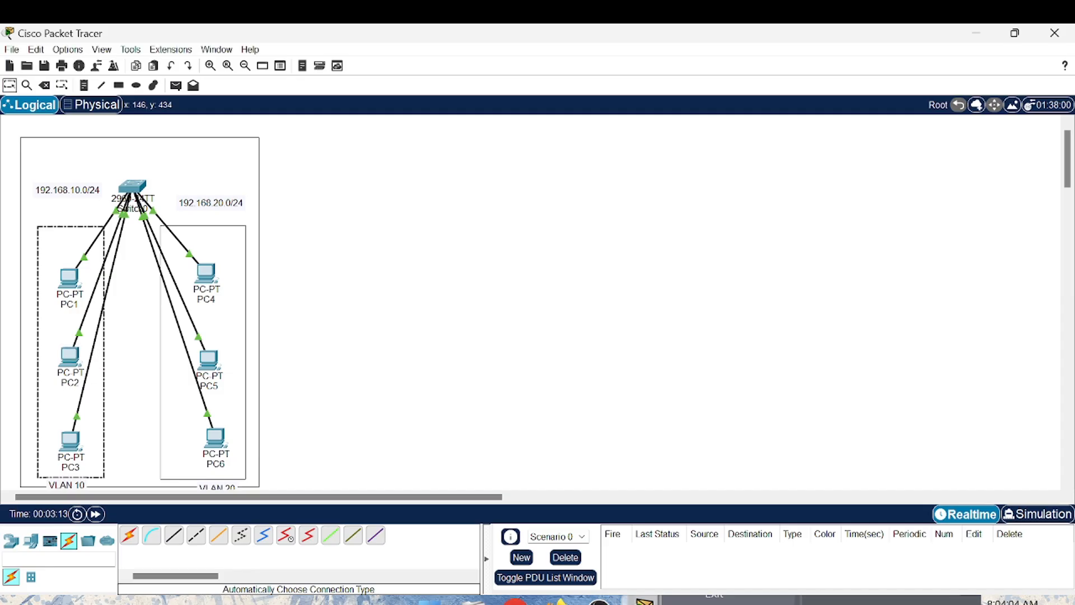
click(69, 357)
click(491, 63)
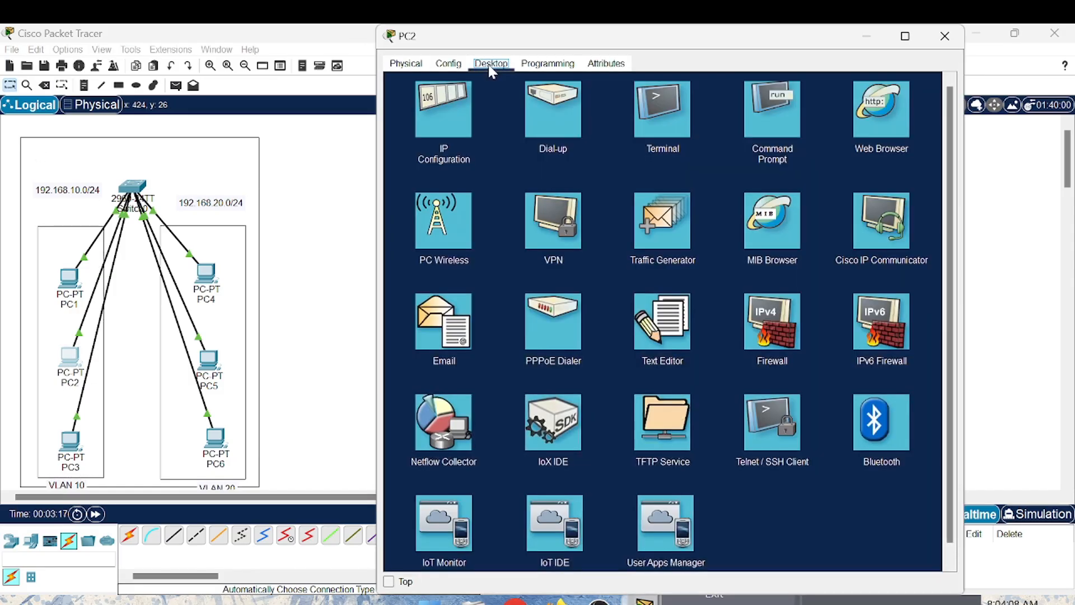
click(440, 128)
text(192.168)
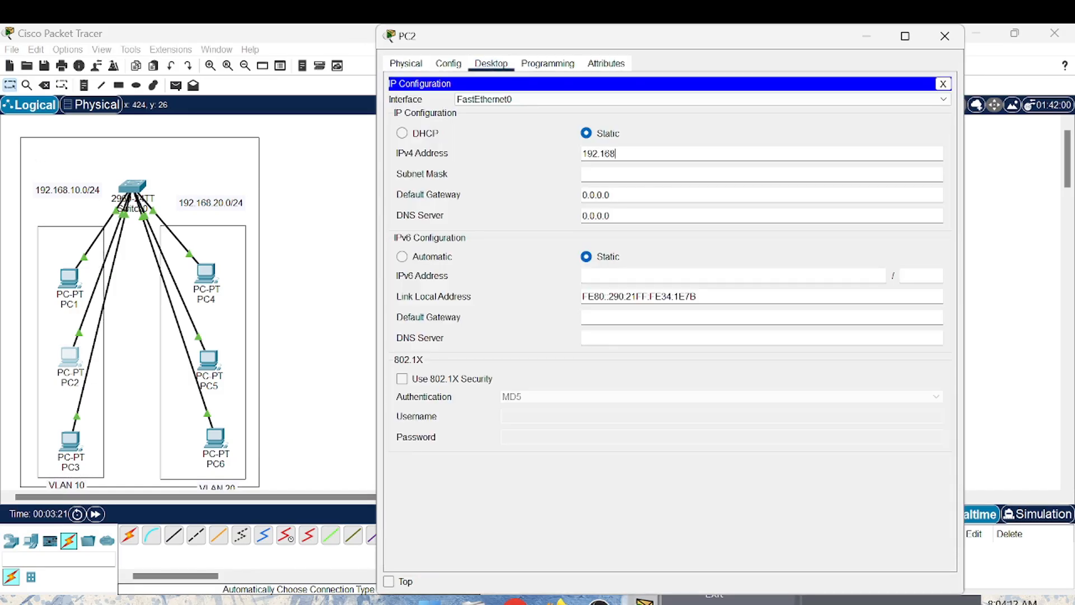
text(.10.2)
click(945, 36)
- Assign PC3 the static IPv4 address 192.168.10.3
click(70, 443)
click(491, 63)
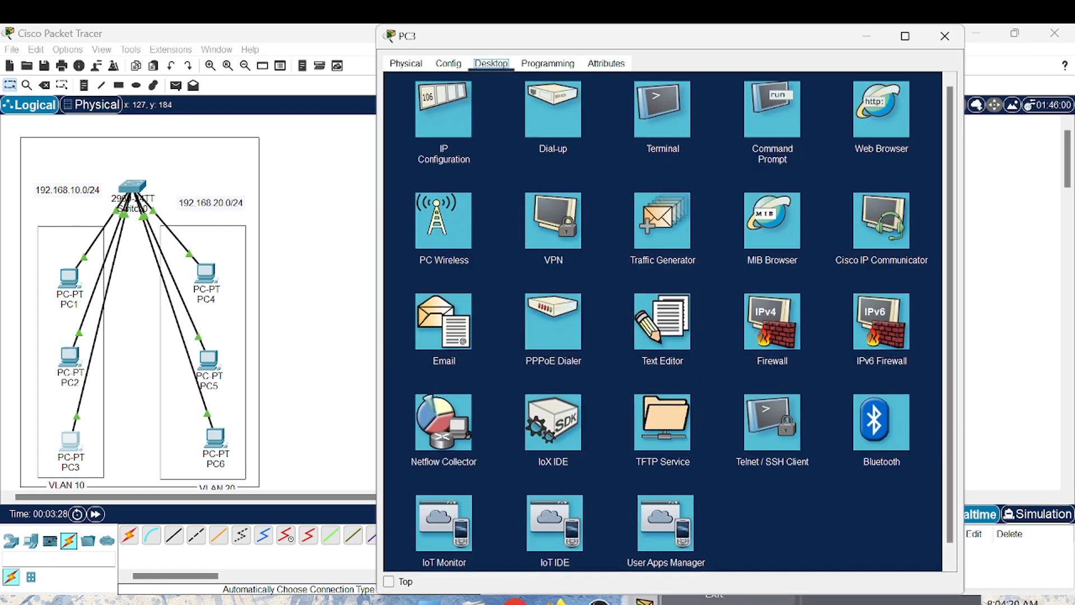
click(443, 112)
text(192.168)
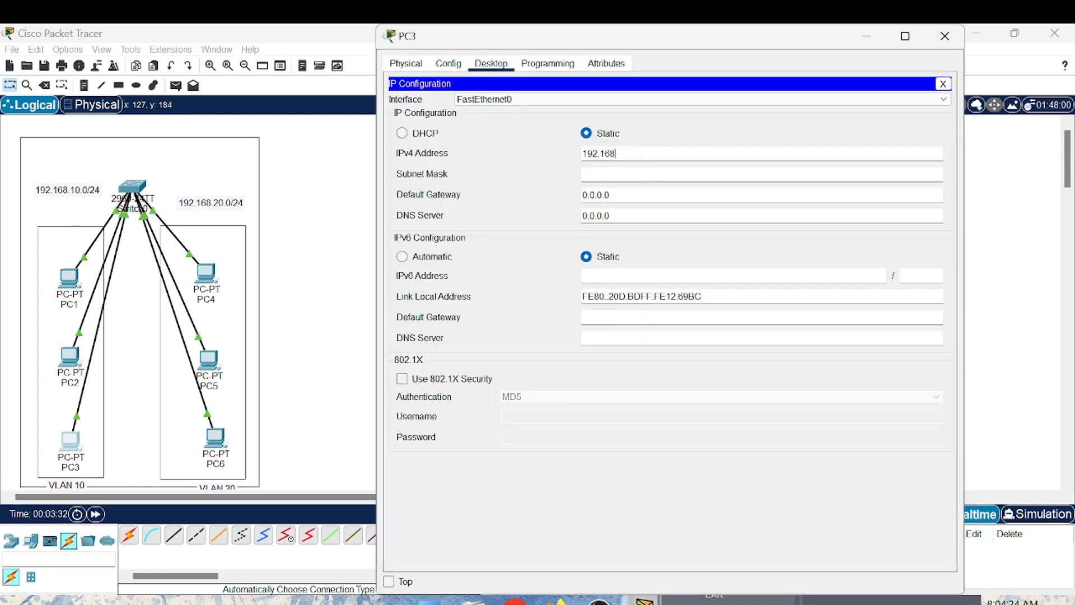
text(.10.3)
click(945, 36)
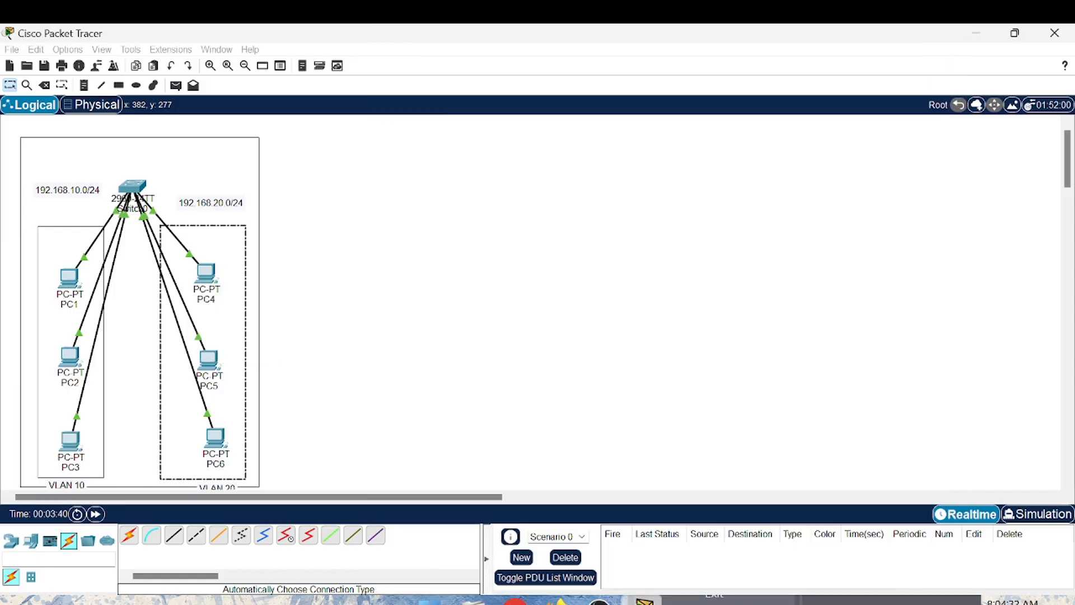
- Assign PC4 the static IPv4 address 192.168.20.1 with subnet mask 255.255.255.0
click(206, 273)
click(491, 63)
click(445, 120)
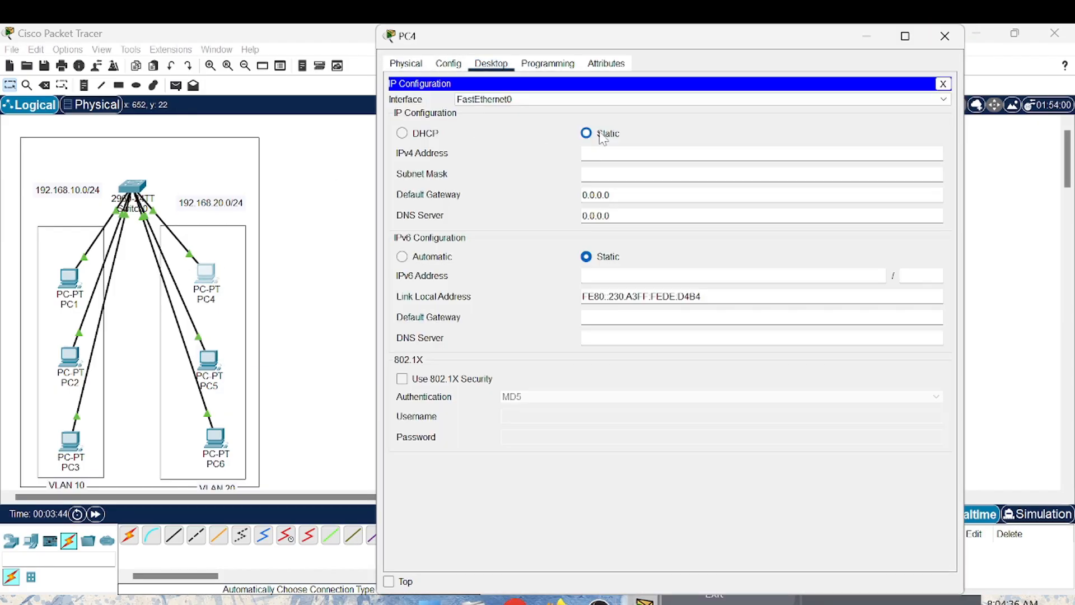
click(599, 133)
text(192.168.20.2)
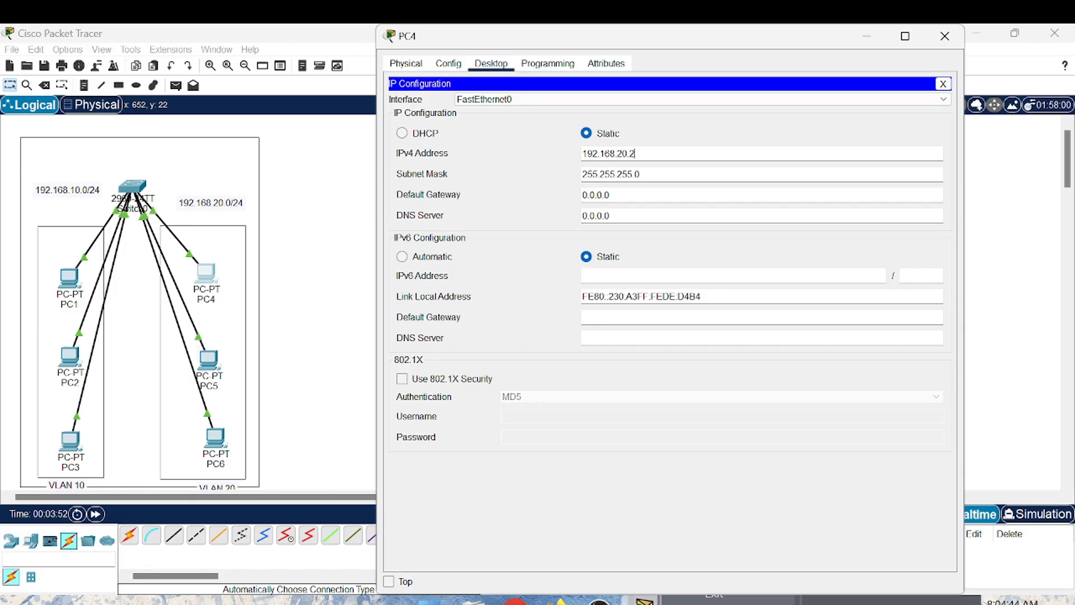
key(BackSpace)
text(1)
click(945, 36)
- Assign PC5 the static IPv4 address 192.168.20.2 with subnet mask 255.255.255.0
click(209, 364)
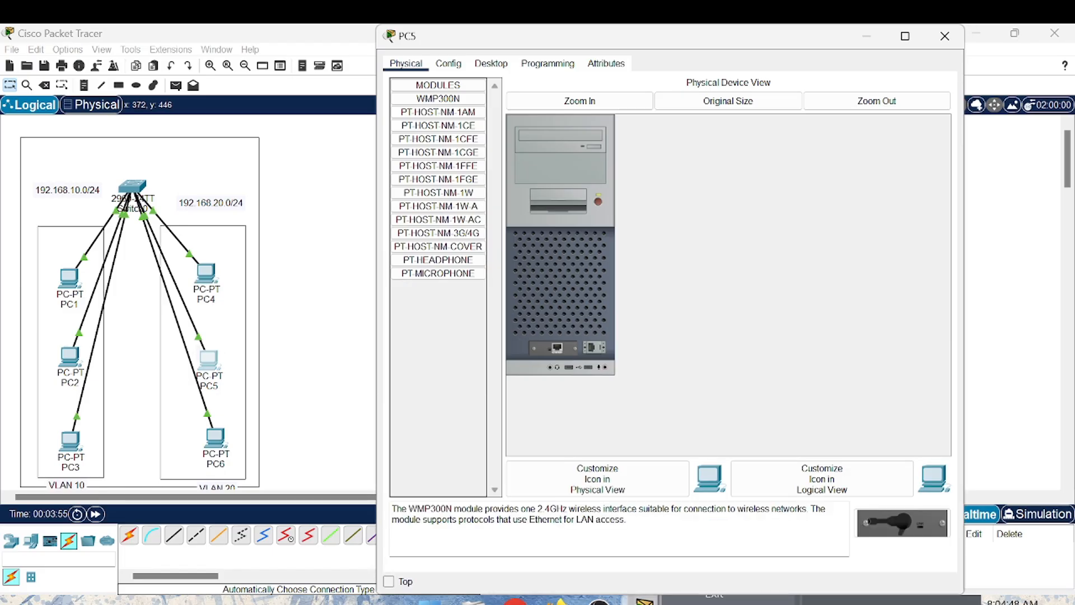
click(492, 64)
click(426, 118)
text(192.1)
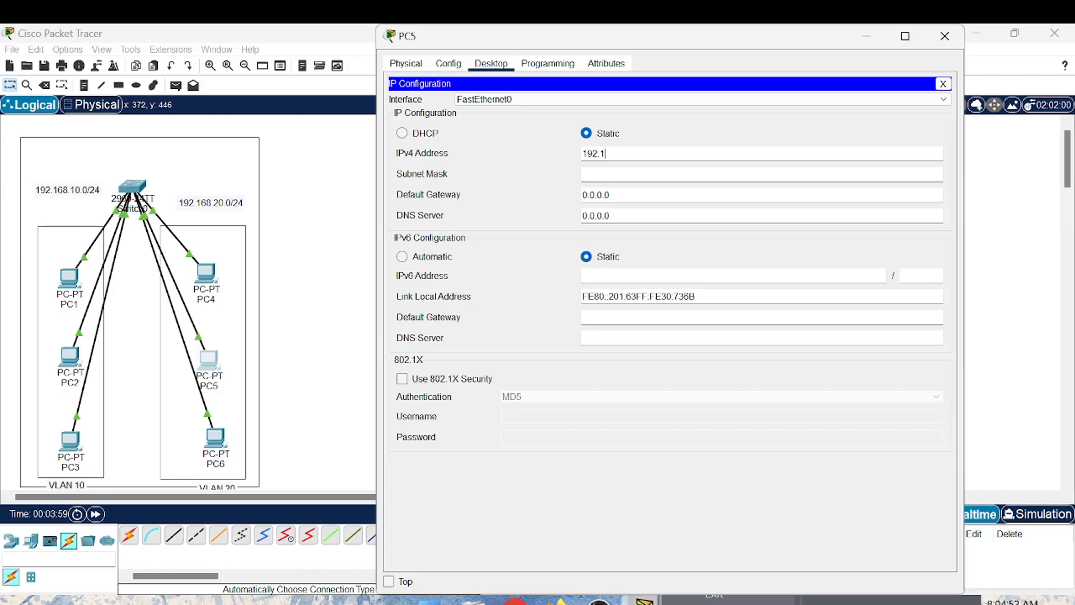
text(68.20.2)
click(762, 174)
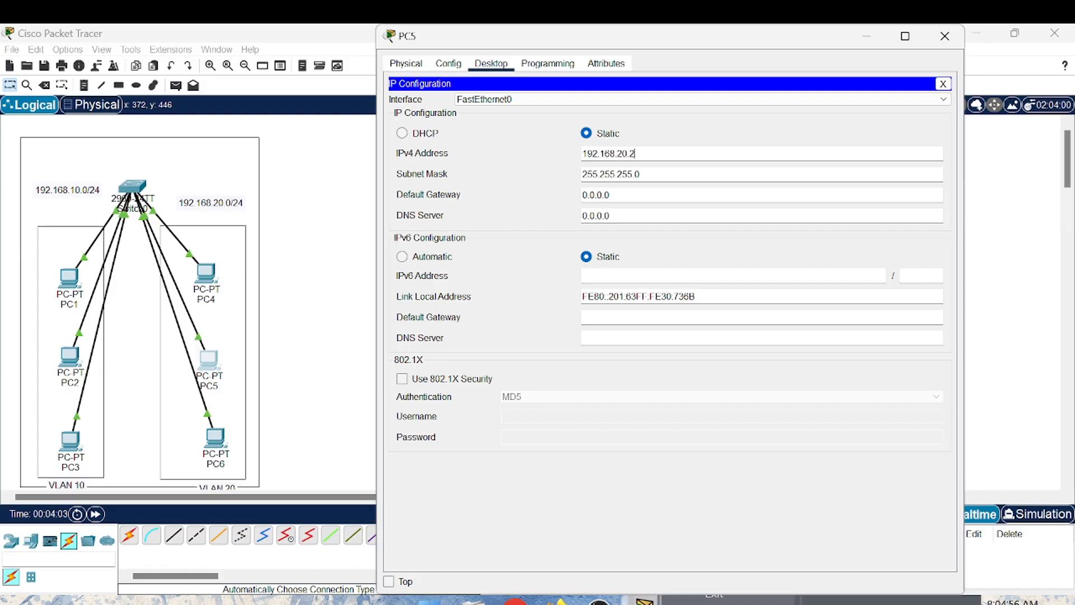
click(945, 37)
- Assign PC6 the static IPv4 address 192.168.20.3 with subnet mask 255.255.255.0 and close its configuration window
click(218, 436)
click(491, 64)
click(434, 107)
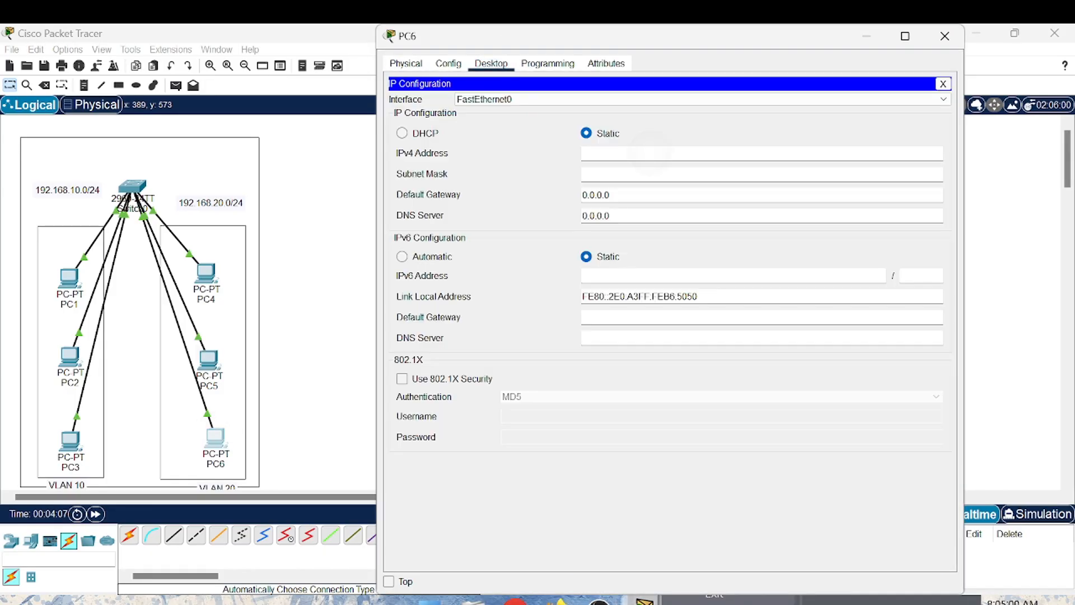
text(192.168.20.3)
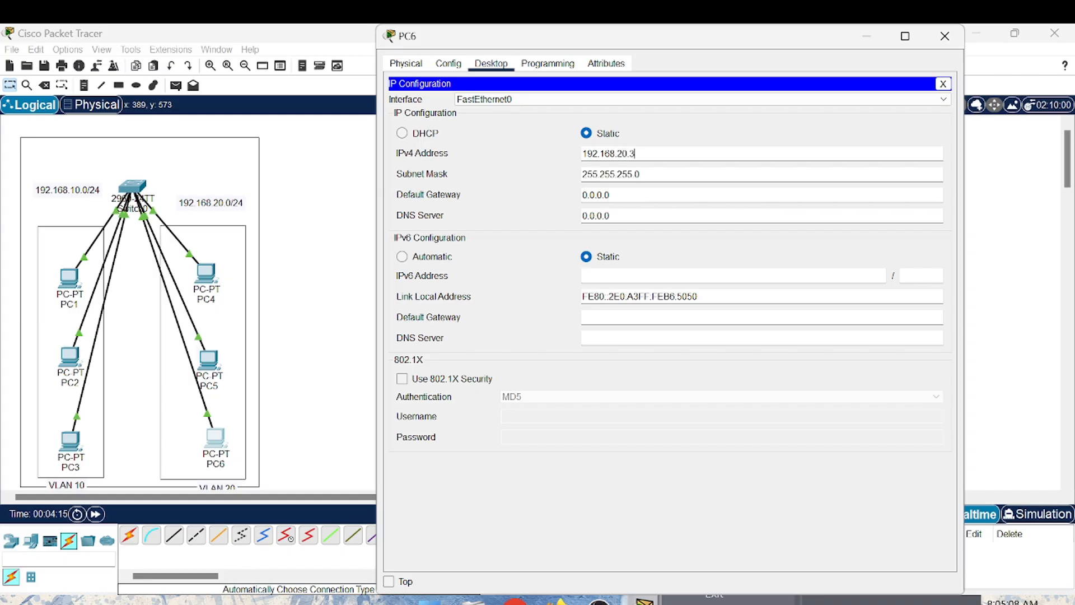
click(946, 37)
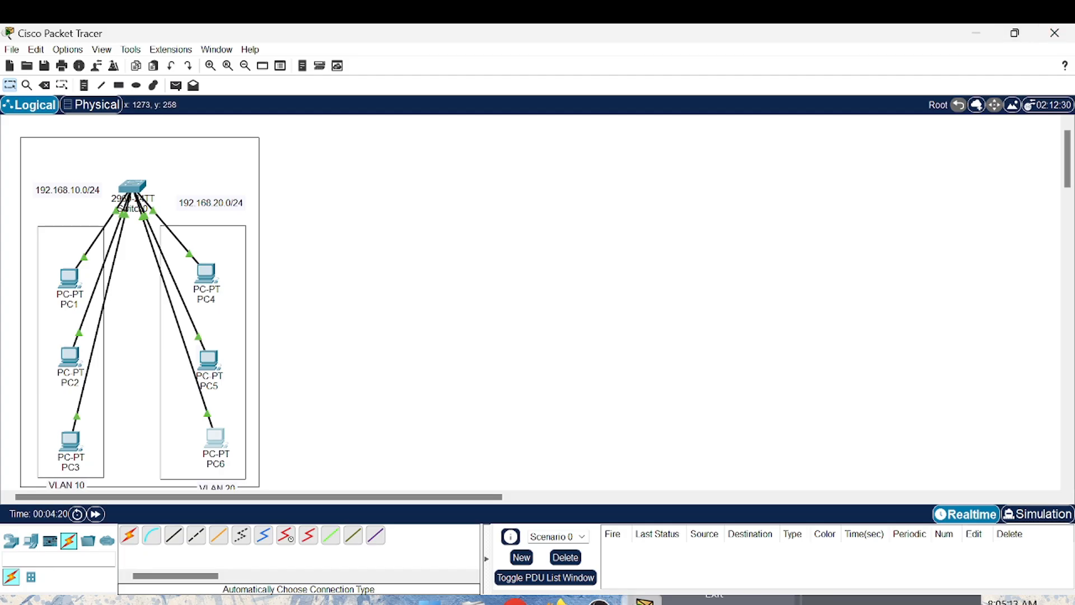
- Enter global configuration mode on Switch0's command line using enable and config
click(132, 187)
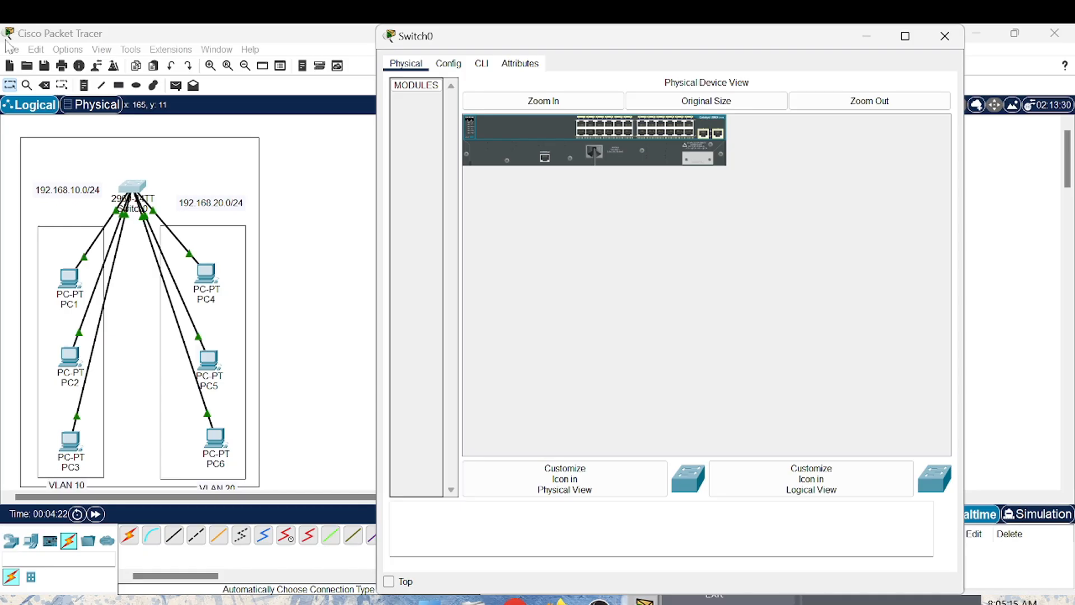
click(484, 66)
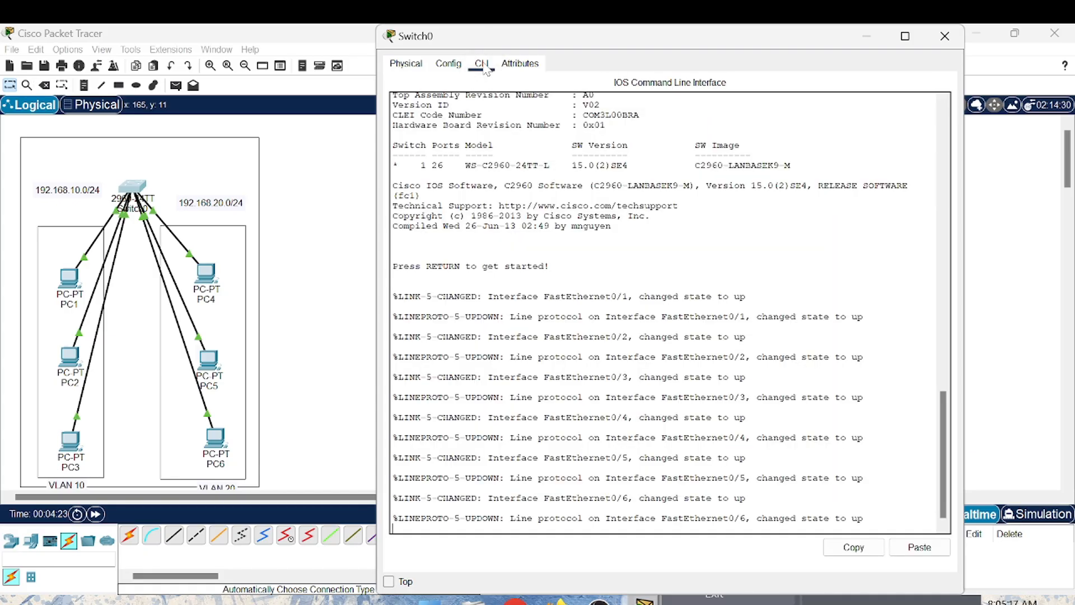
key(Return)
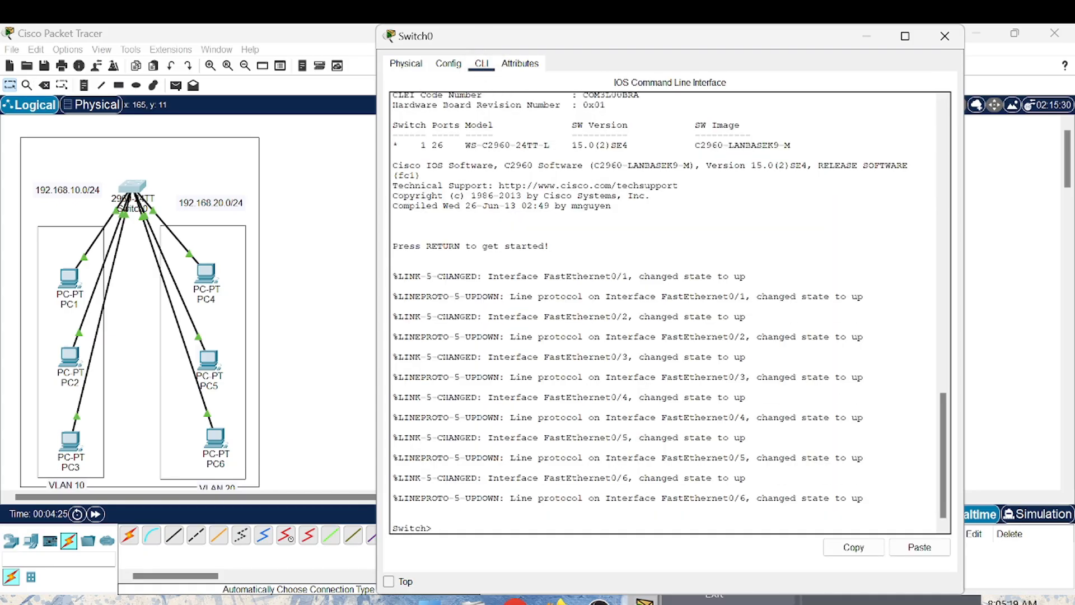
key(Return)
text(E)
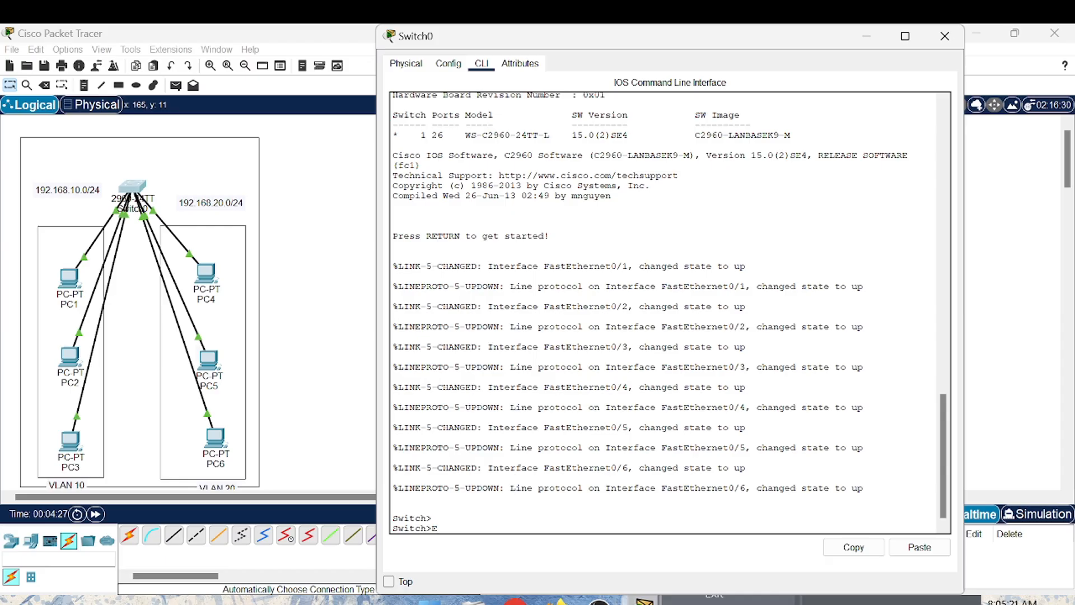
key(BackSpace)
text(enable)
key(Return)
text(confi)
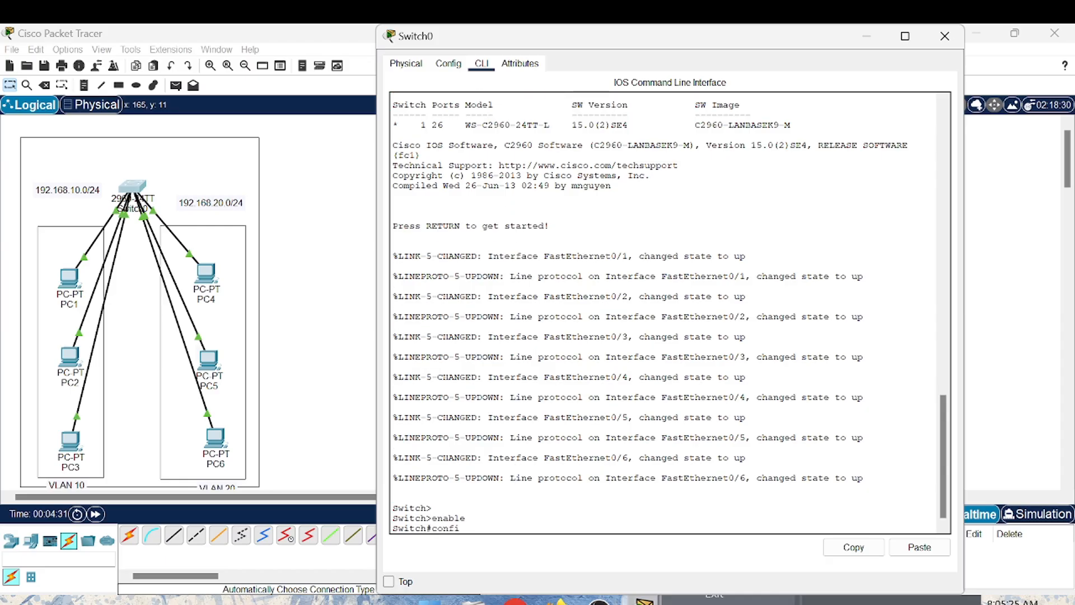
text(g)
key(Return)
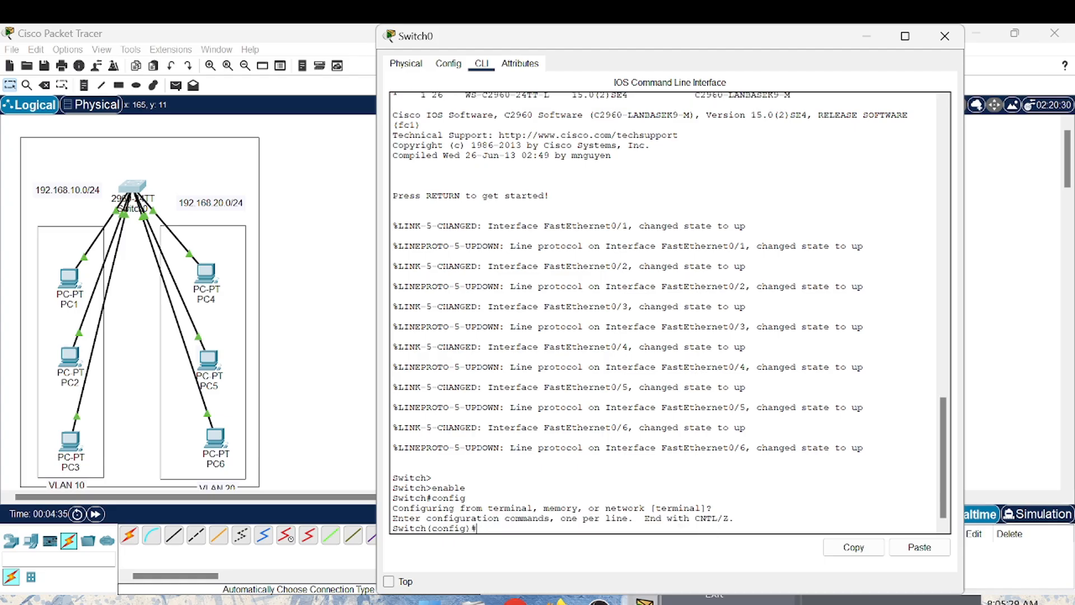
- Create VLAN 10 on the switch and name it programing
text(c)
key(BackSpace)
text(vlan 10)
key(Return)
text(n)
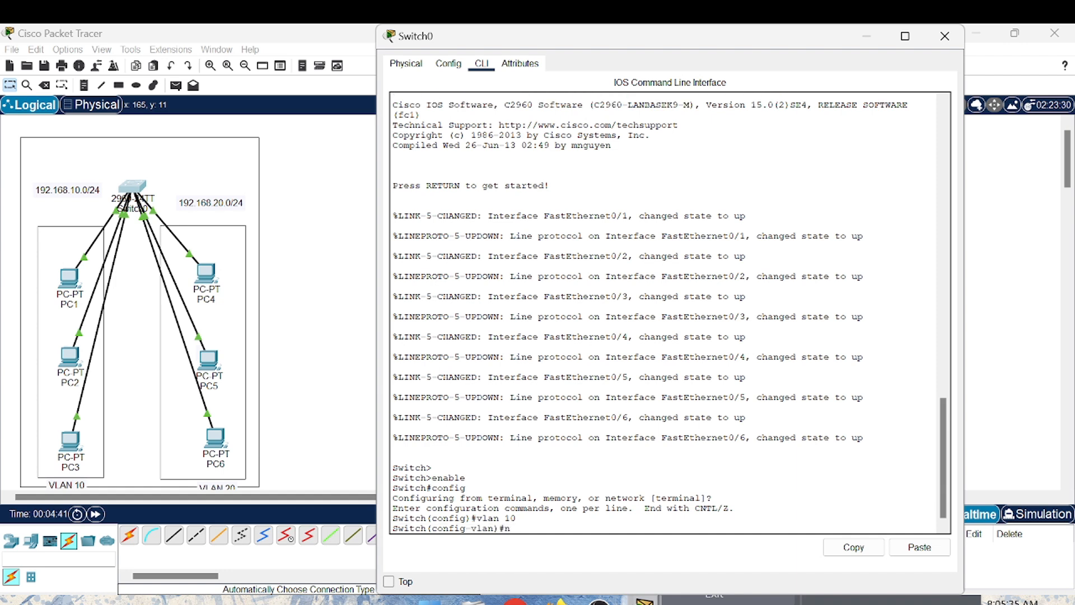
text(ame programing)
key(Return)
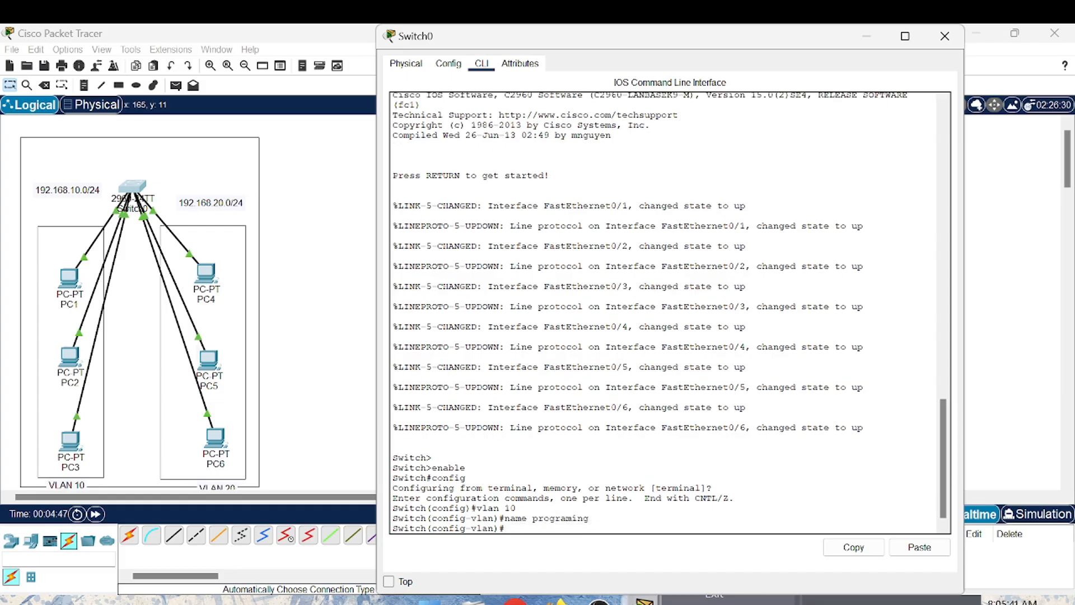
- Create VLAN 20 on the switch, name it marketing, and exit VLAN configuration
text(vlan 20)
key(Return)
text(n)
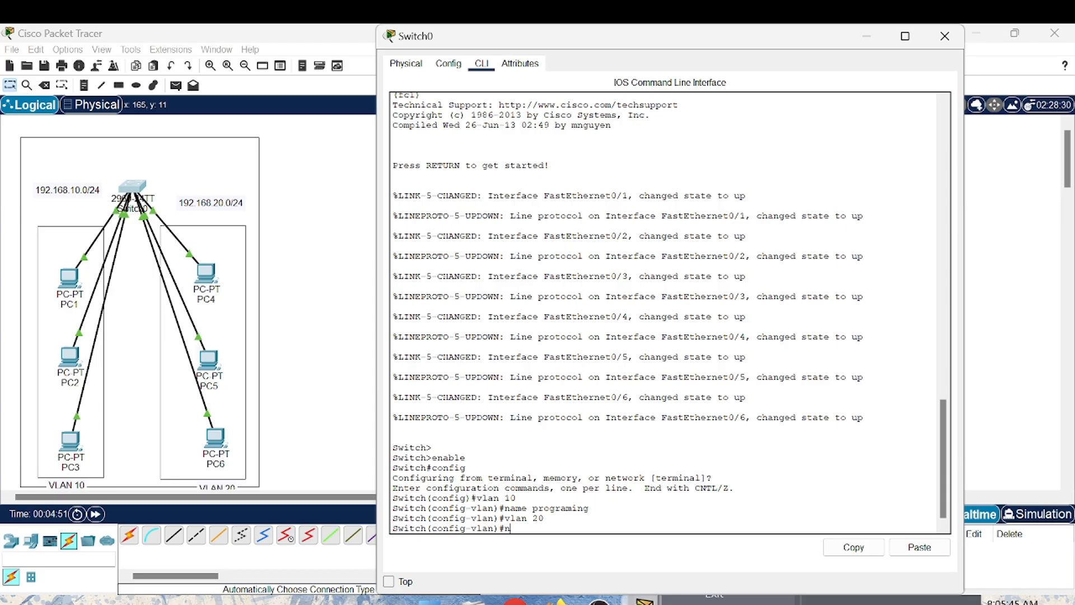
text(ame marketing)
key(Return)
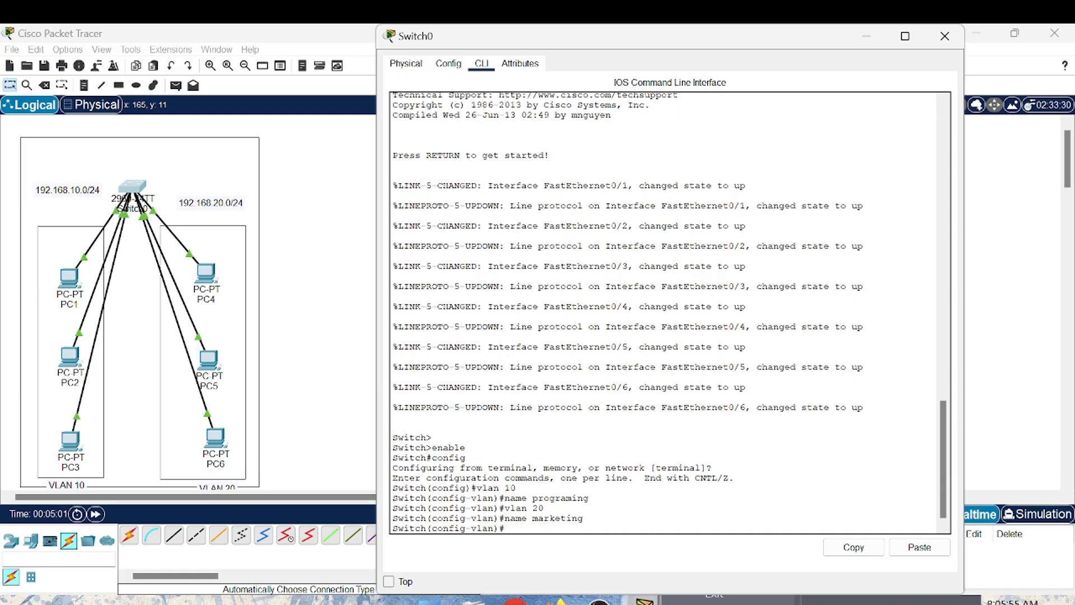
text(exit)
key(Return)
- Enter interface range configuration for switch ports fa 0/1-3
text(interface range fa1-3)
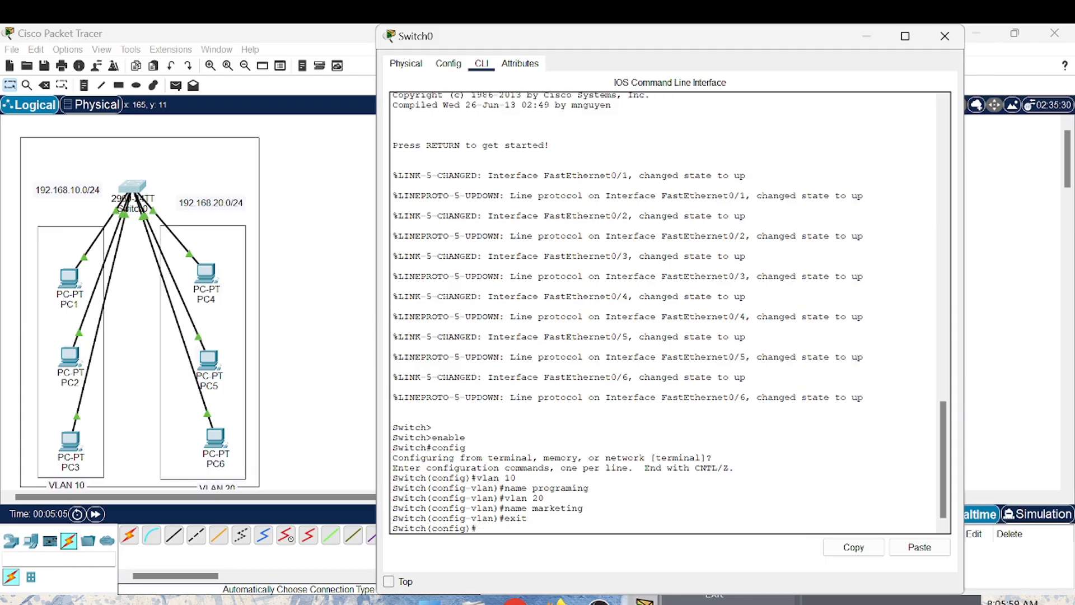
key(Return)
text(inter)
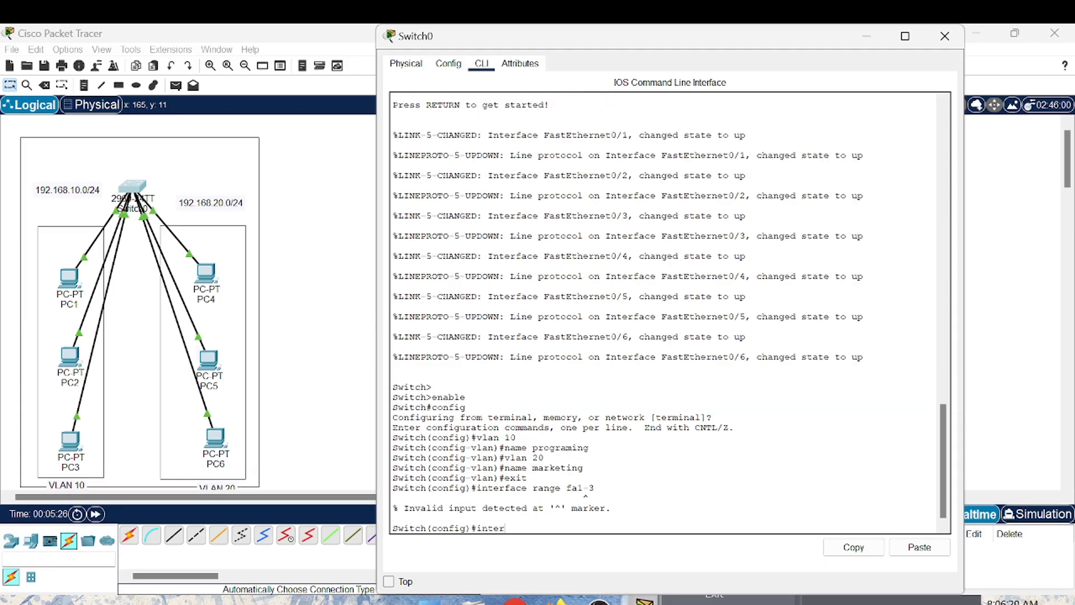
text(face)
text(range fa 0/1-3)
key(Return)
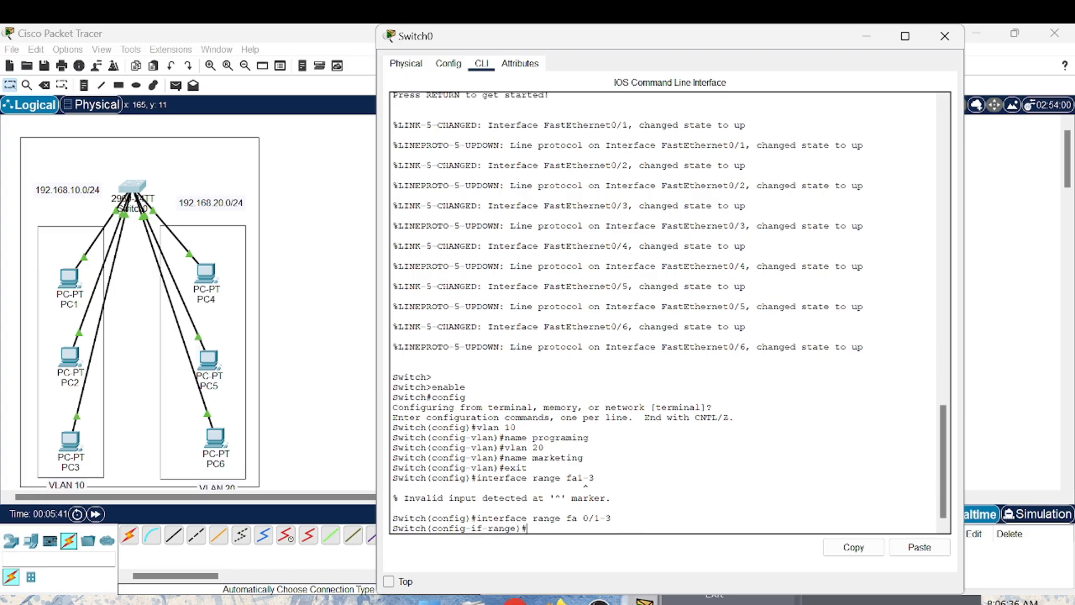
- Set ports fa 0/1-3 to access mode and assign them to VLAN 10
text(switchport mode acce)
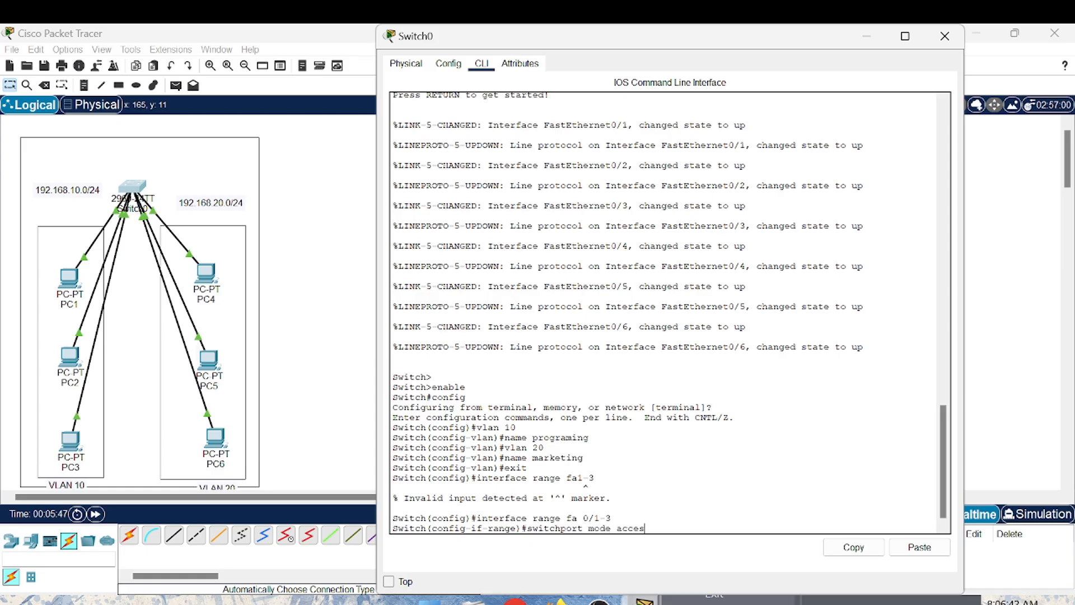
text(s)
key(Return)
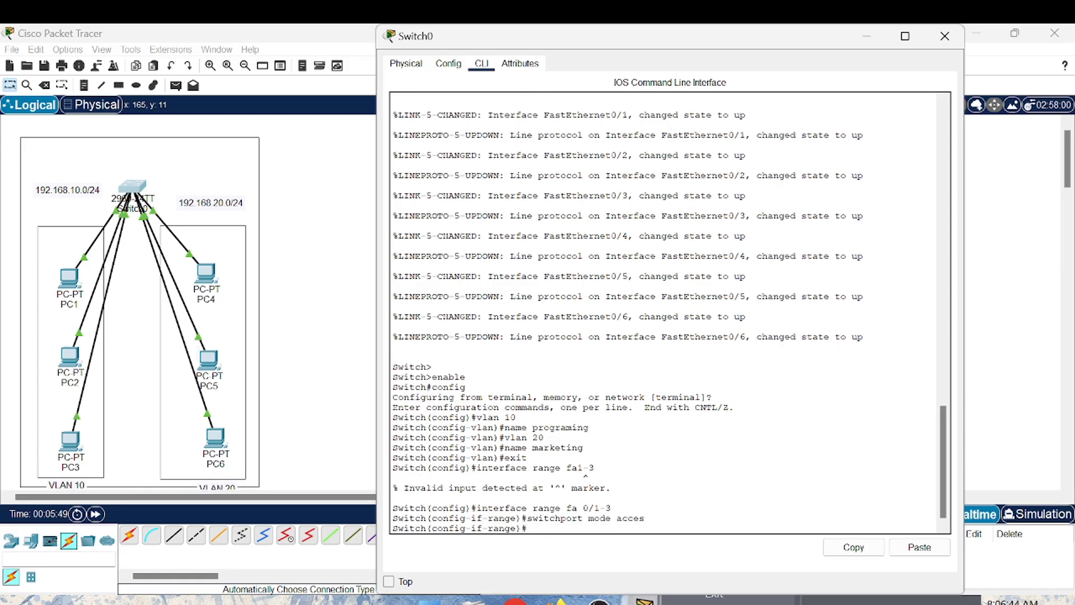
text(switchport acces vlan 10)
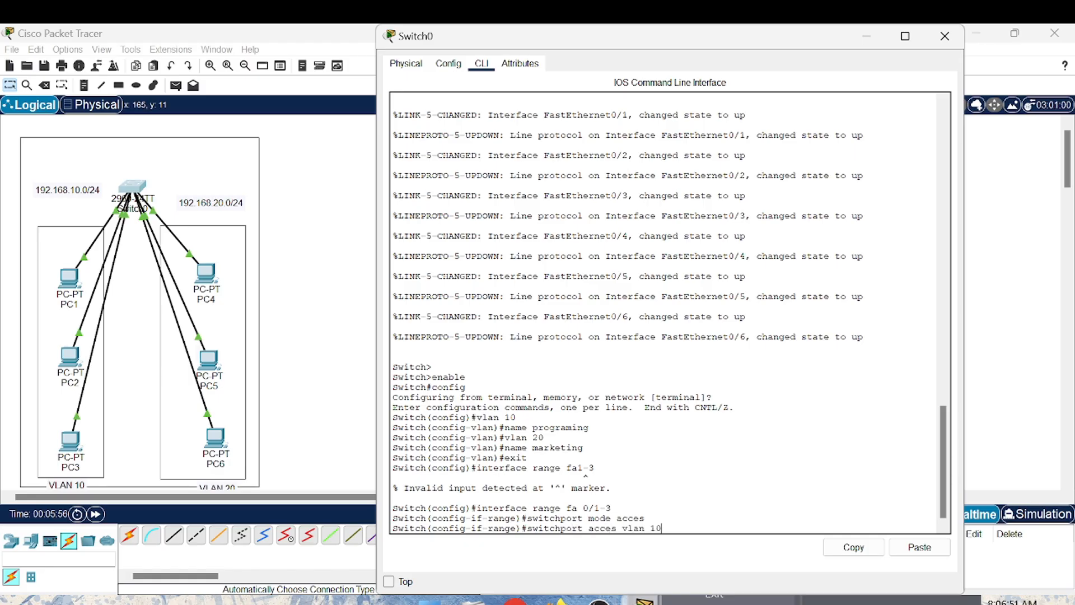
key(Return)
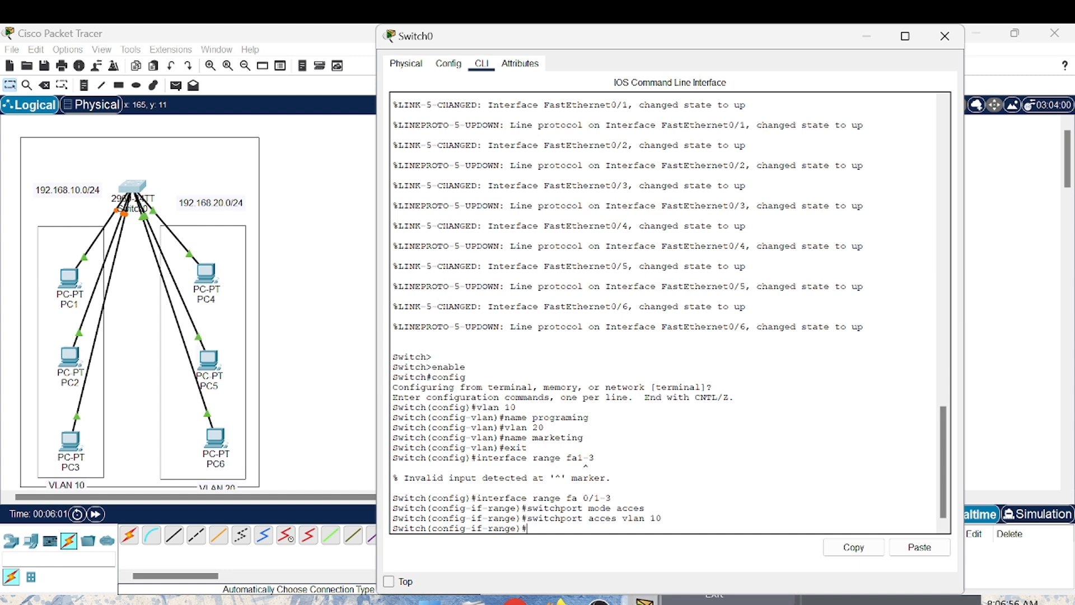
- Switch to interface range configuration for ports fa0/4-6
text(interface range fa0/)
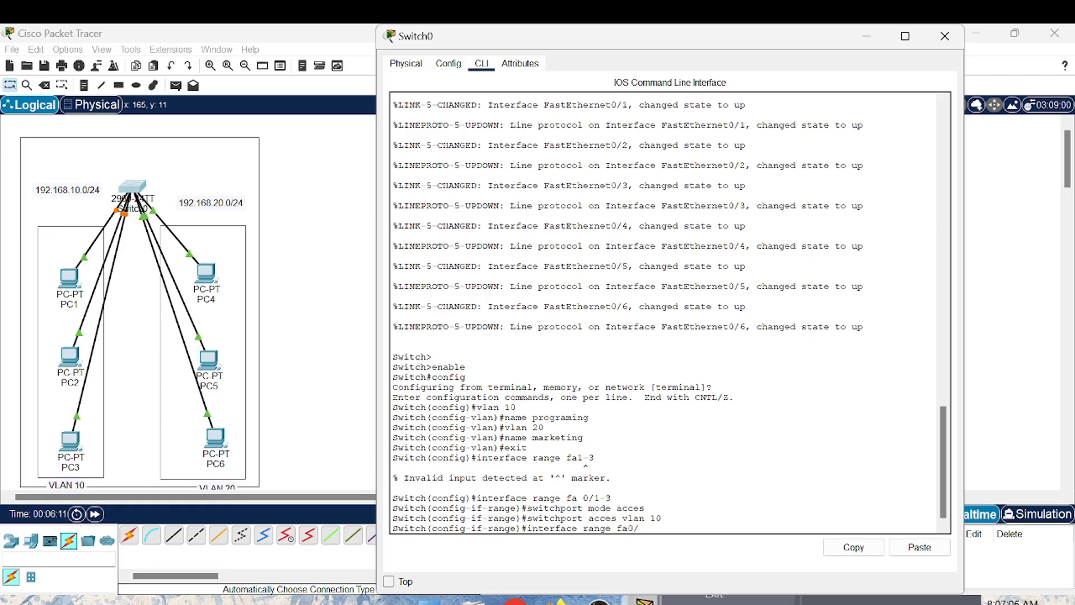
text(4-6)
key(Return)
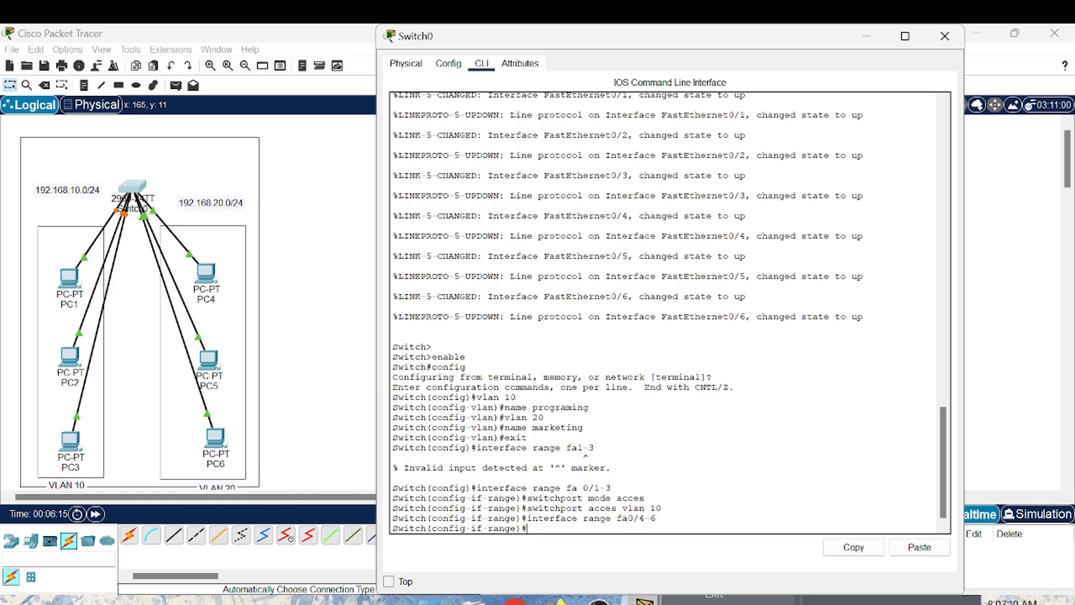
- Set ports fa0/4-6 to access mode, assign them to VLAN 20, and close the switch window
text(swit)
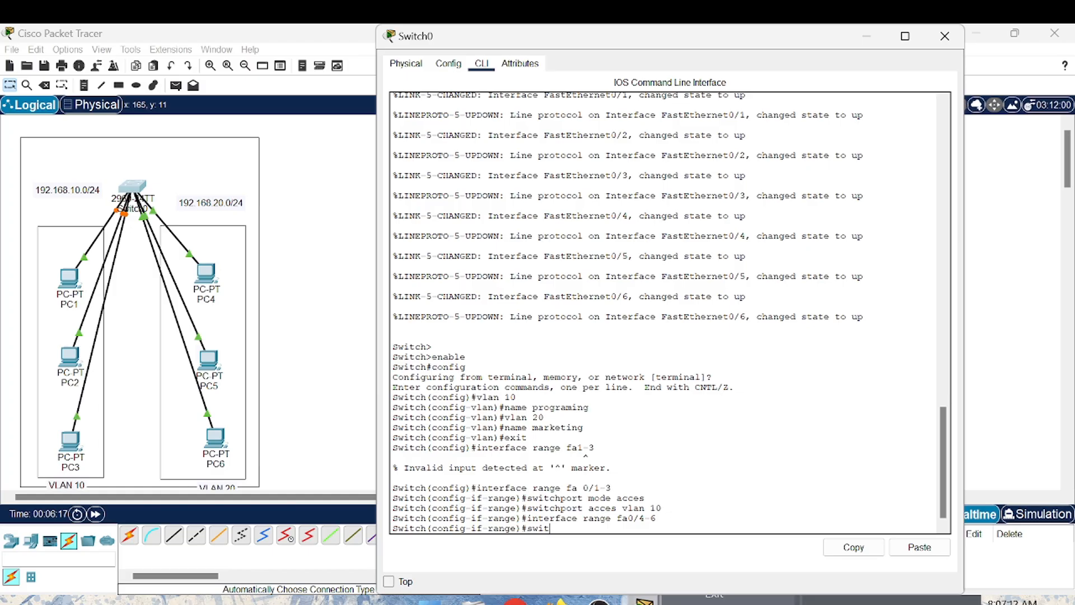
text(chp)
text(ort mode acces)
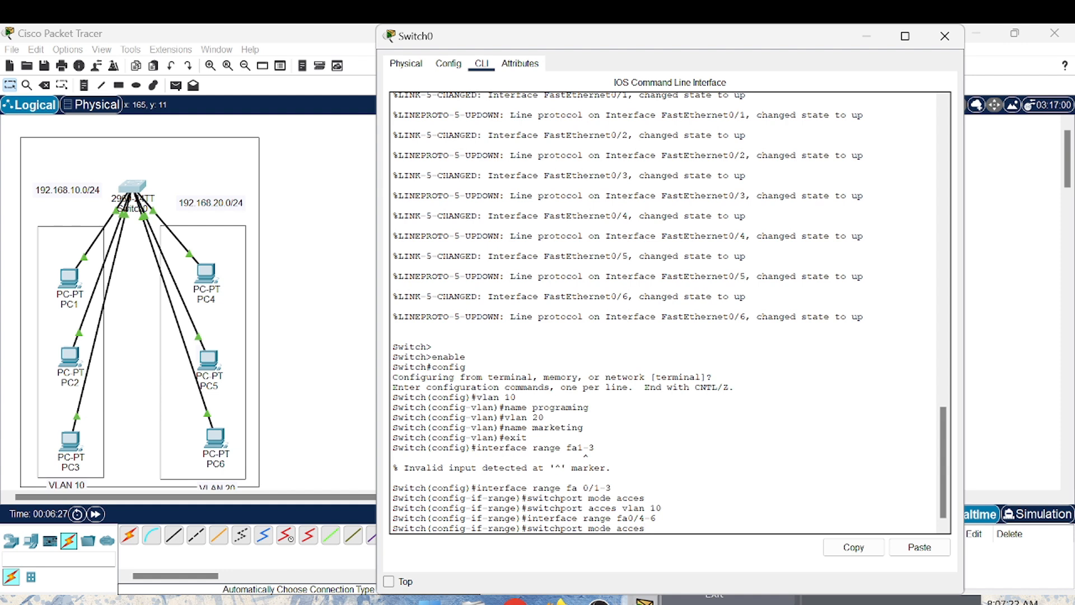
key(Return)
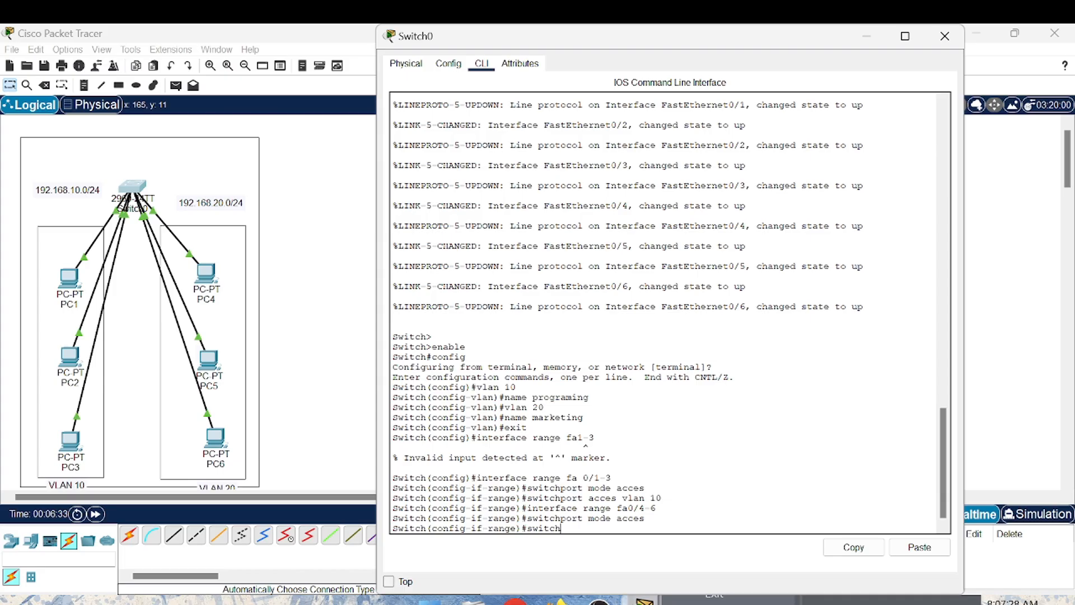
text(switchpo)
text(rt acces vlan 20)
key(Return)
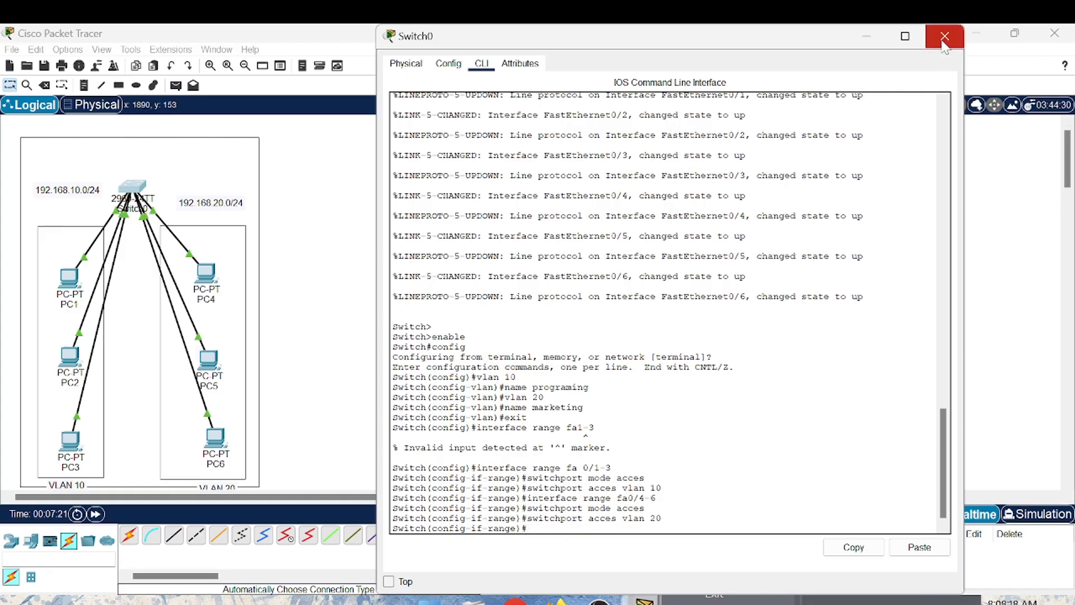
click(945, 38)
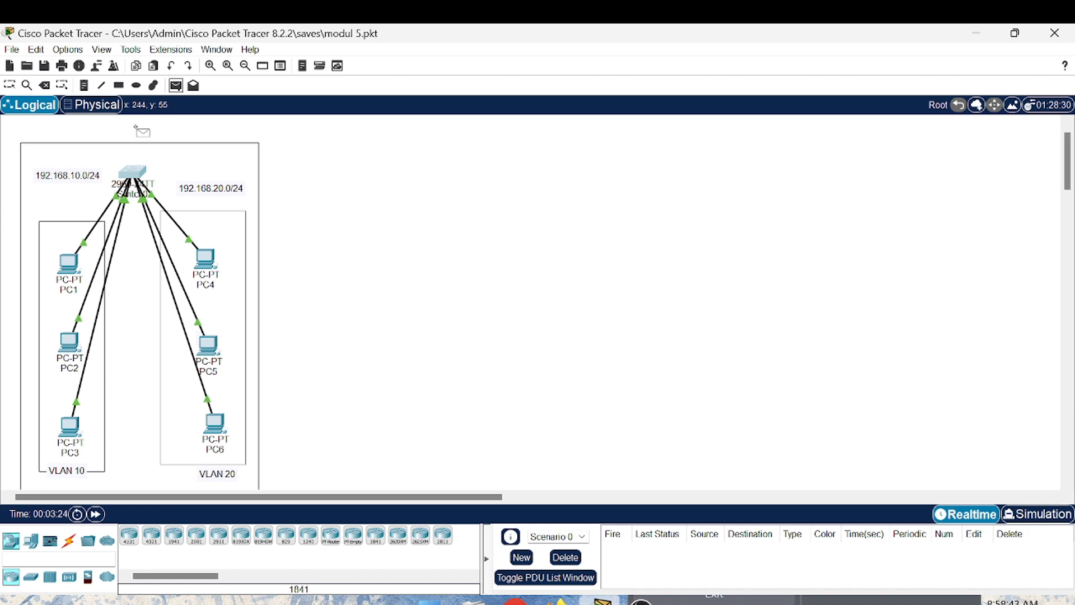
- Enter simulation mode, widen the event list, and add a simple PDU from PC2 to PC3
click(1033, 515)
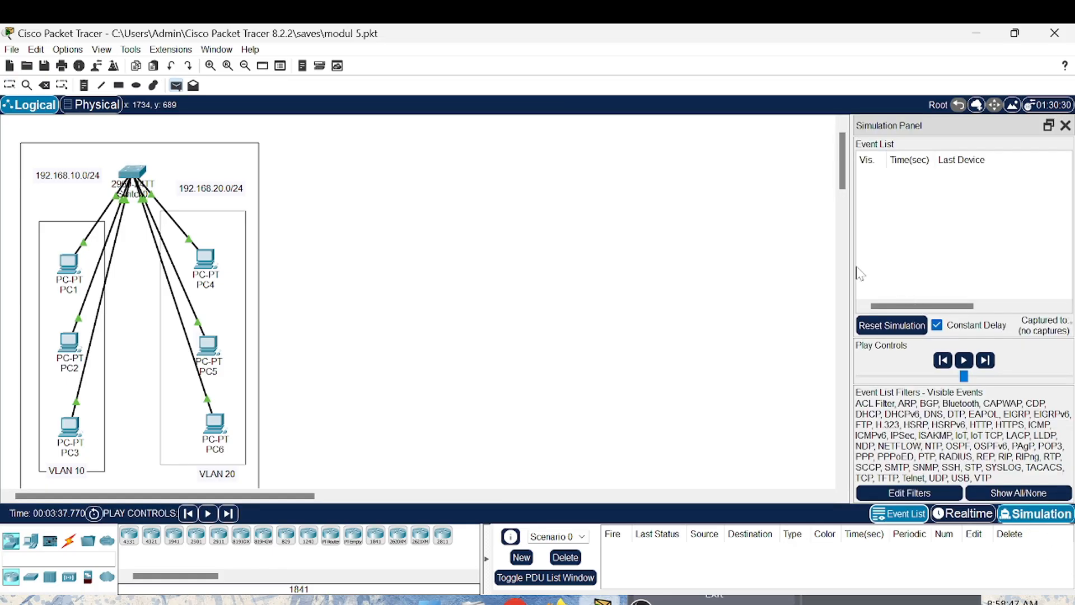
drag(851, 263, 584, 263)
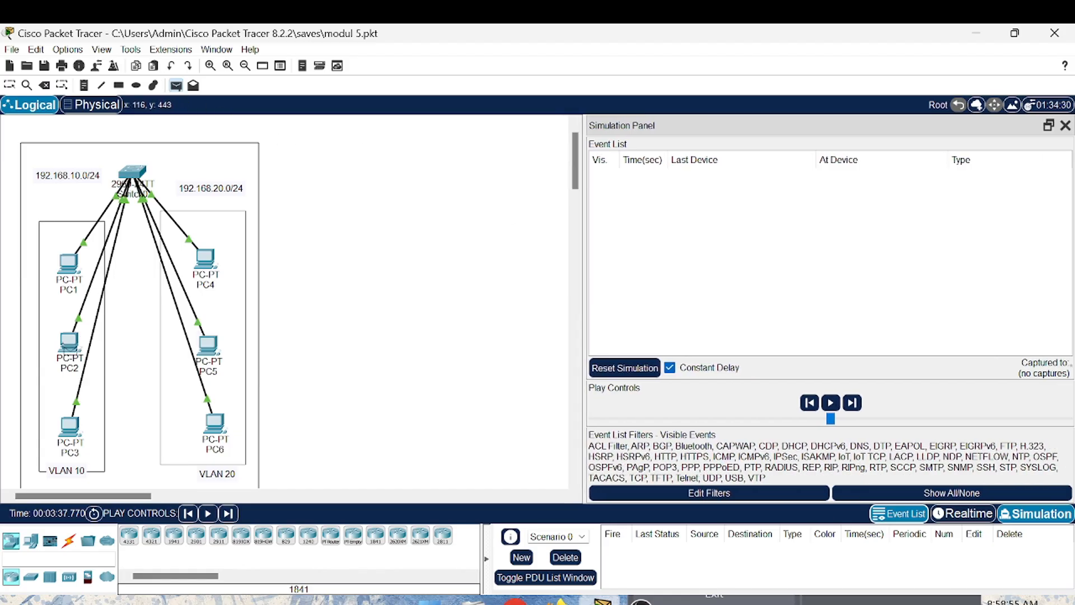
click(68, 340)
click(70, 427)
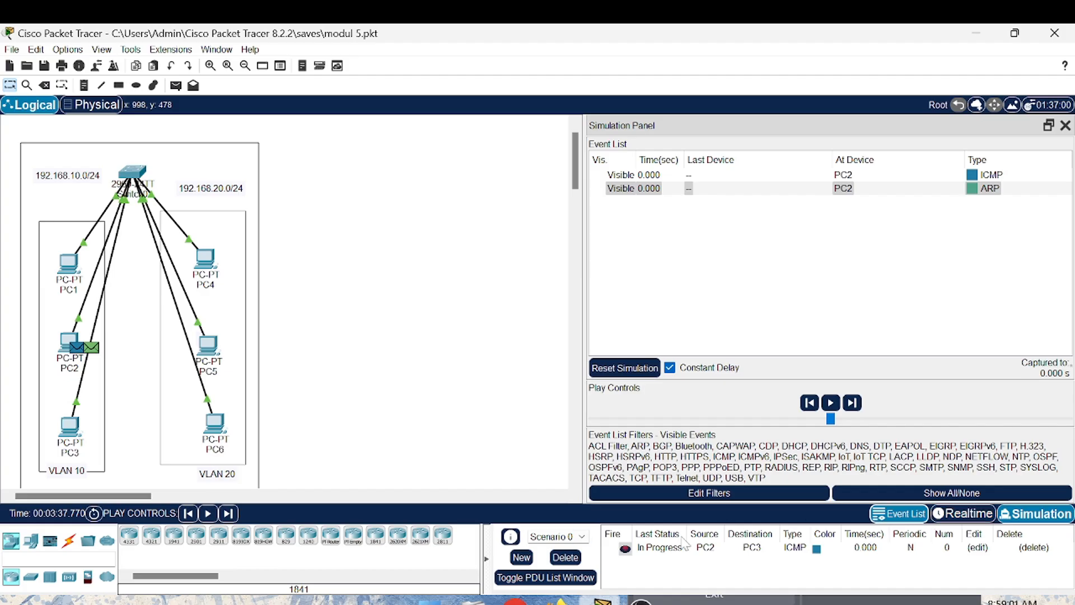
- Step the simulation forward event by event to follow the ARP and ICMP exchange between PC2 and PC3
click(228, 514)
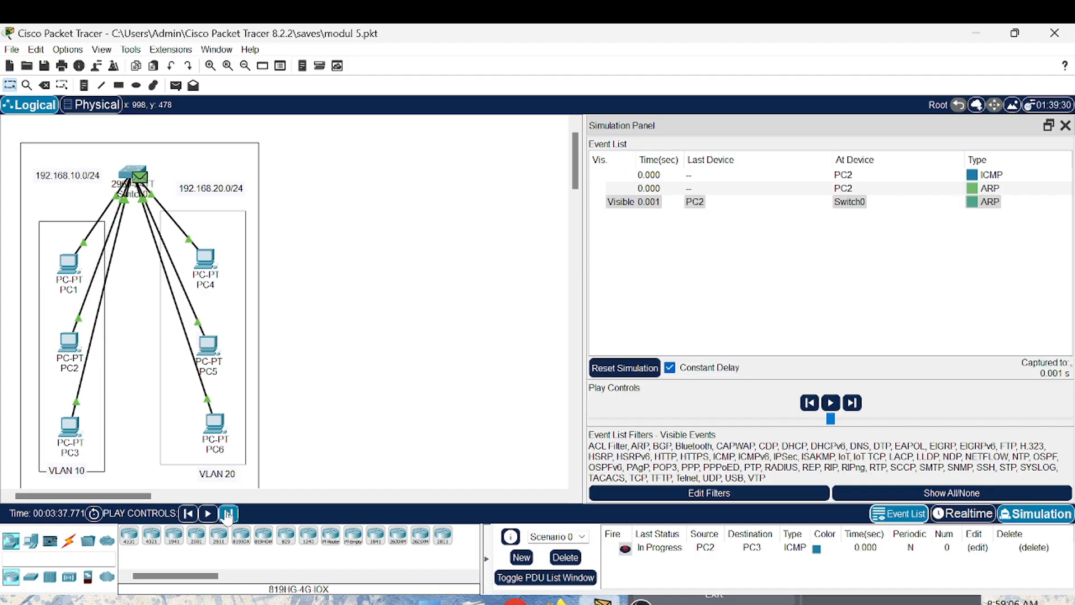
click(228, 514)
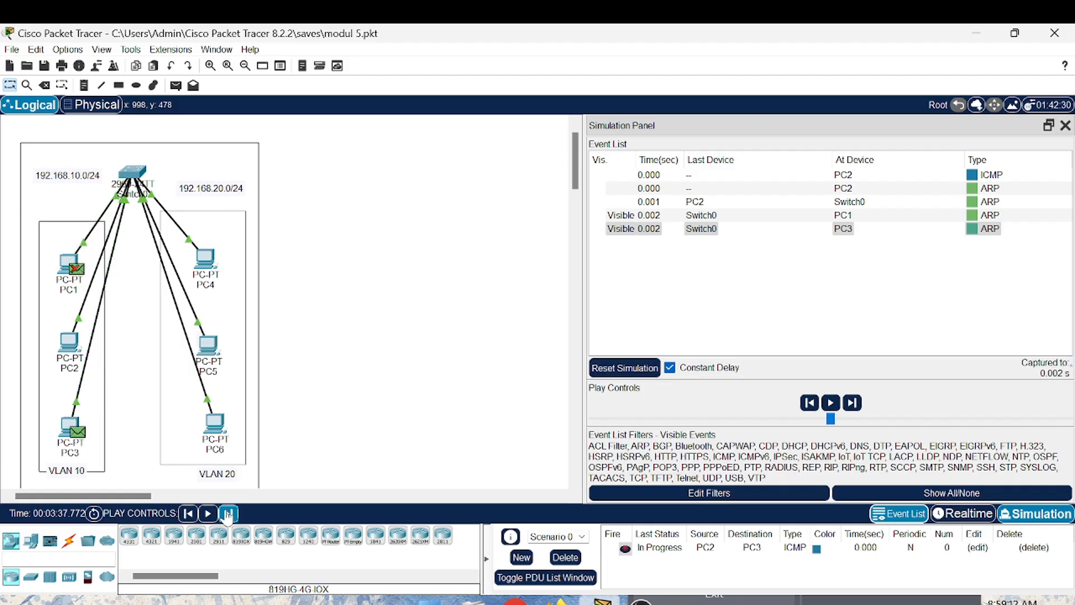
click(227, 513)
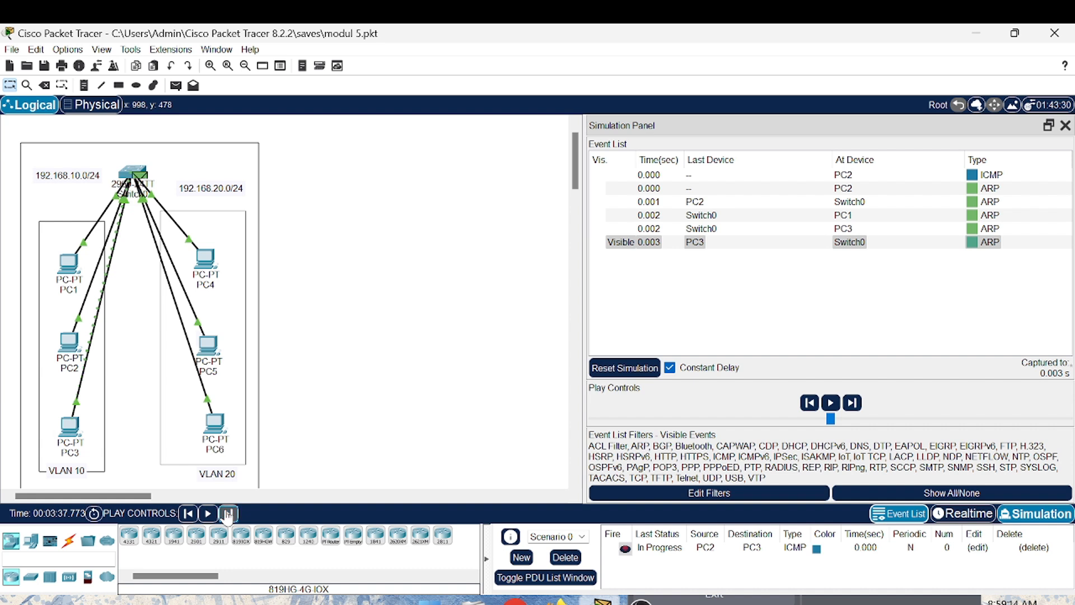
click(227, 514)
click(227, 513)
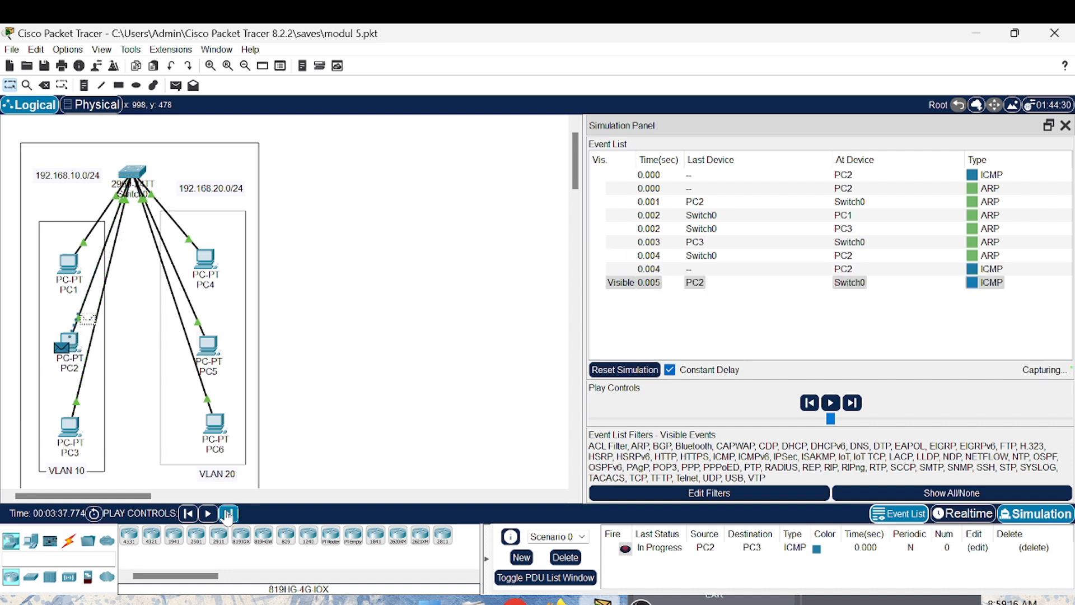
click(227, 514)
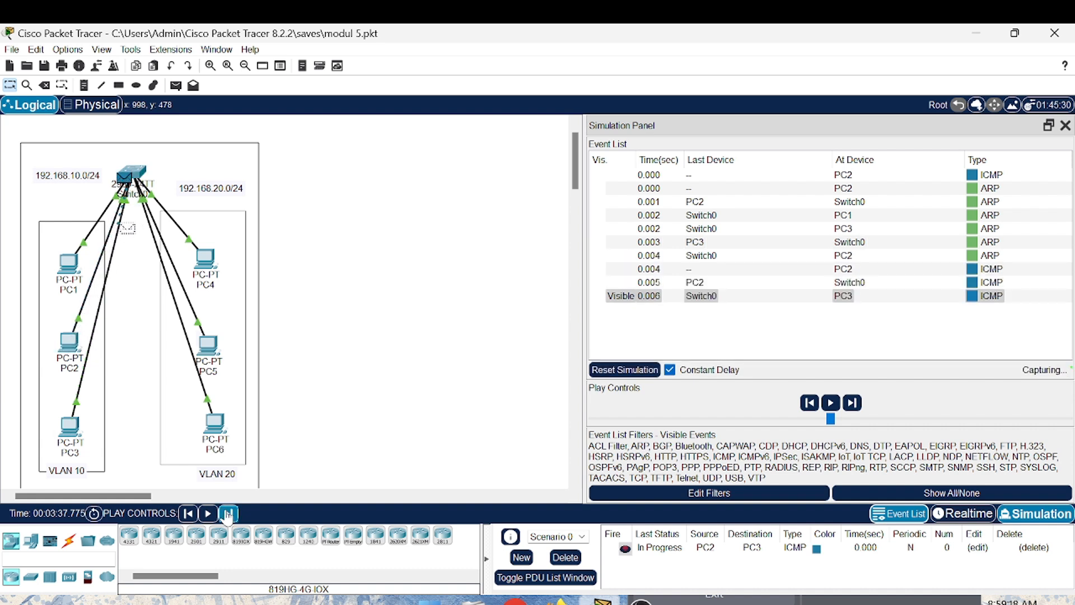
click(227, 513)
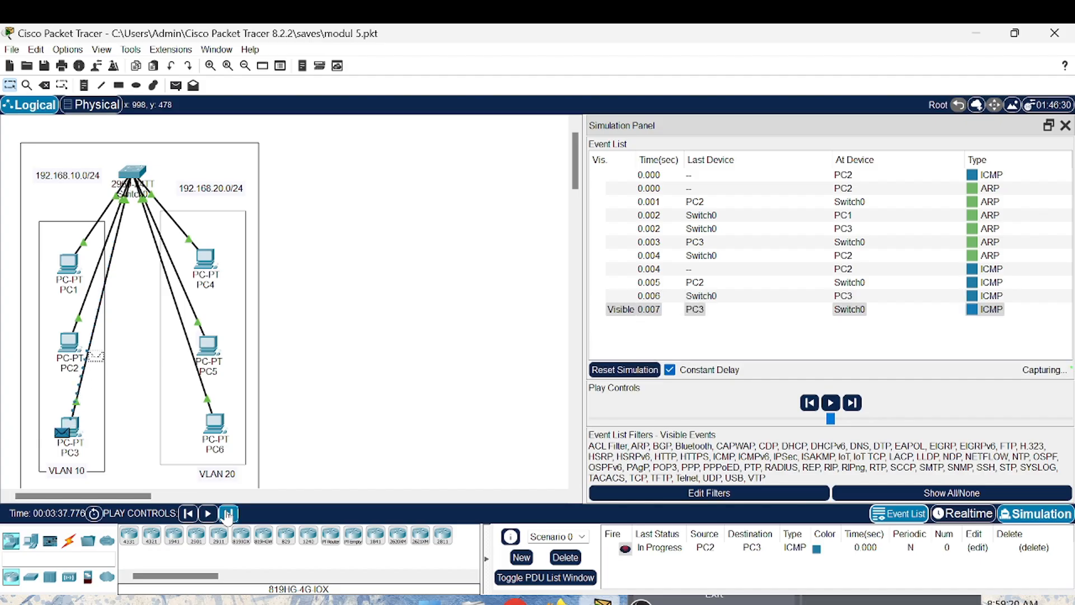
click(227, 514)
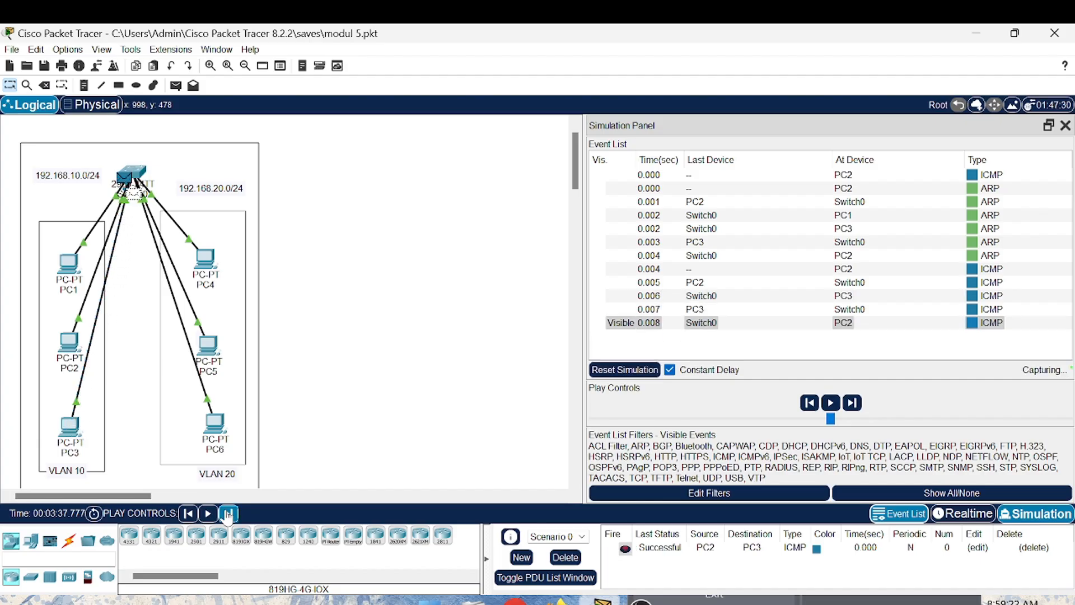
click(227, 514)
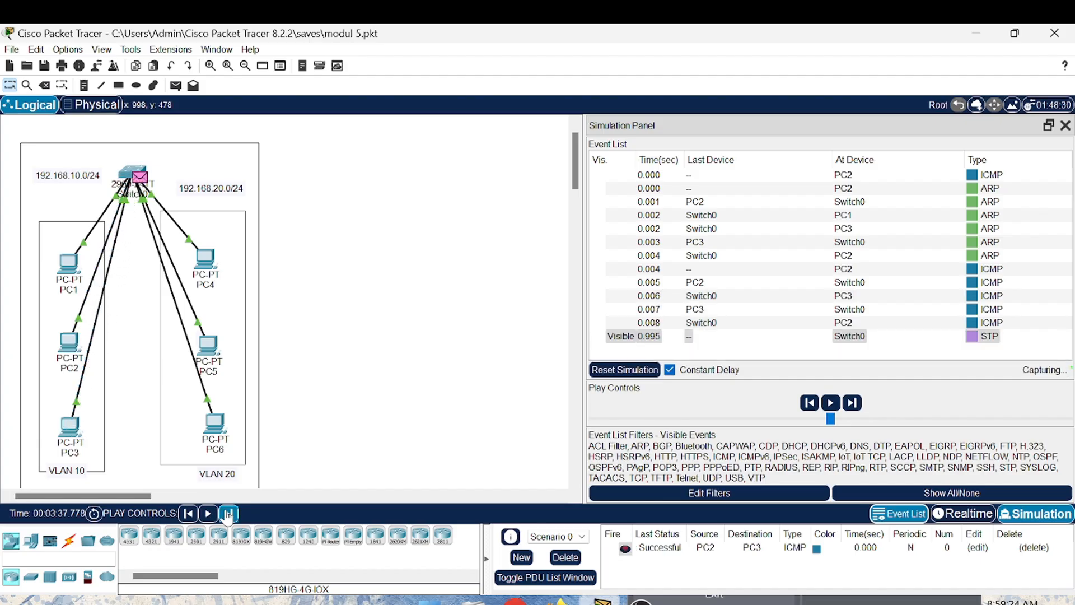
click(227, 514)
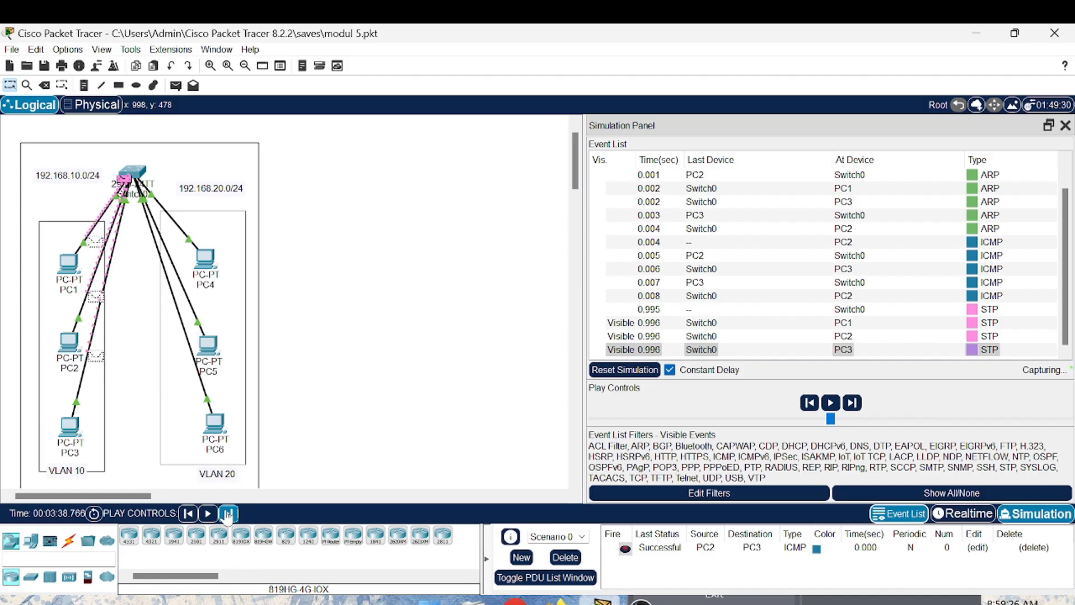
click(227, 513)
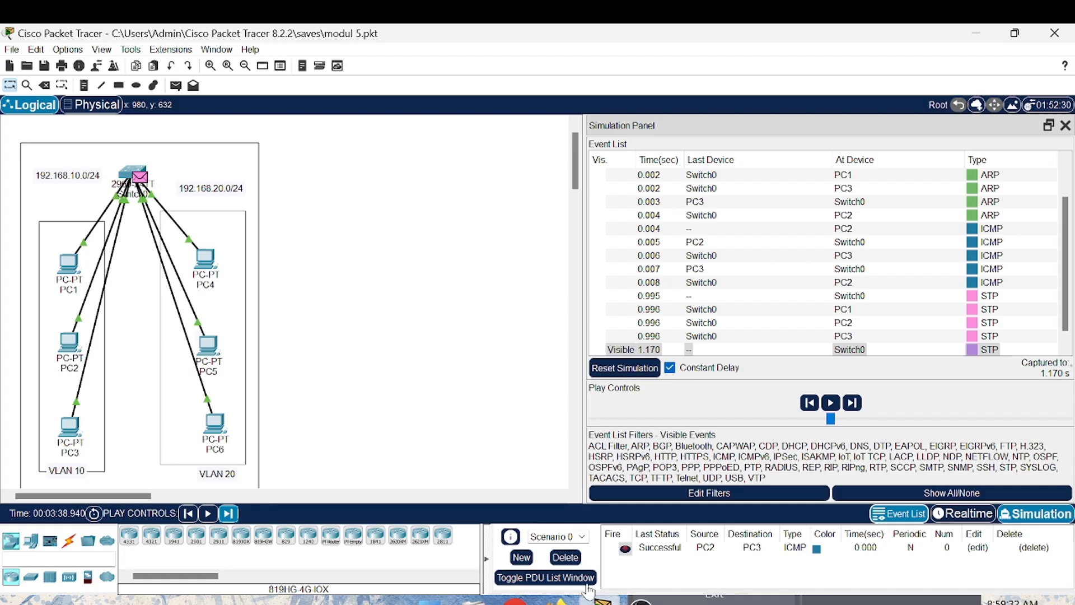
- Delete Scenario 0's test PDU and close the simulation event list
click(565, 557)
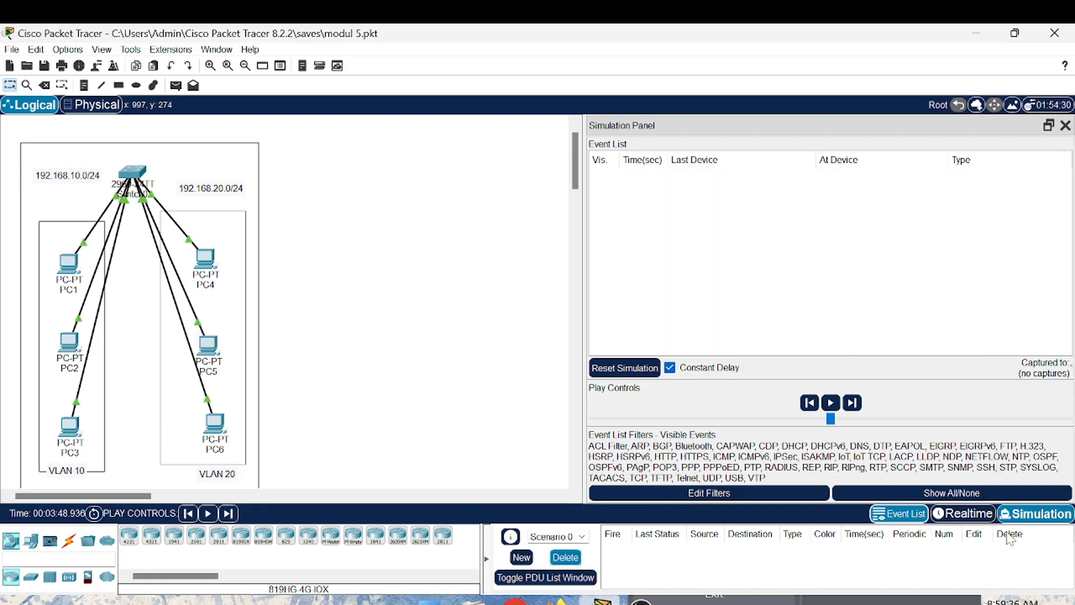
click(1066, 125)
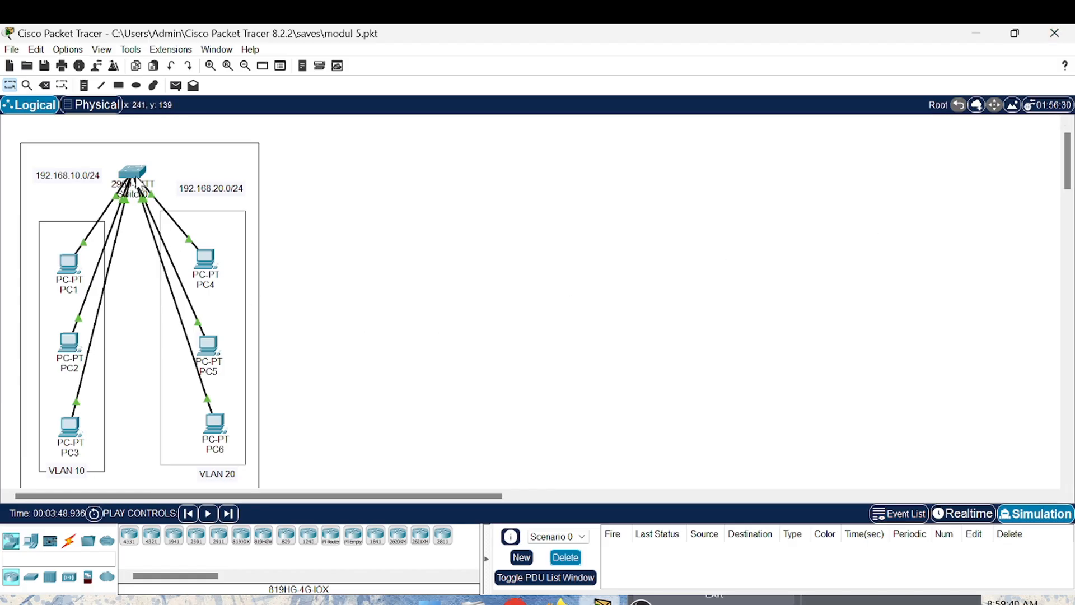
mouse_move(133, 175)
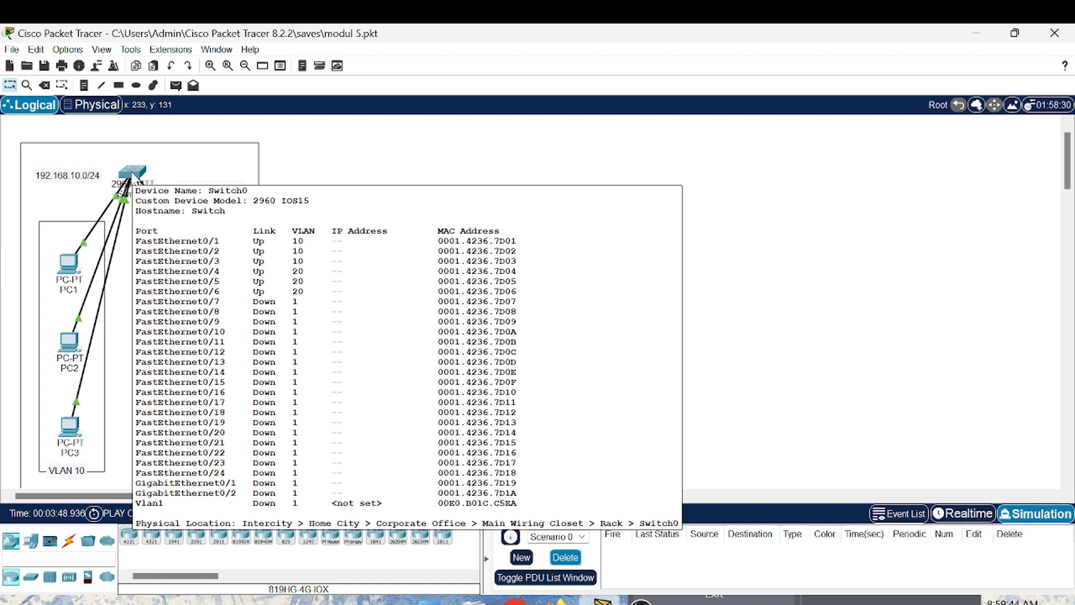
- Check PC1's ARP table by running arp -a in its command prompt, and close the PC1 window
click(68, 262)
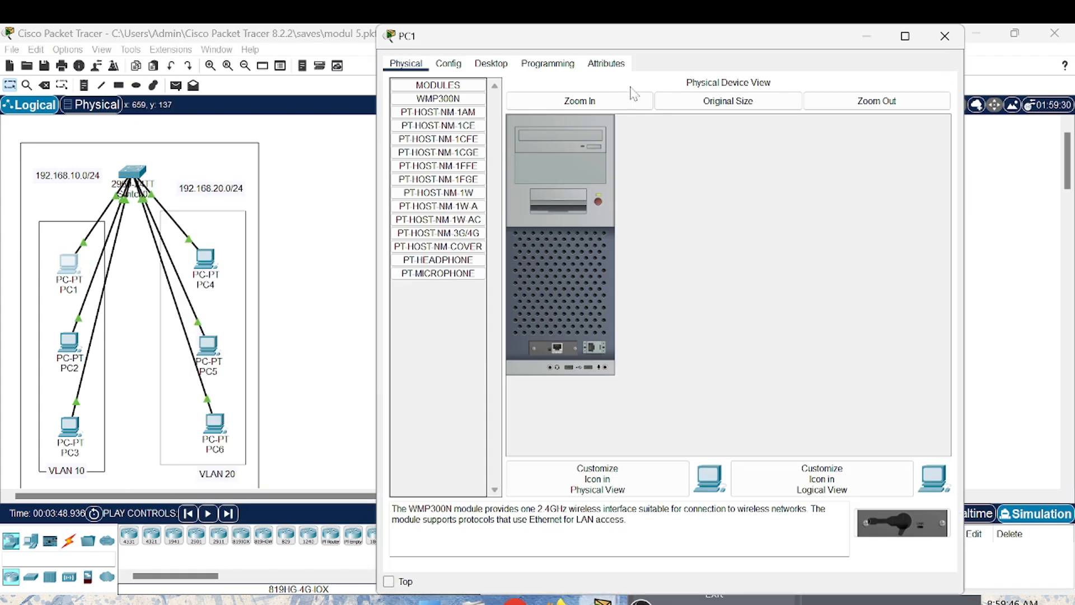
click(560, 64)
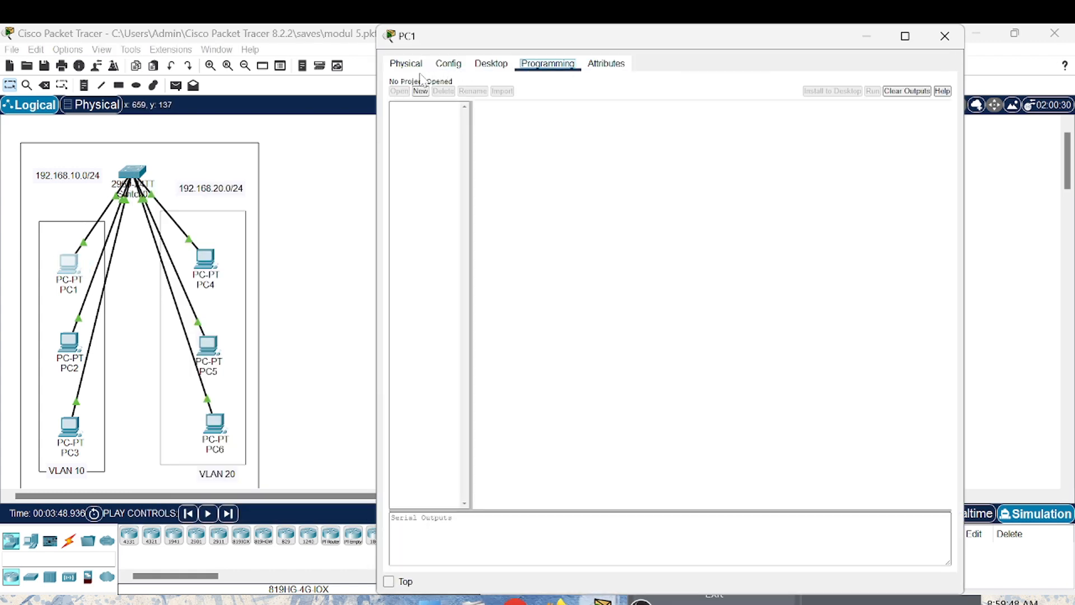
click(448, 65)
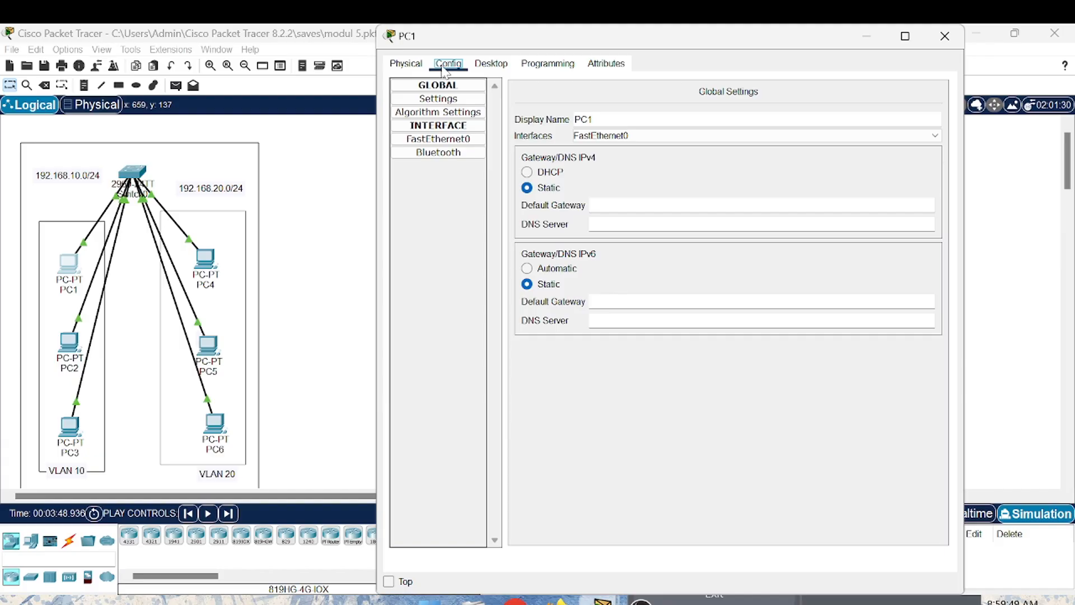
click(490, 63)
click(772, 109)
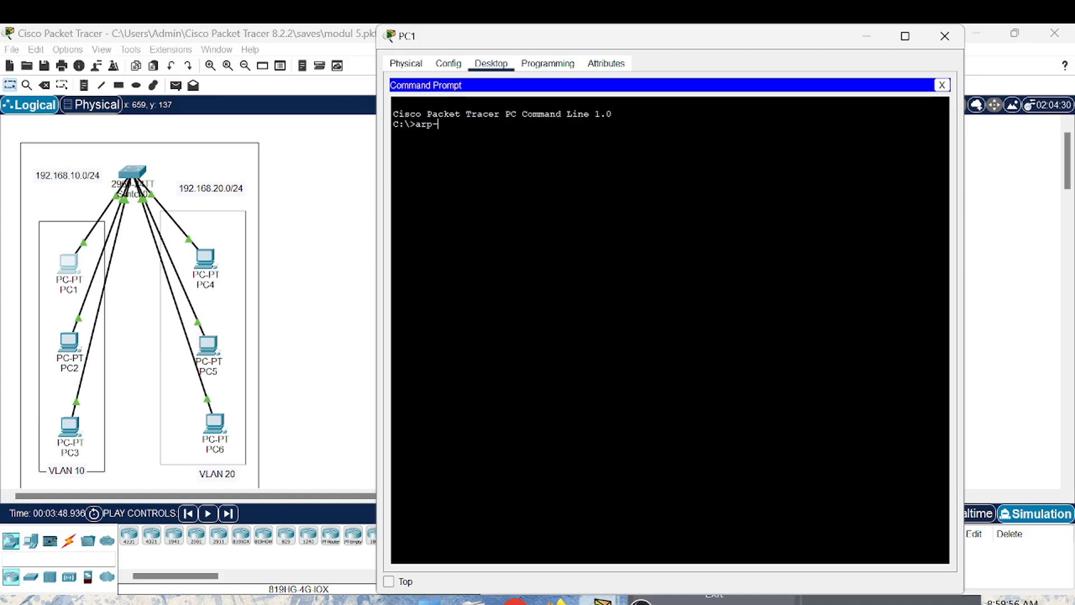
key(BackSpace)
key(Return)
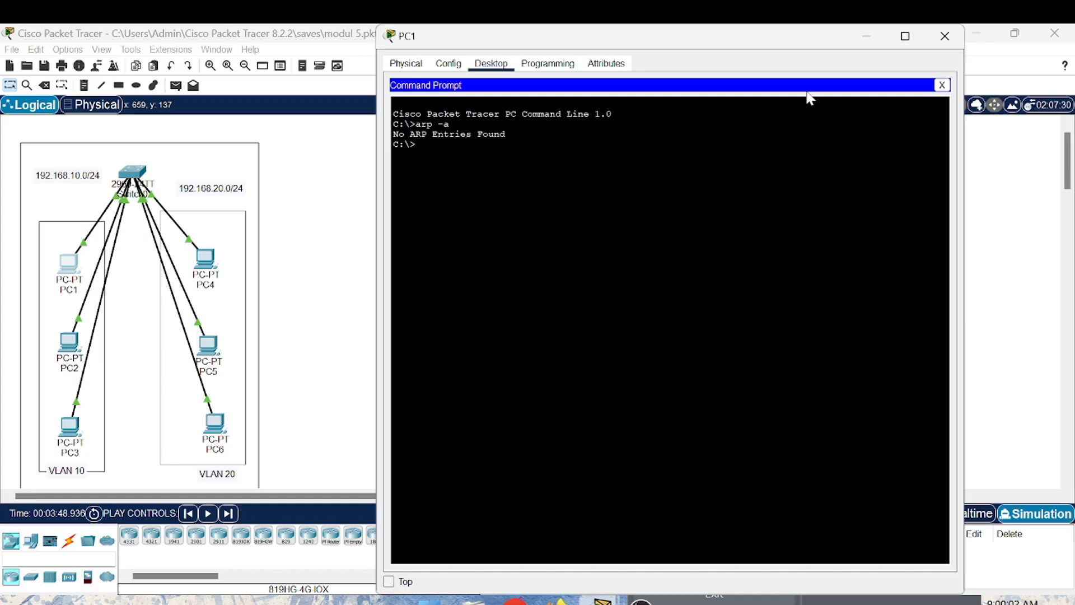
click(930, 37)
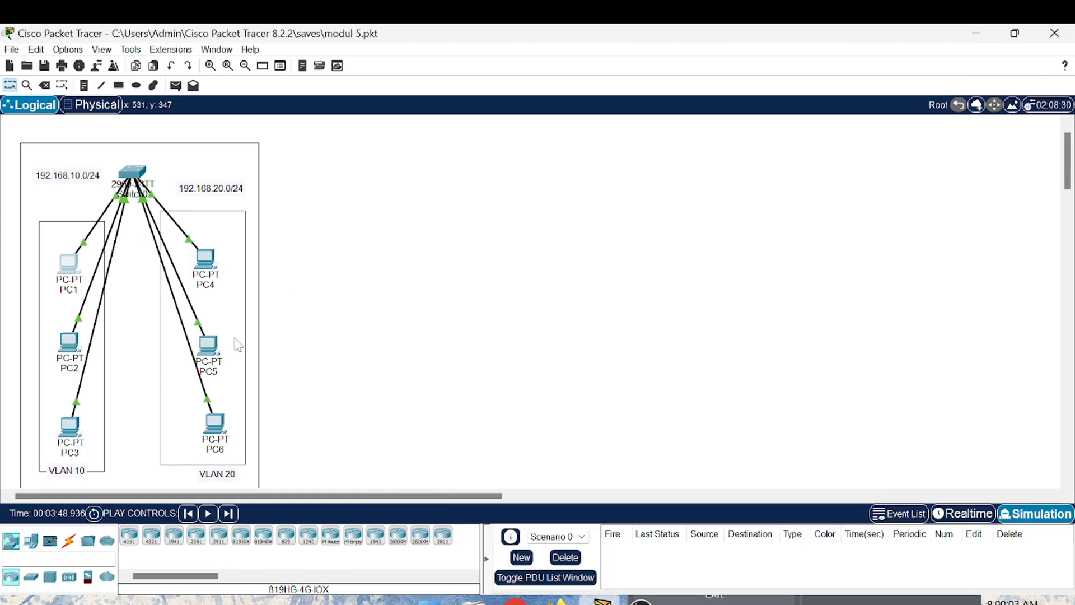
- Display PC2's ARP table by running arp -a in its command prompt
click(69, 346)
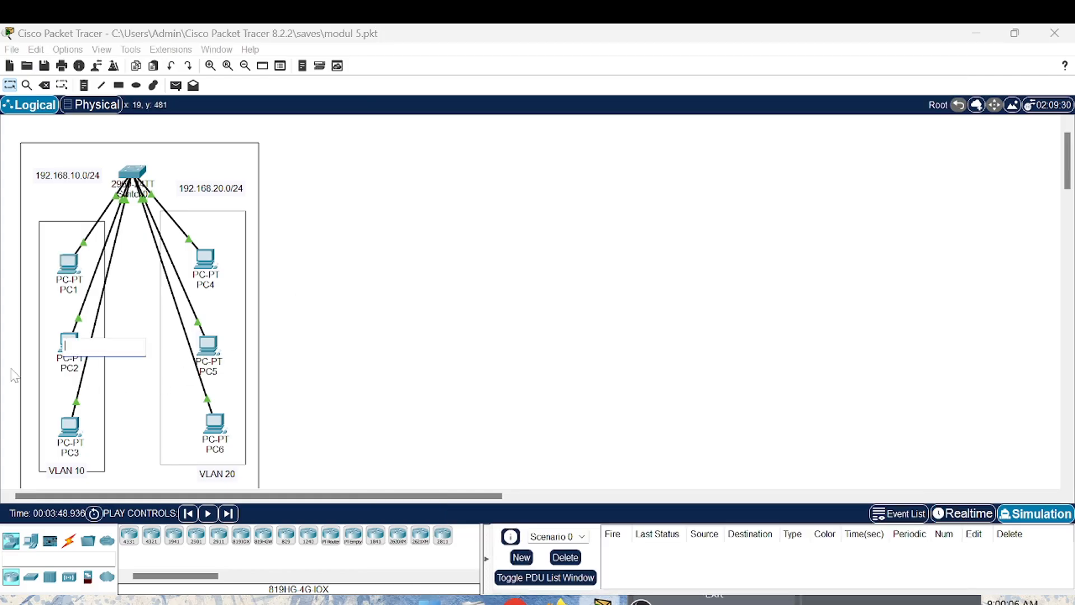
click(68, 340)
click(491, 170)
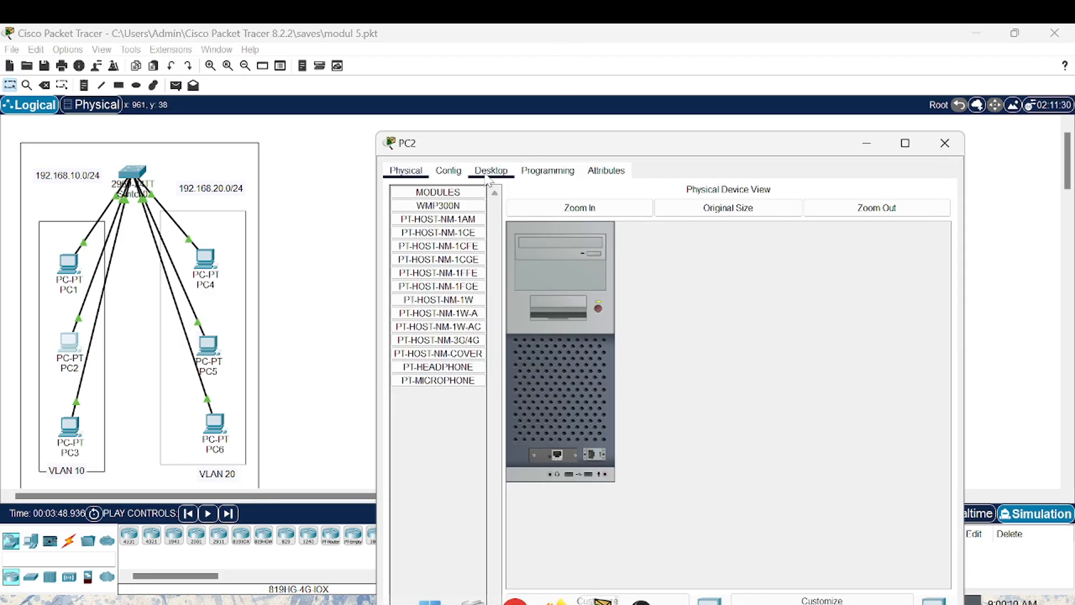
click(764, 208)
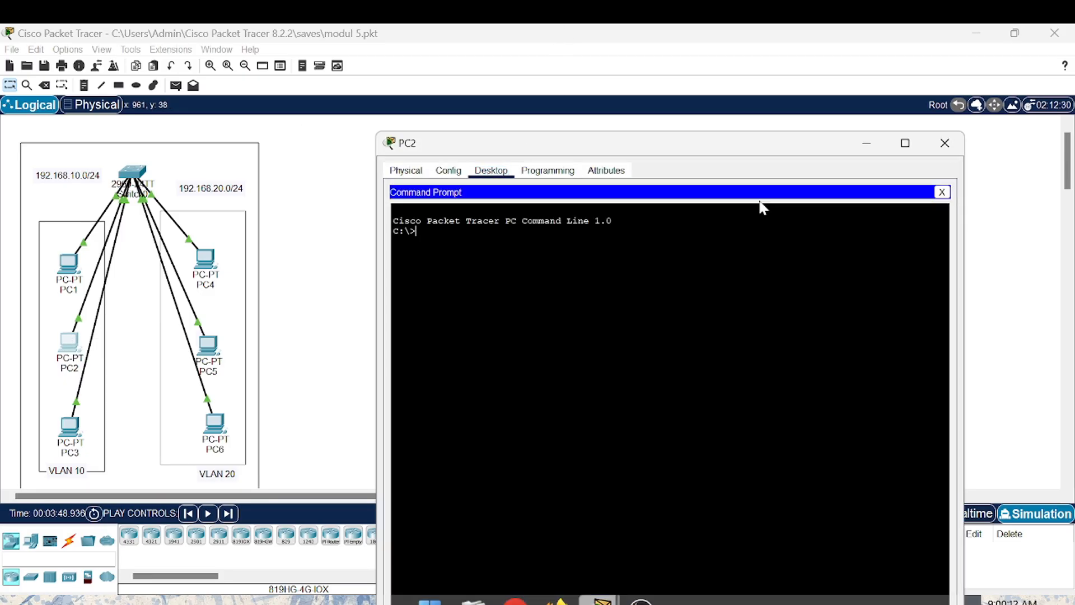
text(arp)
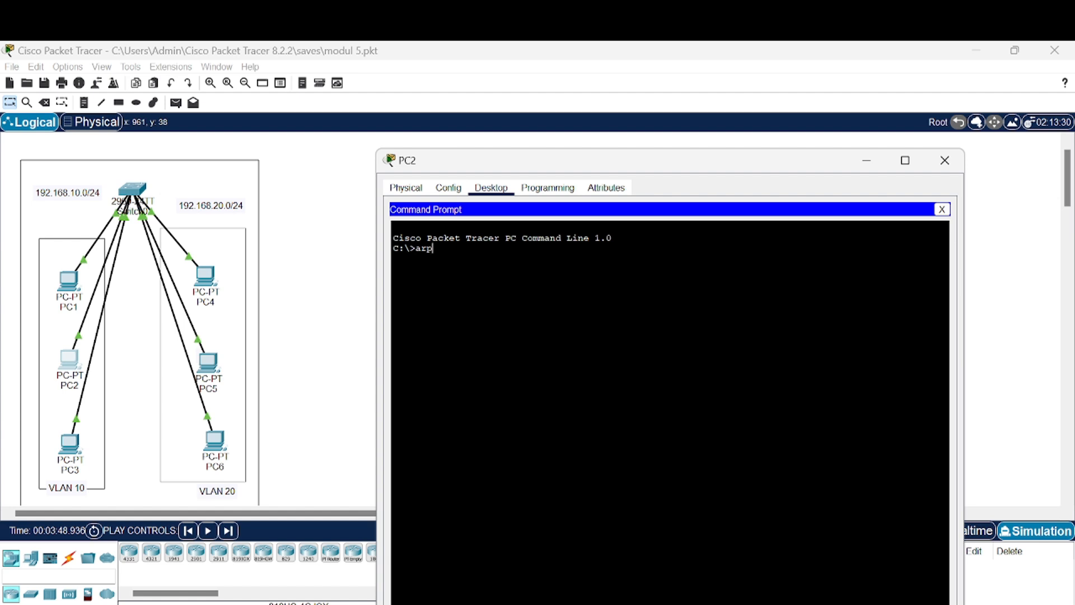
text(-a)
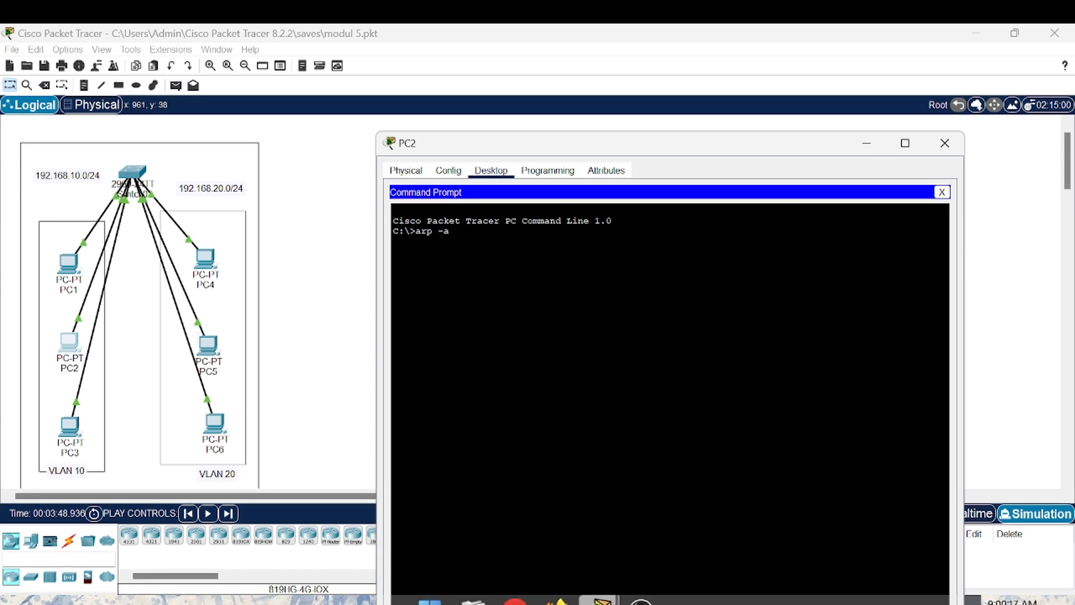
key(Return)
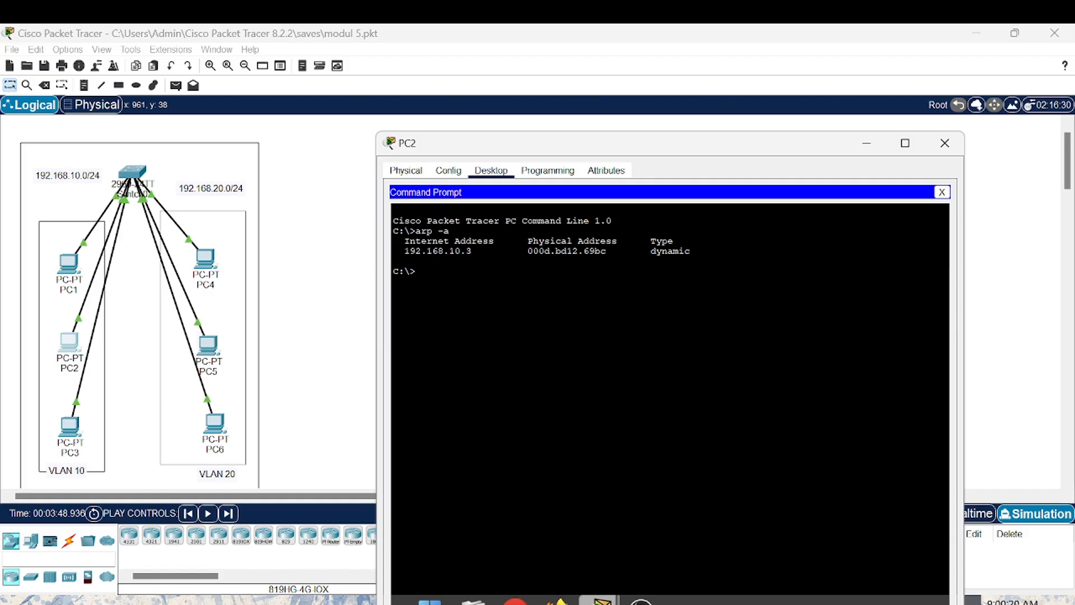
- Clear PC2's ARP table with arp -d, check it with arp -a, and close the PC2 window
text(arp -d)
key(Return)
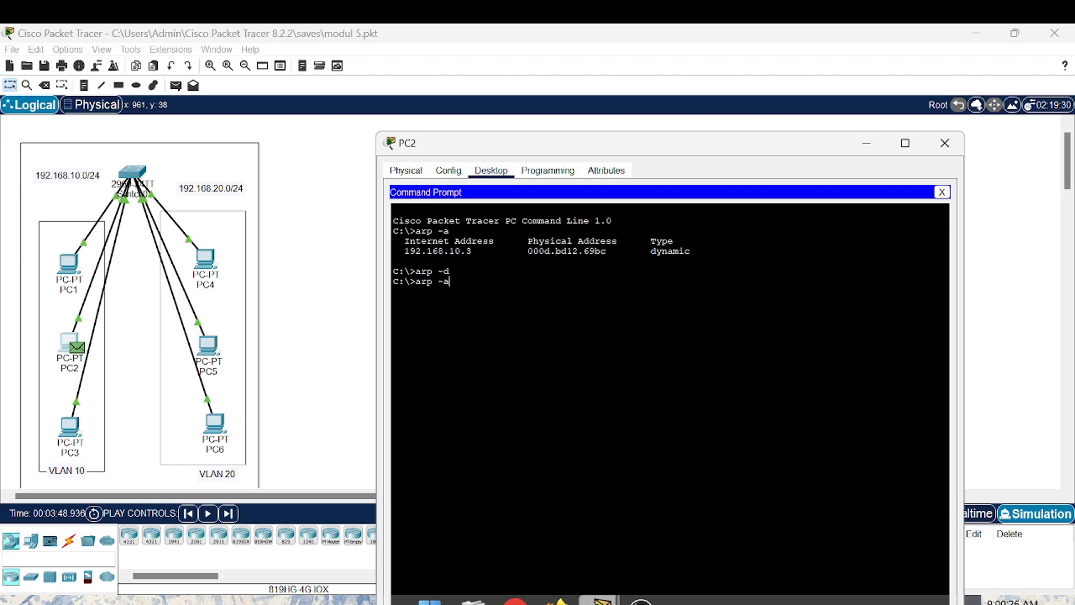
text(arp -a)
key(Return)
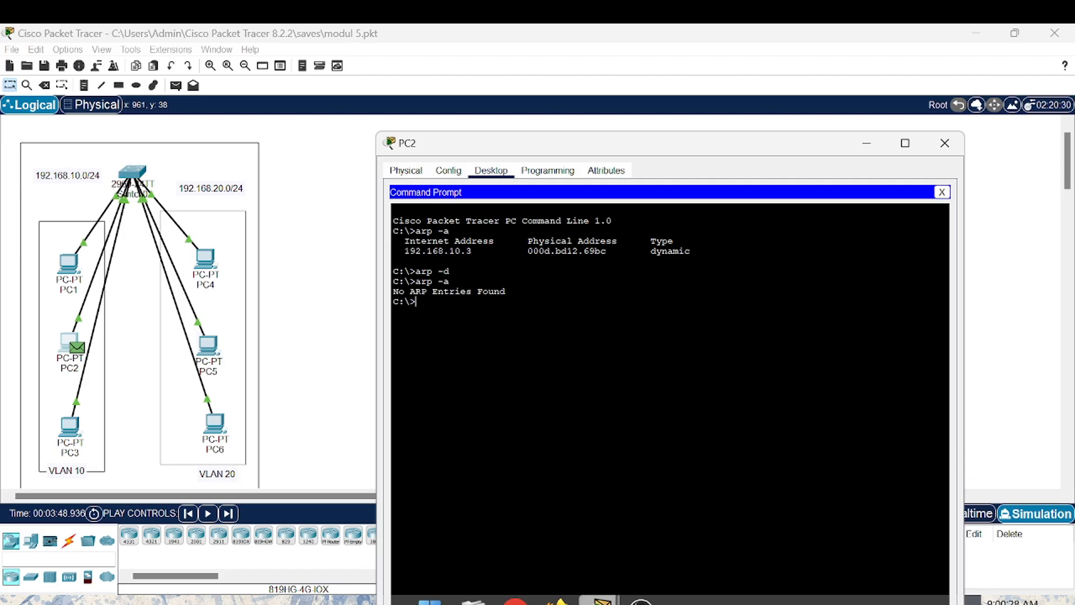
click(945, 143)
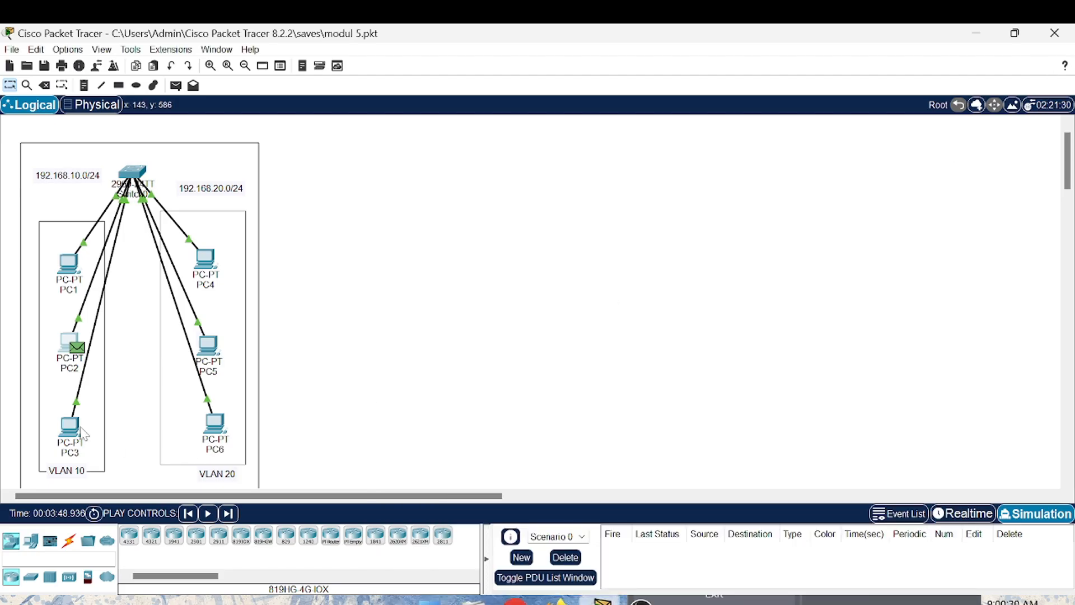
- Display PC3's ARP table by running arp -a in its command prompt
click(81, 428)
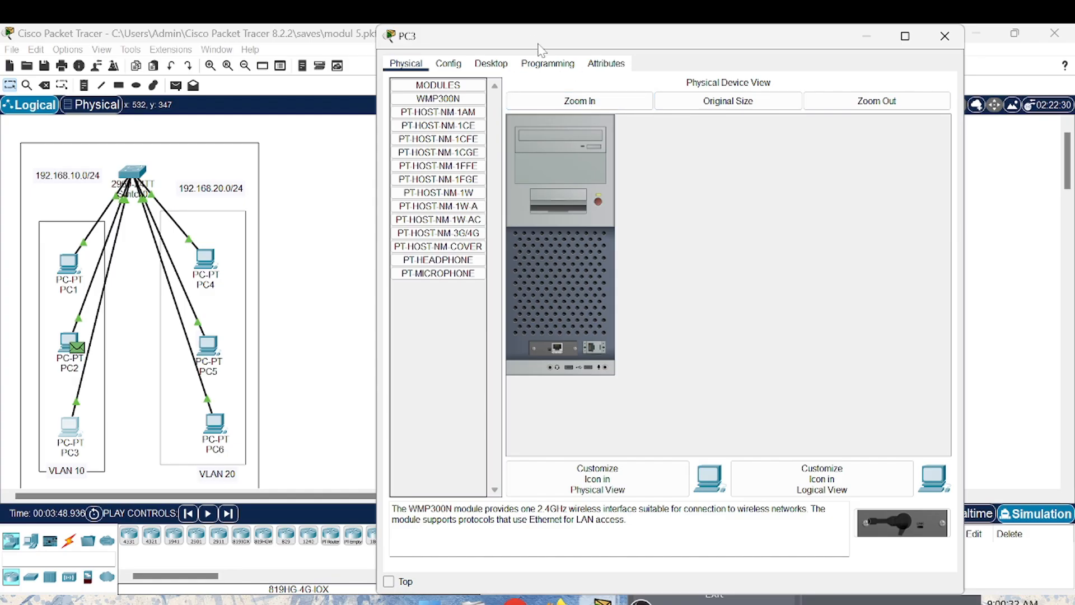
click(491, 65)
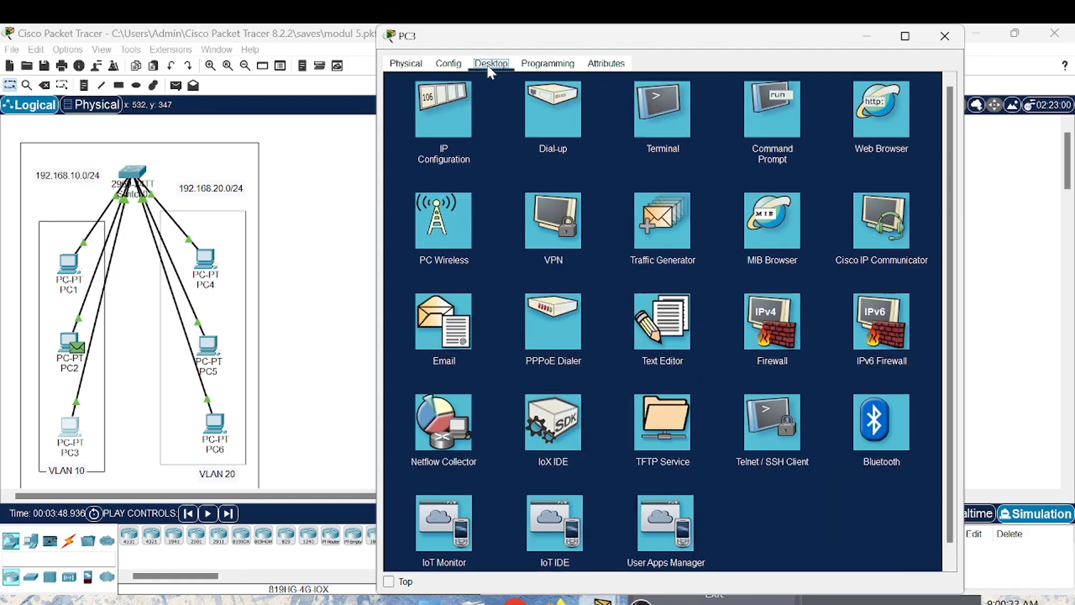
click(777, 105)
text(arp)
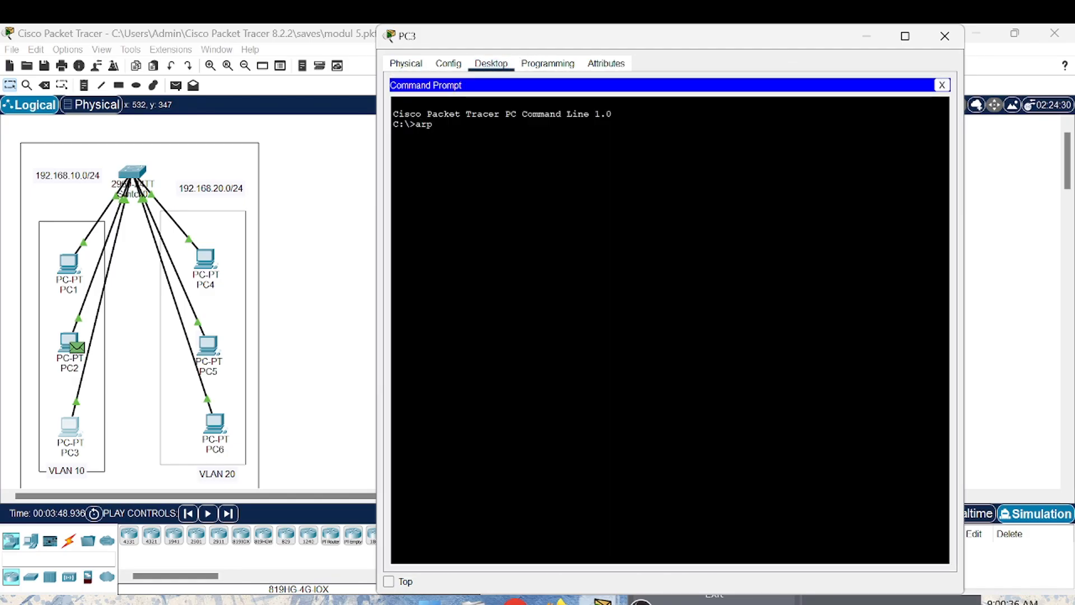
text( -a)
key(Return)
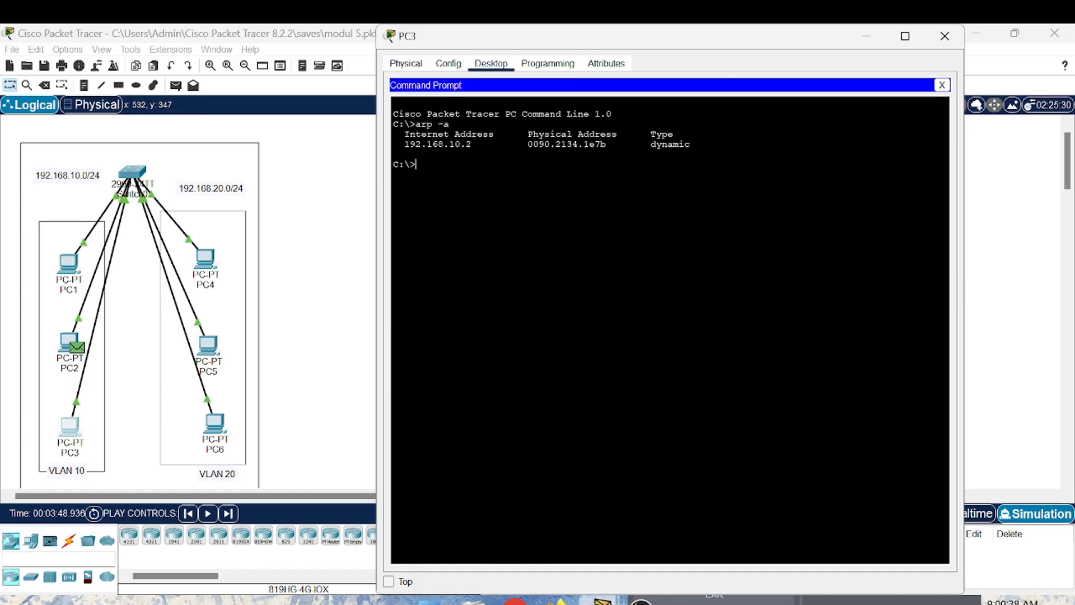
- Clear PC3's ARP table with arp -d, check it with arp -a, and close the PC3 window
text(arp -d)
key(Return)
text(ar)
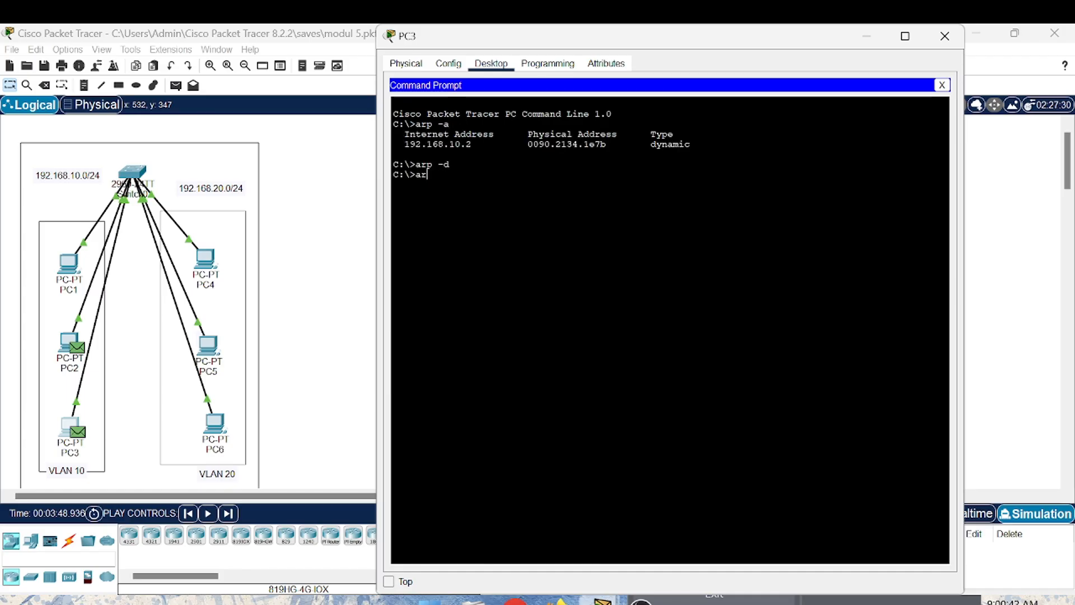
key(Return)
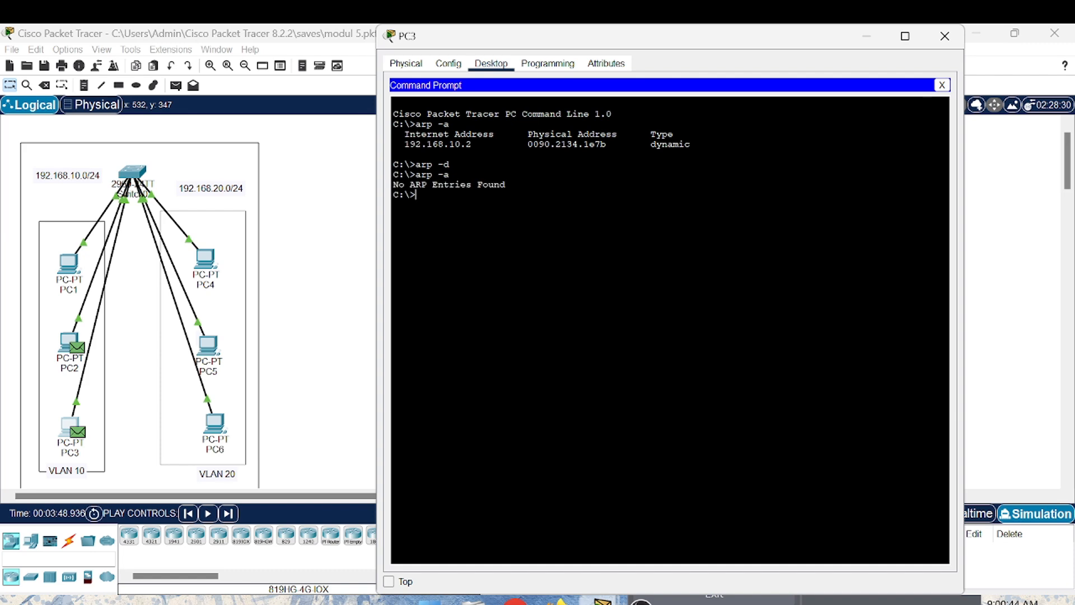
click(945, 36)
- Return Switch0's CLI to privileged mode and display its MAC table with show mac-address-table
click(135, 172)
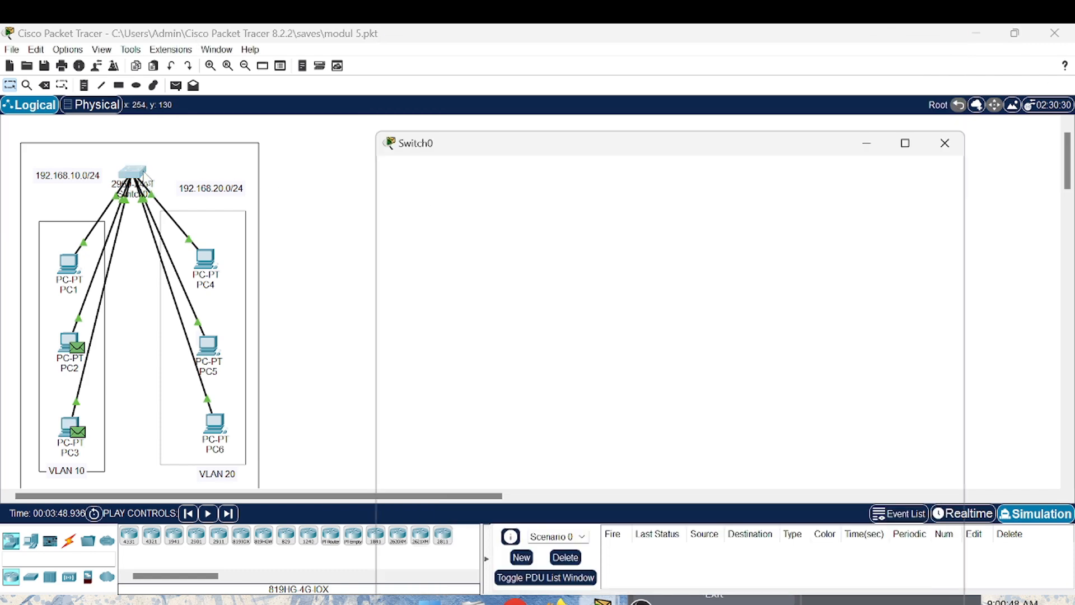
key(Return)
key(Return)
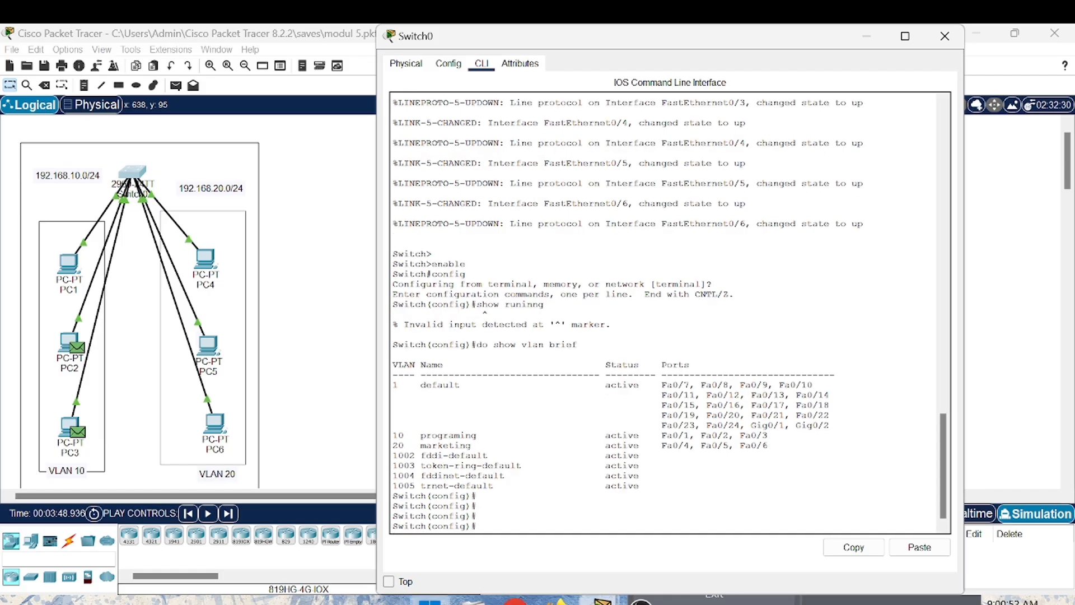
text(exit)
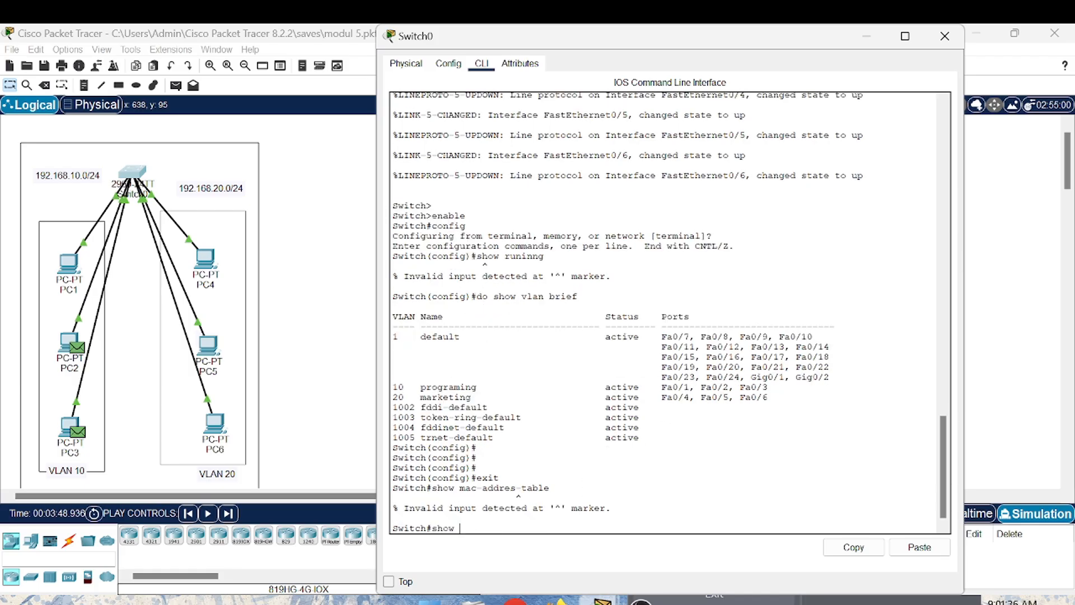
text(mac-adress)
key(BackSpace)
key(BackSpace)
key(BackSpace)
key(BackSpace)
text(dress-table)
key(Return)
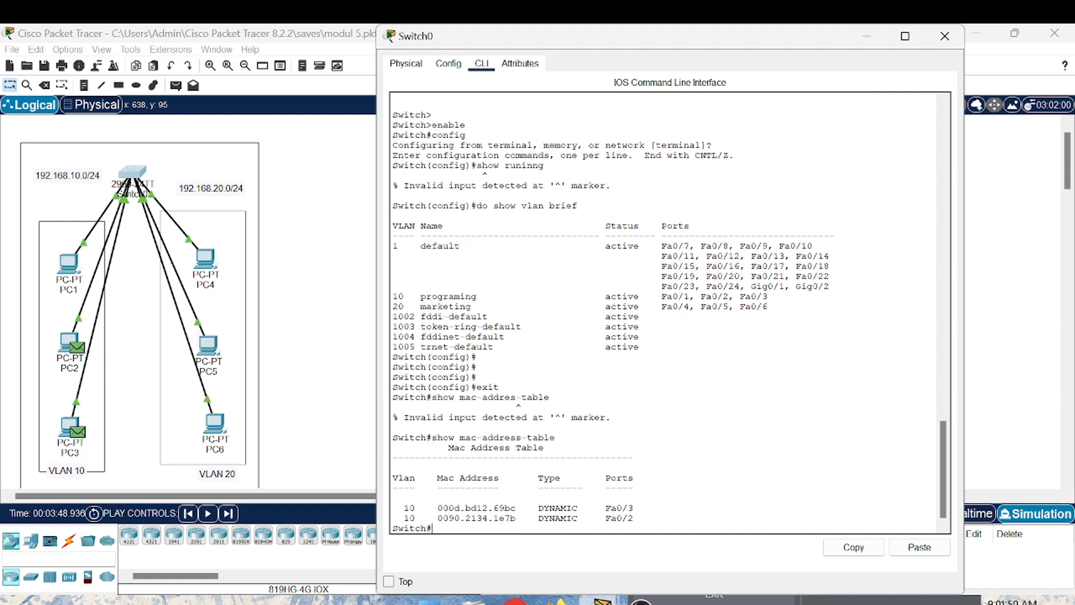
- Clear Switch0's MAC table with clear mac-address-table
key(Return)
key(Return)
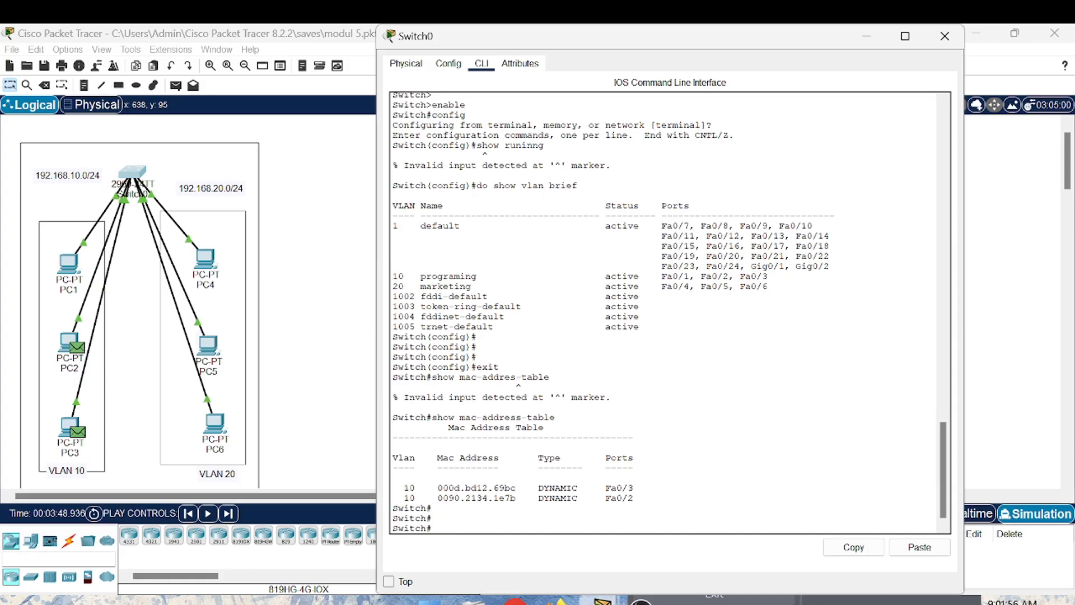
text(clear mac-address-table)
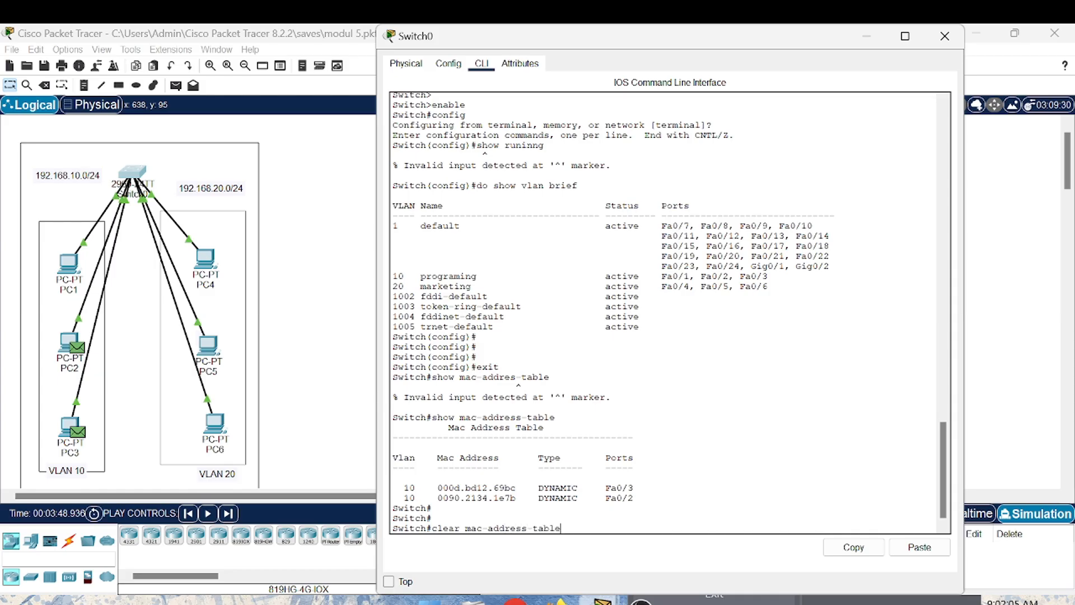
key(Return)
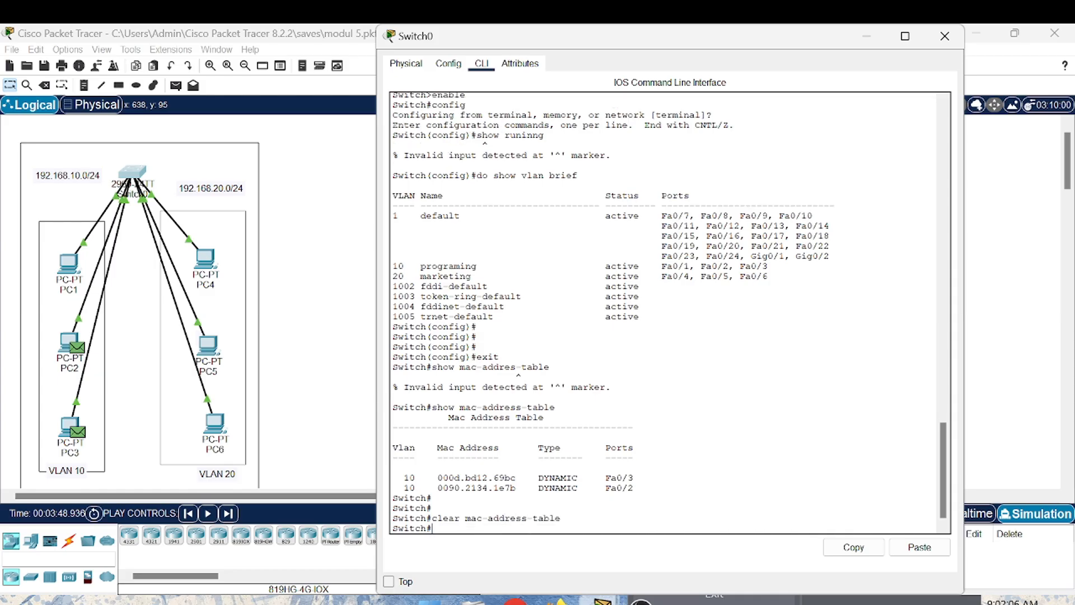
- Recheck Switch0's MAC table with show mac-address-table and close the Switch0 window
text(show mac-address-table)
key(Return)
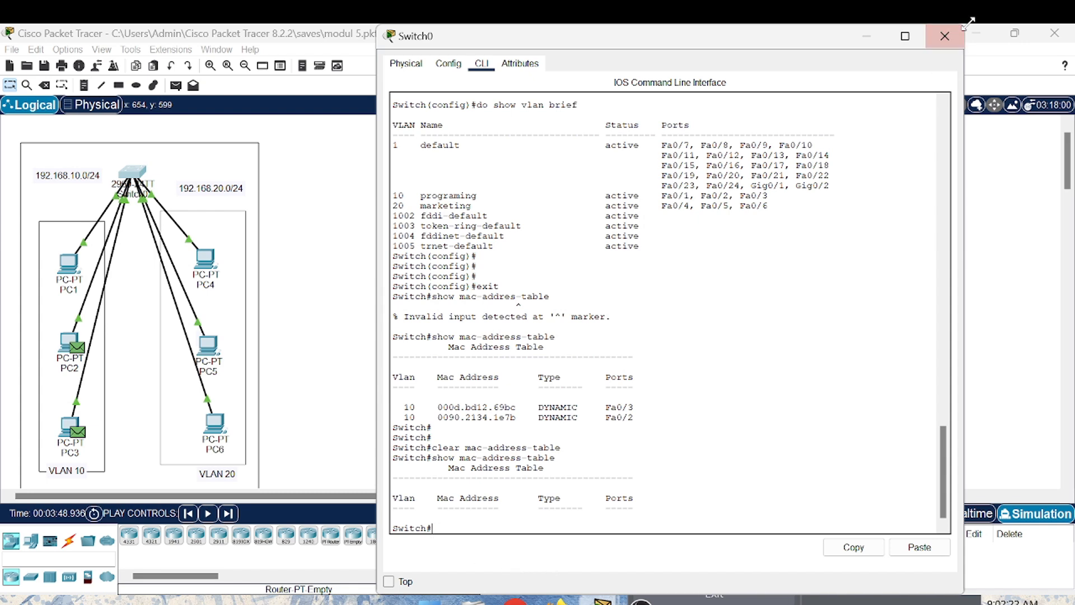
click(945, 36)
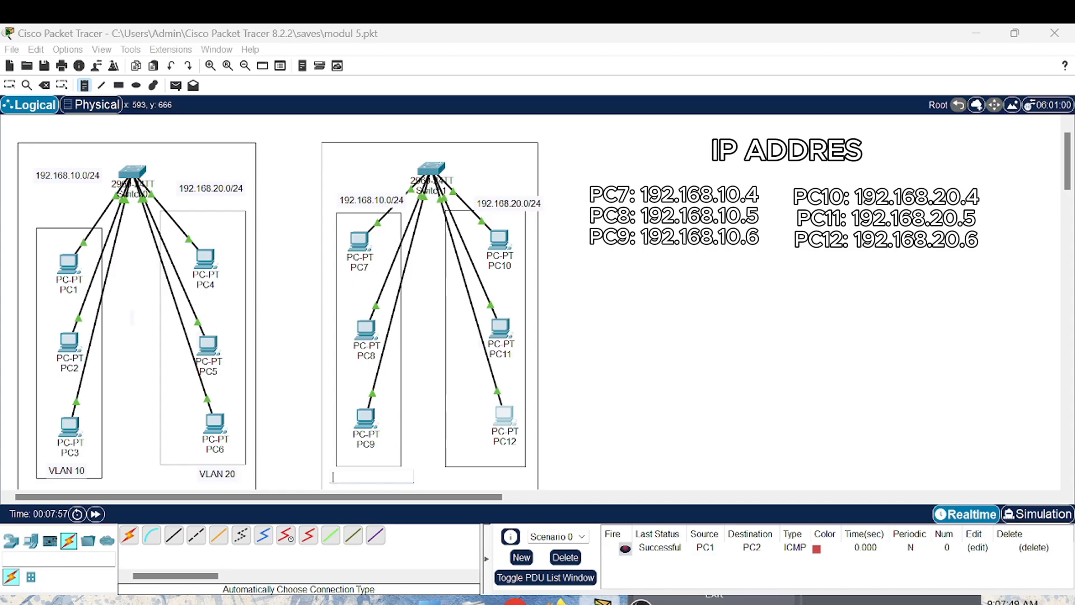
- Label the rectangle around PC7, PC8 and PC9 with the note "VLAN 10"
text(VLAN)
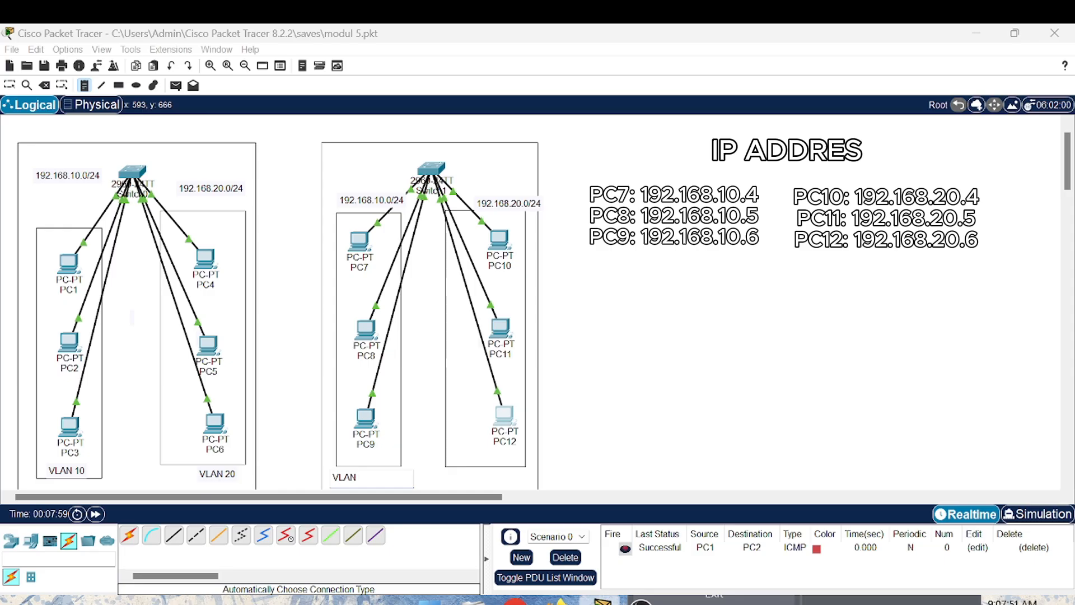
text( 10)
- Add the note "VLAN 20" below the rectangle around PC10, PC11 and PC12, and return to the Select tool
click(449, 477)
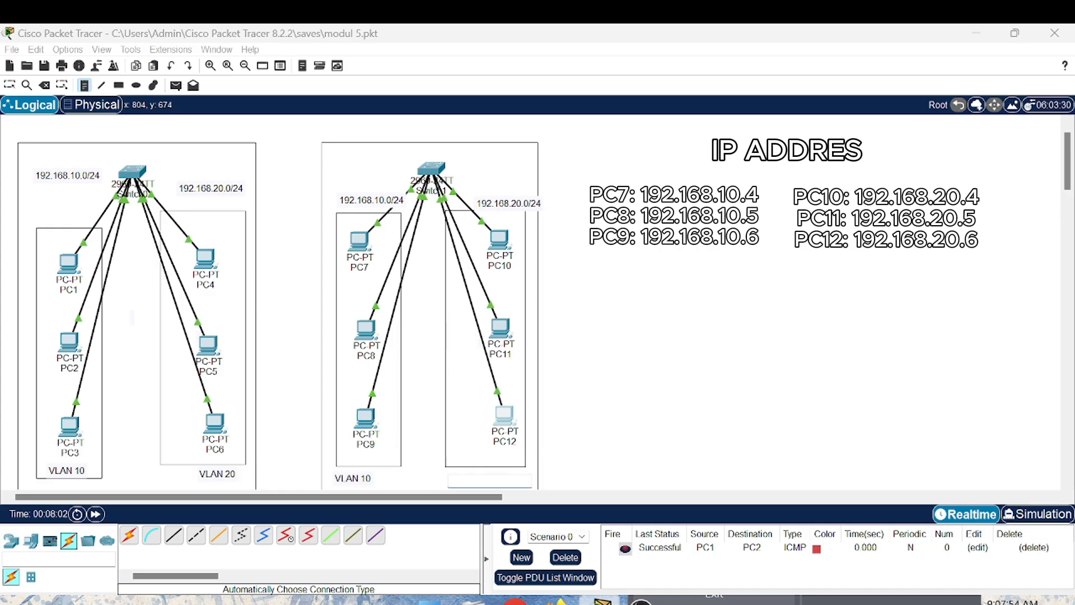
text(VLAN)
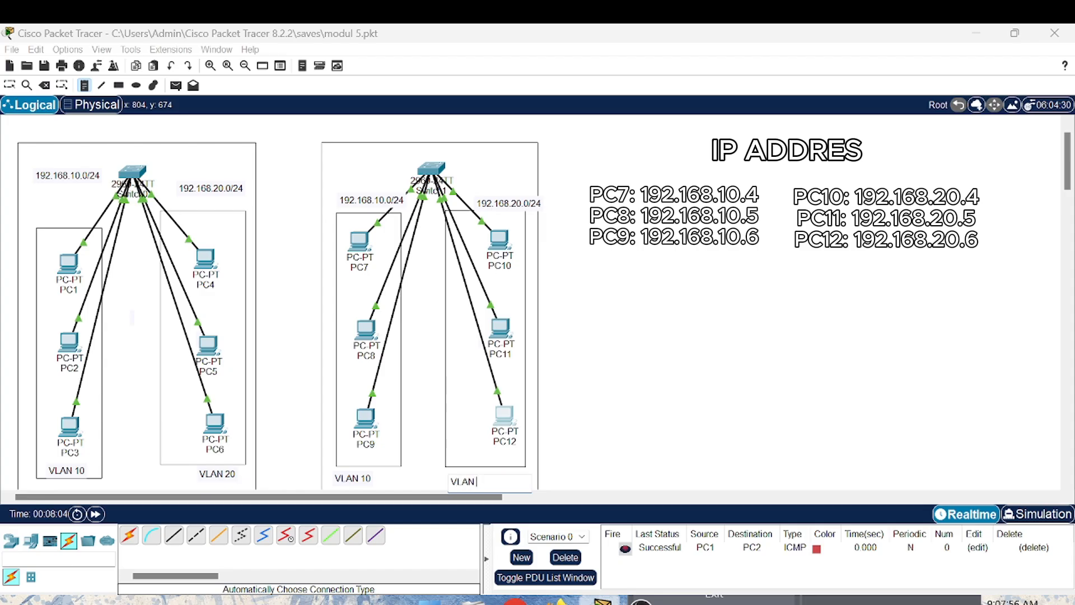
text( 20)
click(10, 85)
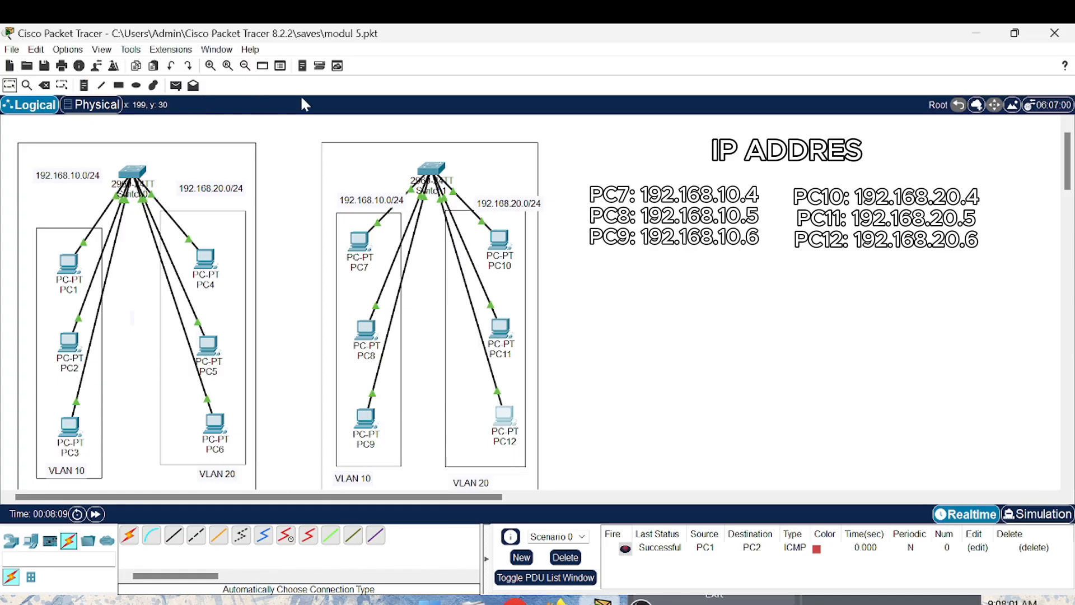
- Connect Switch0 to Switch1 with an automatically chosen cable type
click(129, 535)
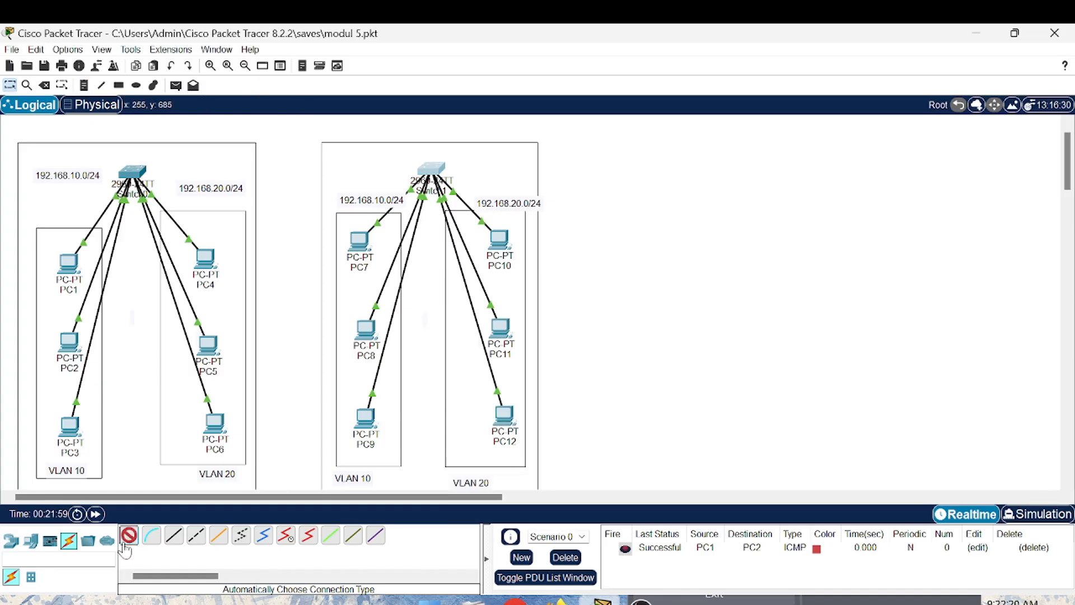
click(135, 170)
click(438, 168)
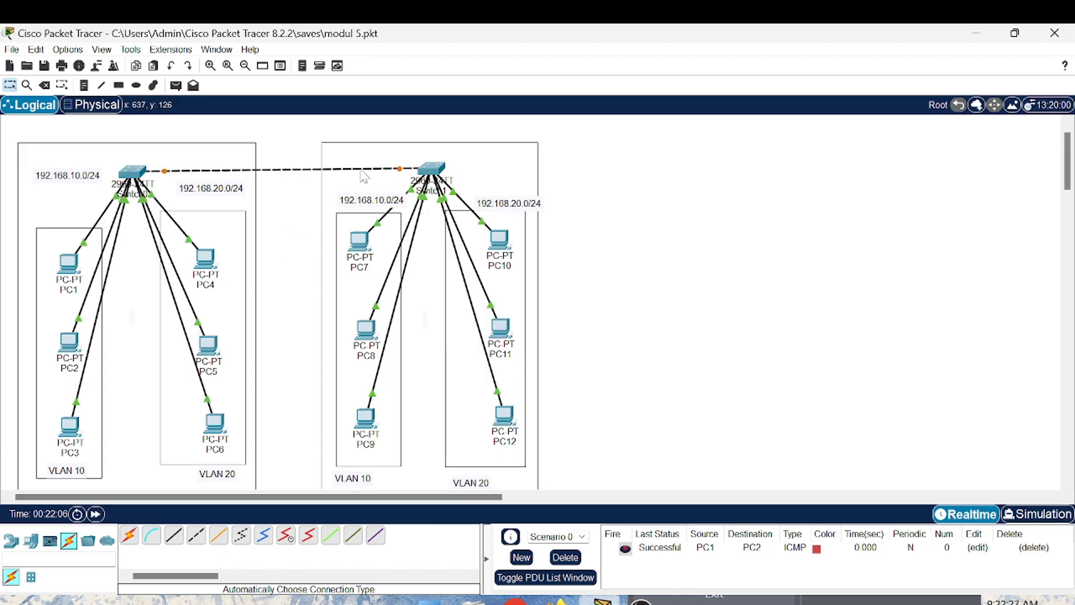
- Open Switch0's CLI and enter global configuration mode with en and conf t
click(133, 171)
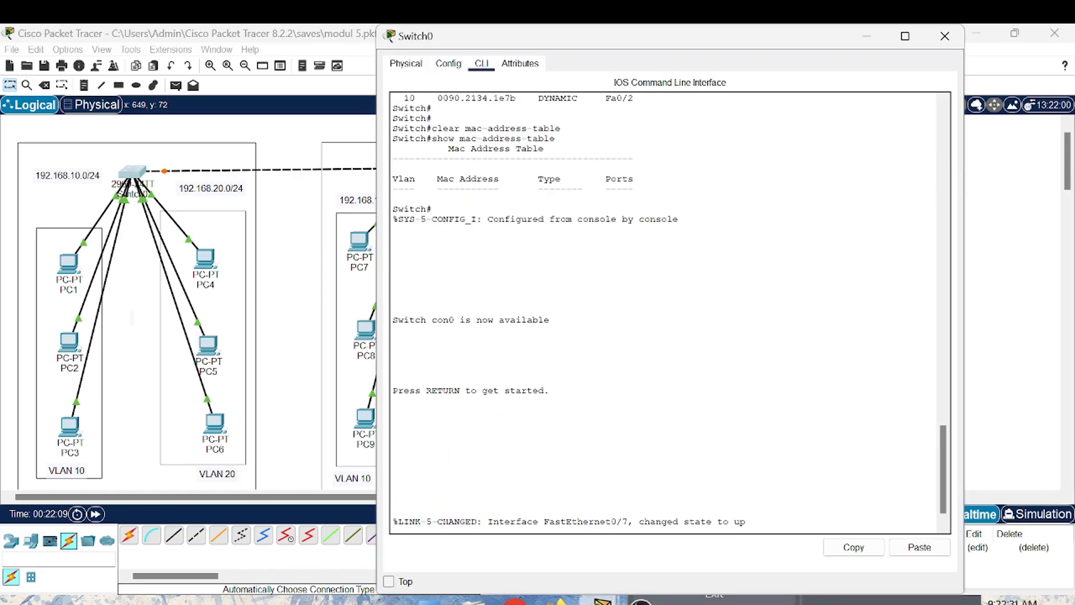
key(Return)
key(Return)
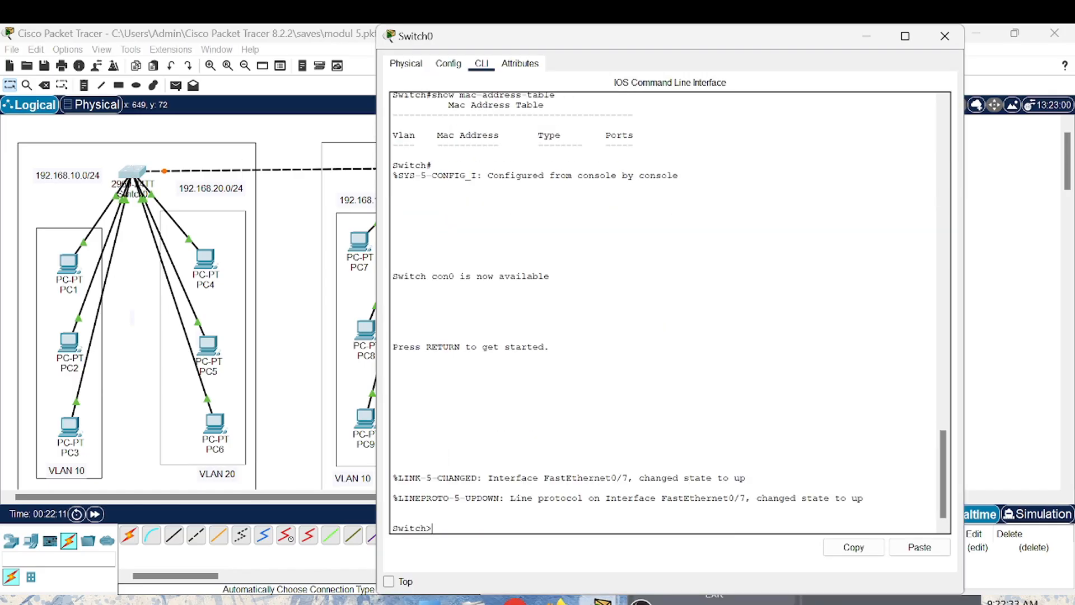
text(en)
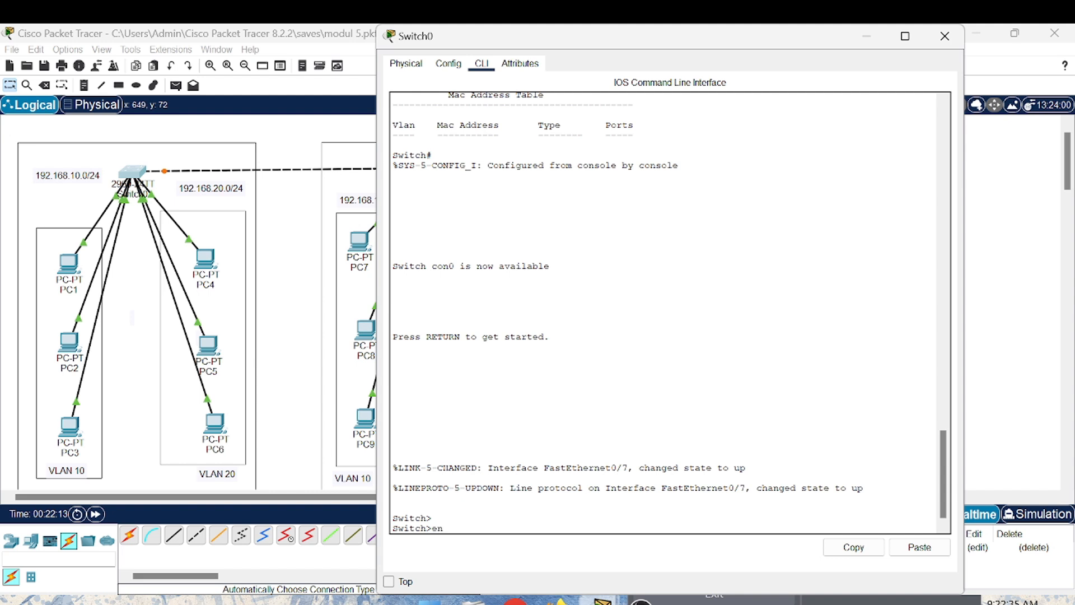
key(Return)
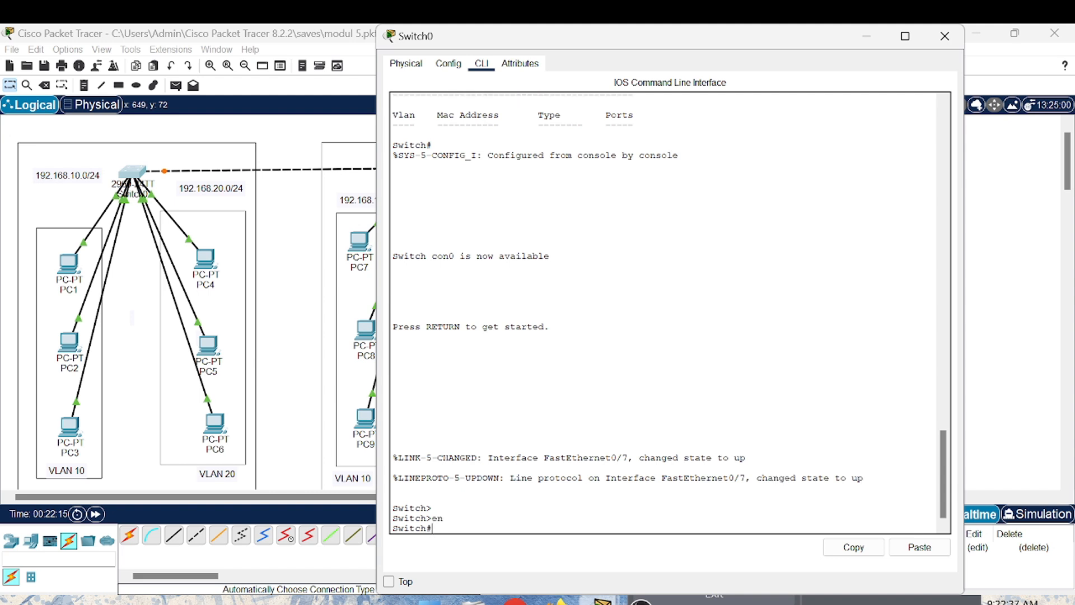
text(conf t)
key(Return)
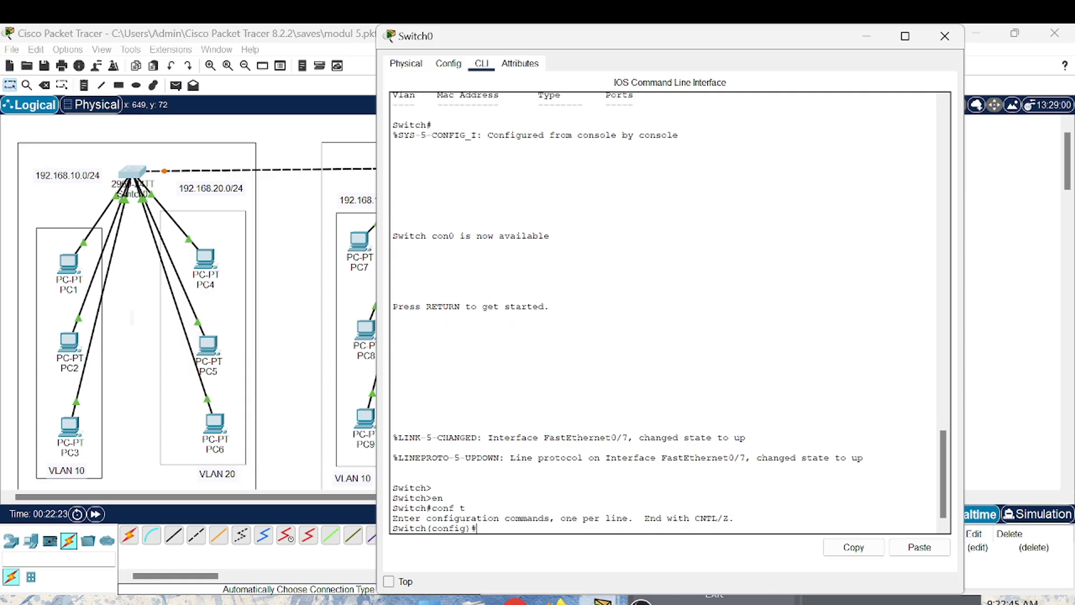
- Check which port links Switch0 to Switch1, and enter configuration of interface fa0/7 on Switch0
text(interface fa)
click(944, 31)
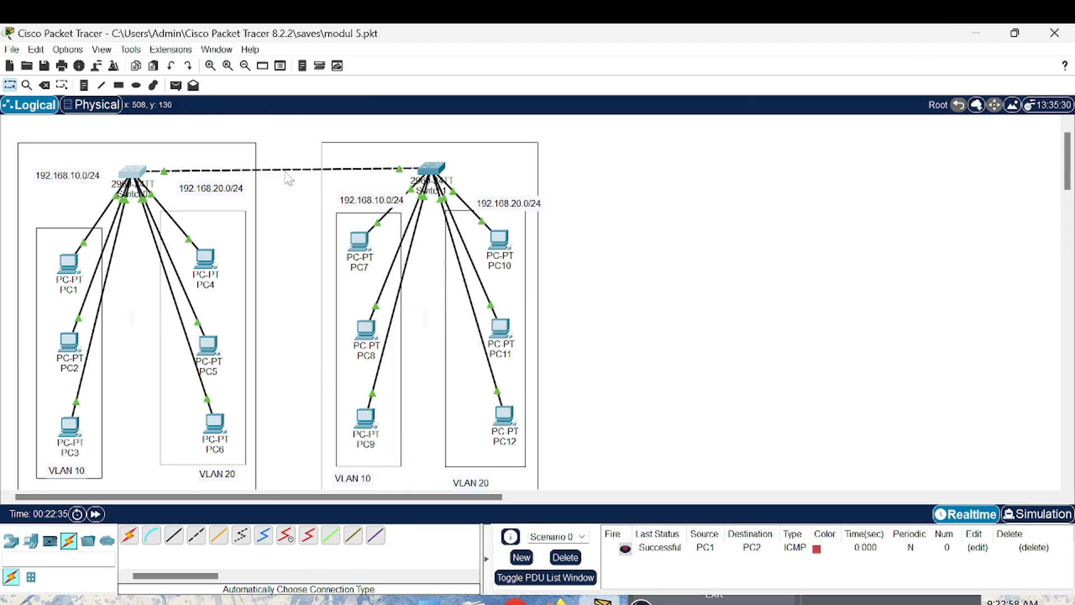
mouse_move(288, 178)
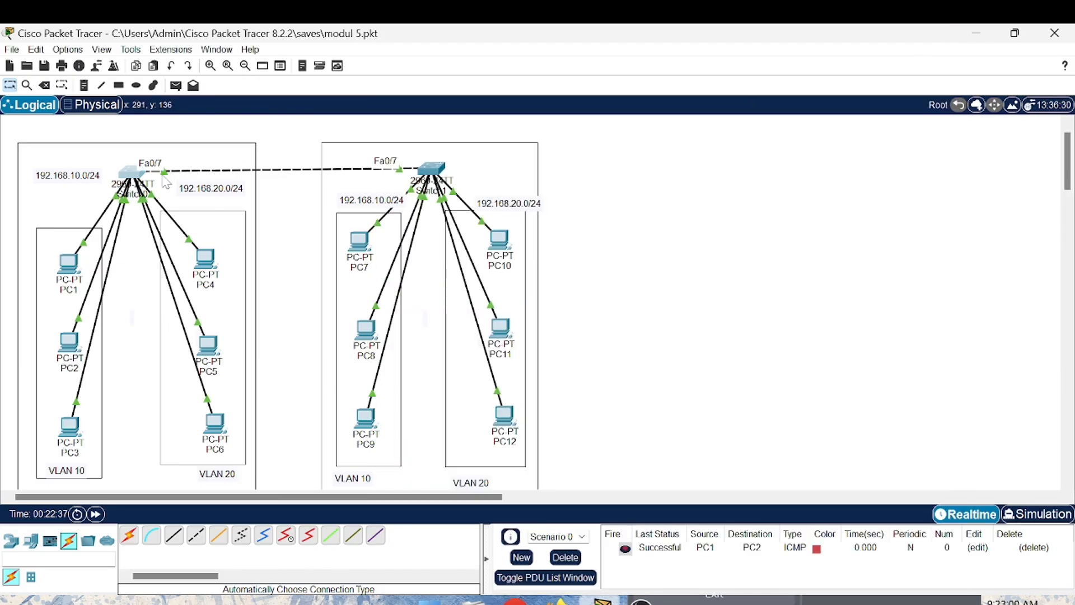
click(128, 164)
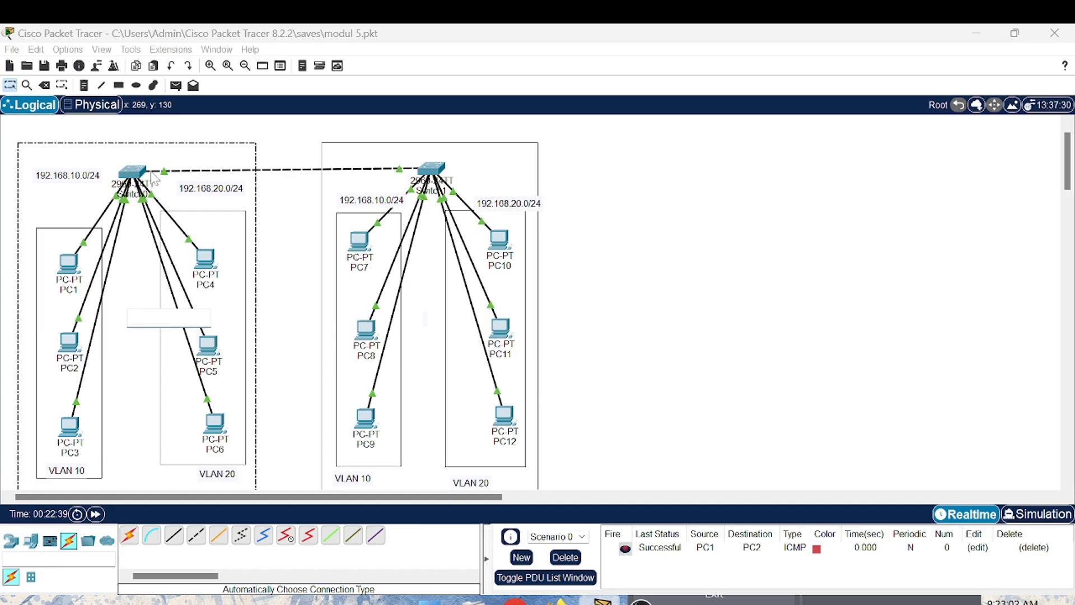
click(133, 169)
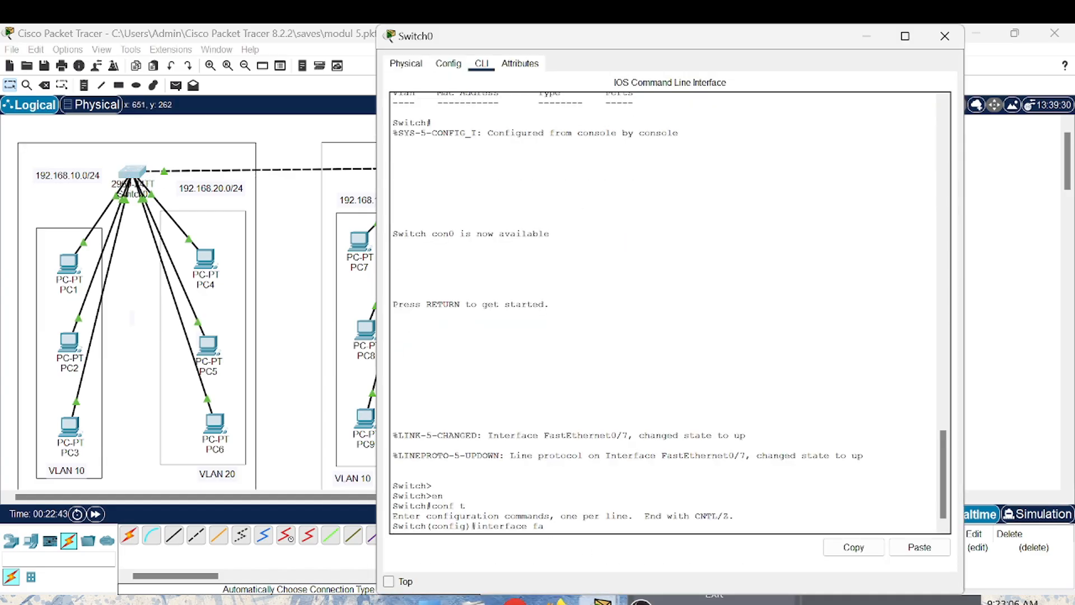
text(0/7)
key(Return)
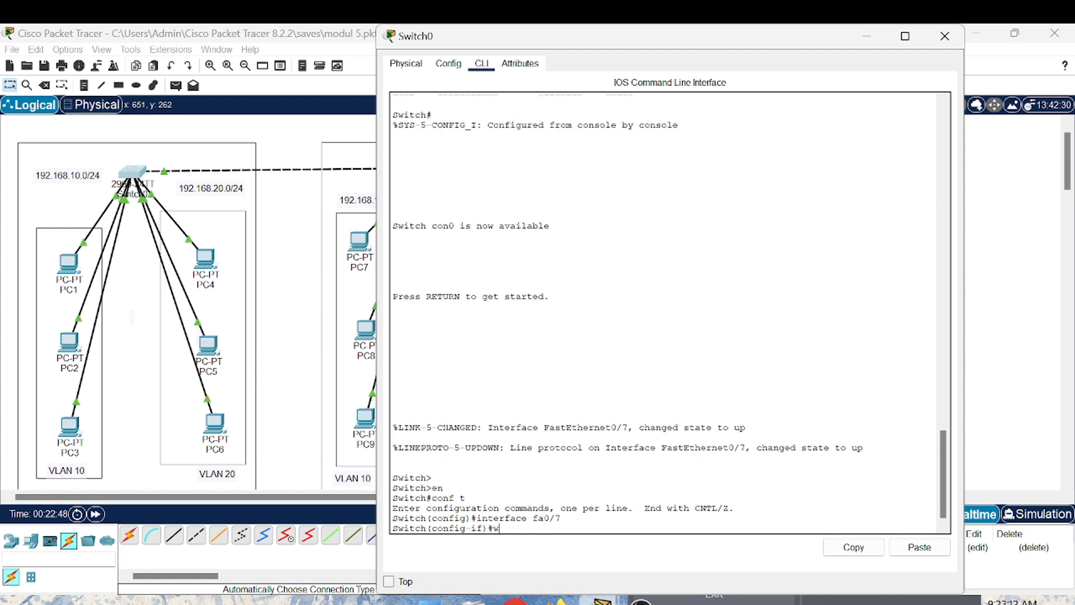
- Set Switch0's fa0/7 port to trunk mode with switchport mode trunk
text(switchport mode trunk)
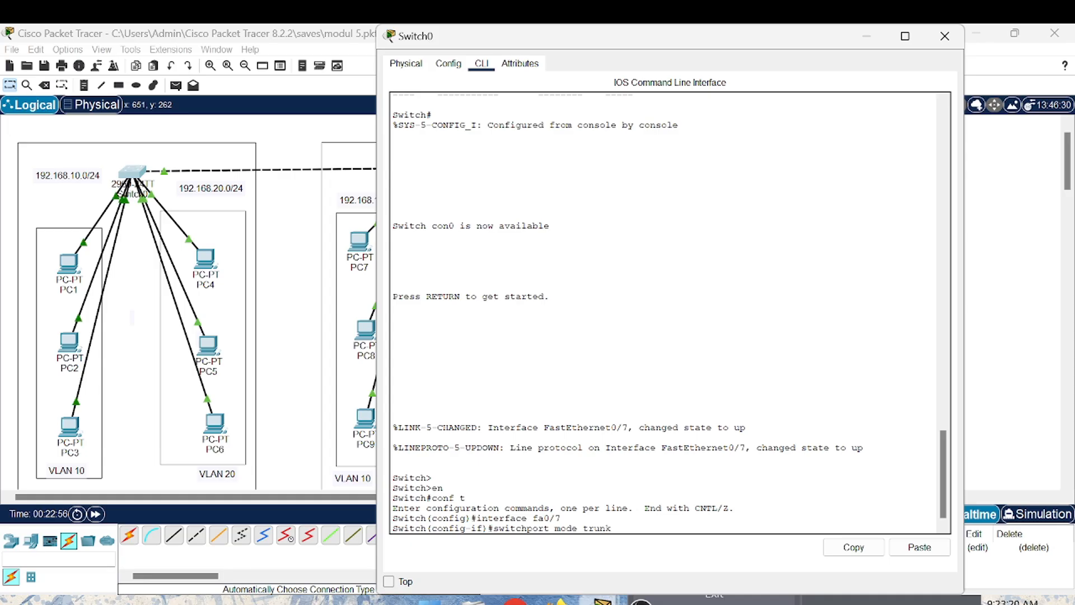
key(Return)
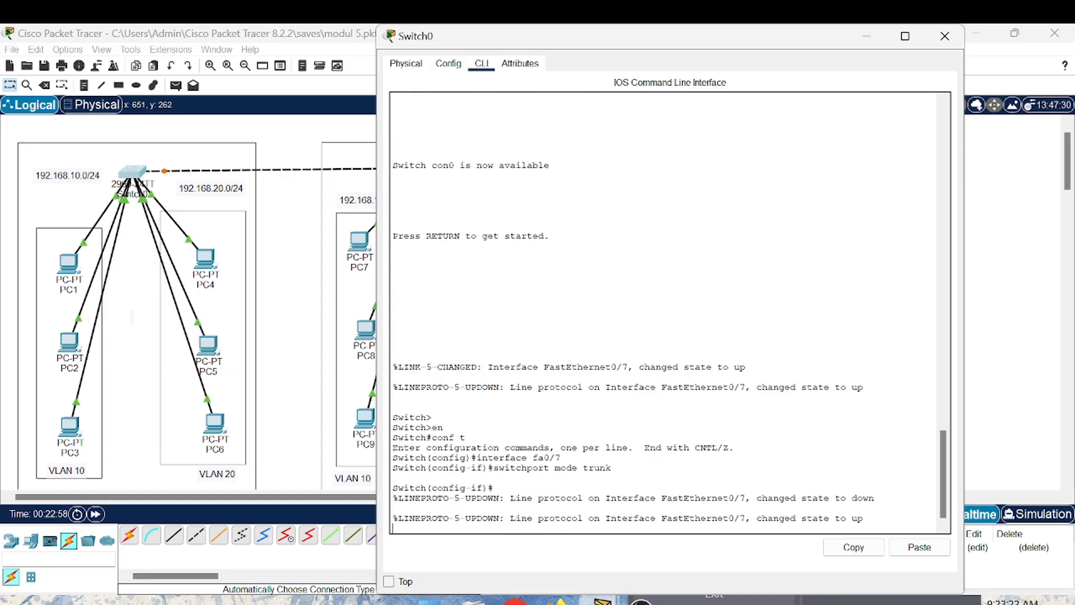
- Display Switch0's trunk ports by running do show interface trunk
key(Return)
text(do )
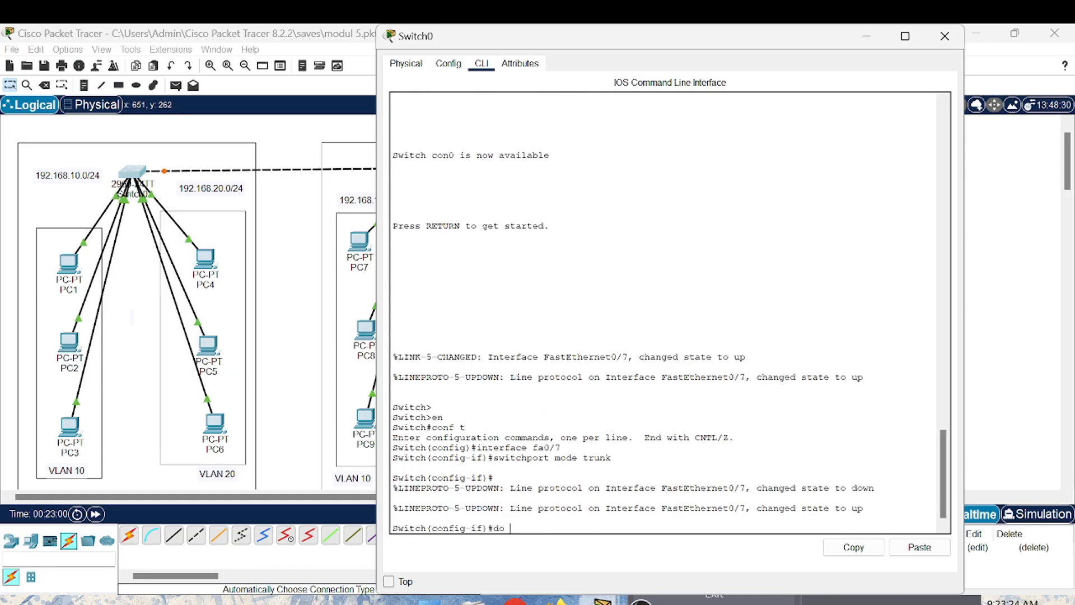
text(show interface trunk)
key(Return)
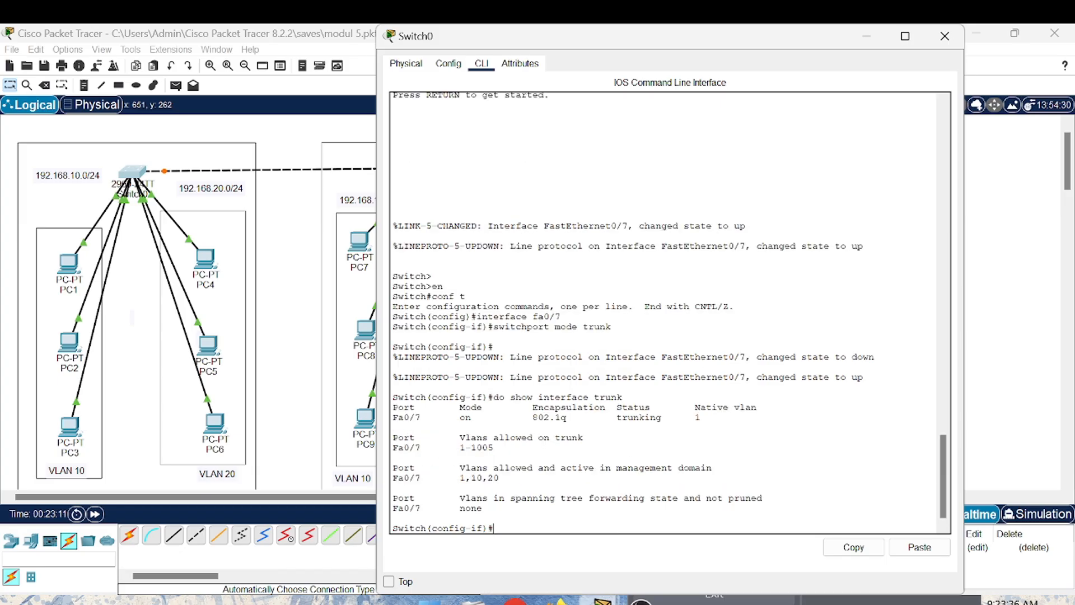
- Examine the status of Fa0/7 in the trunk listing and close the Switch0 window
key(Return)
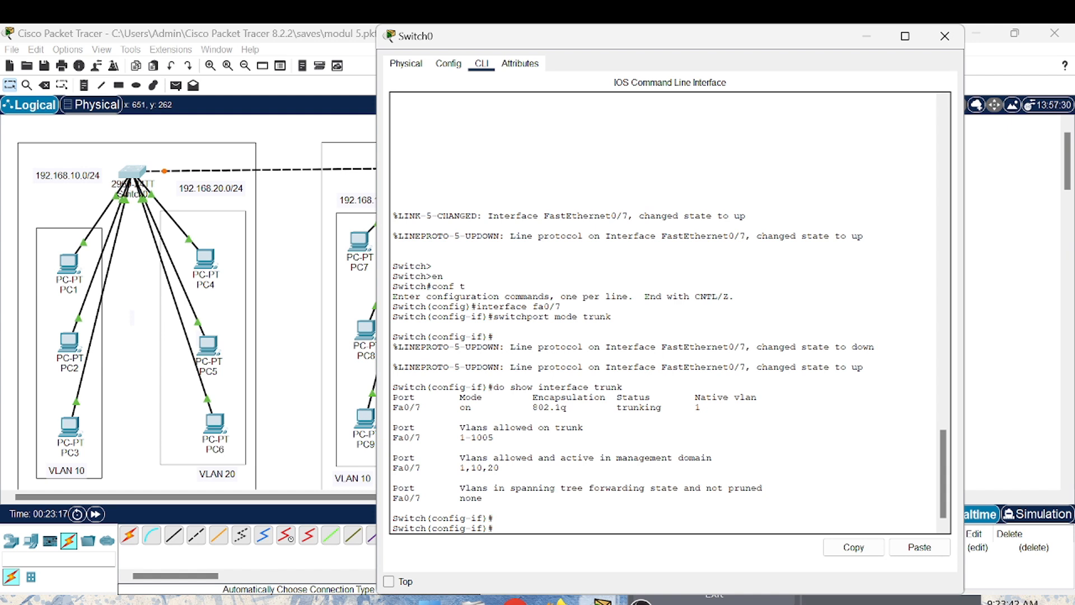
drag(611, 407, 701, 407)
click(702, 409)
click(945, 35)
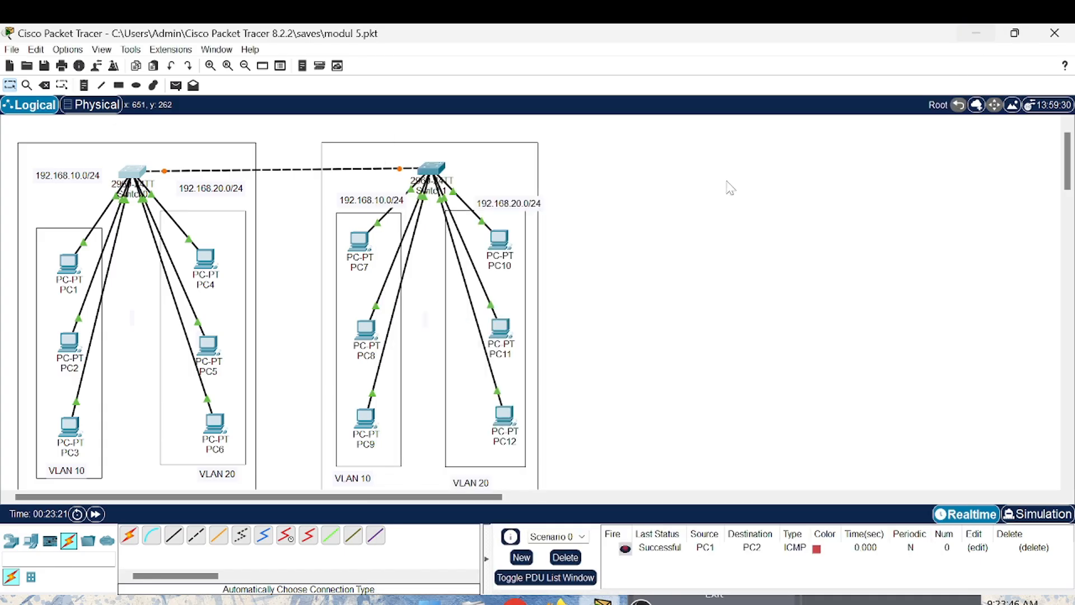
- Open Switch1's CLI and enter configuration of interface fa 0/7
click(429, 169)
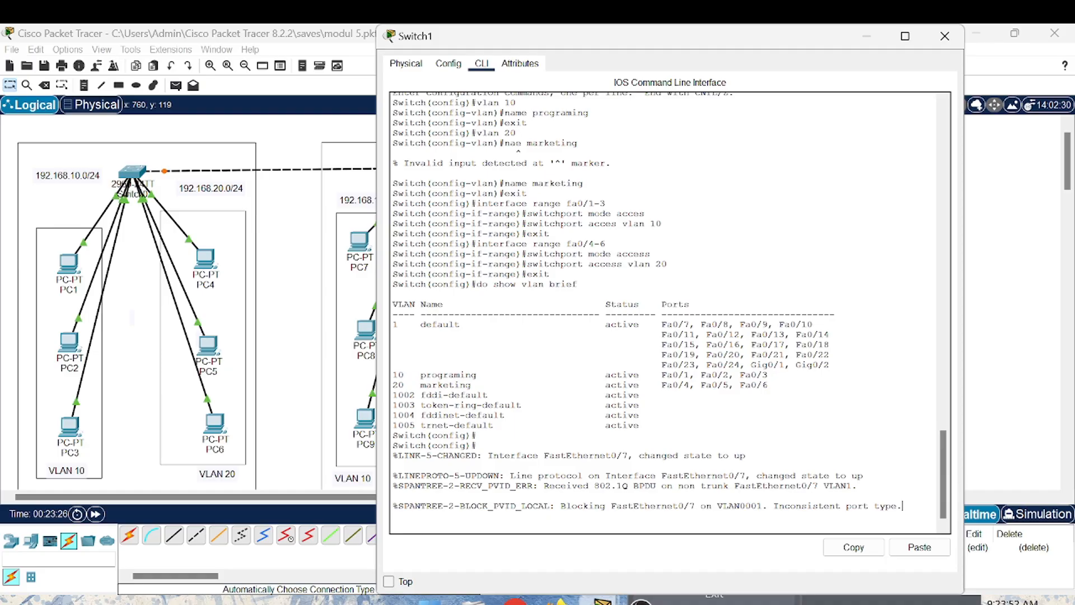
key(Return)
key(Return)
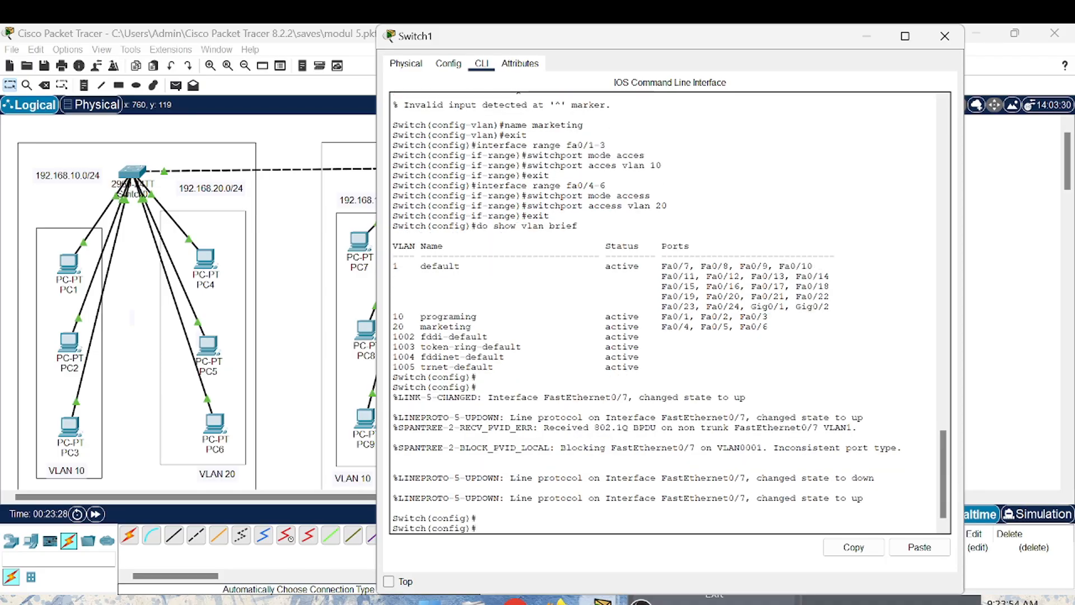
text(inter)
text(a)
text(f)
text(ace f)
text(a 0/)
text(7)
key(Return)
- Set Switch1's fa0/7 port to trunk mode with switchport mode trunk
text(swi)
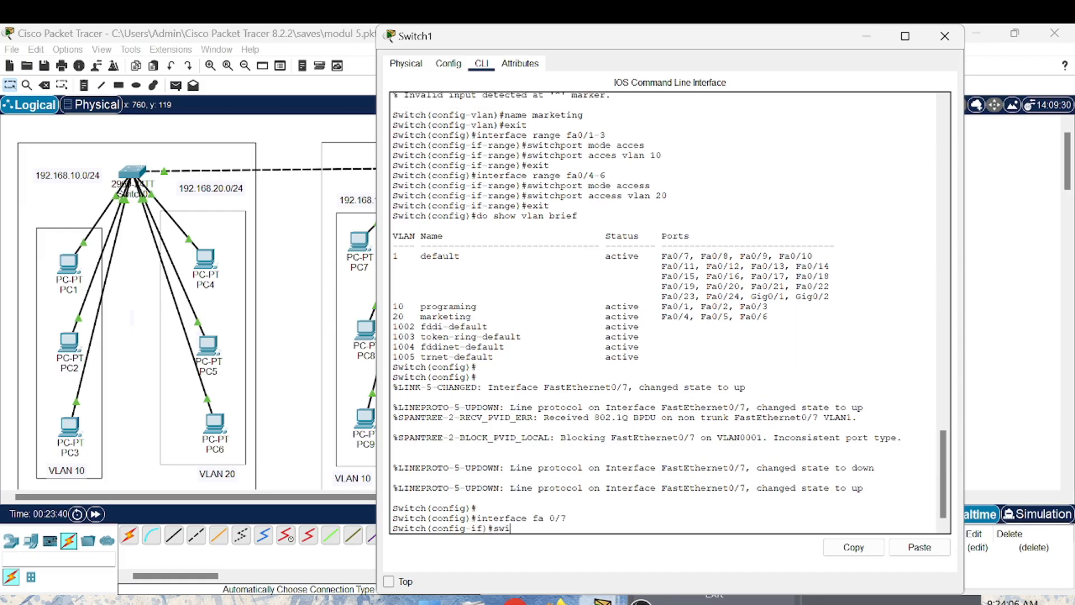
text(tchport mode trunk)
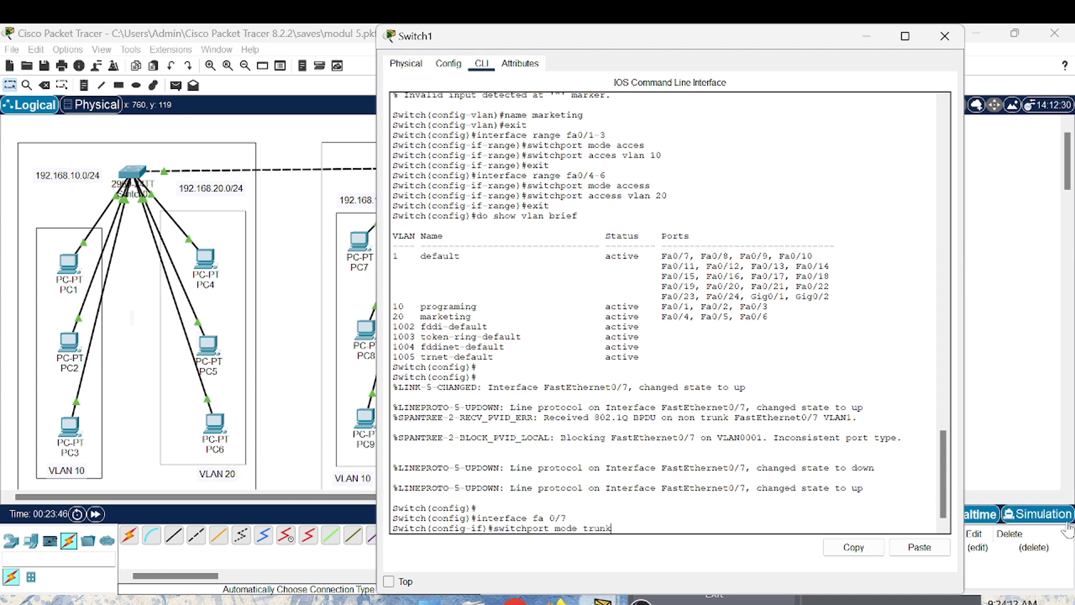
key(Return)
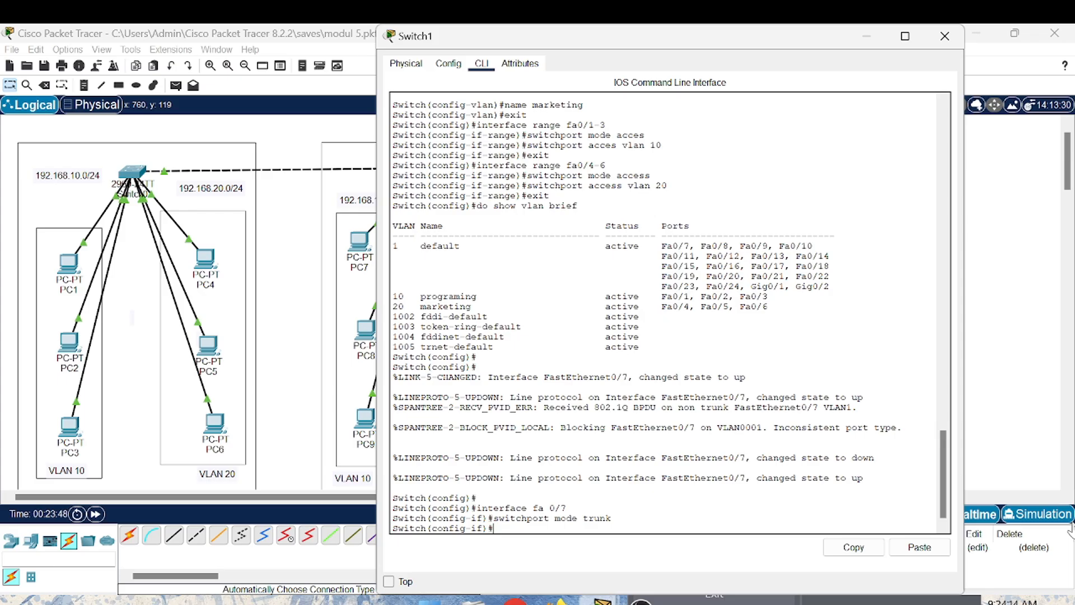
- Display Switch1's trunk ports by running do show interface trunk, and close the Switch1 window
text(do show in)
text(terface trunk)
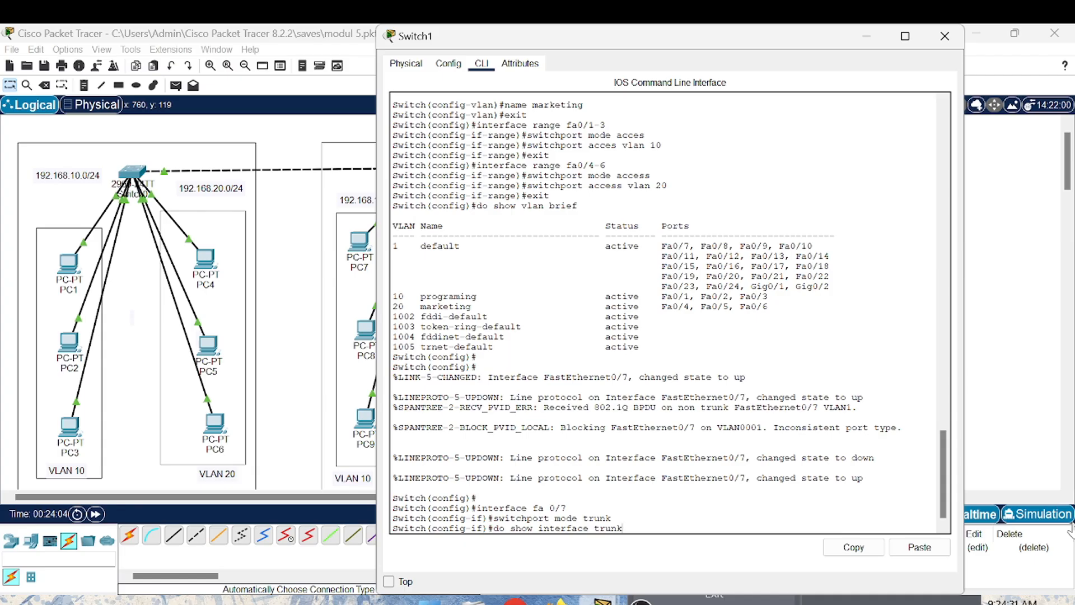
key(Return)
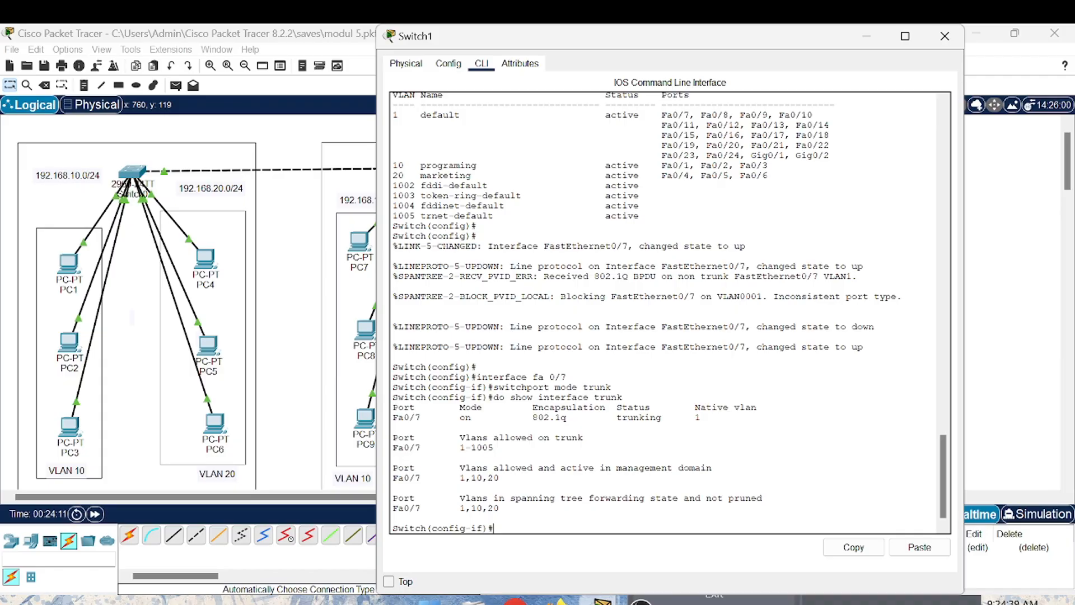
click(946, 37)
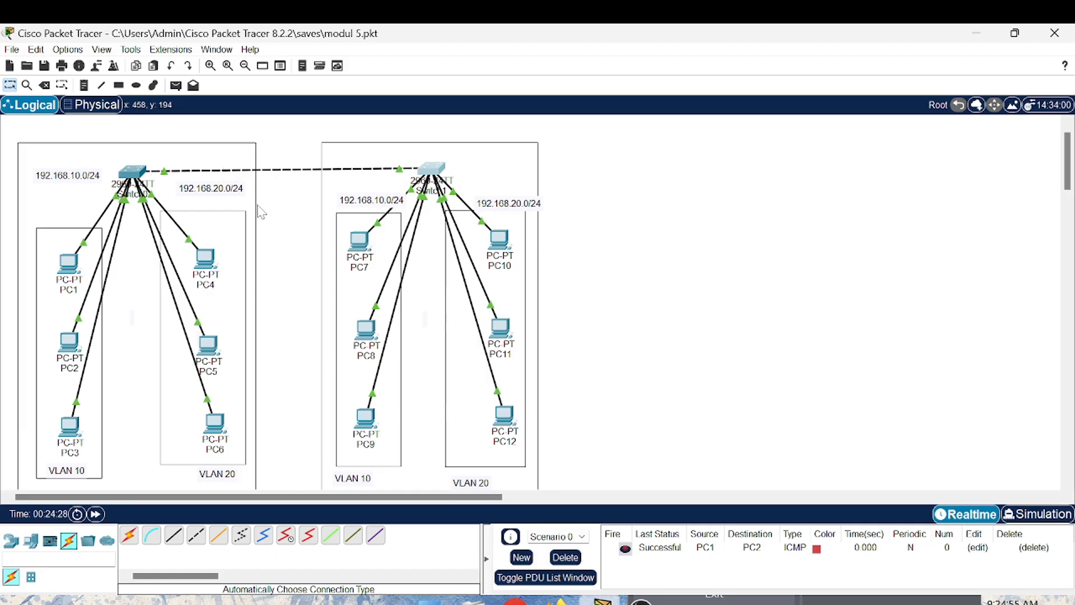
- Test connectivity across the trunk by sending a simple PDU from PC1 to PC7
click(175, 88)
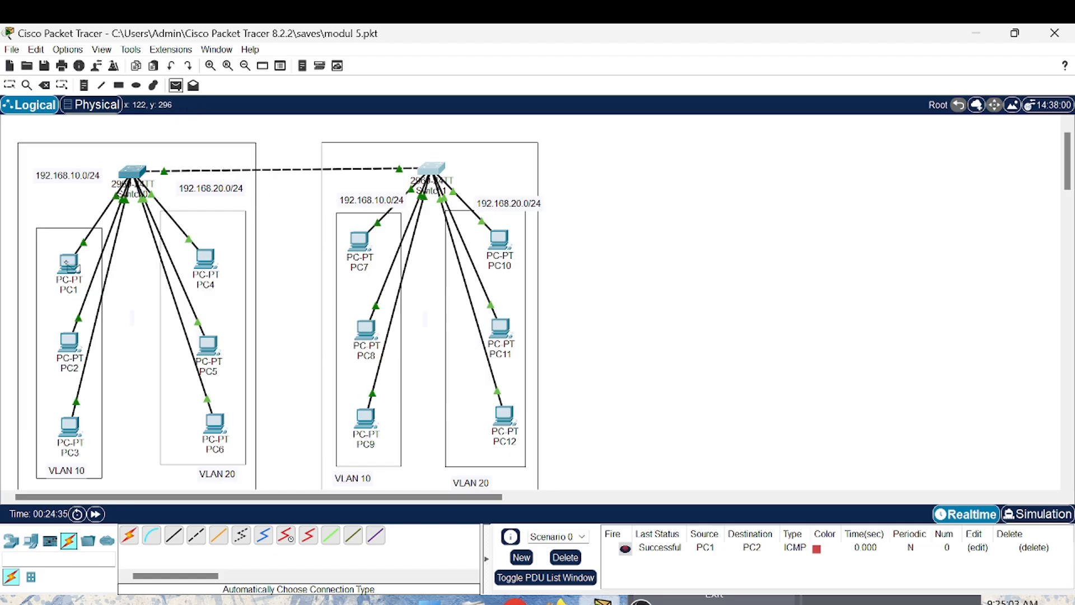
click(72, 262)
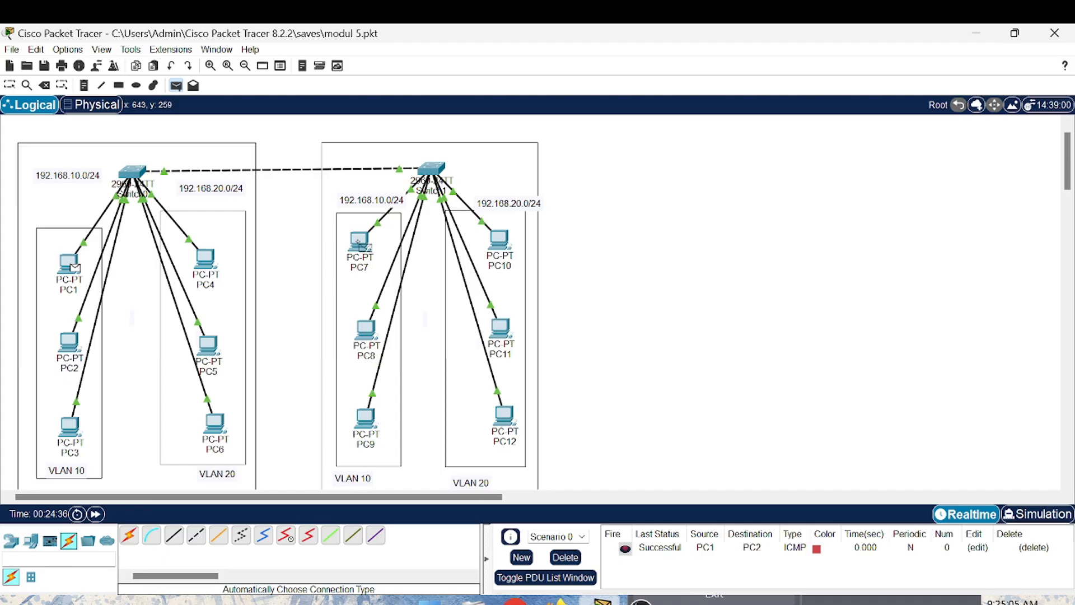
click(361, 245)
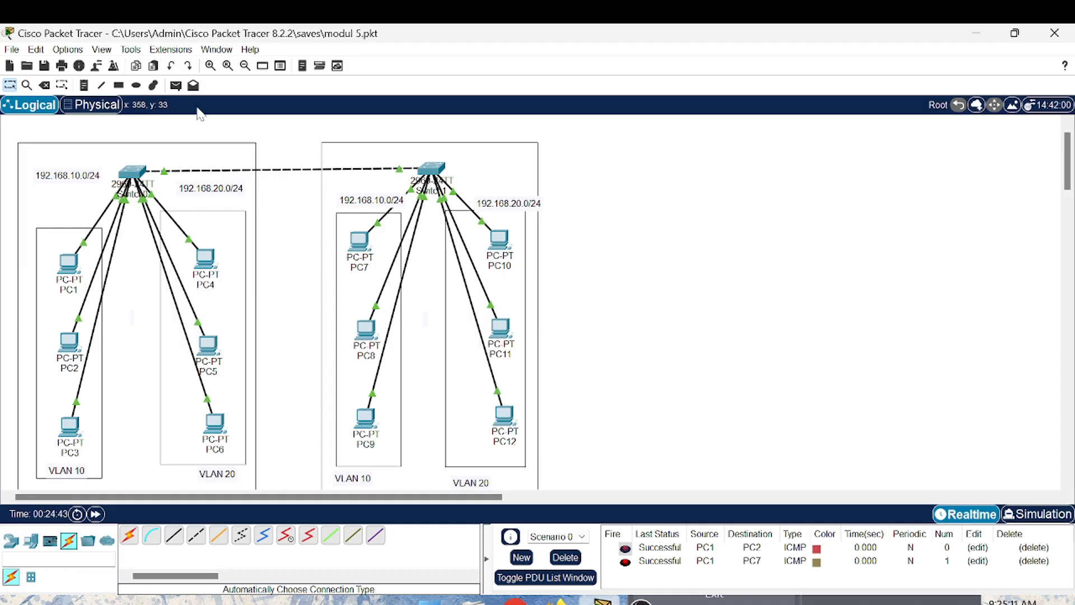
- In Simulation mode, delete the scenario's existing PDUs and add a simple PDU from PC2 to PC9
click(1036, 513)
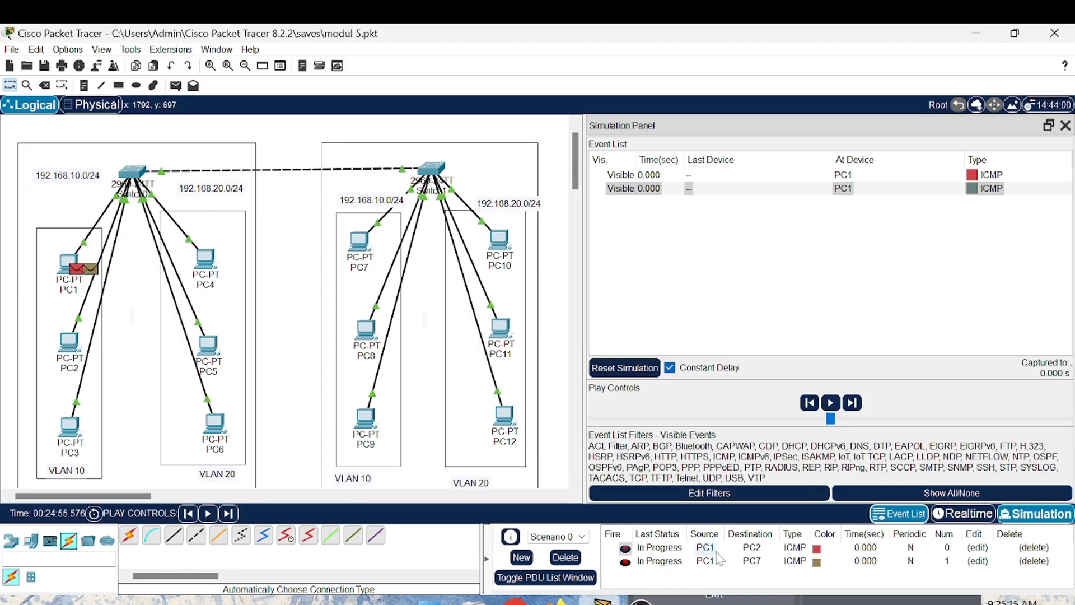
click(565, 557)
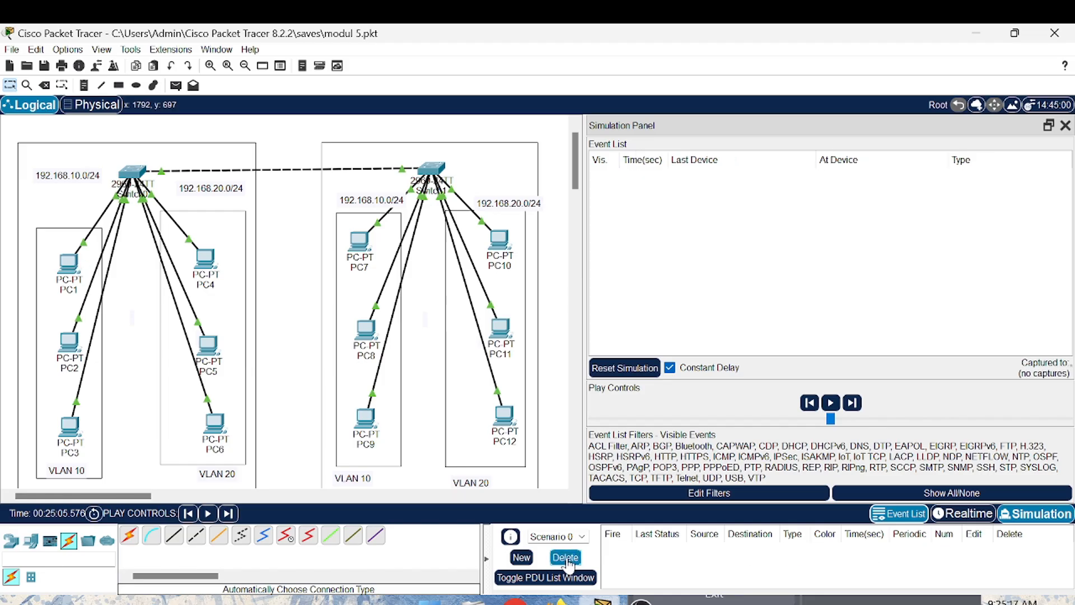
click(176, 87)
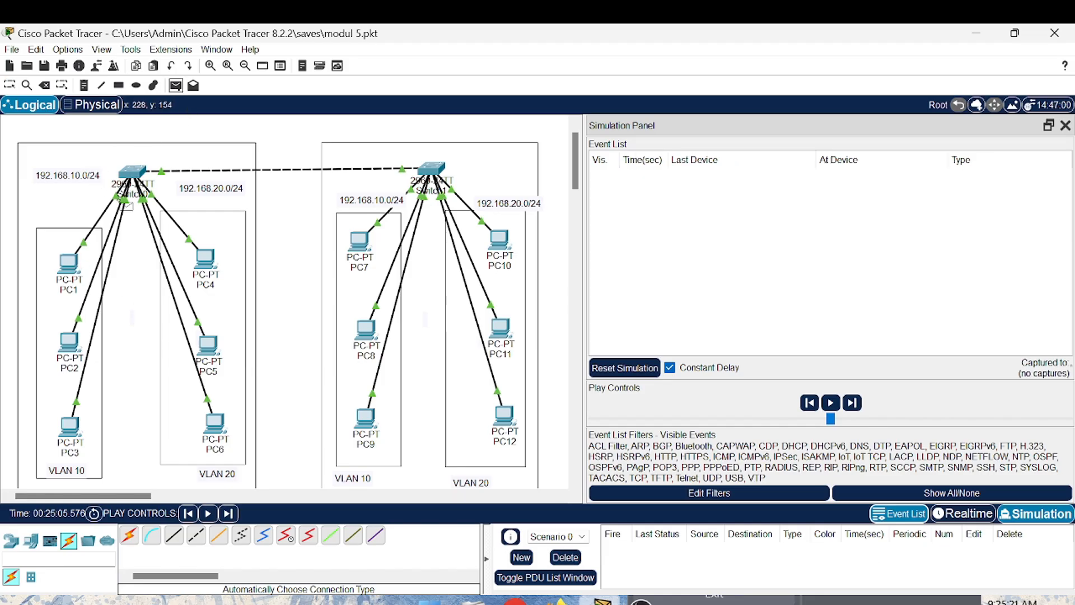
click(65, 344)
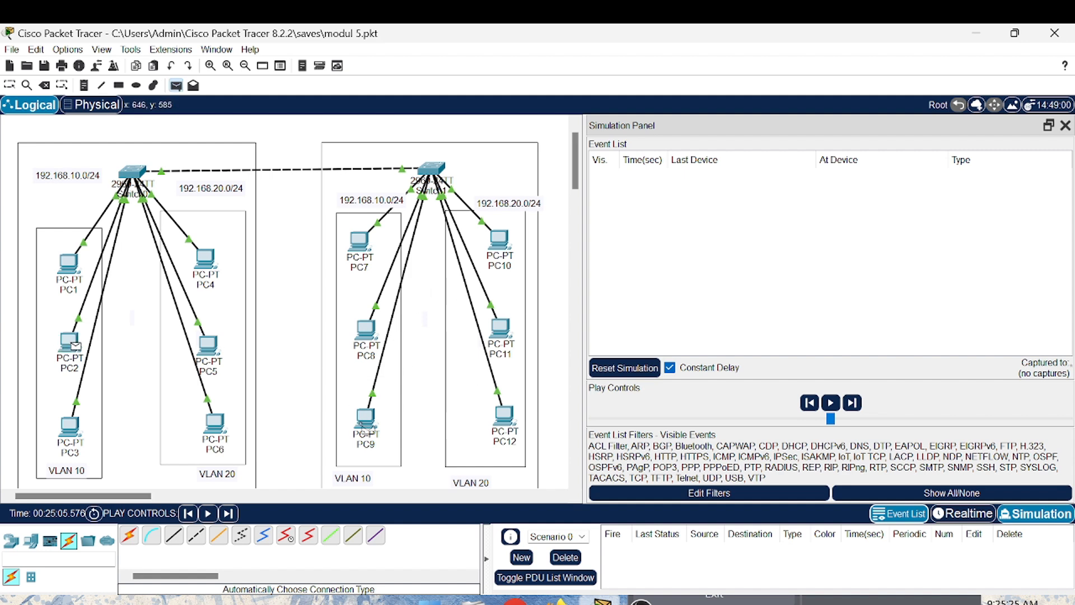
click(365, 418)
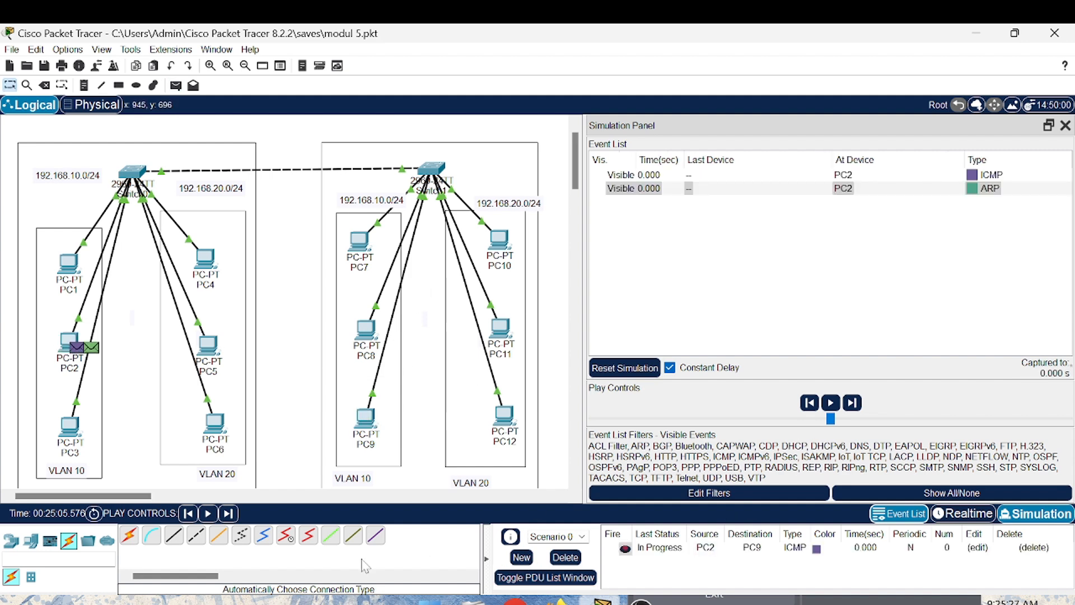
- Step the PC2-to-PC9 PDU through the simulation event by event, following its ARP and ICMP packets, and close the Simulation Panel
click(228, 514)
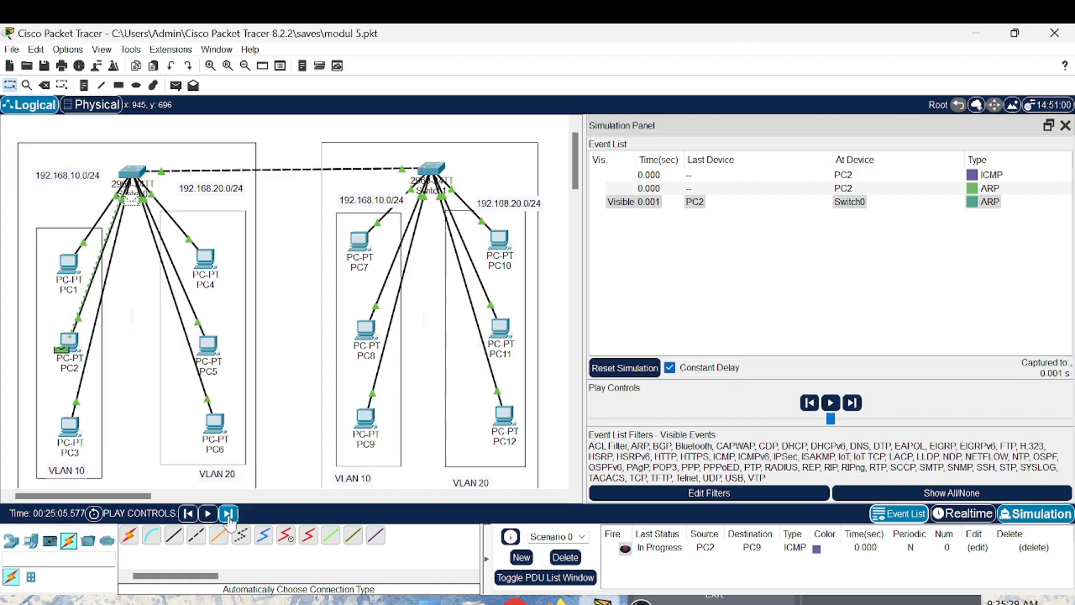
click(228, 513)
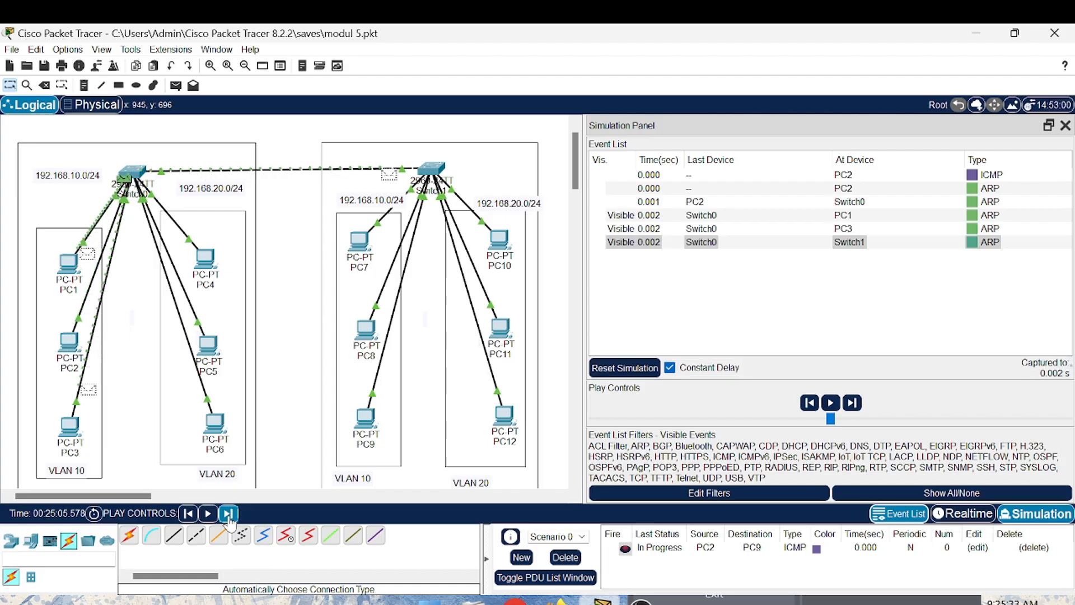
click(228, 514)
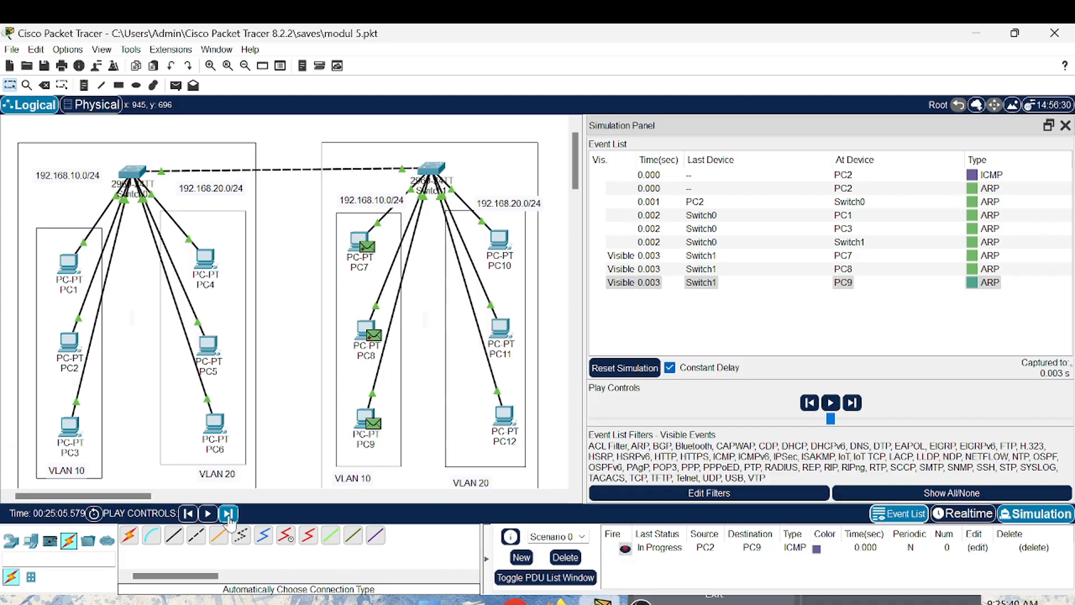
click(228, 513)
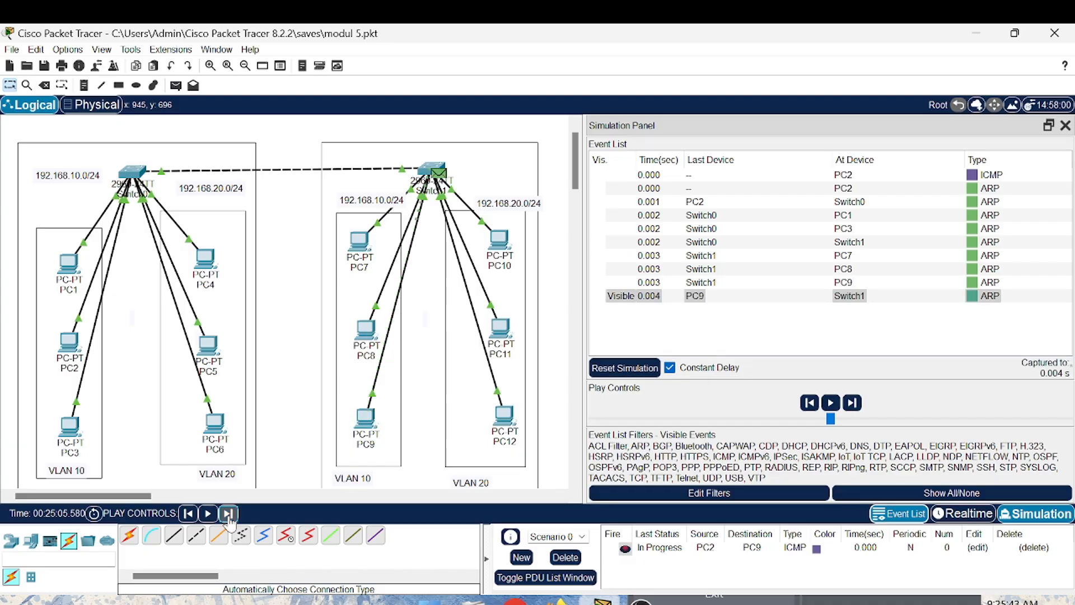
click(228, 514)
click(228, 514)
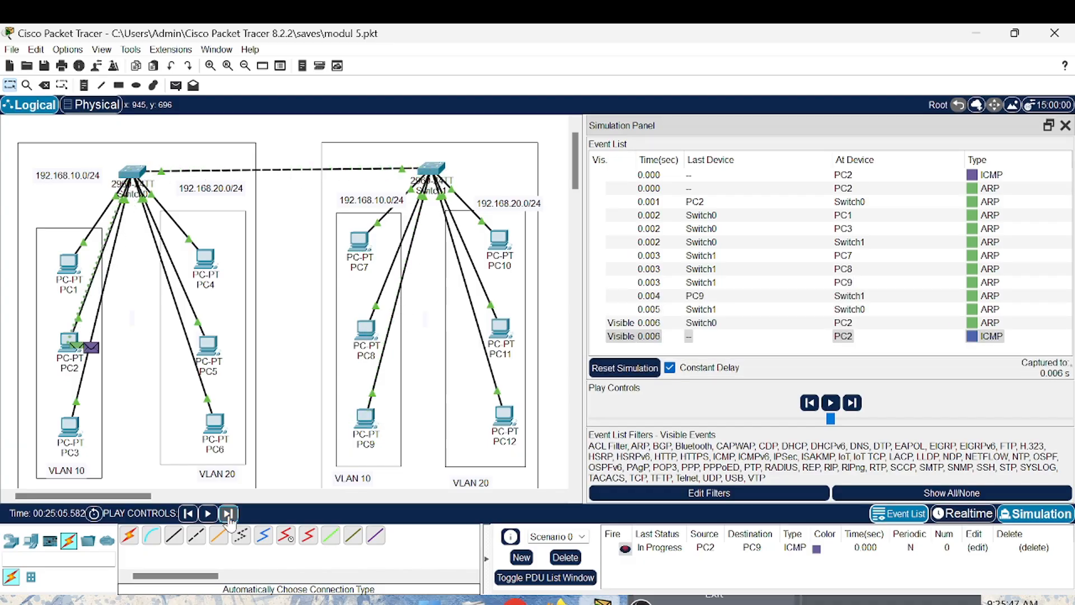
click(228, 513)
click(228, 514)
click(228, 513)
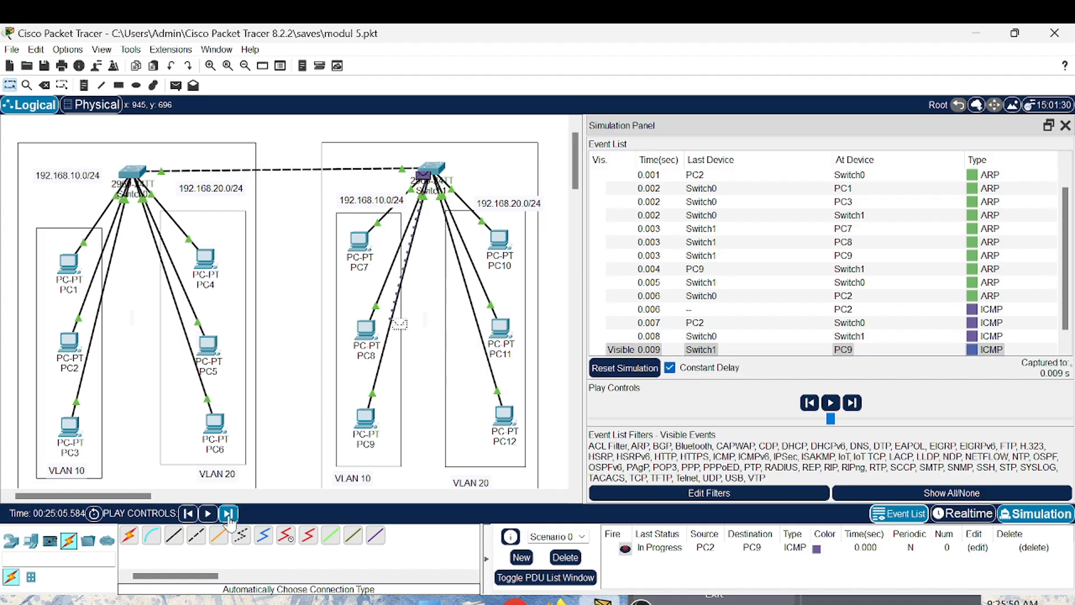
click(227, 514)
click(228, 515)
click(228, 515)
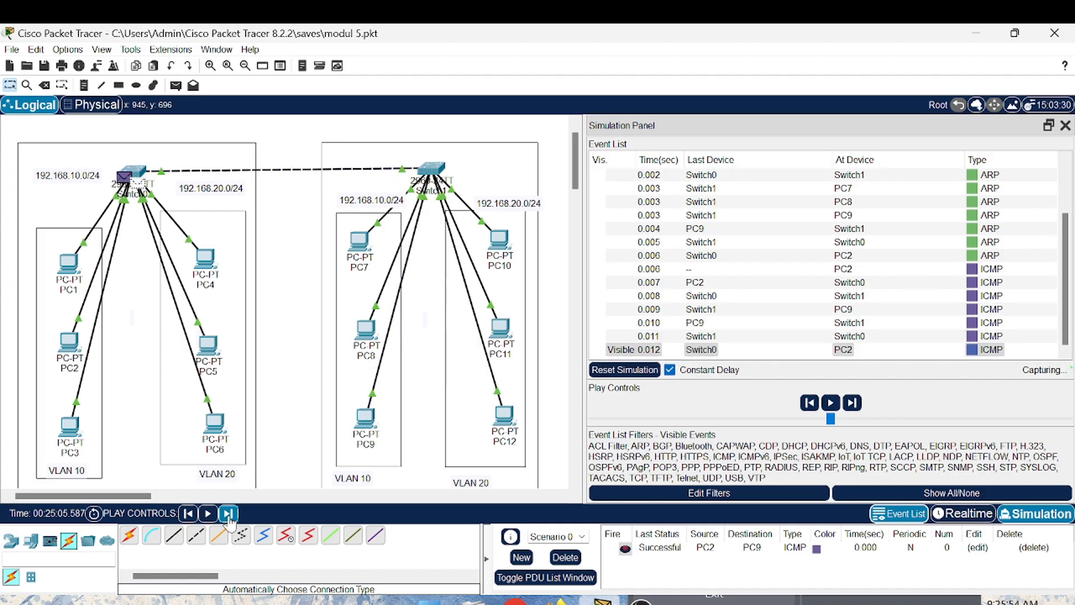
click(228, 514)
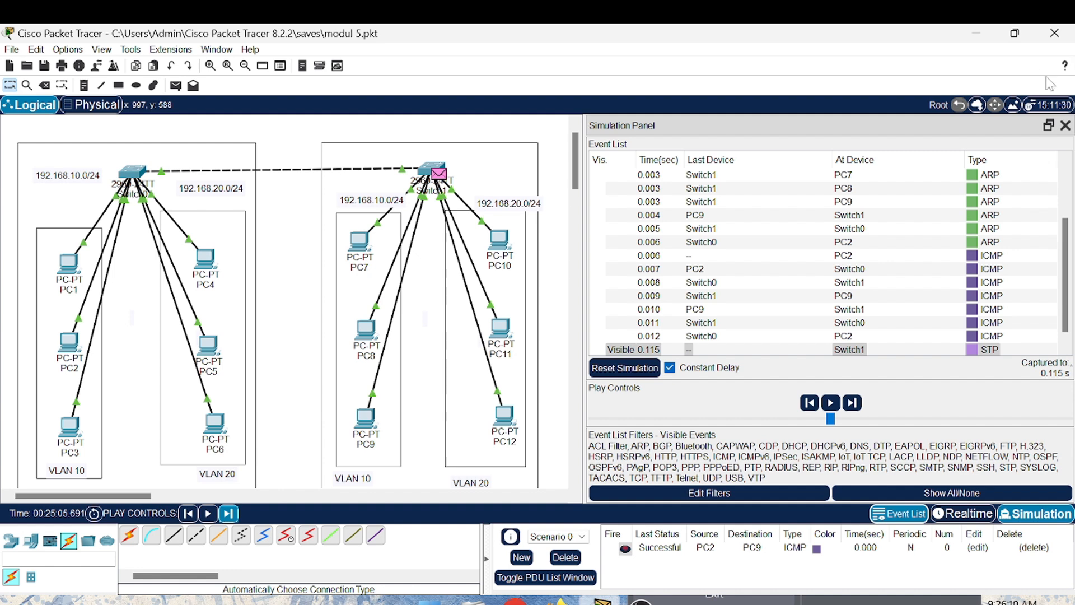
click(1066, 125)
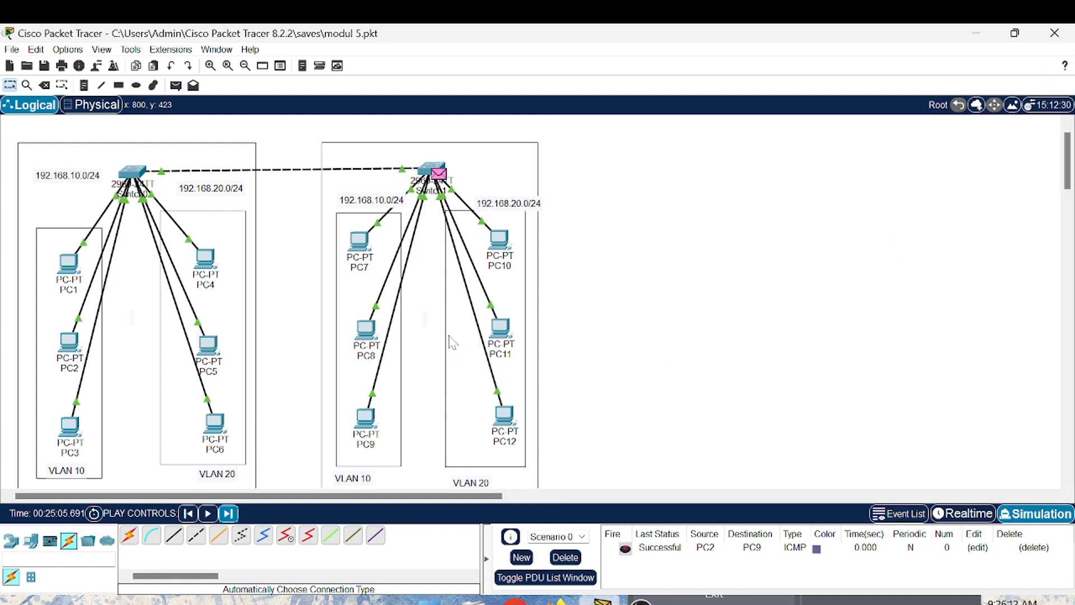
- Add a simple PDU from PC5 to PC12 and return to Realtime mode to deliver it
click(180, 89)
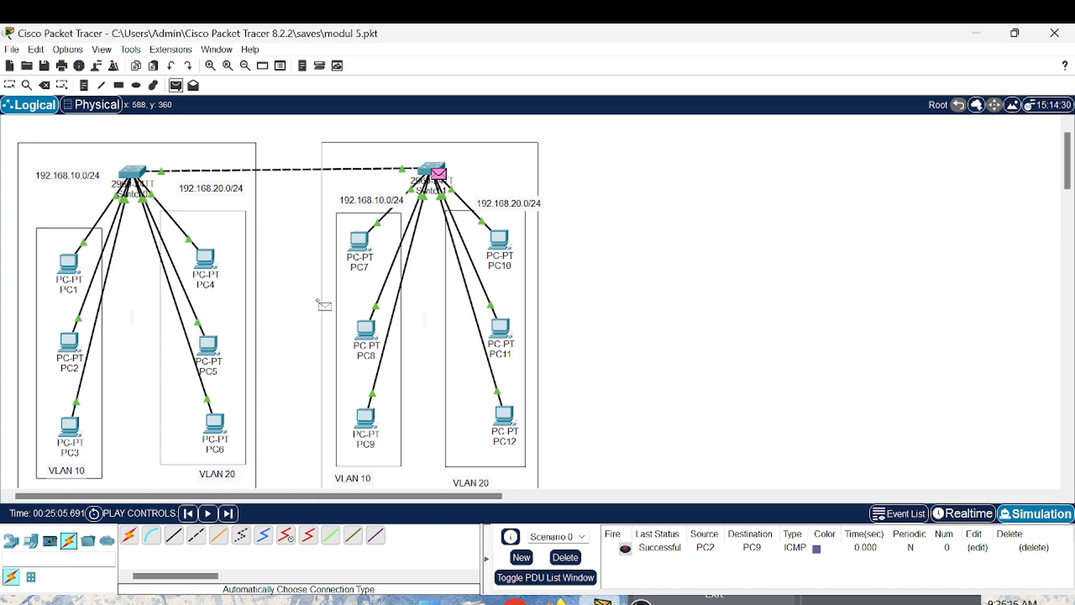
click(212, 352)
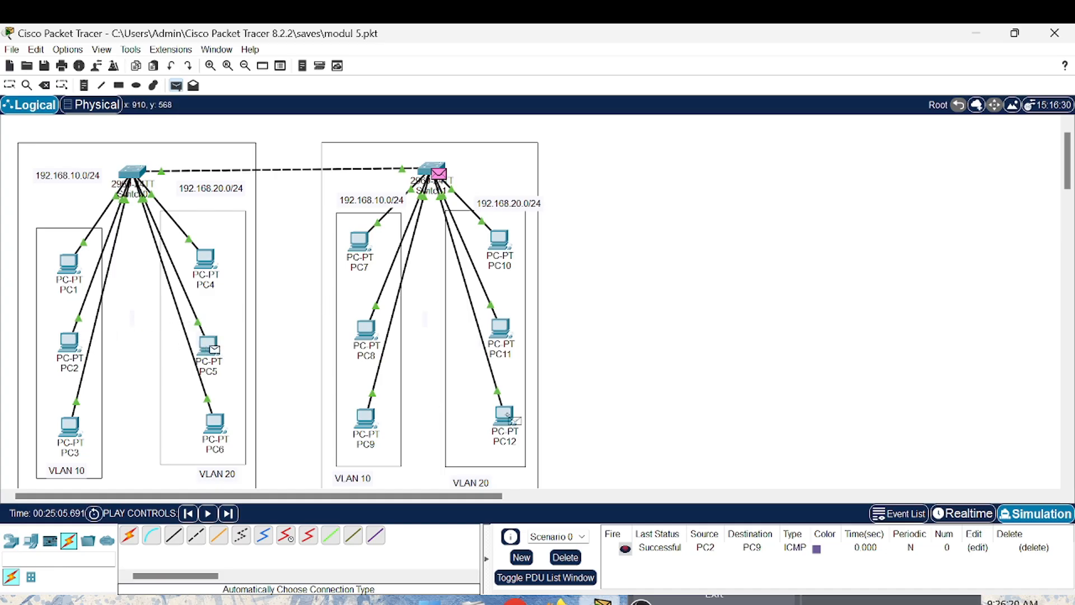
click(508, 417)
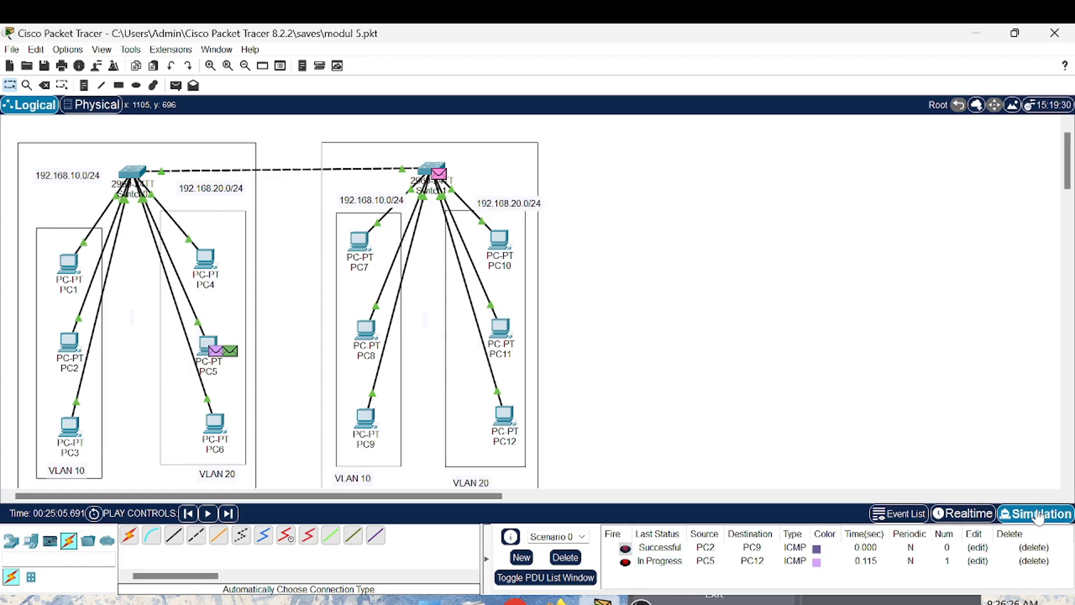
click(987, 518)
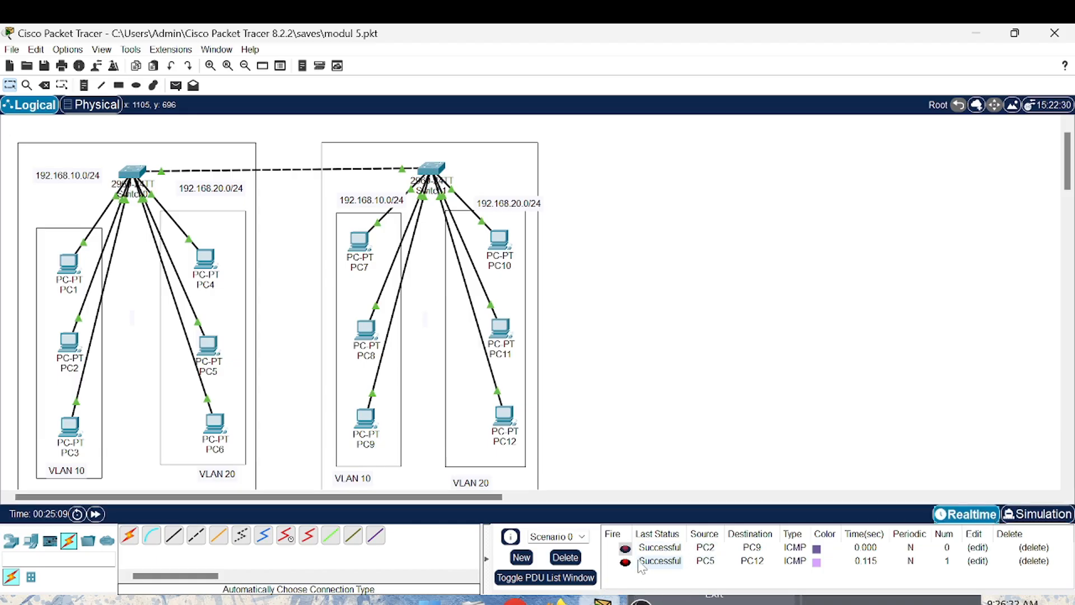
scroll(627, 356, right, 5)
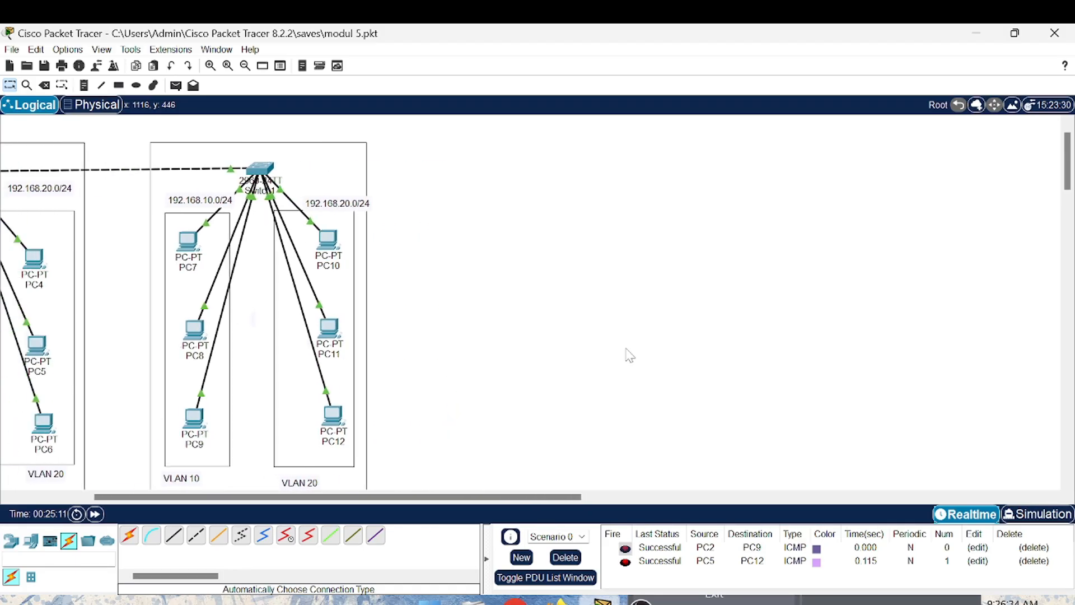
scroll(628, 355, left, 5)
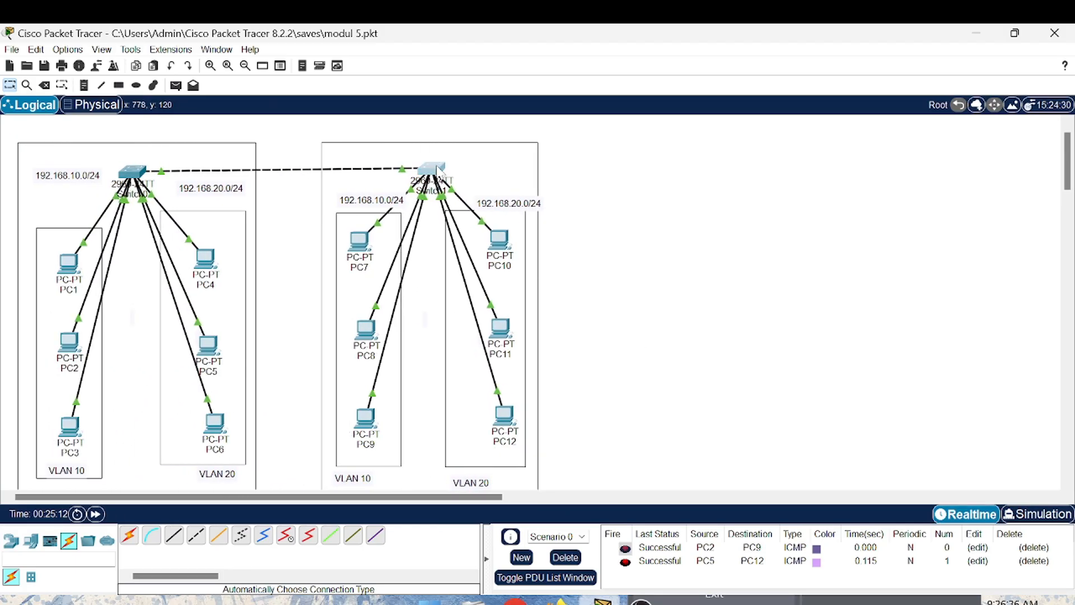
- Reopen Switch1's CLI, exit interface configuration and try show interface trunk in global configuration mode
click(437, 168)
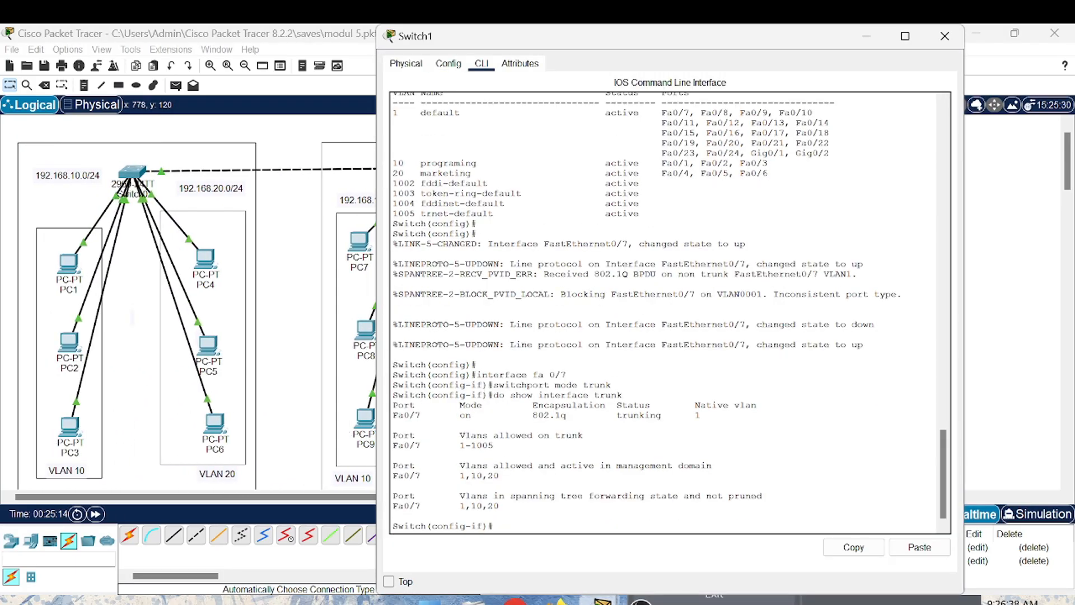
text(exit)
key(Return)
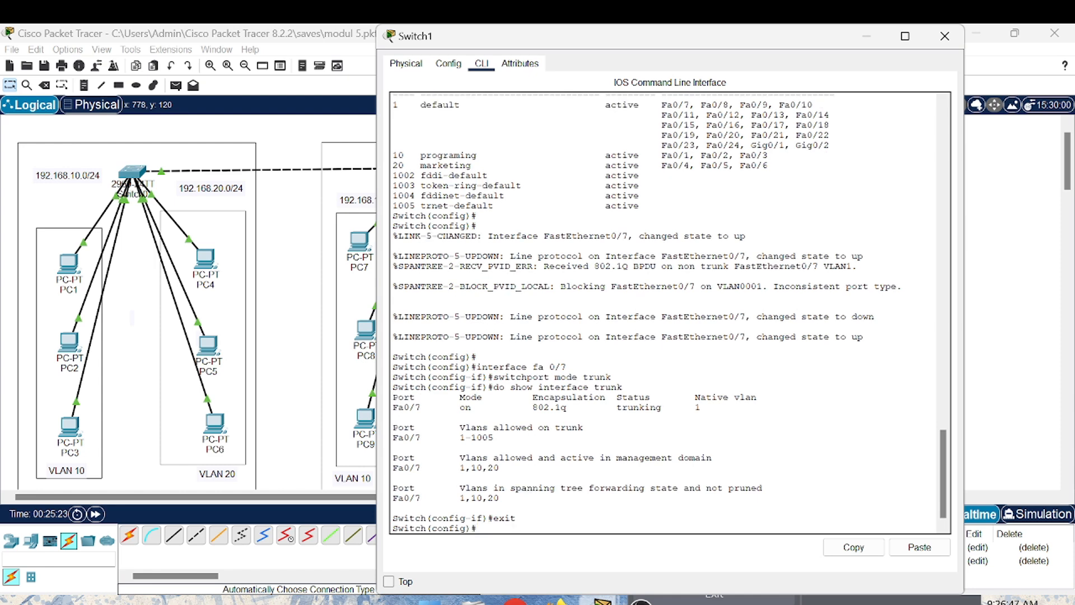
text(show interface trunk)
key(Return)
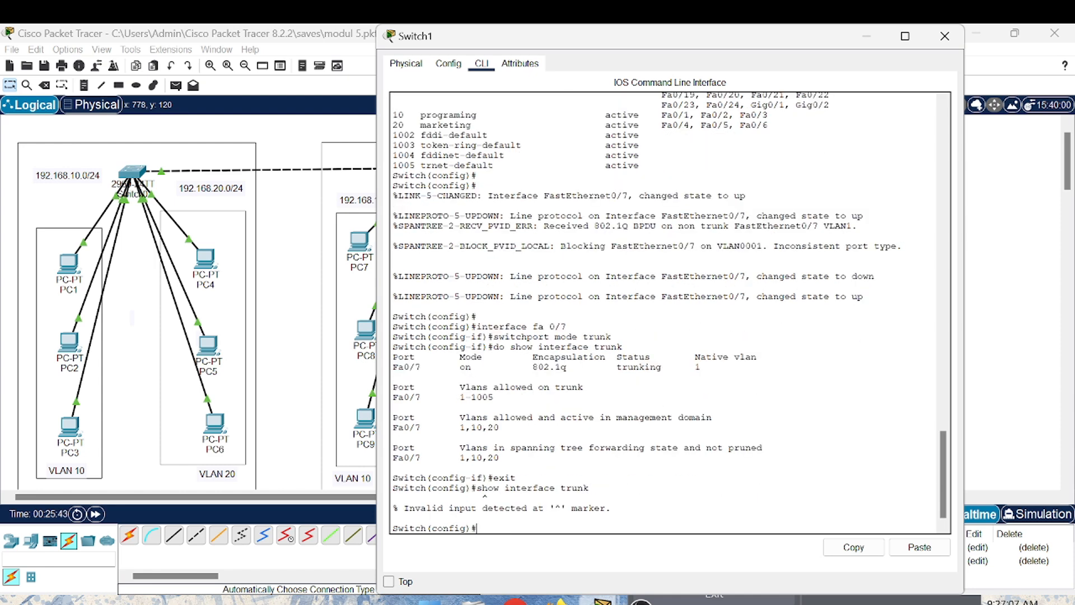
- Exit global configuration mode on Switch1 and run show interface trunk in privileged EXEC mode
key(Return)
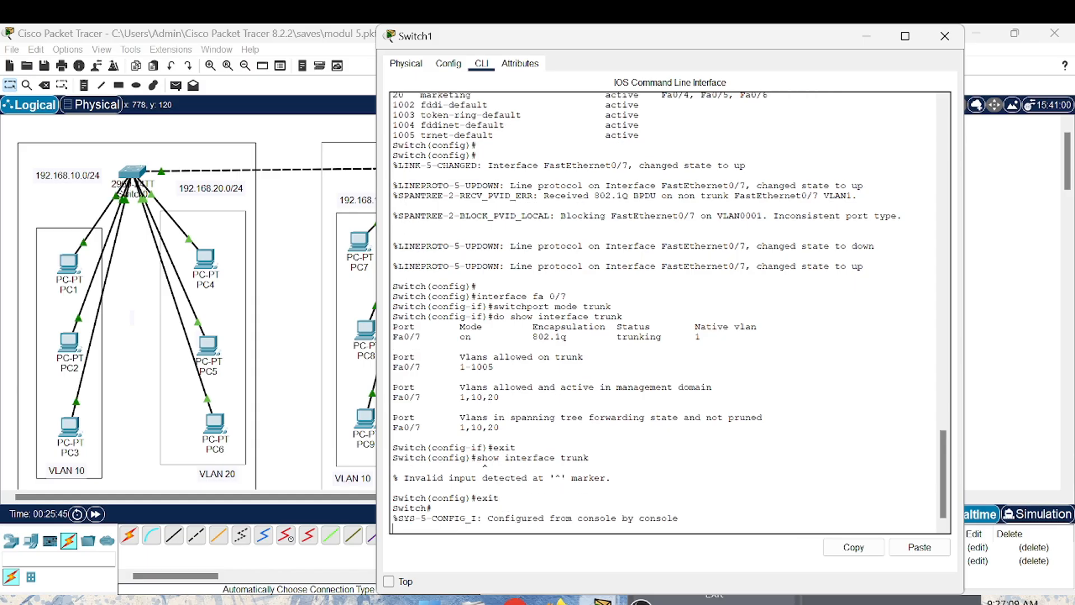
text(s)
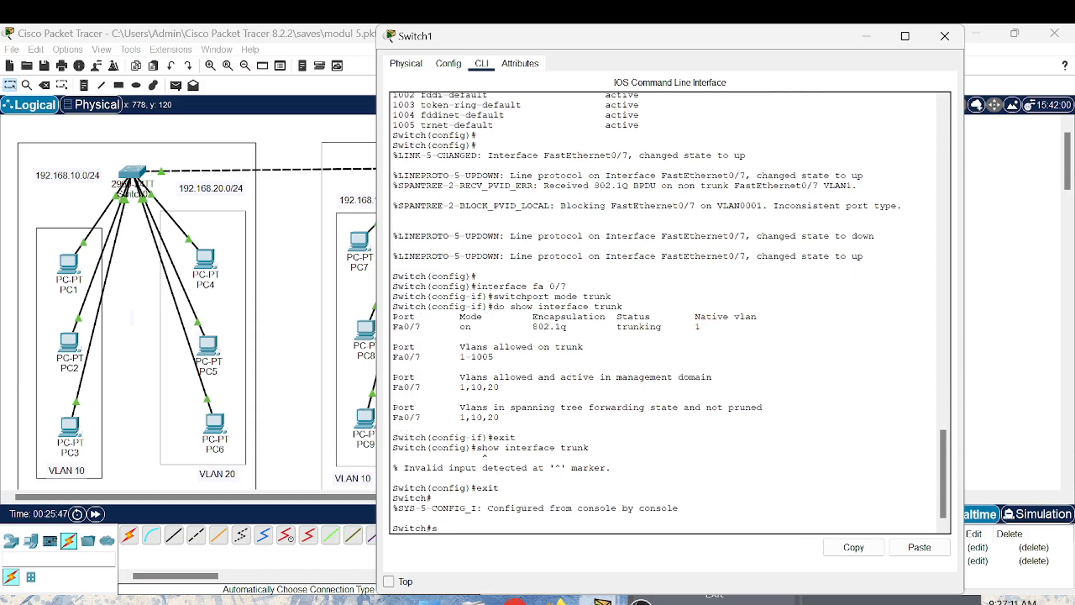
text(how int)
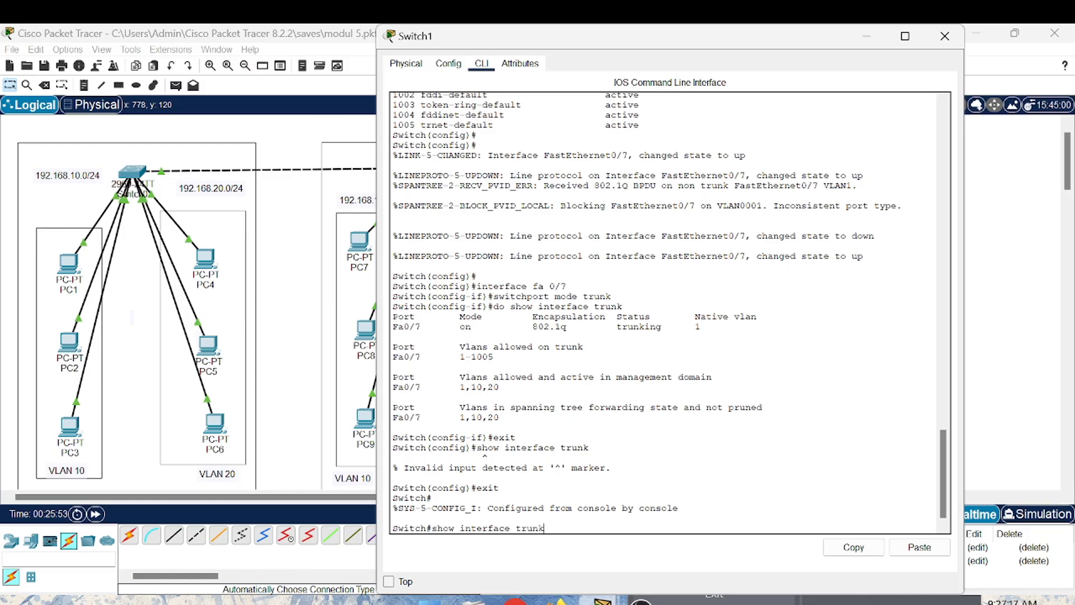
text(erface trunk)
key(Return)
key(Return)
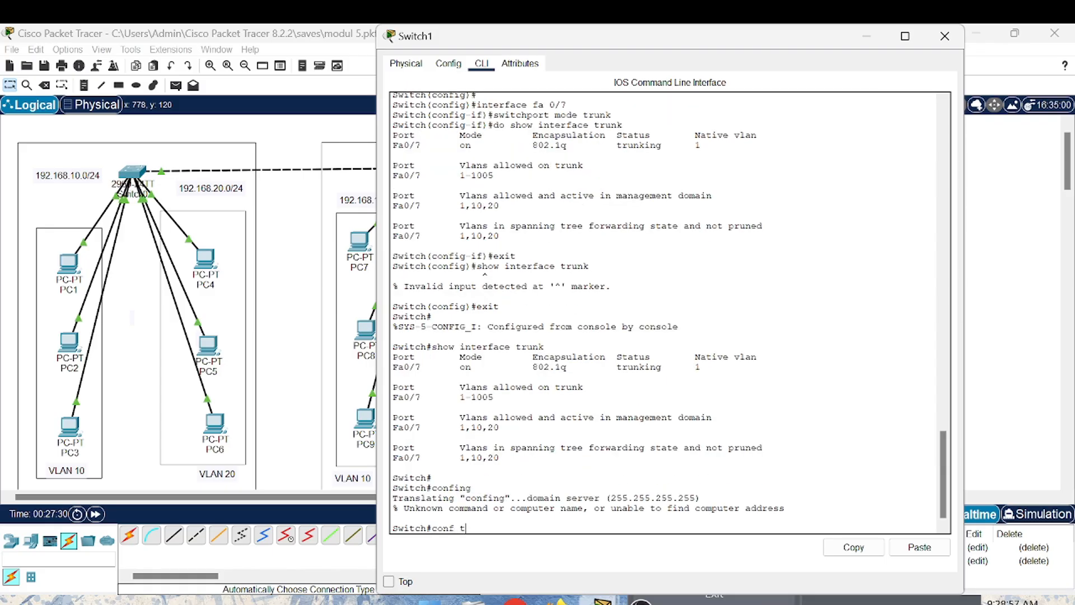
- Enter global configuration mode with conf t and open interface fa0/7 for configuration
key(Return)
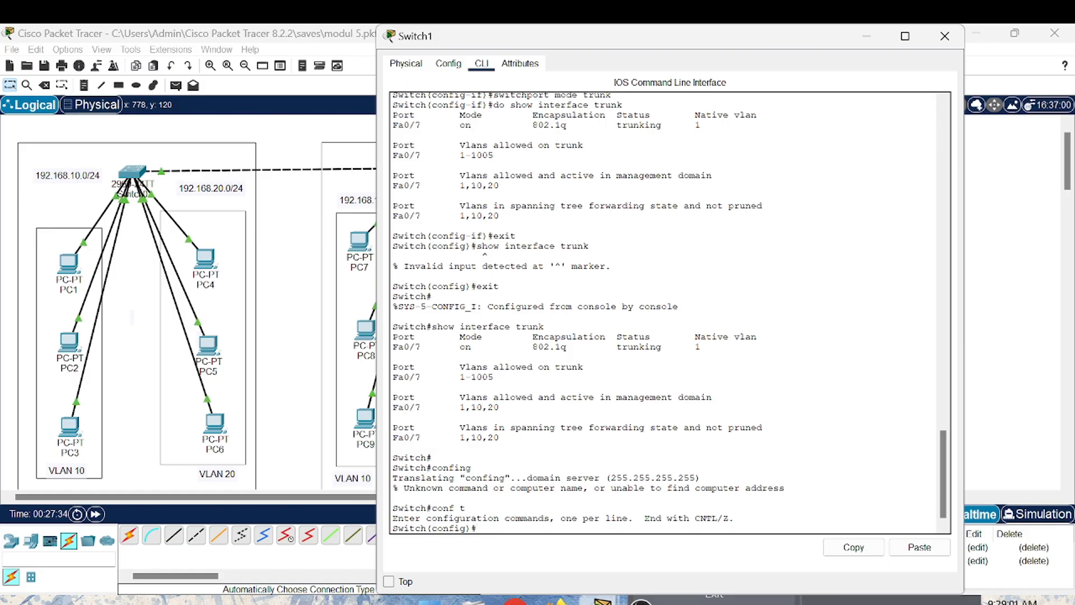
text(show inter)
key(BackSpace)
key(BackSpace)
key(BackSpace)
key(BackSpace)
key(BackSpace)
key(BackSpace)
key(BackSpace)
key(BackSpace)
key(BackSpace)
key(BackSpace)
key(BackSpace)
text(interface fa0/7)
key(Return)
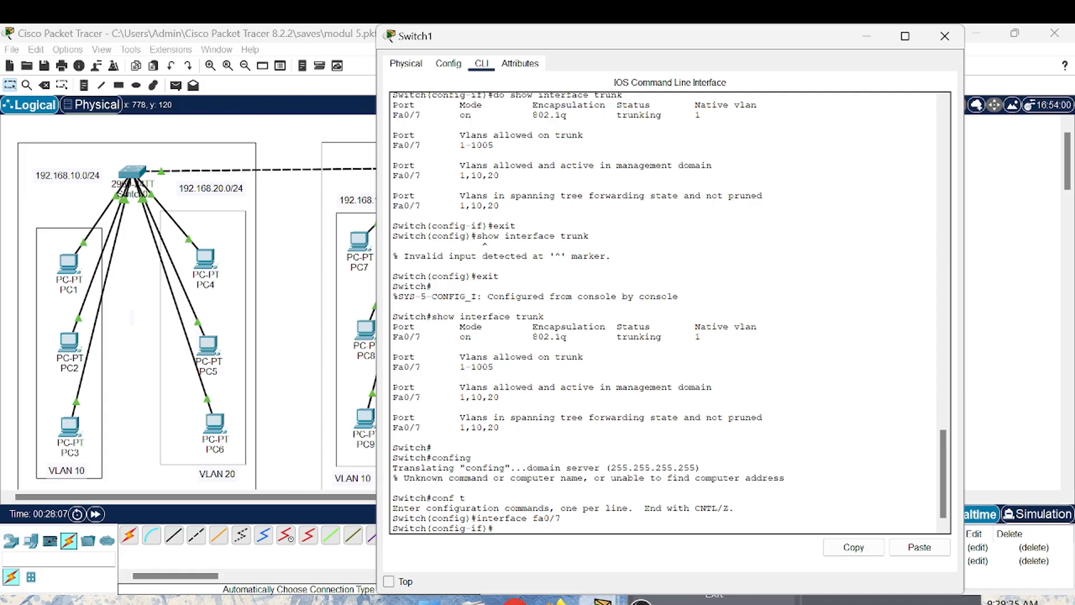
- Restrict the fa0/7 trunk with switchport trunk allowed vlan 10,20 and exit interface configuration
text(switchpor)
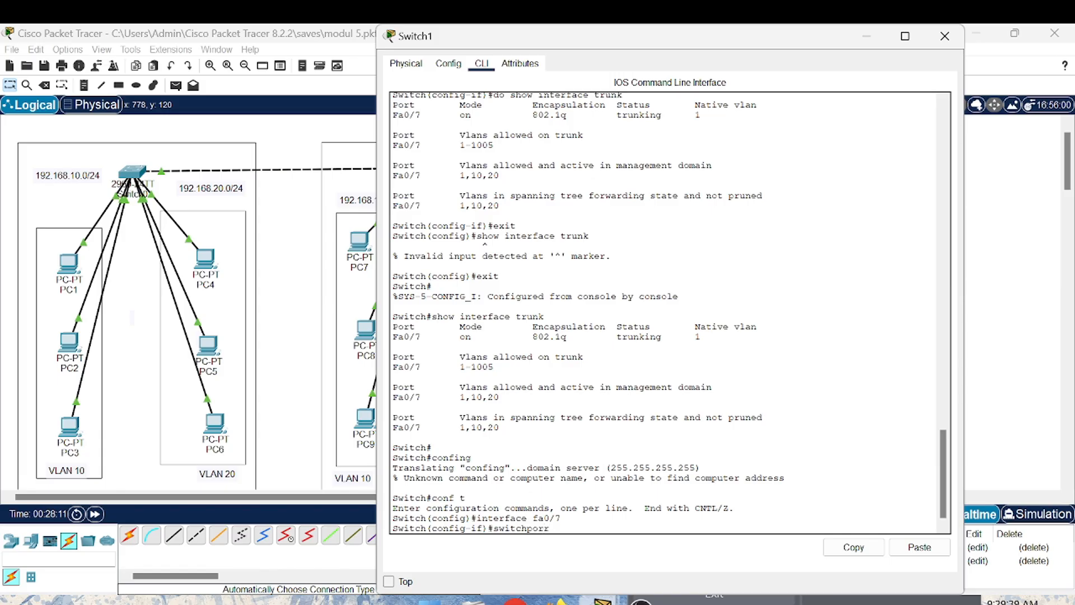
text(t trunk allowed v)
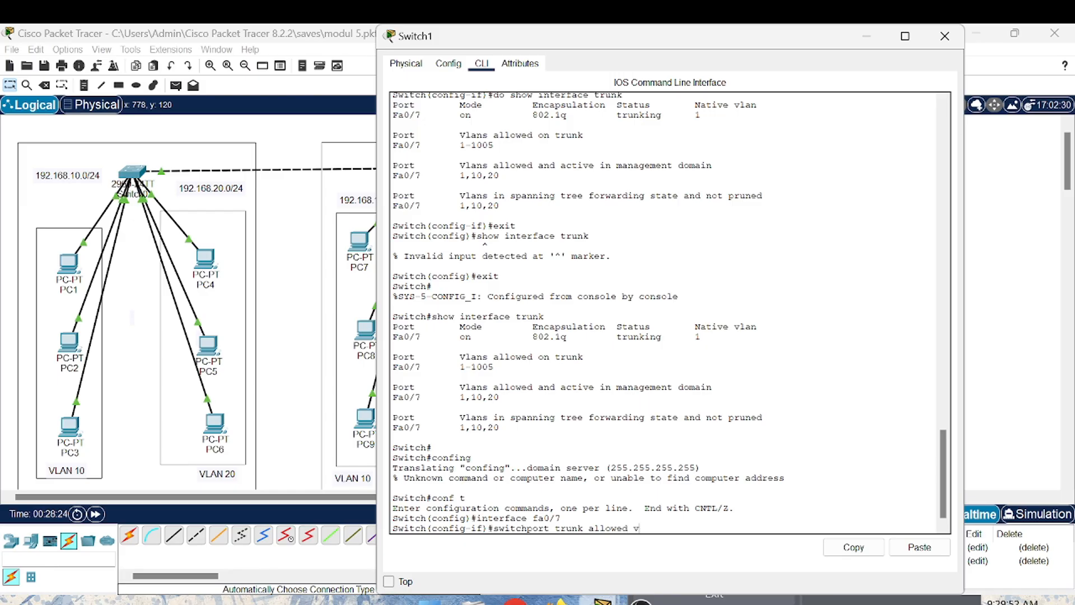
text(10,20)
key(Return)
key(Return)
key(Return)
key(Return)
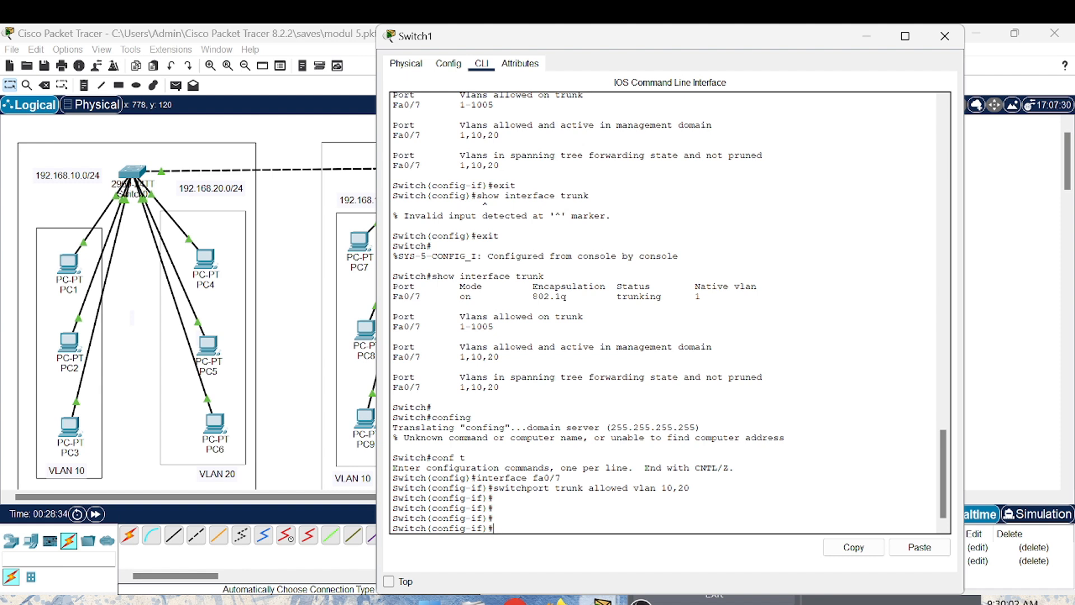
text(exit)
key(Return)
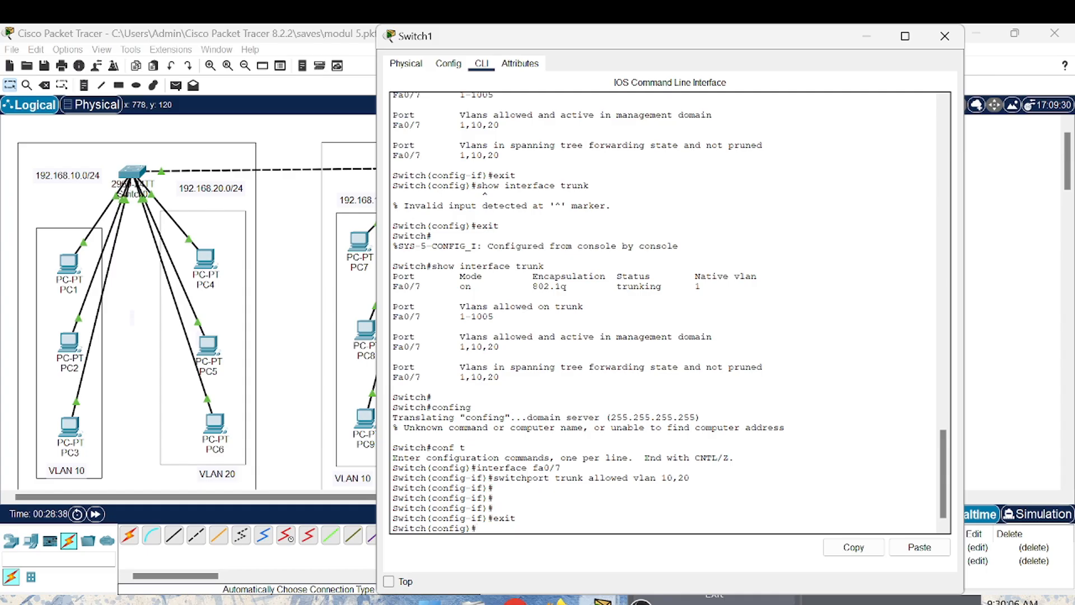
- Run do show interface trunk in global configuration mode and examine the VLANs allowed on Fa0/7
text(do show interface trun)
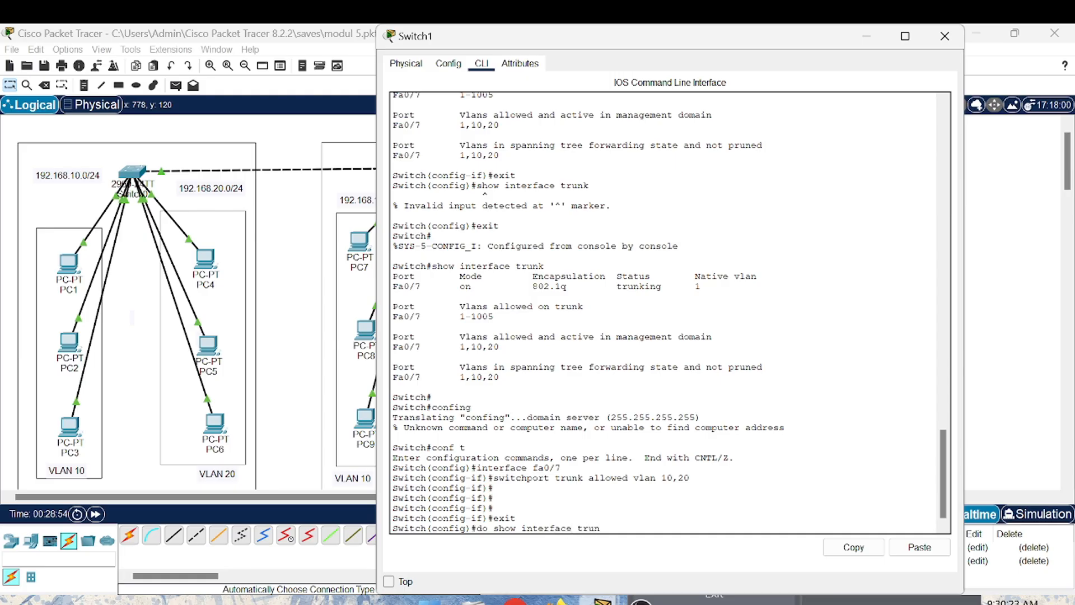
text(k)
key(Return)
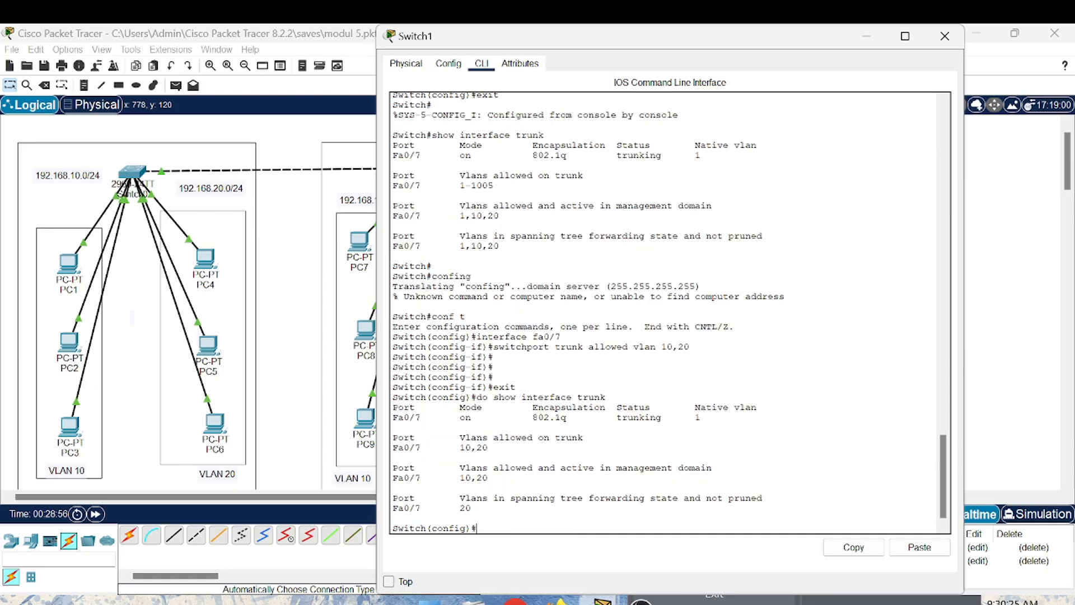
key(Return)
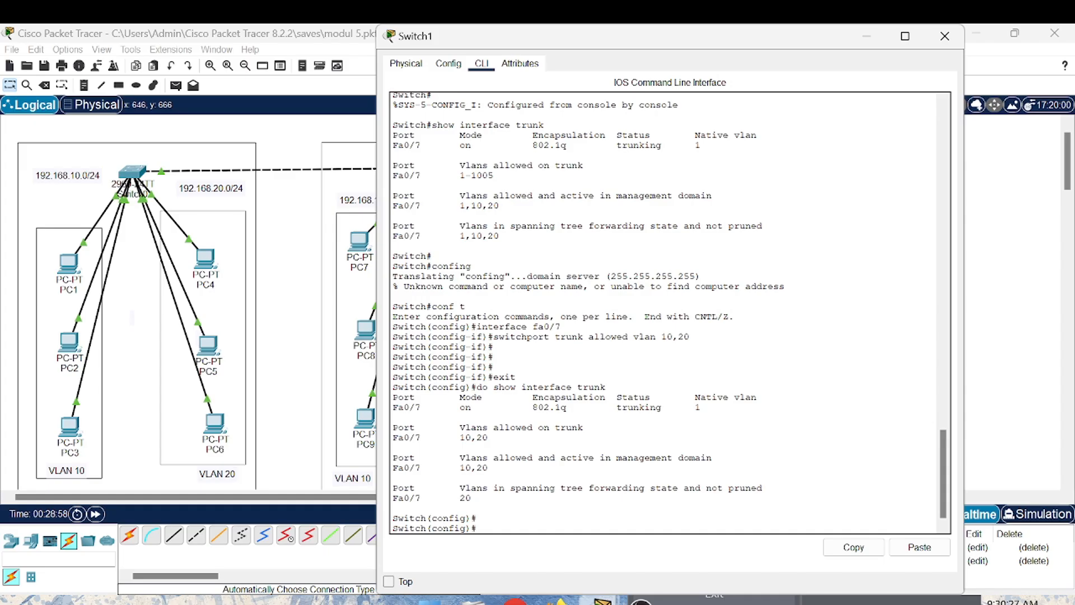
drag(464, 488, 394, 446)
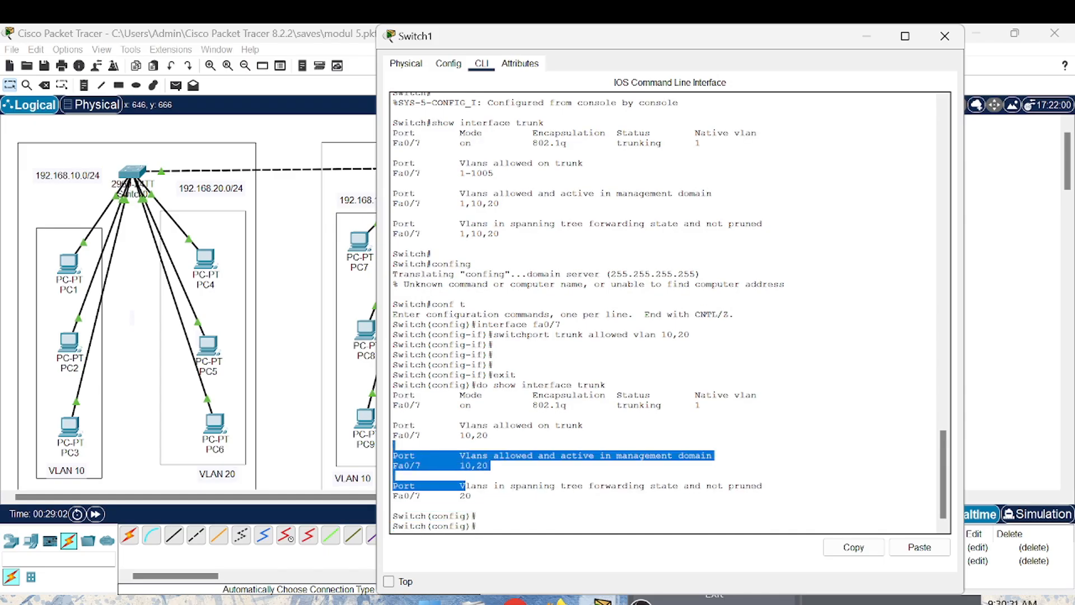
click(394, 446)
- Close Switch1's configuration window and add a simple PDU from PC1 to PC7
click(945, 37)
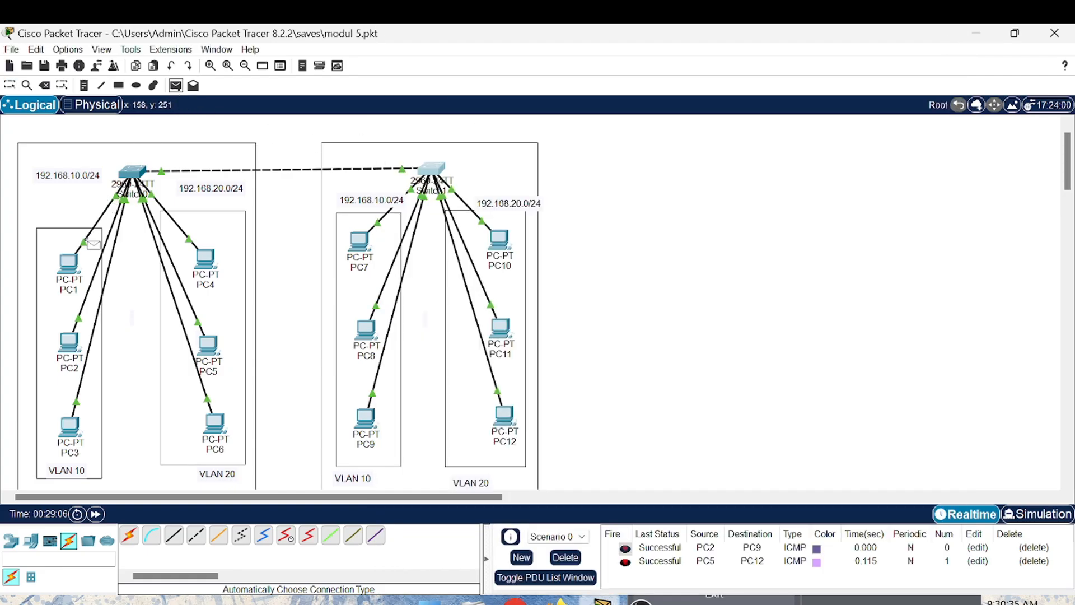
click(71, 263)
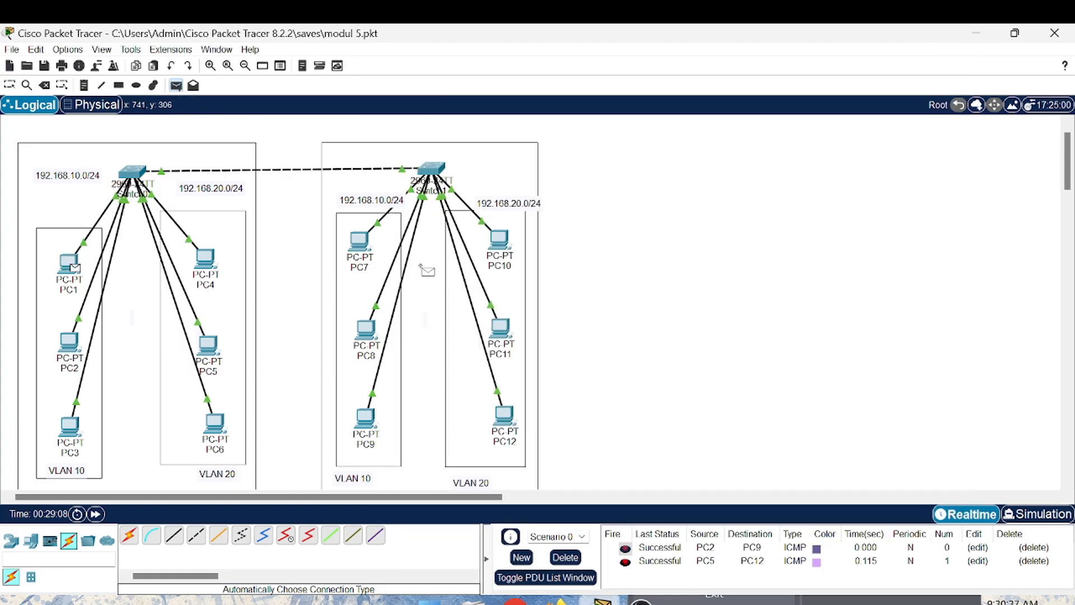
click(359, 246)
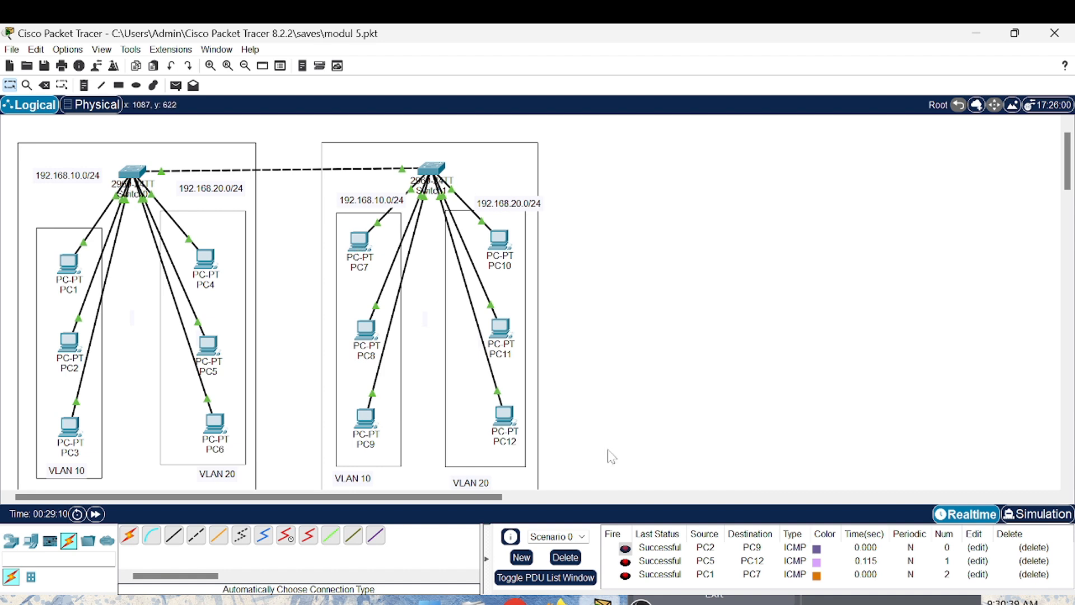
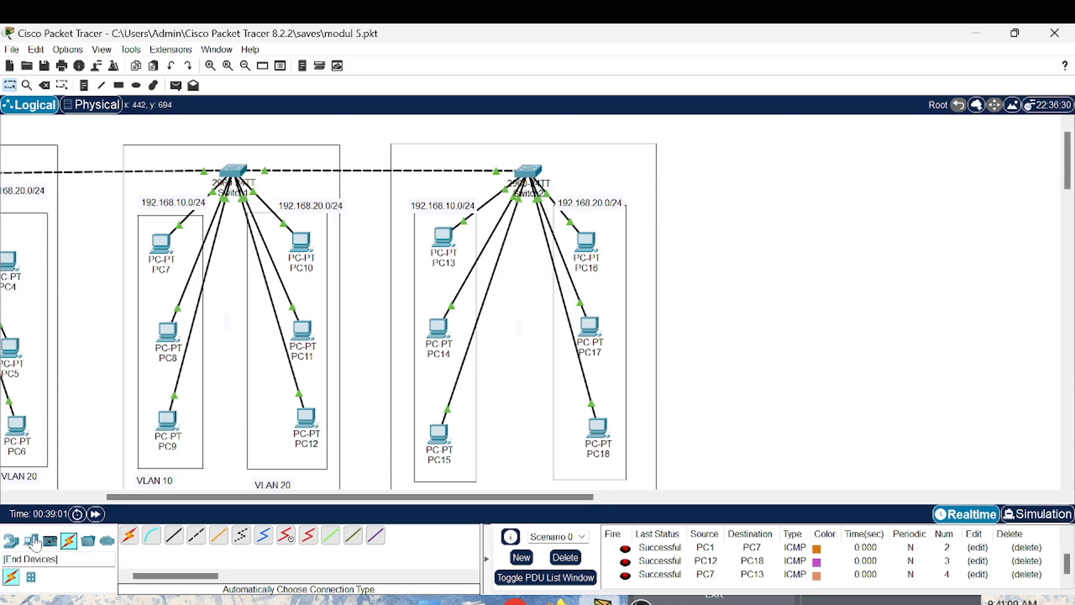
- Place a 3560-24PS multilayer switch in the empty workspace beside the Switch2 network
click(32, 545)
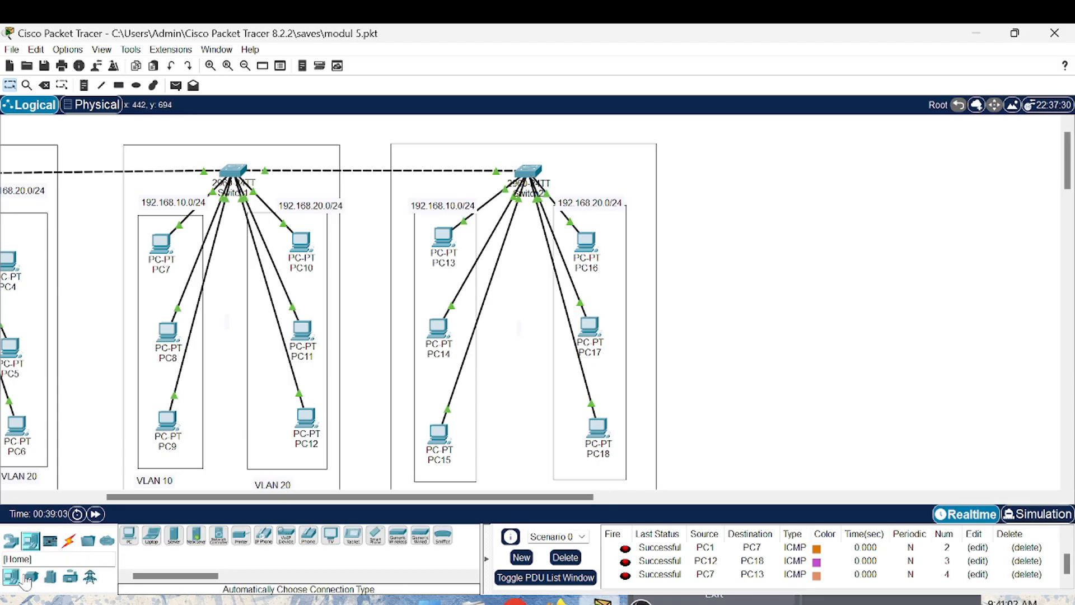
click(10, 542)
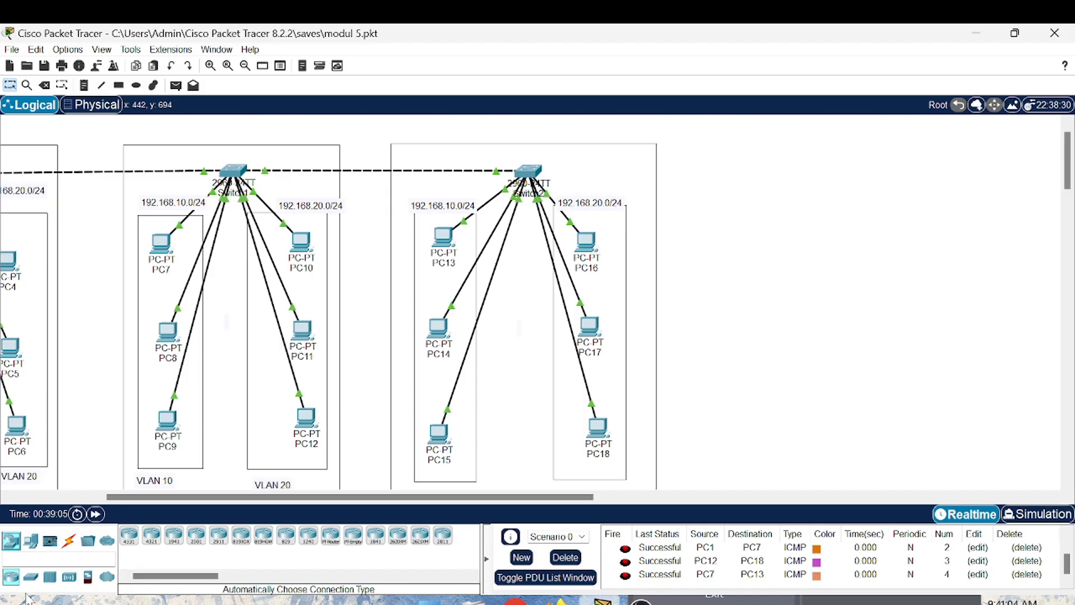
click(34, 580)
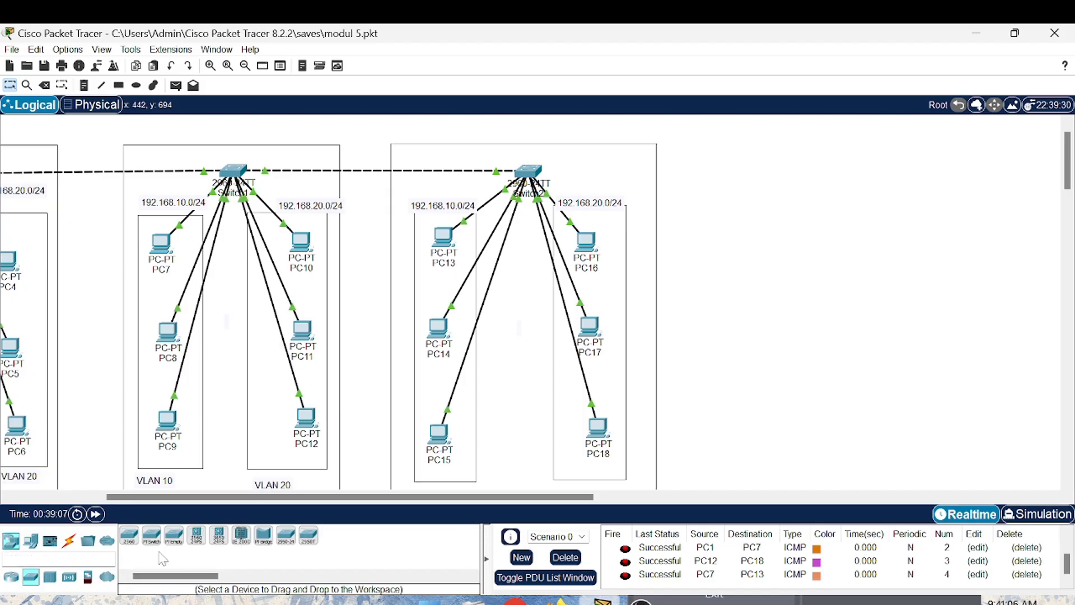
click(194, 540)
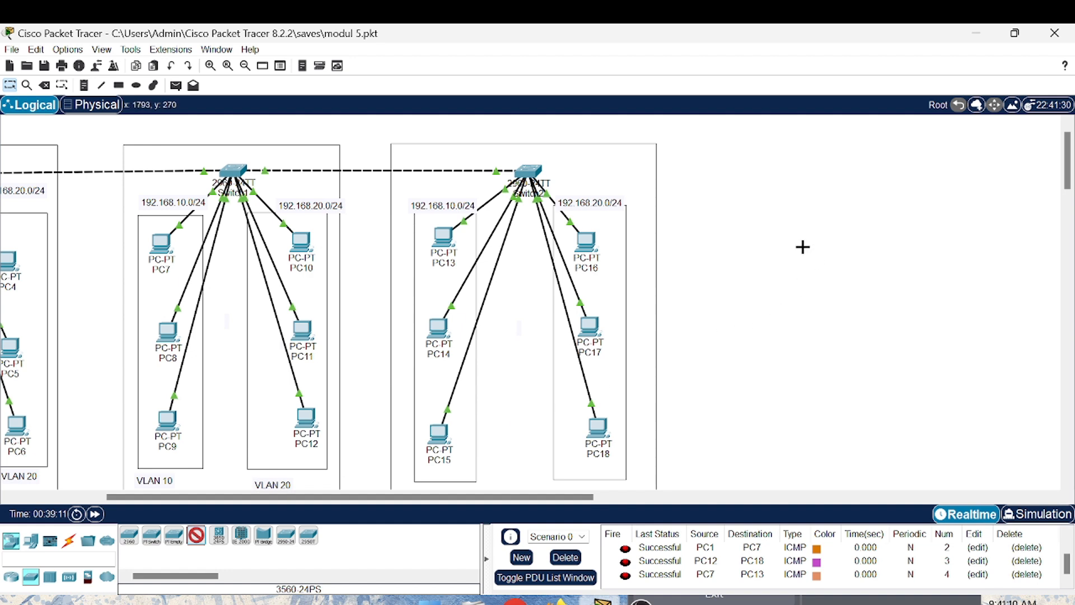
click(764, 200)
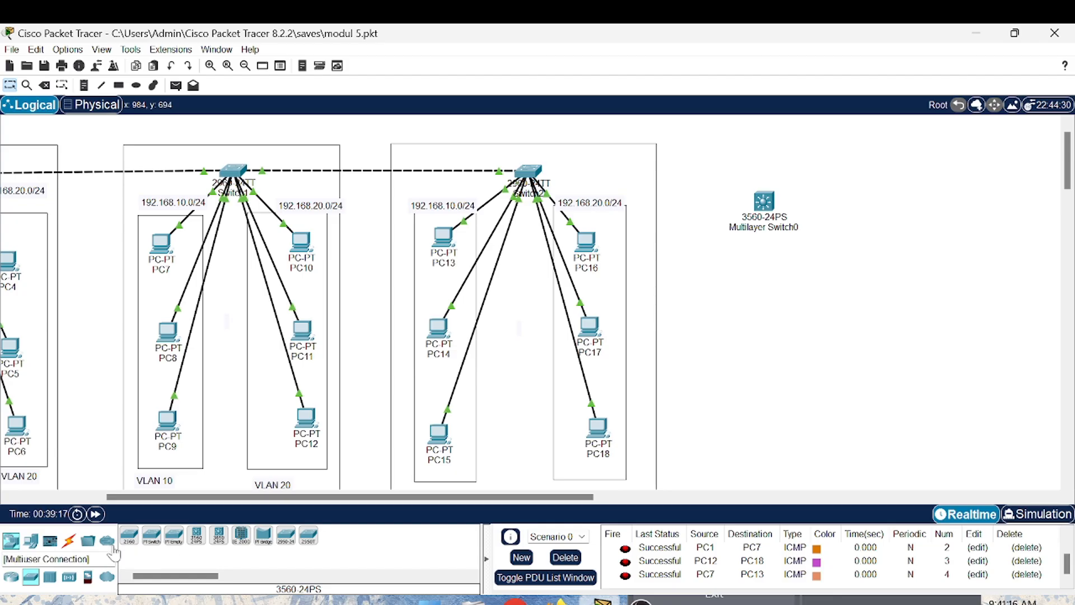
- Connect Switch2 to Multilayer Switch0 with an automatically chosen cable and move the multilayer switch level with Switch2
click(70, 540)
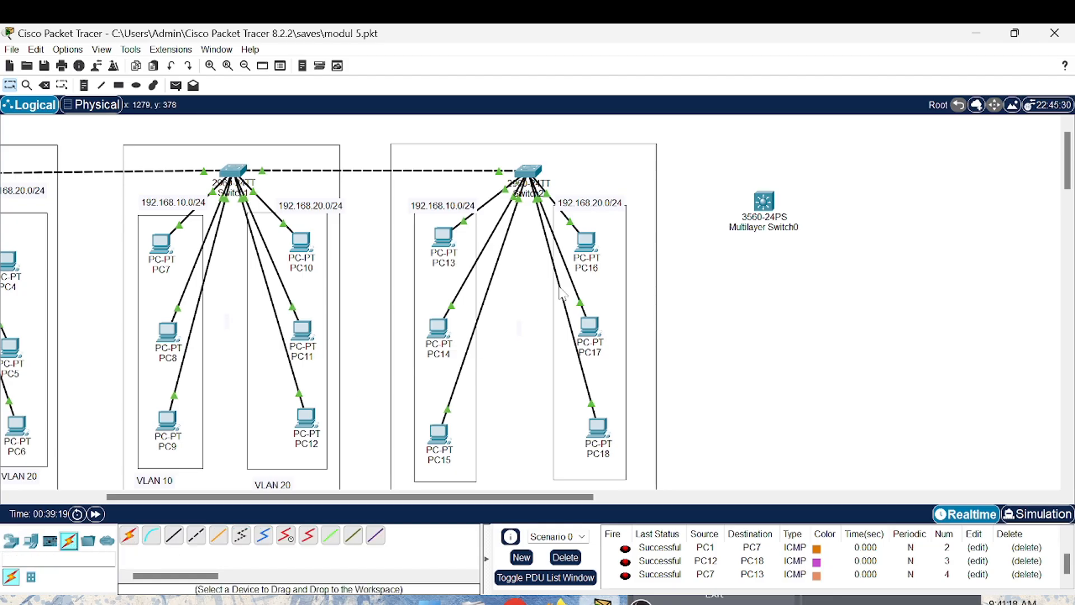
click(132, 539)
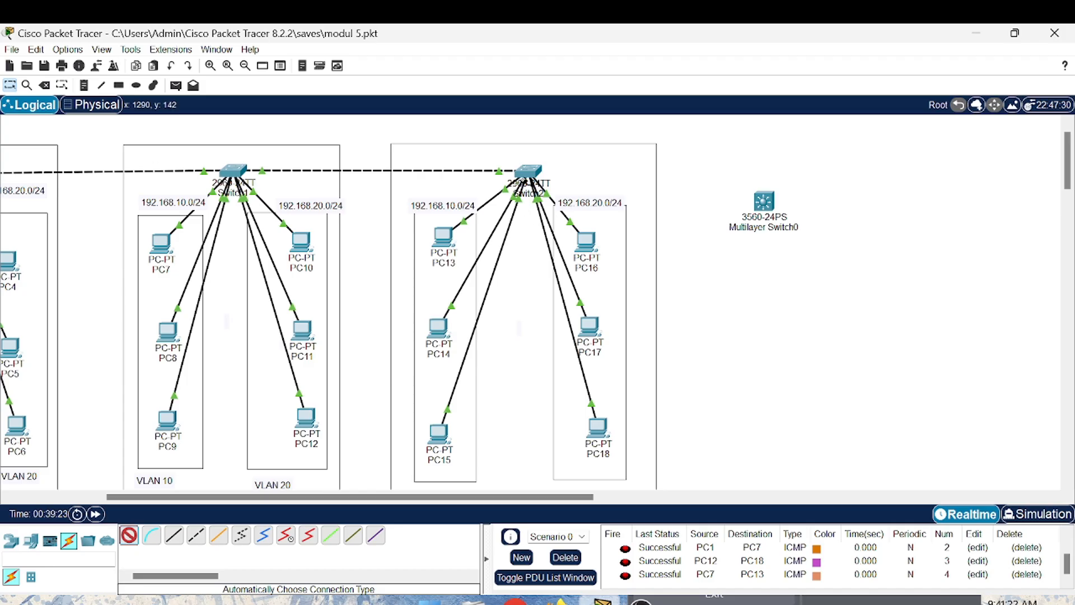
click(529, 169)
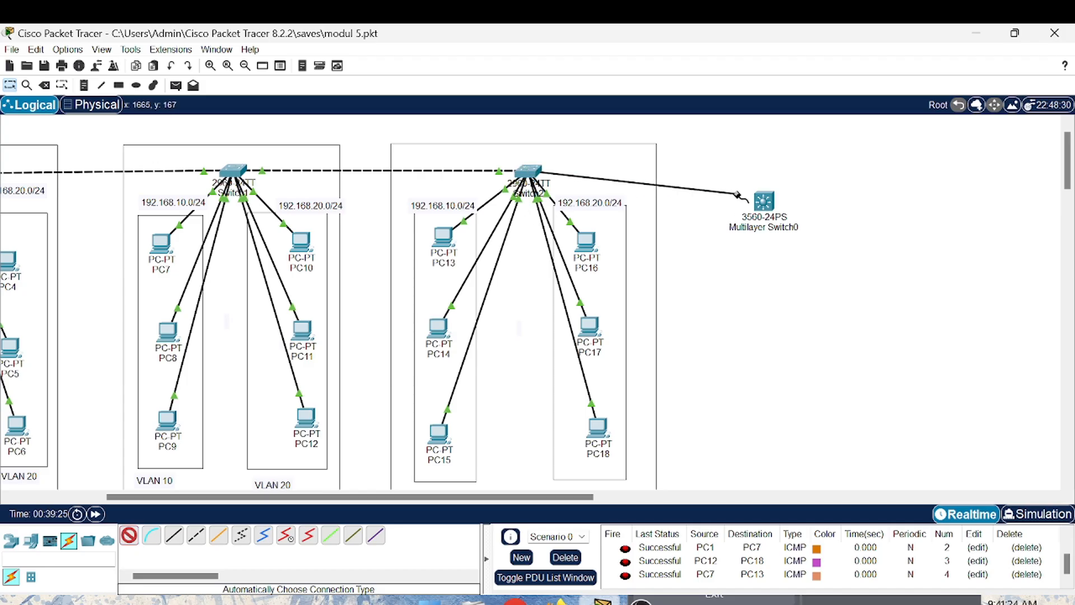
click(768, 202)
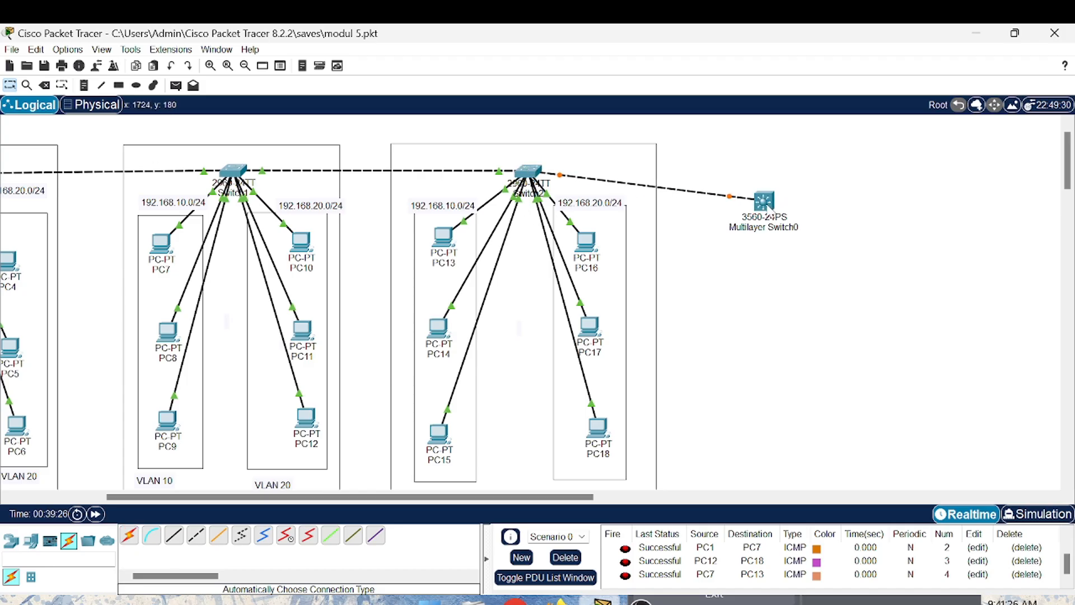
drag(767, 205, 764, 179)
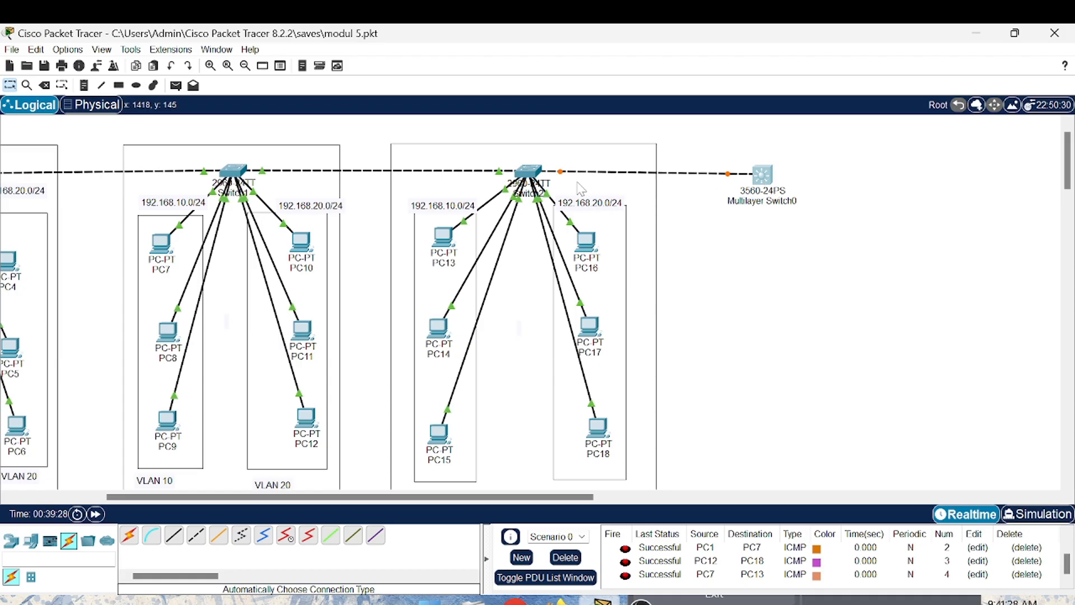
- Open Switch2's command line and exit global configuration mode to the privileged prompt
click(530, 172)
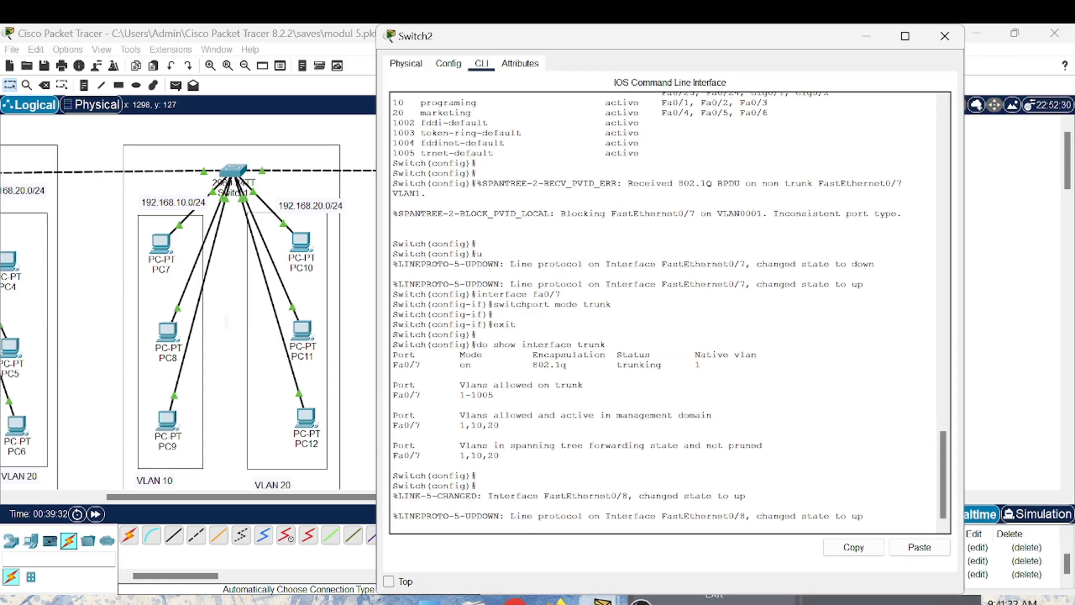
key(Return)
key(Return)
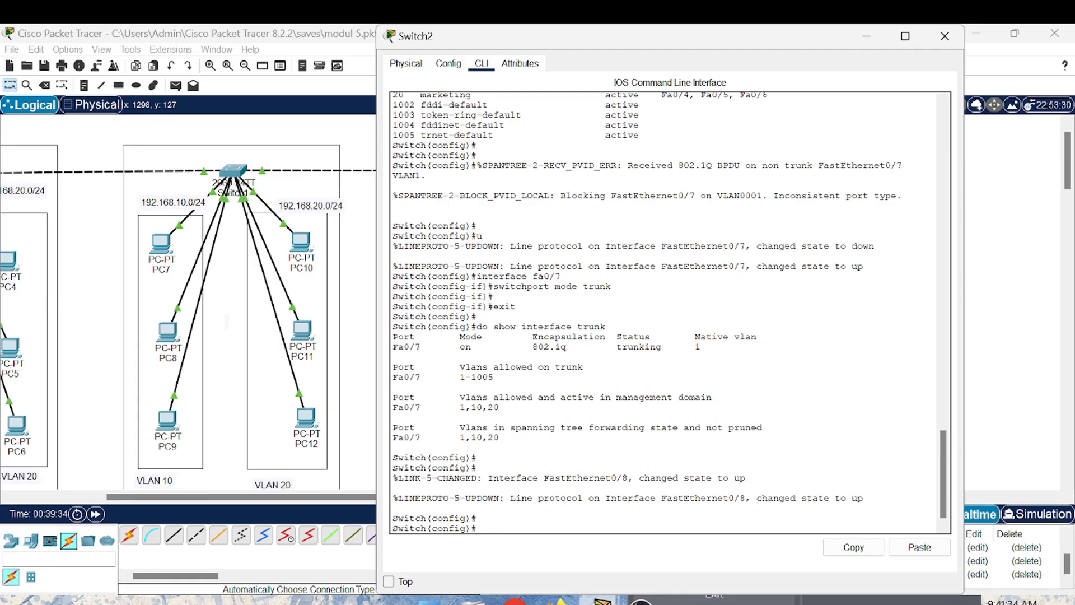
text(exit)
key(Return)
- Enter Switch2's terminal configuration with config and open interface fa 0/8 for configuration
key(Return)
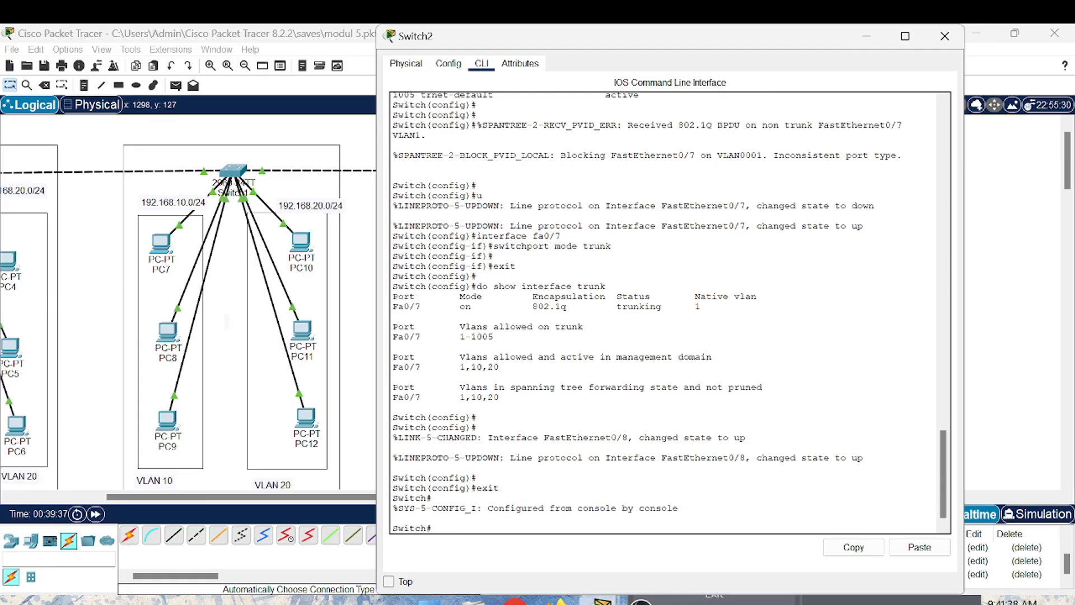
text(config)
key(Return)
key(Return)
text(interface)
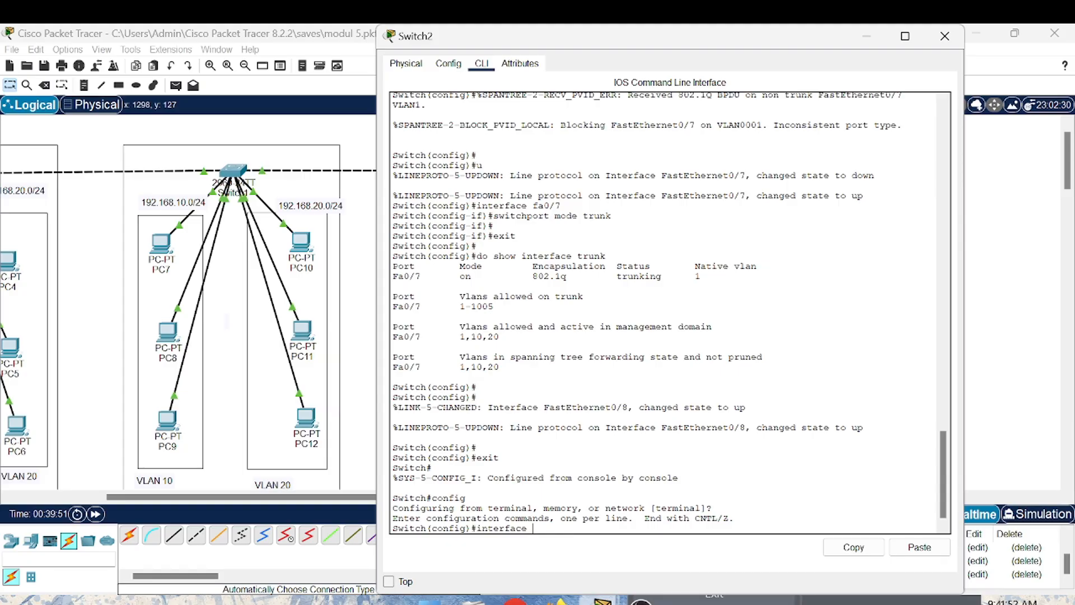
text( fa 0/8)
key(Return)
- Set Switch2's fa 0/8 to trunking with switchport mode trunk and exit interface configuration
text(switchport node trunk)
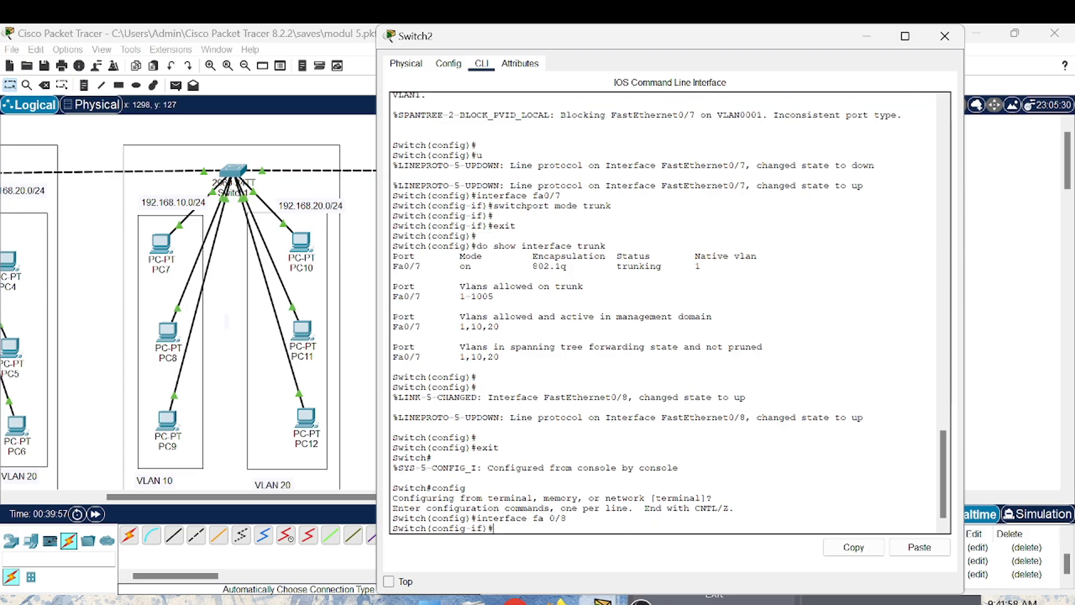
key(Return)
text(switchp)
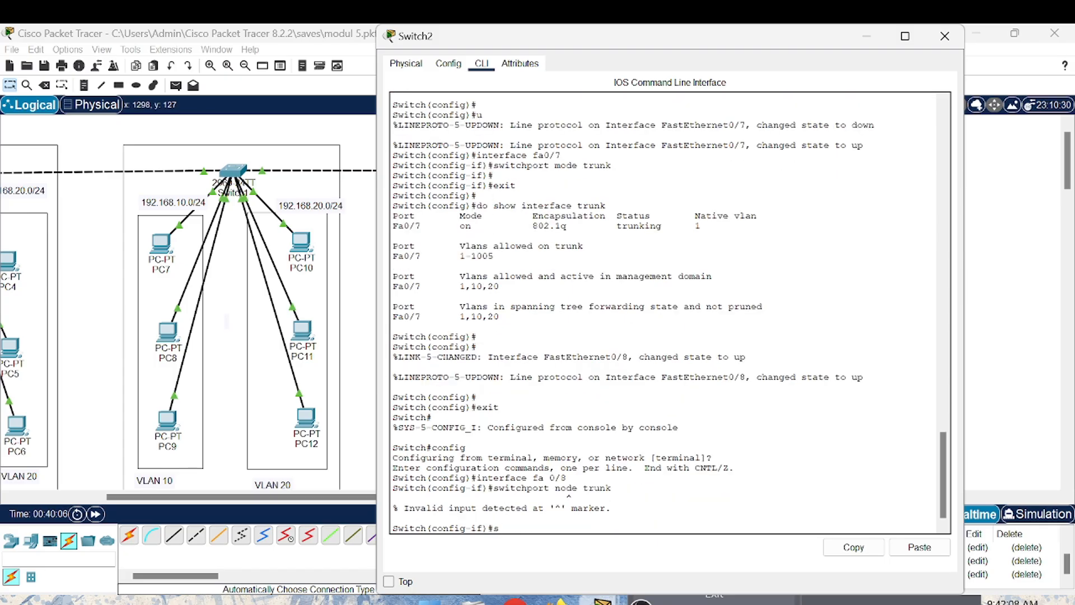
text(o)
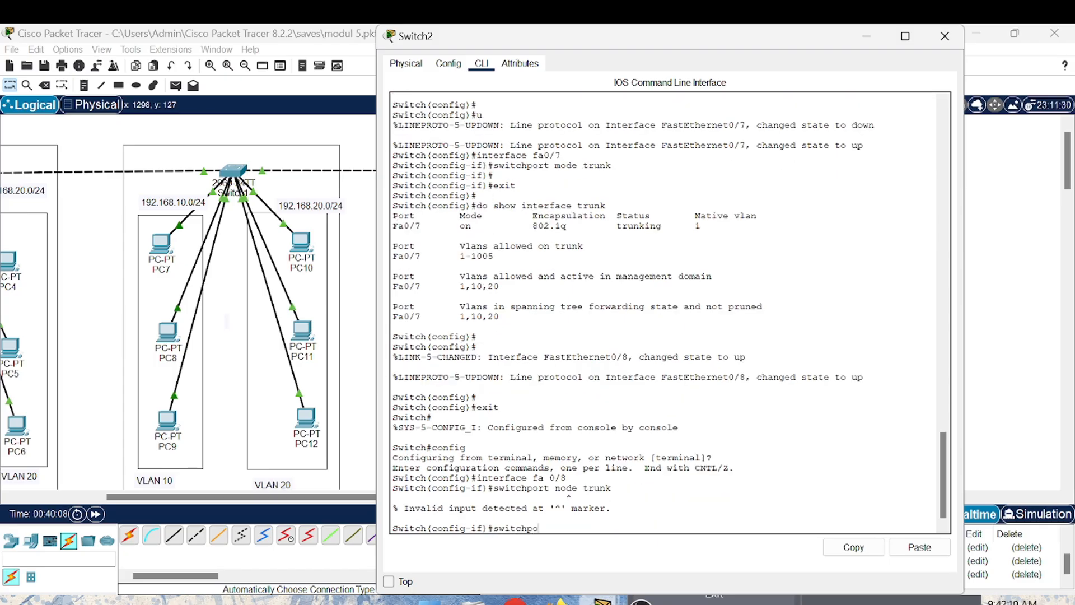
text(rt mod)
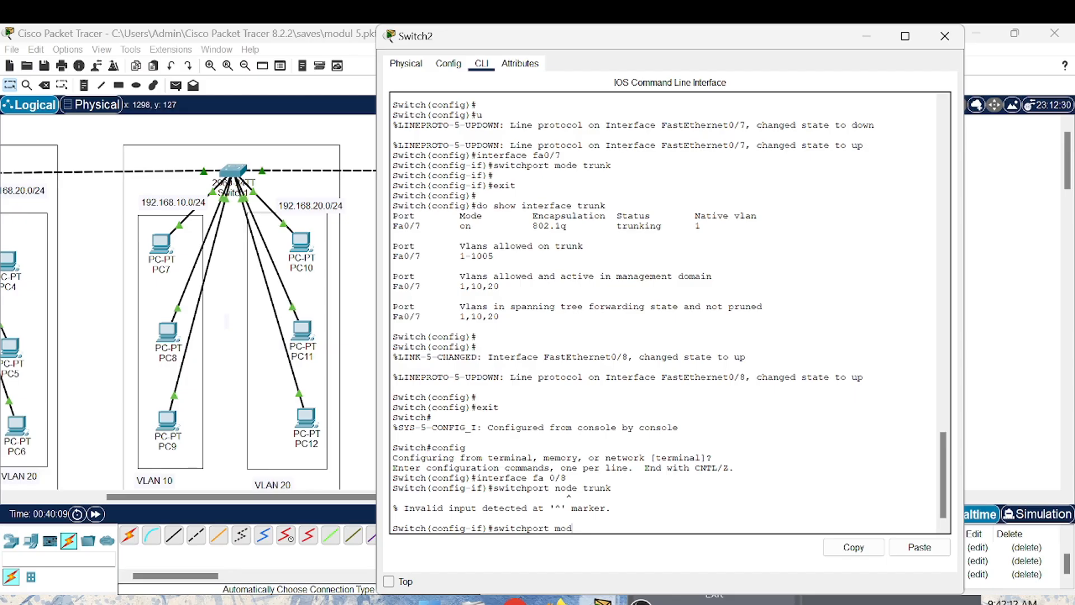
text(e trunk)
key(Return)
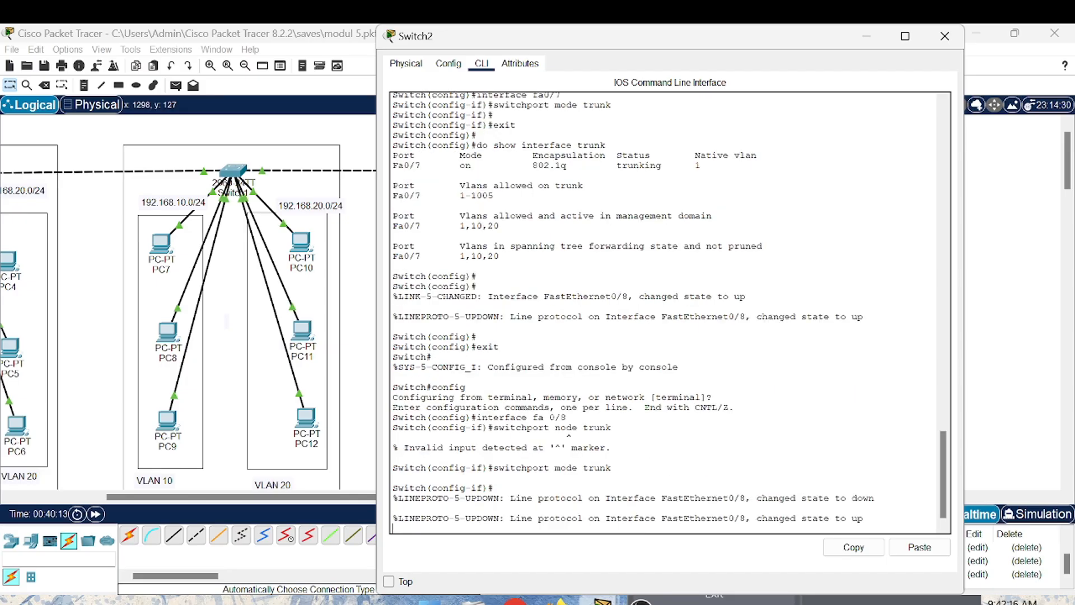
key(Return)
text(e)
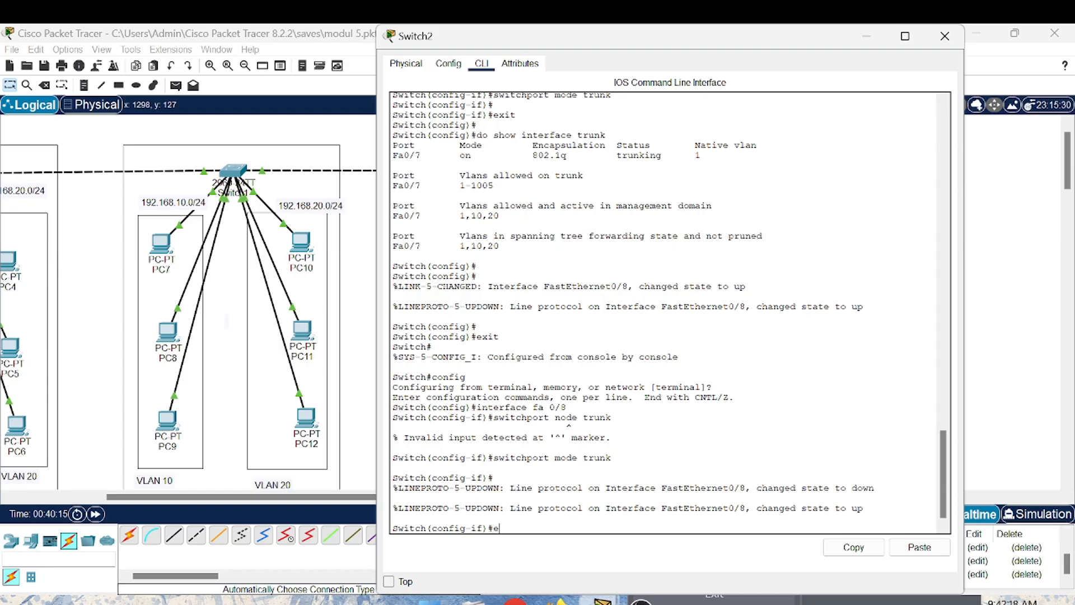
text(xit)
key(Return)
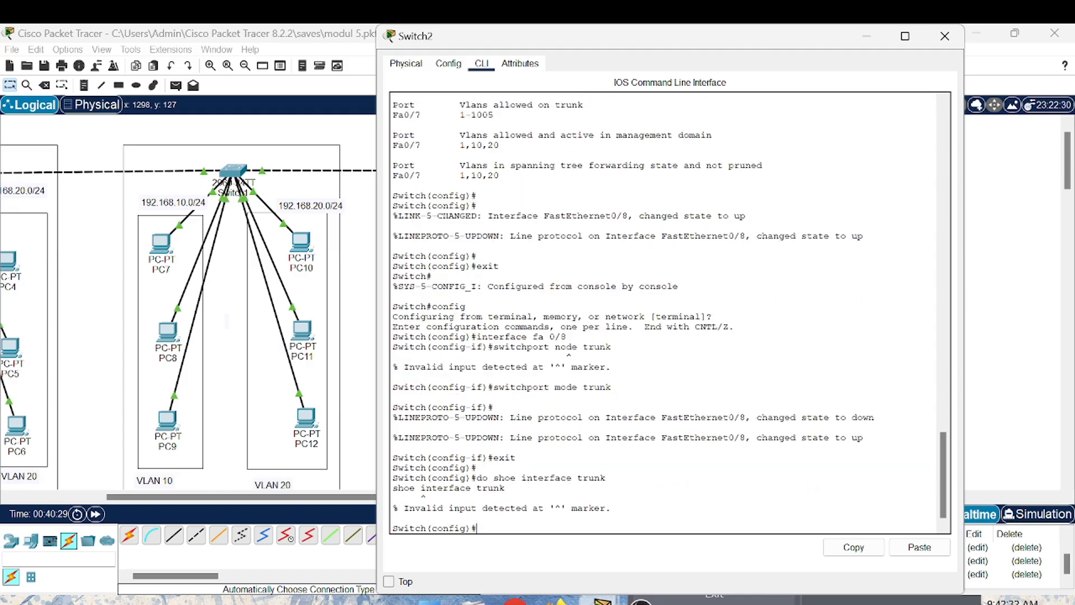
- Run do show interface trunk on Switch2, examine the trunk ports and their VLANs, and close its configuration window
text(do show interface trunk)
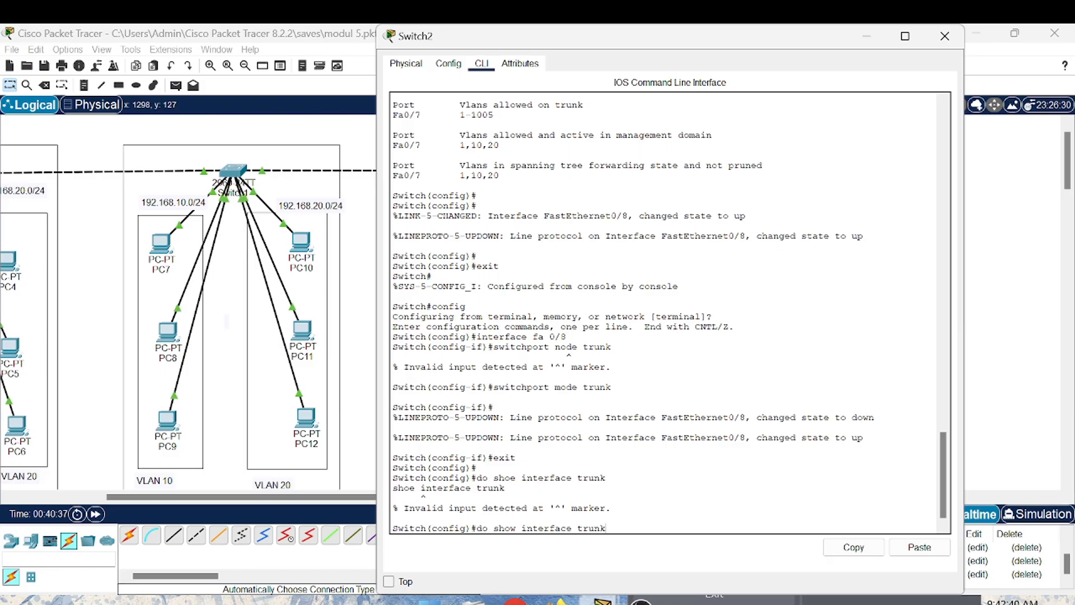
key(Return)
key(Return)
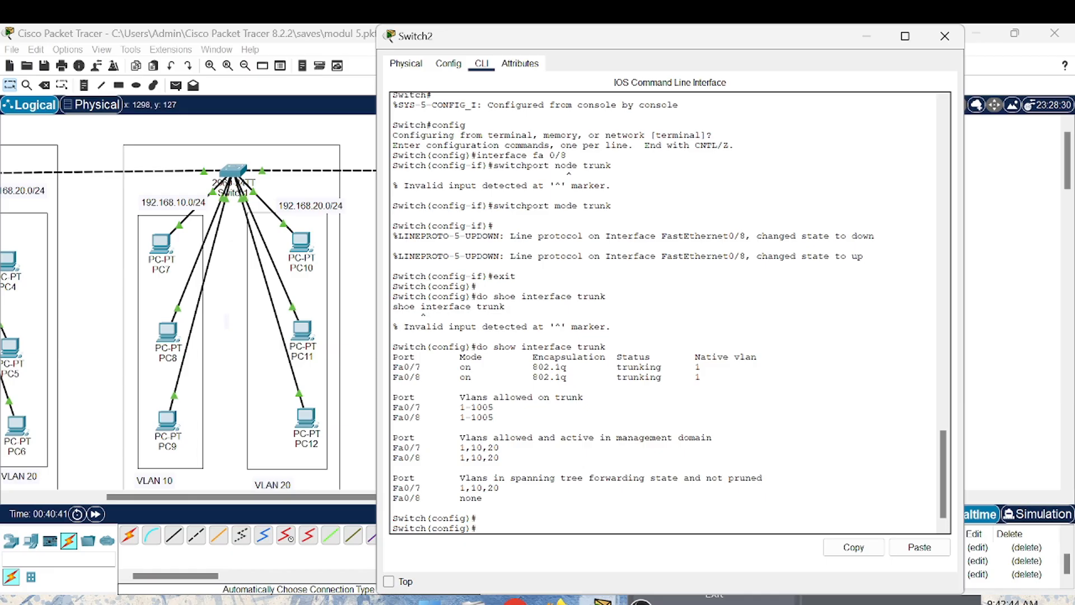
click(944, 37)
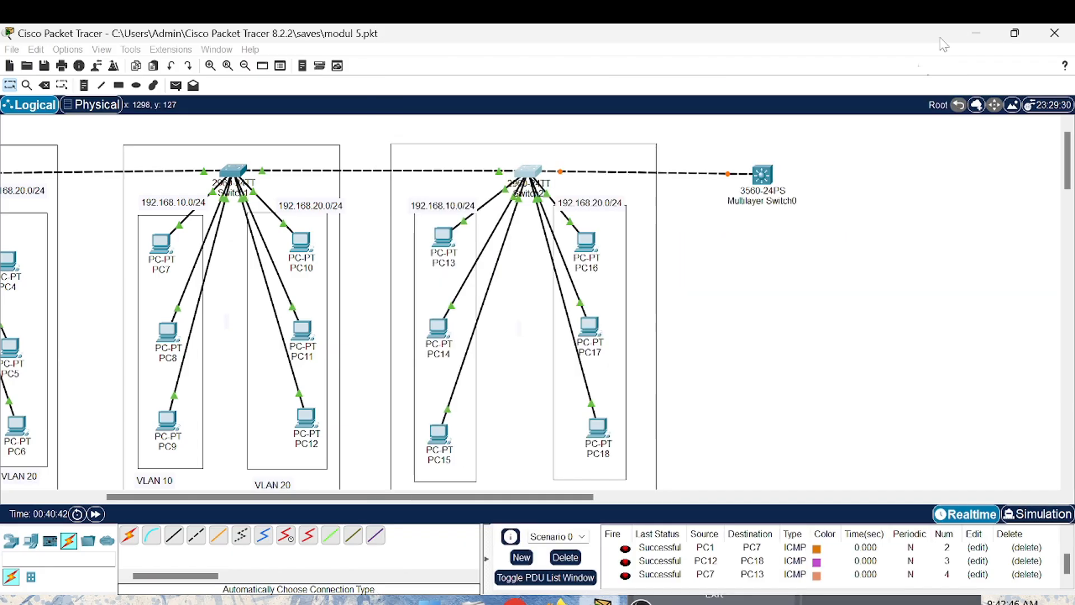
- Open Multilayer Switch0's command line and answer no to the initial configuration dialog to reach the user prompt
click(763, 176)
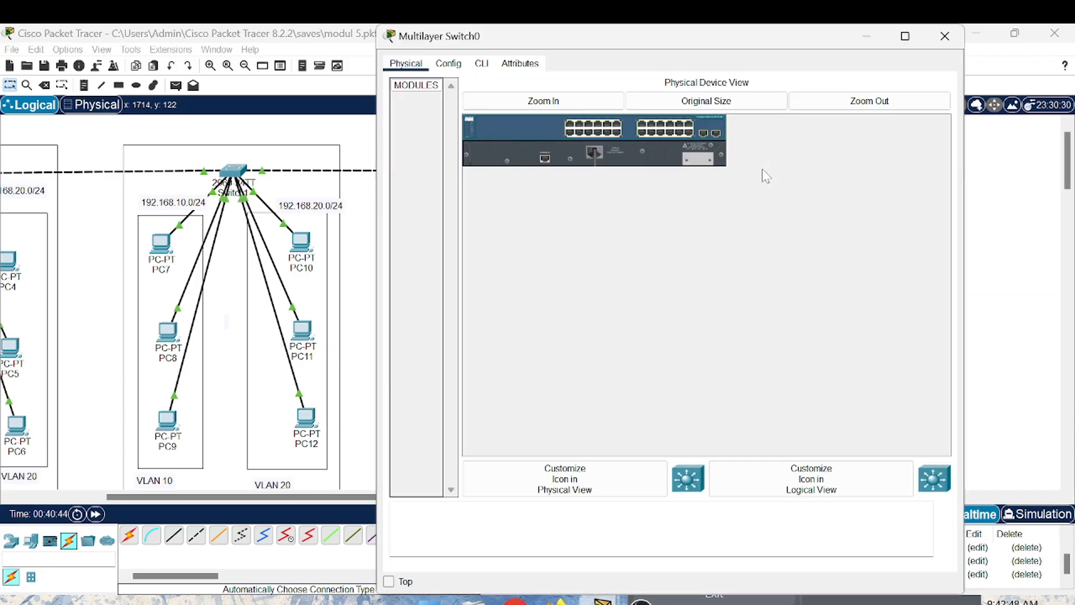
click(485, 65)
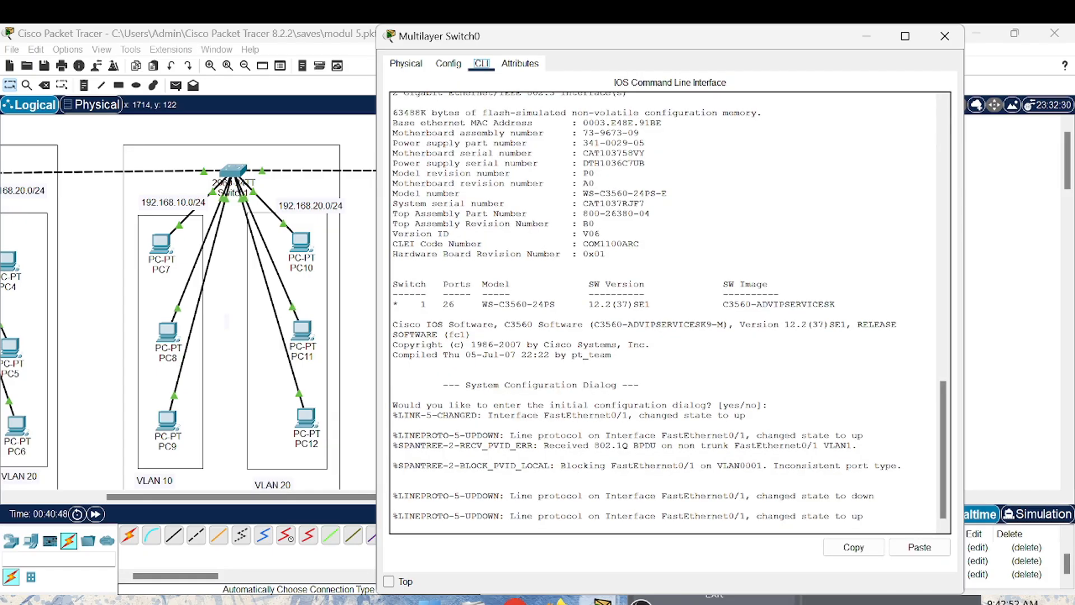
key(Return)
key(Return)
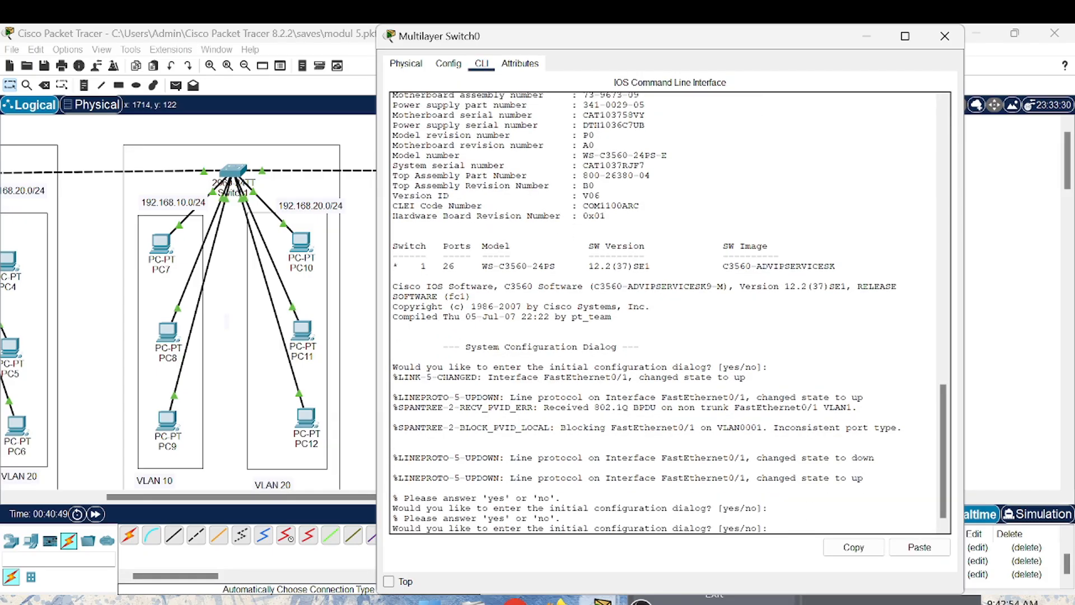
text(no)
key(Return)
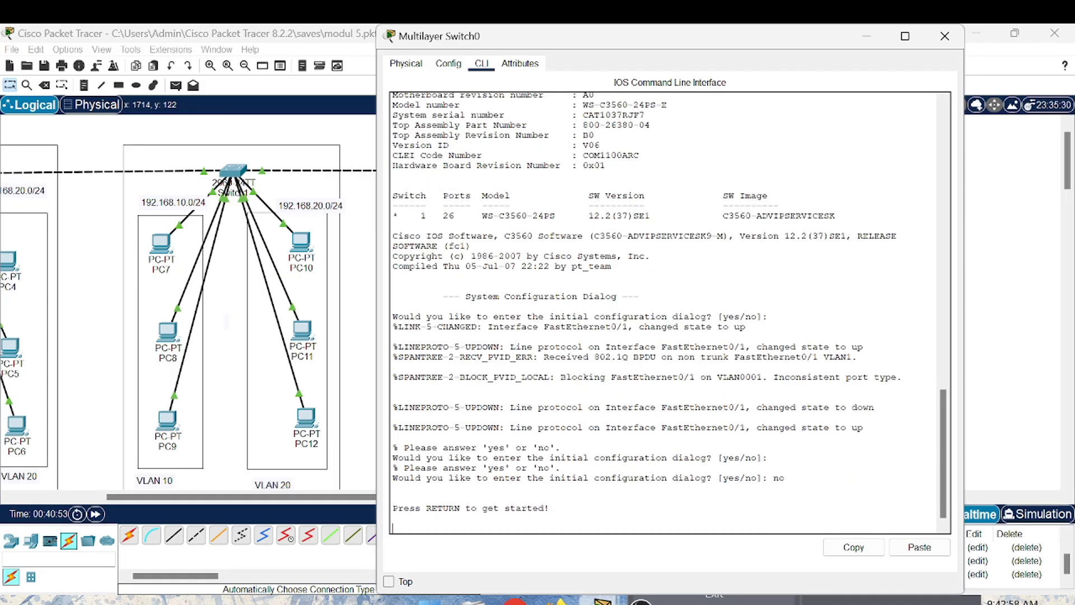
key(Return)
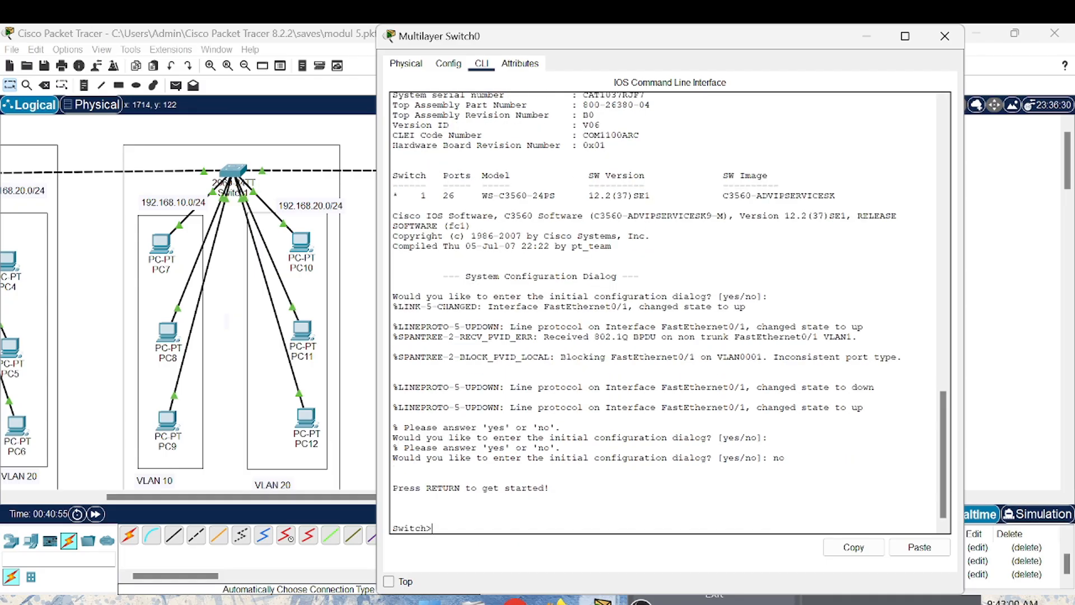
- Enter global configuration mode on Multilayer Switch0 with en and conf t, and open interface fa 0/1
text(en)
key(Return)
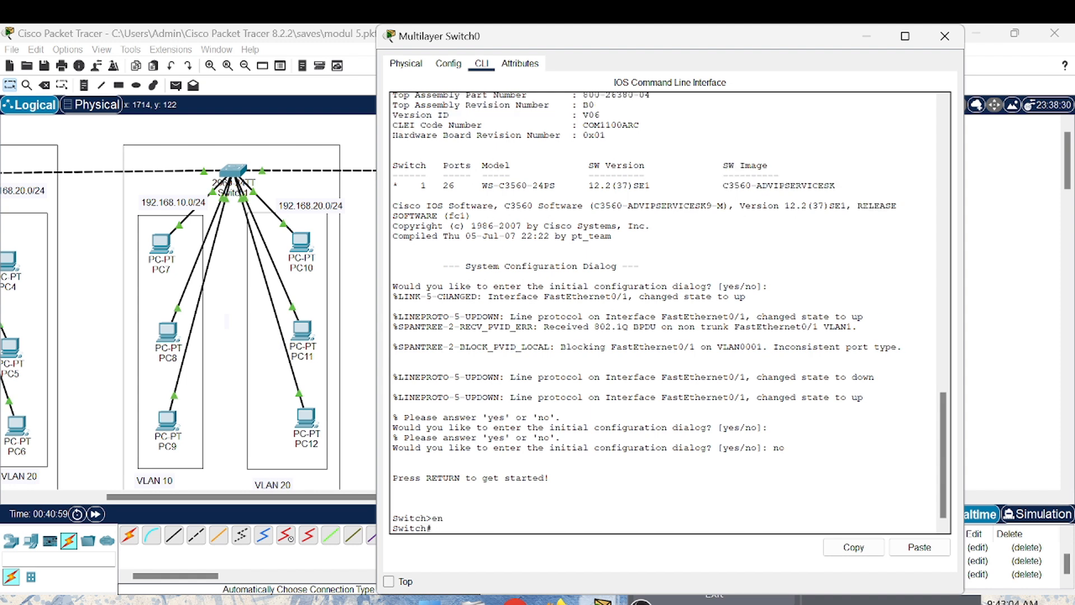
text(conf t)
key(Return)
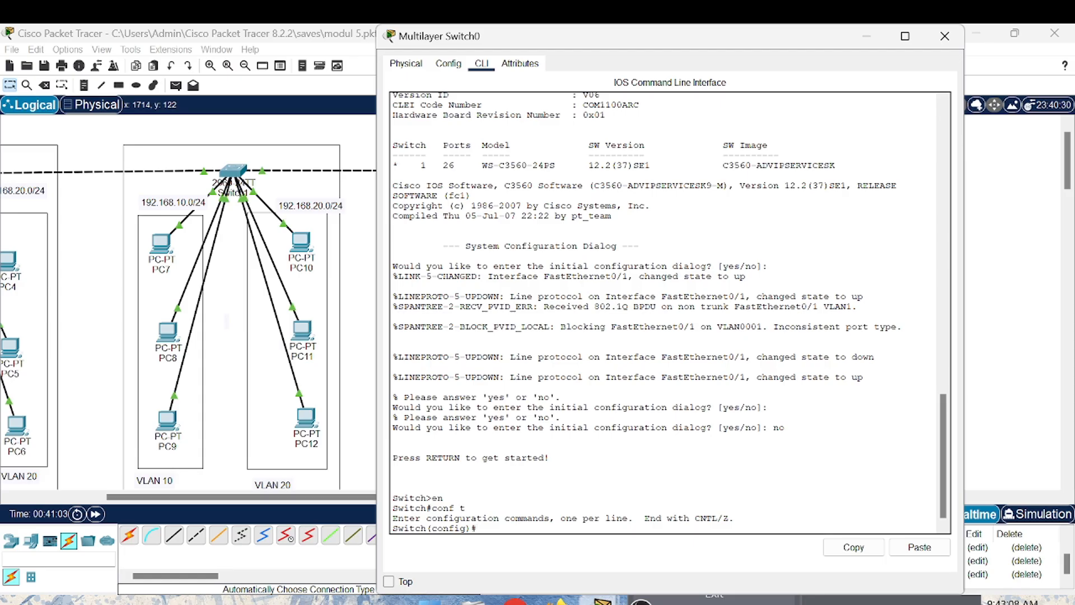
text(interface fa o)
key(BackSpace)
text(0/1)
key(Return)
- Try to set Multilayer Switch0's fa 0/1 to trunking with switchport mode trunk
text(sw)
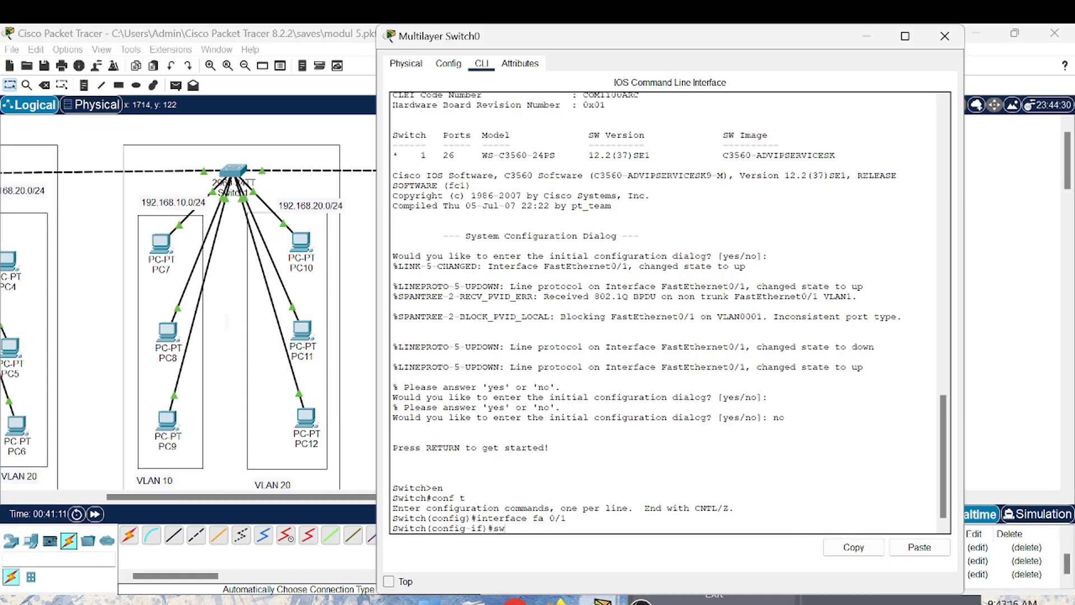
text(itchport mod)
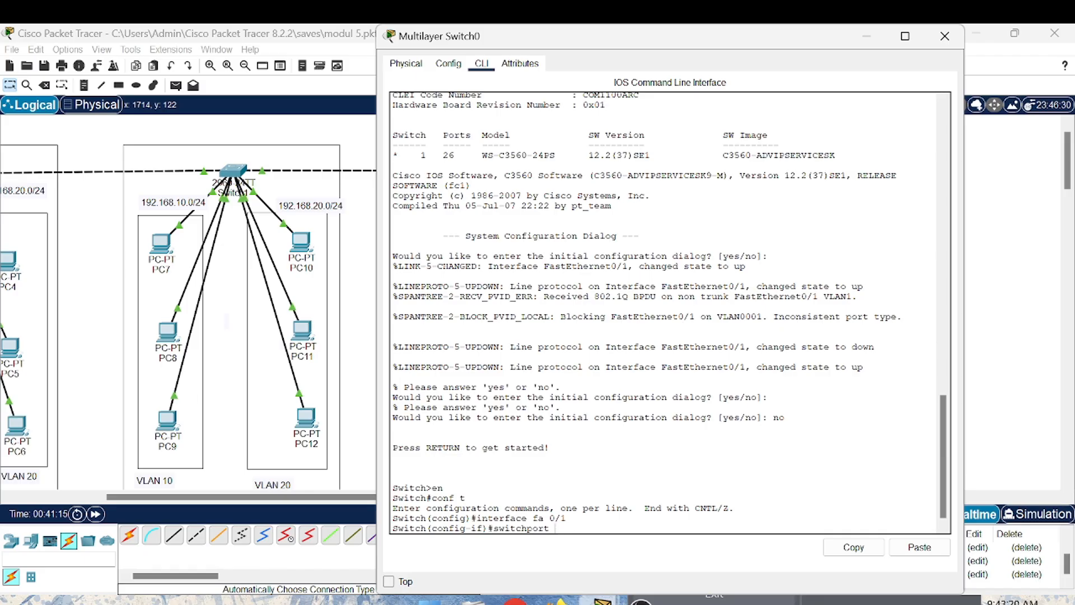
text(e trunk)
key(Return)
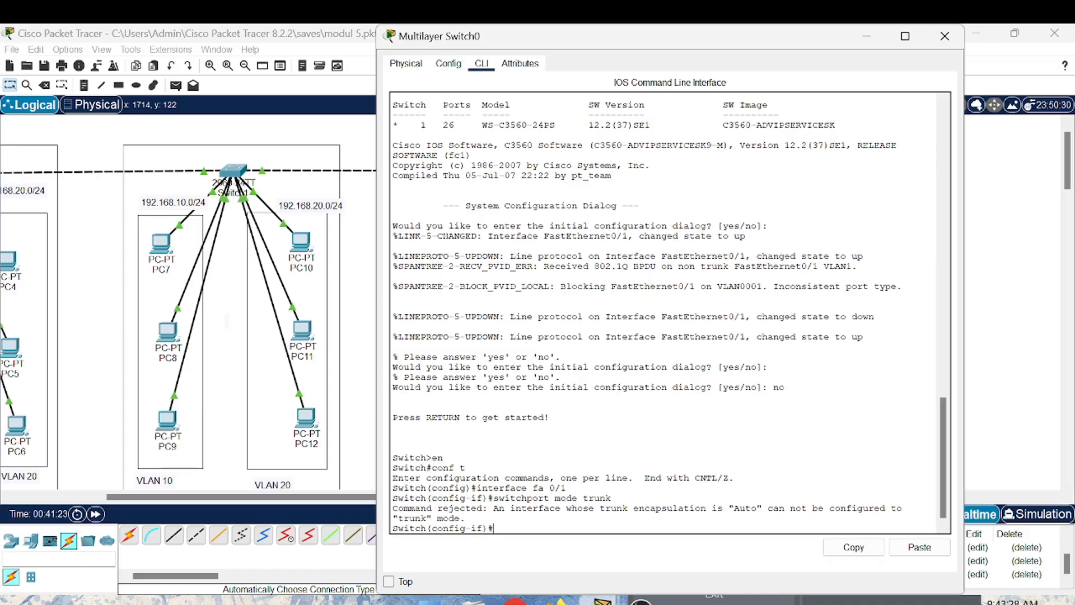
- Set the trunk encapsulation of Multilayer Switch0's fa 0/1 with switchport trunk encapsulation dot1q
text(swi)
text(tchp)
text(o)
text(rt)
text( m)
key(BackSpace)
key(BackSpace)
text(trun)
text(k enca)
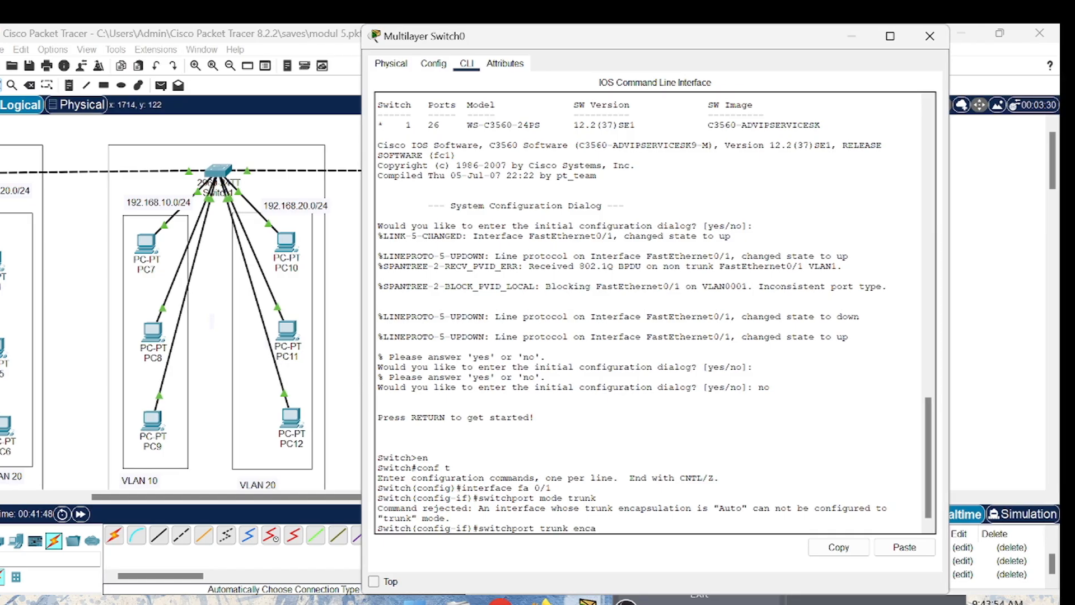
text(psulation)
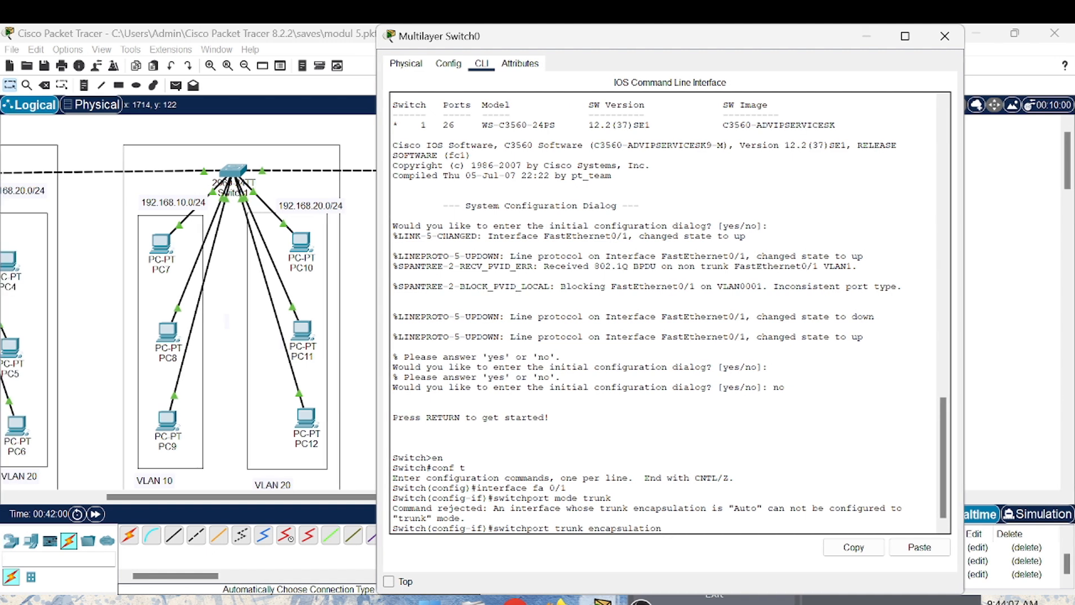
text(dot1q)
key(Return)
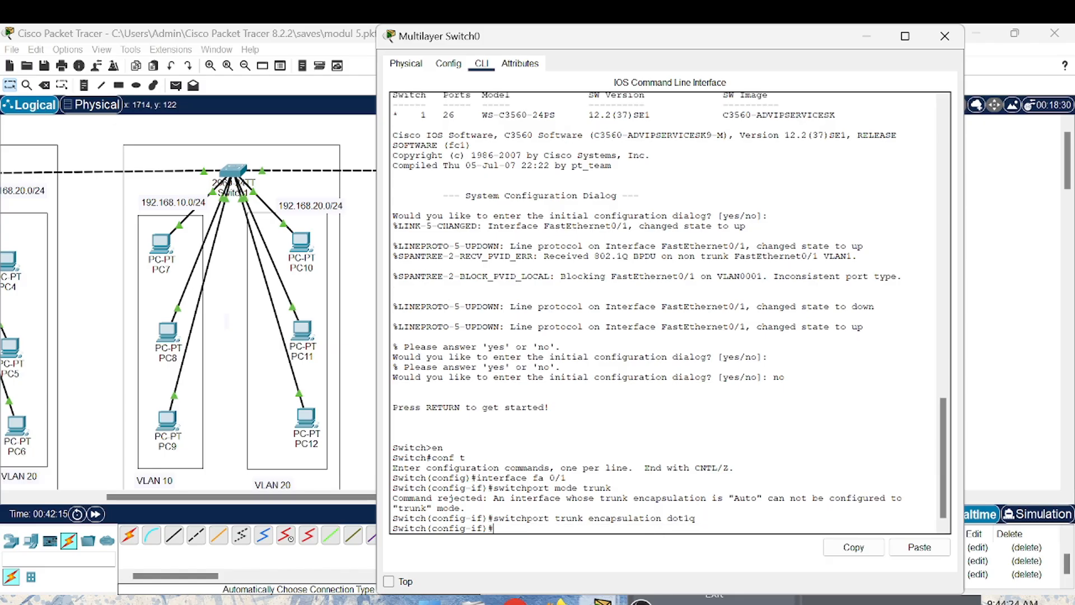
- Make Multilayer Switch0's fa 0/1 a trunk with switchport mode trunk and exit interface configuration
text(switchport mode)
text(trunk)
key(Return)
text(exi)
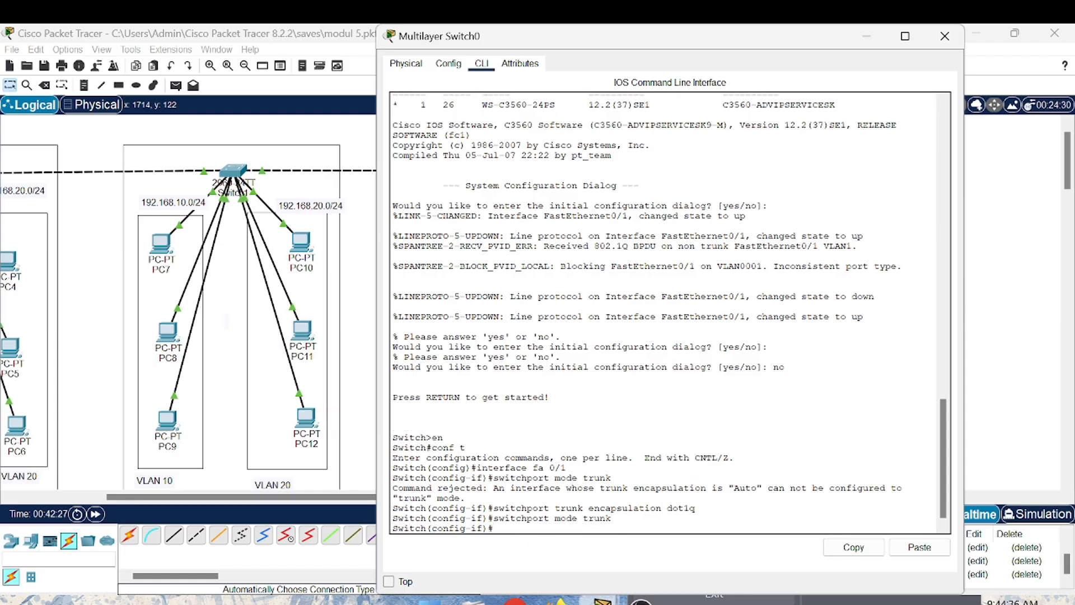
text(t)
key(Return)
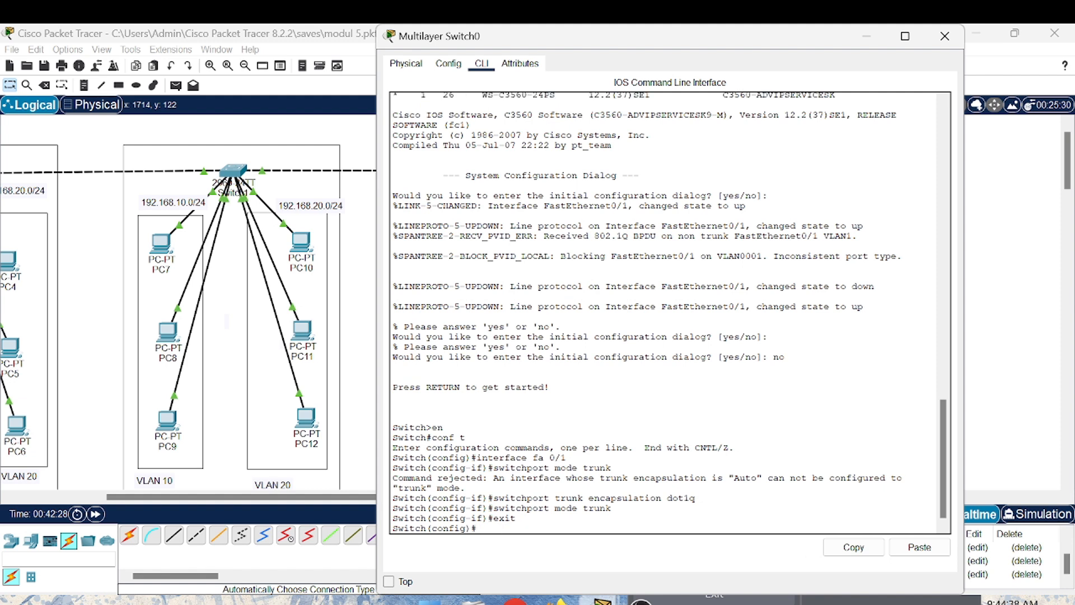
- Run do show interface trunk on Multilayer Switch0 and examine the trunk status and VLANs of Fa0/1
text(do show interface trunk)
key(Return)
key(Return)
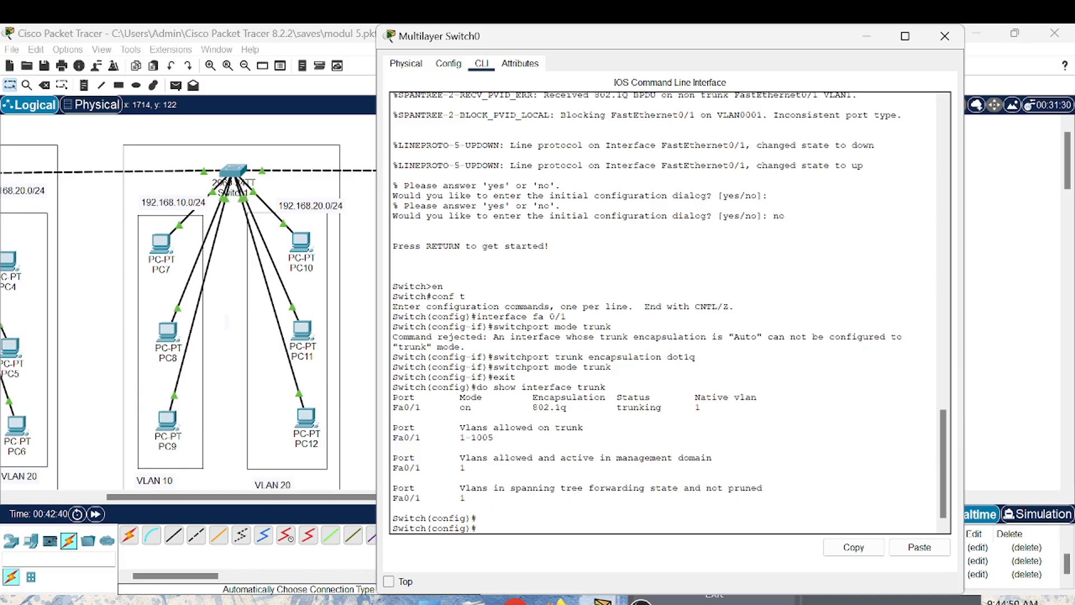
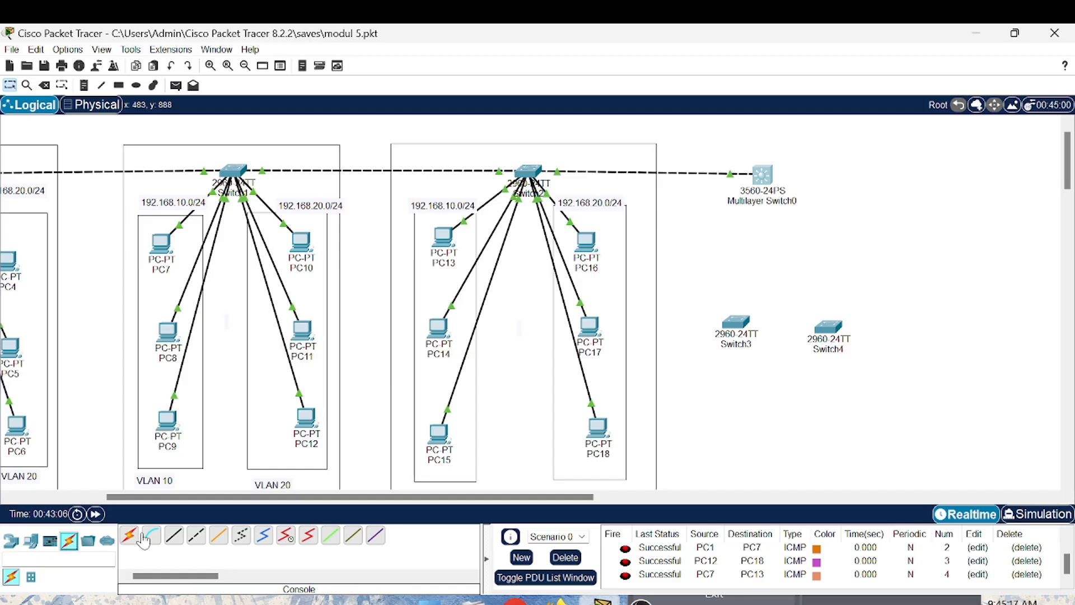
- Connect Switch3 to Switch4 with an automatically chosen cable, level Switch4 with Switch3, and fast-forward the simulation time
click(129, 535)
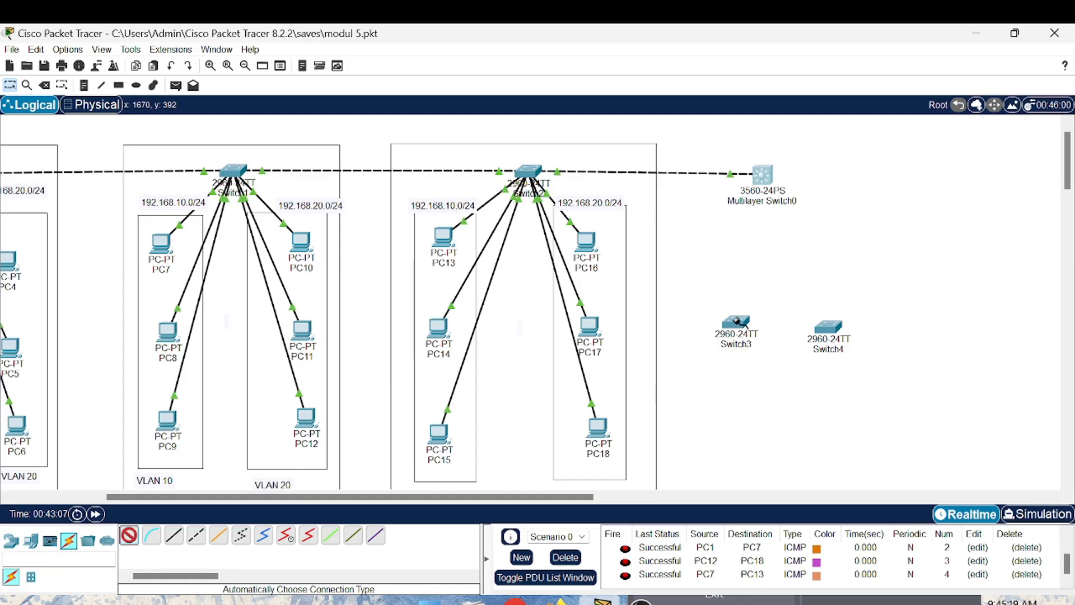
click(736, 320)
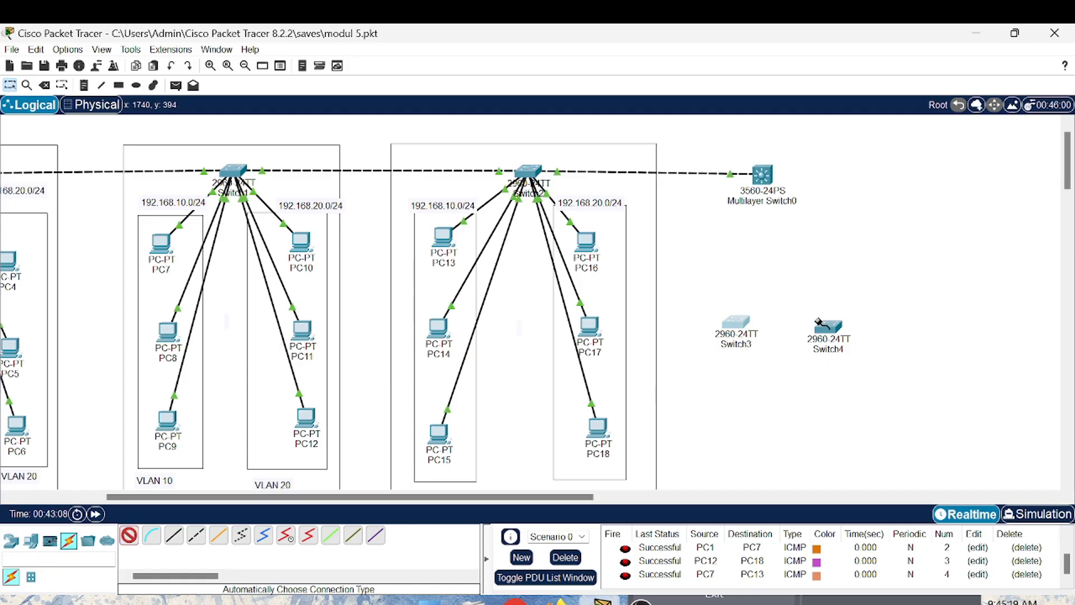
click(736, 322)
click(830, 328)
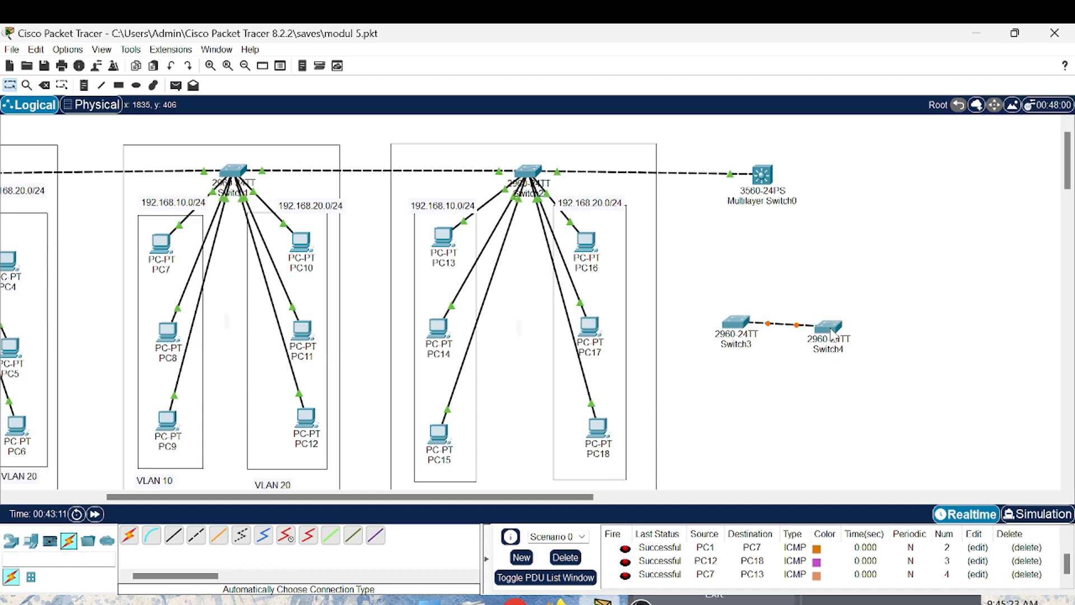
drag(827, 322, 825, 319)
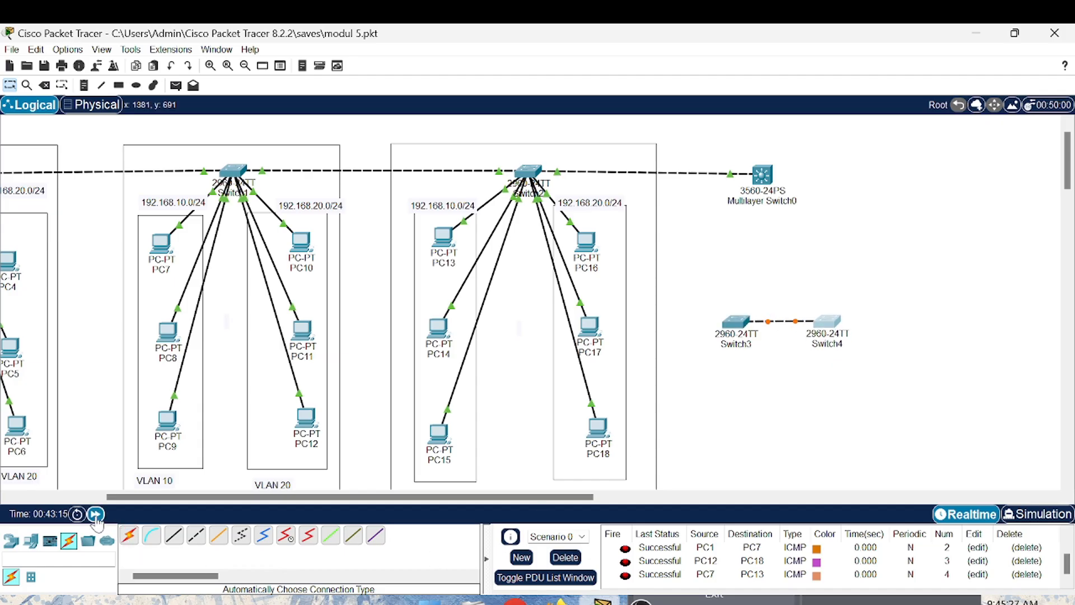
click(95, 514)
click(95, 514)
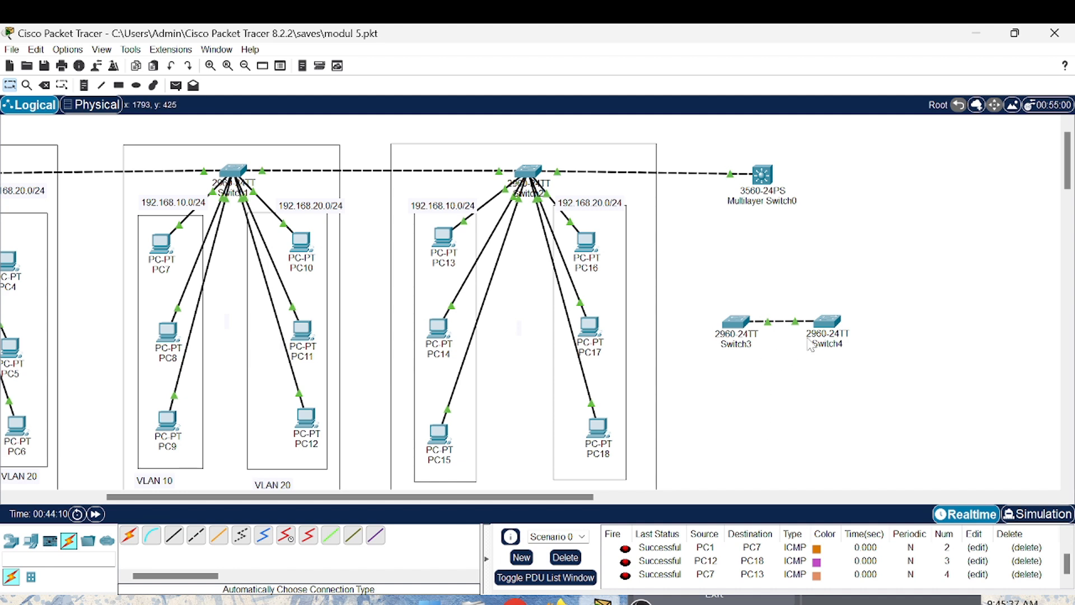
- Open Switch3's command line and enter privileged EXEC mode with en
click(831, 317)
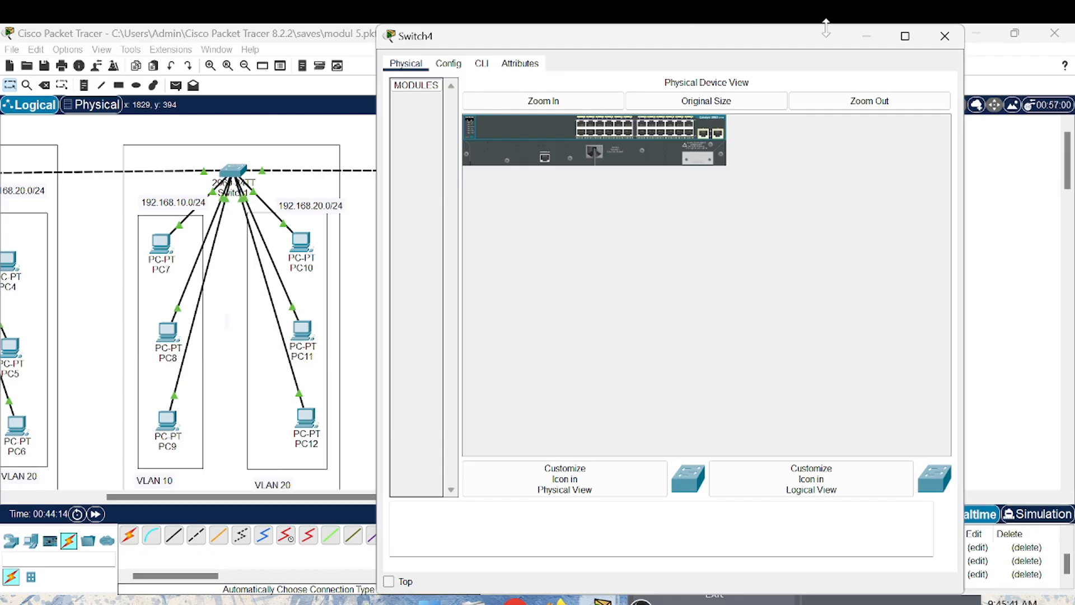
click(944, 36)
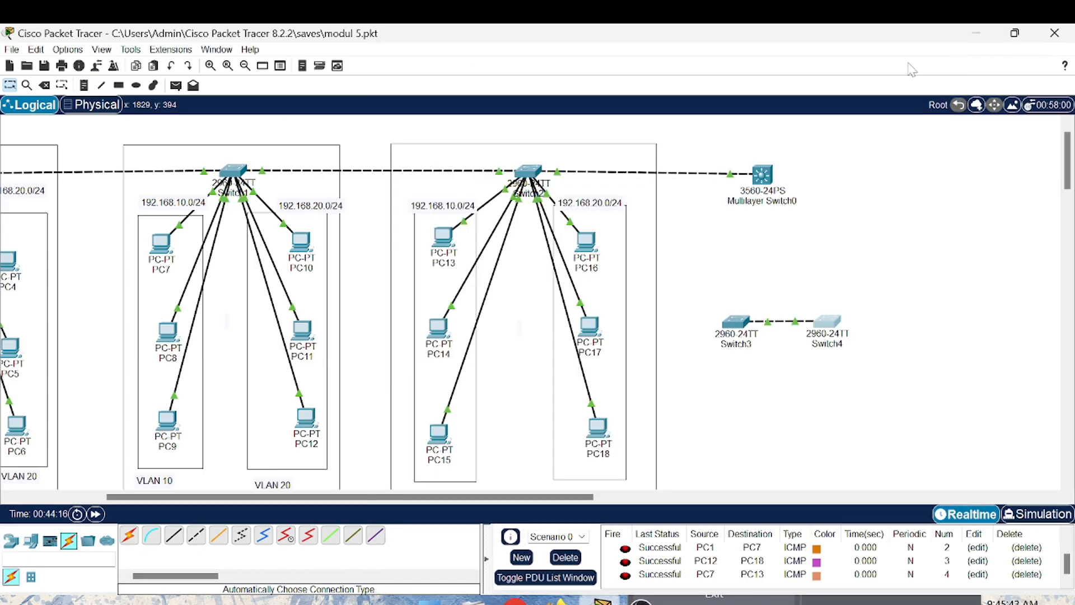
click(736, 322)
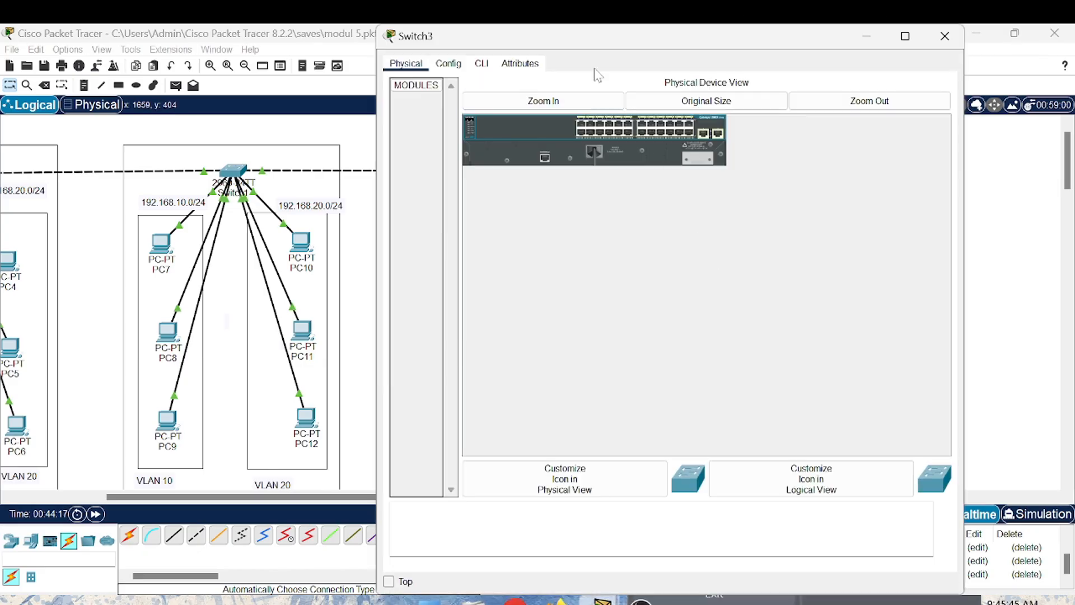
click(481, 64)
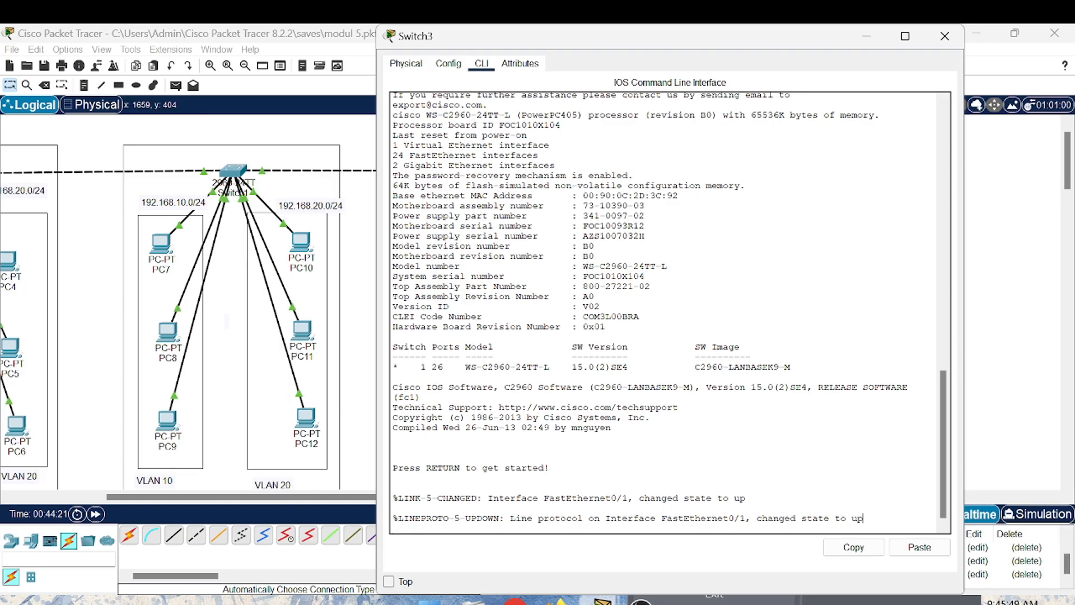
key(Return)
key(Return)
text(end)
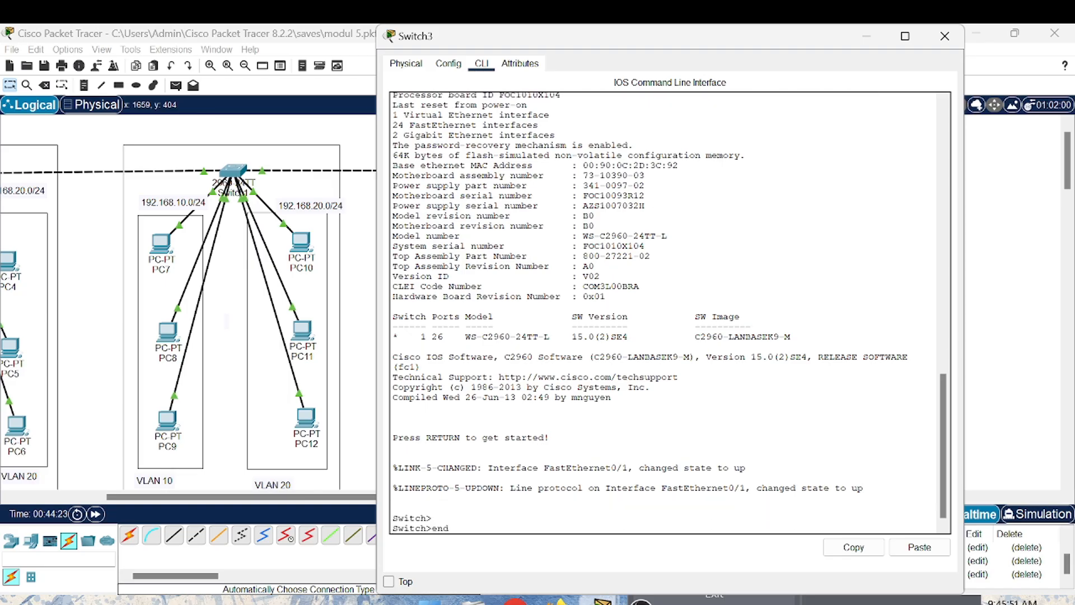
key(BackSpace)
key(Return)
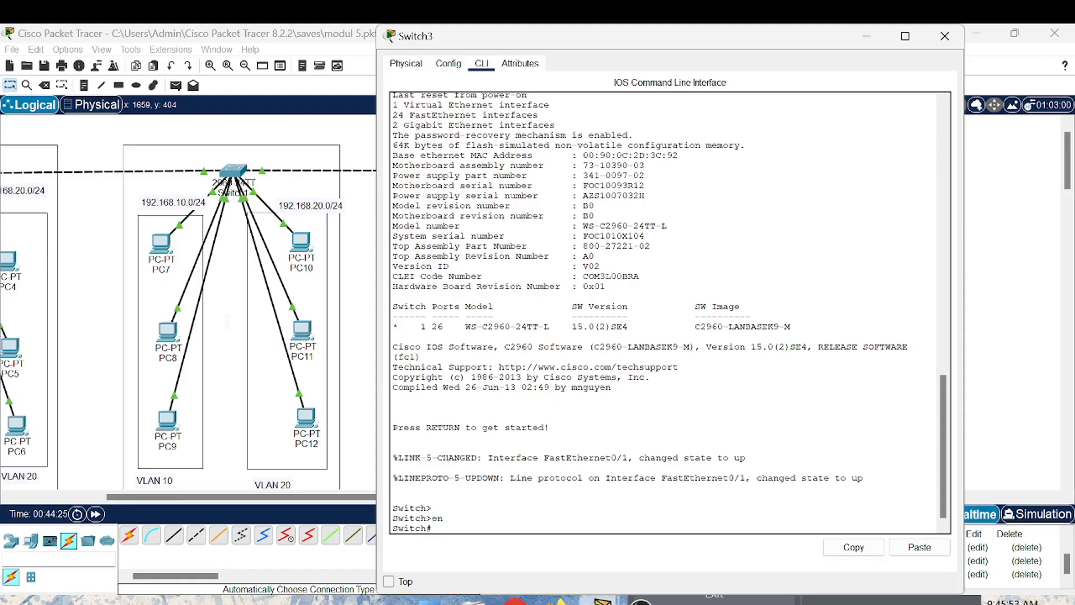
- Run show interface fa0/1 switchport on Switch3 and examine the port's administrative and operational modes
text(show interface fa0/1 swir)
key(BackSpace)
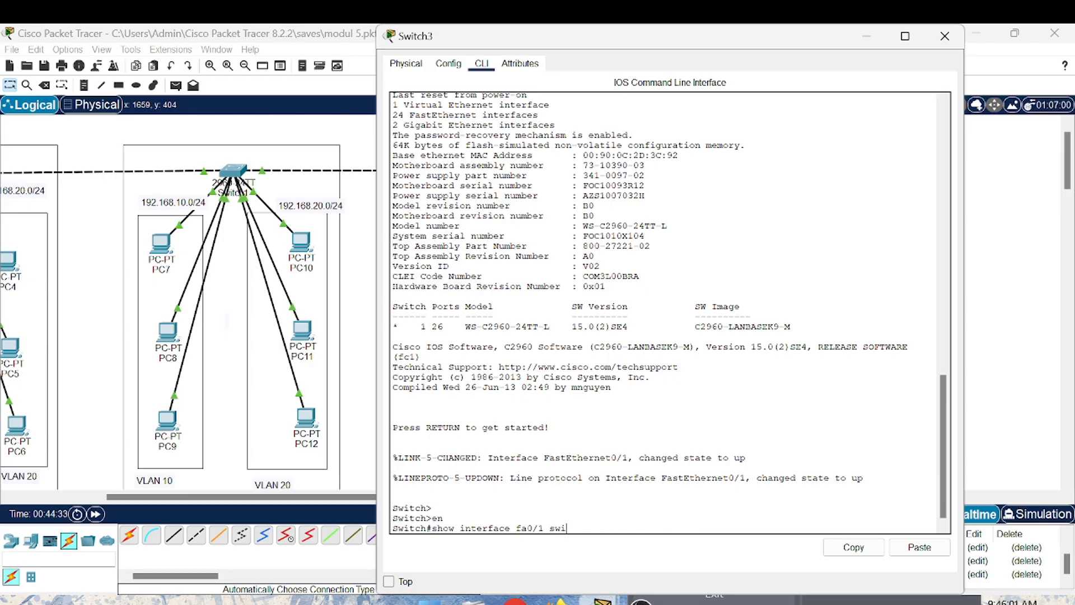
text(tchport)
key(Return)
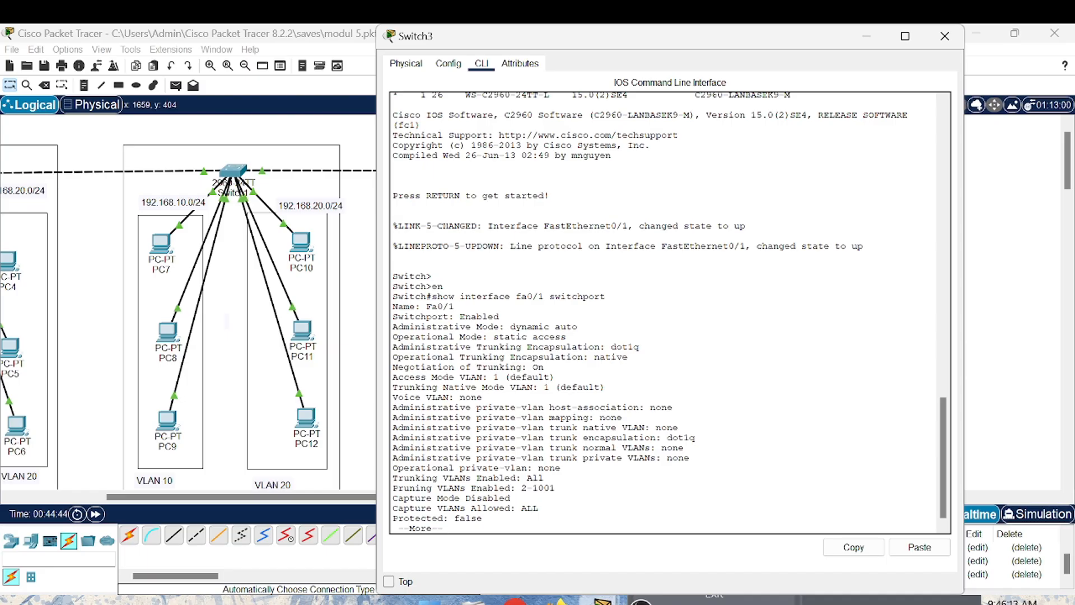
key(Return)
key(Return)
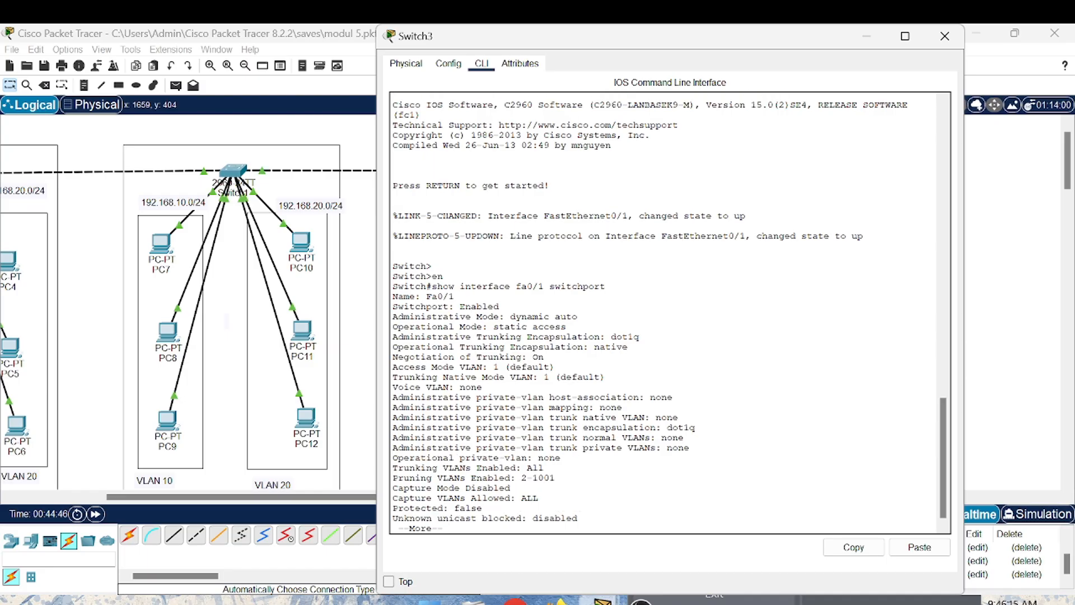
key(Return)
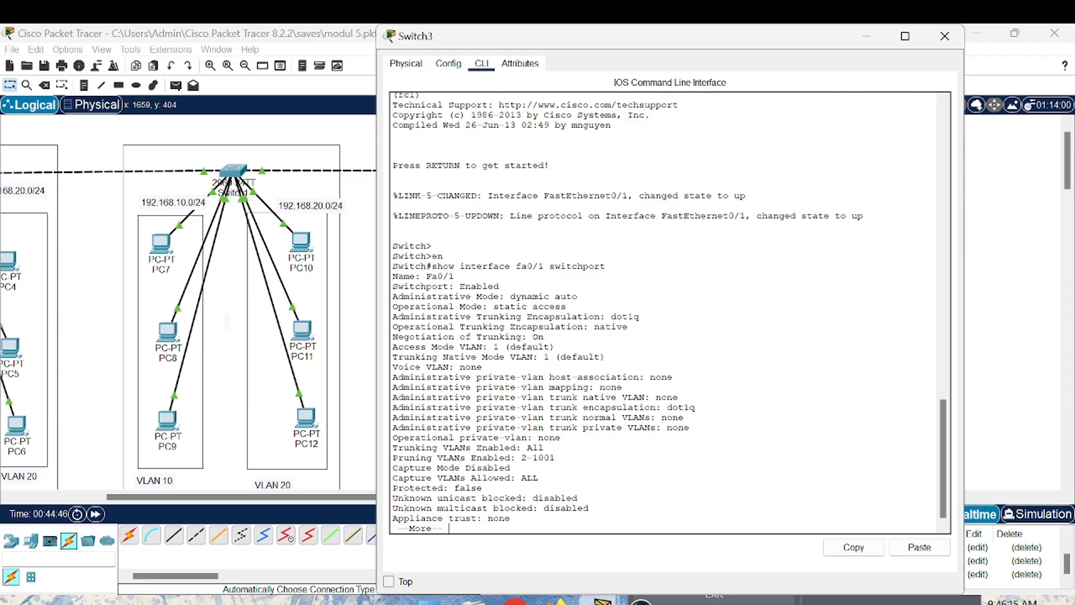
key(Return)
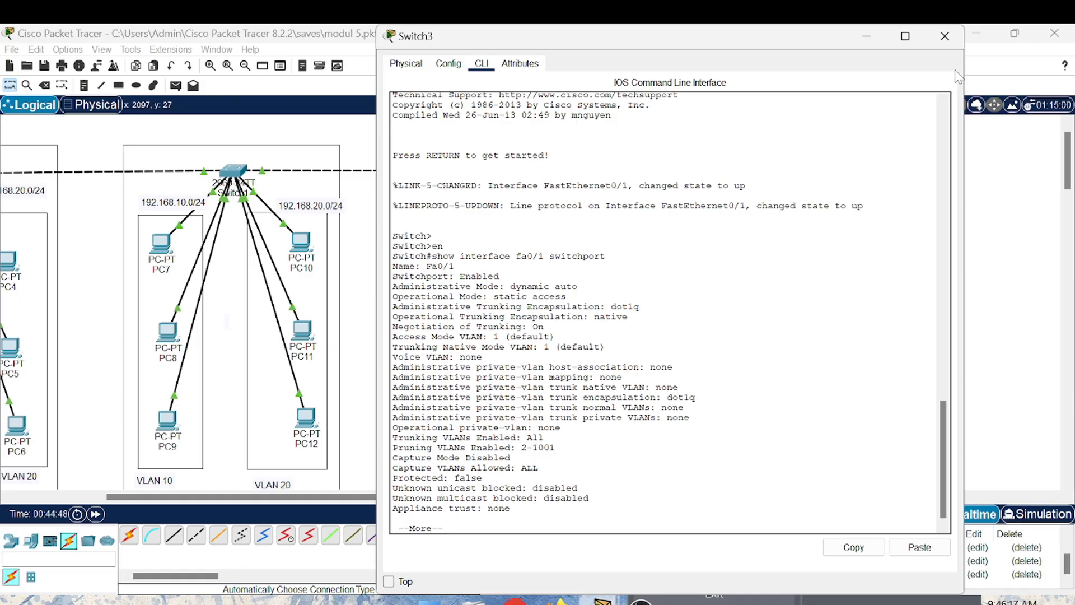
click(945, 37)
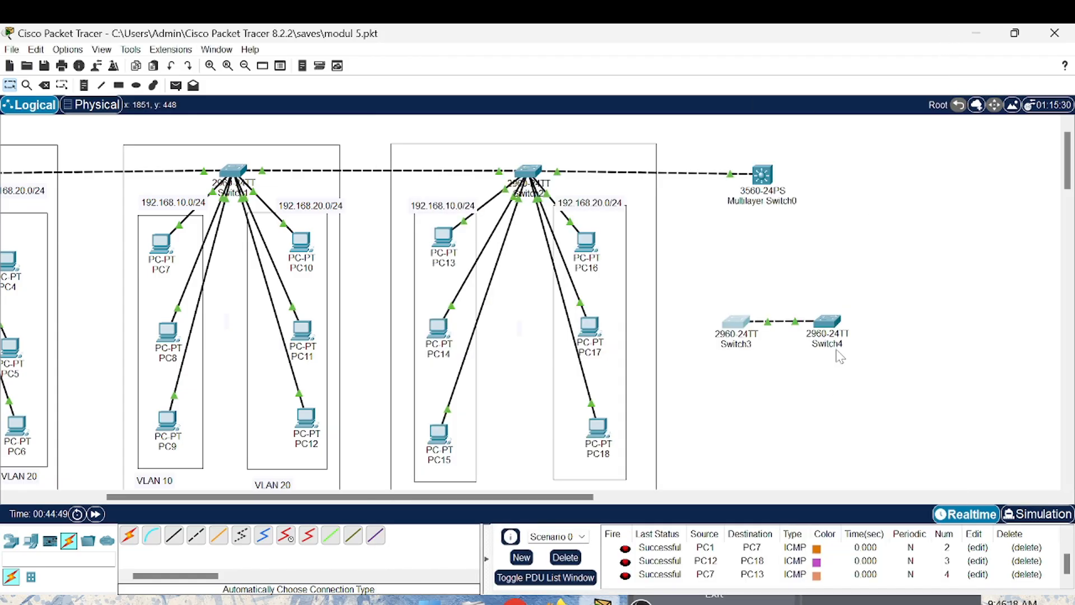
- Open Switch4's command line and enter privileged EXEC mode with en
click(823, 322)
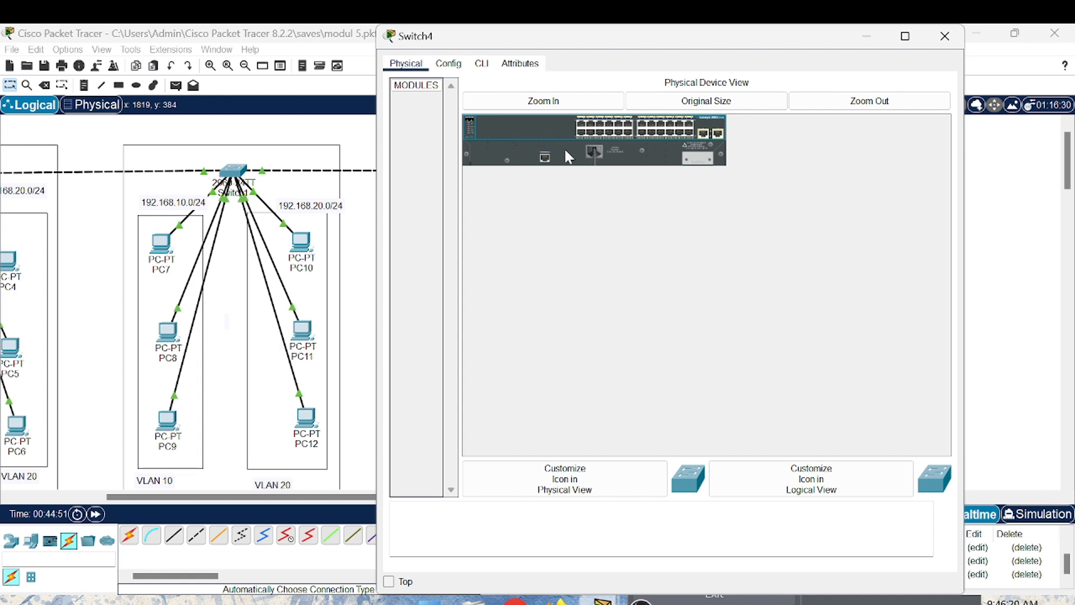
click(485, 71)
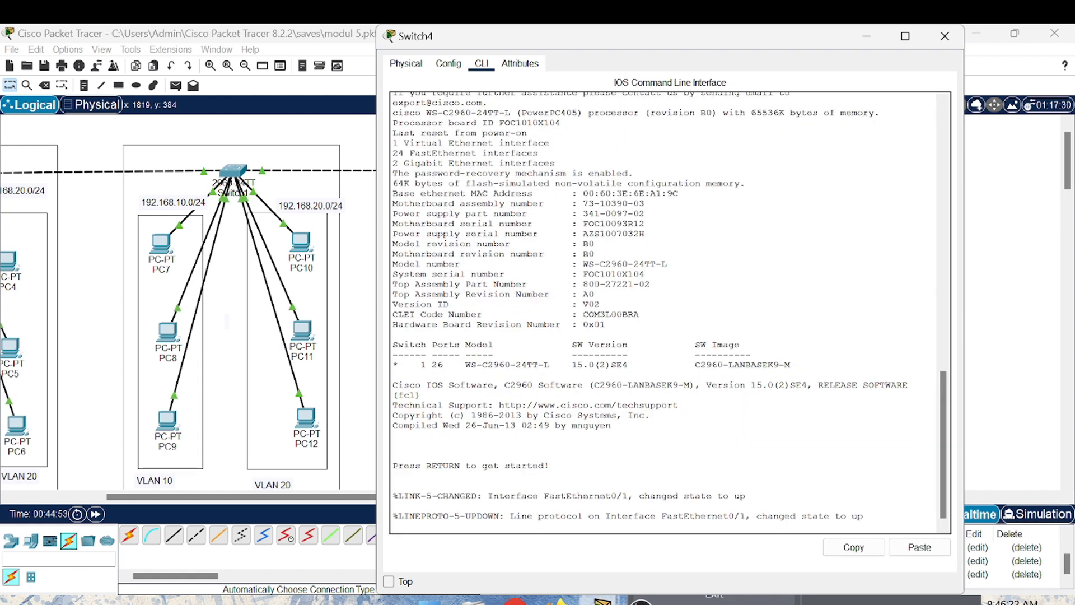
key(Return)
text(en)
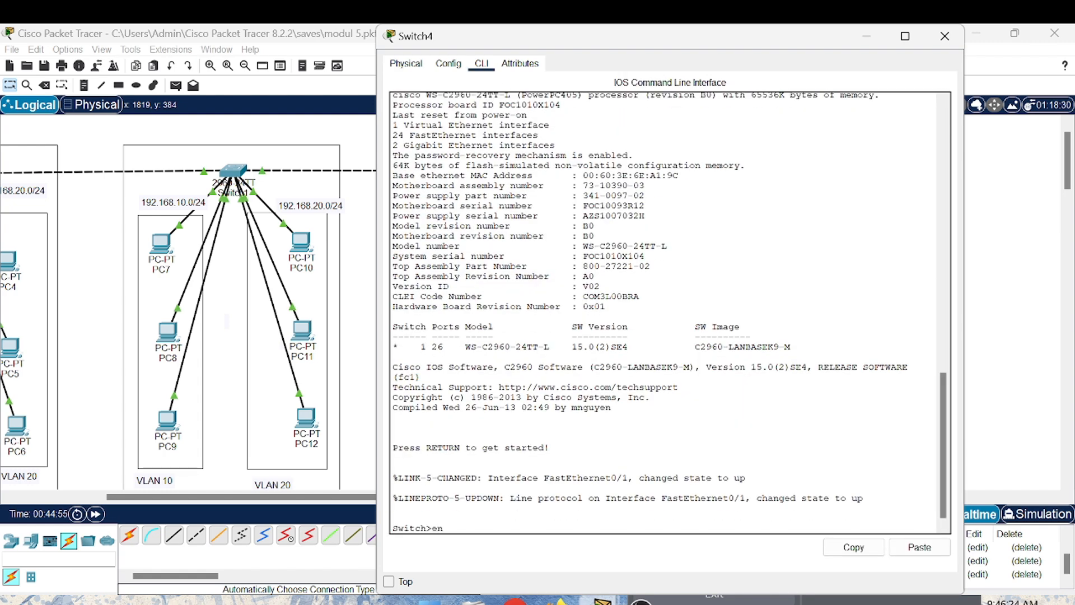
key(Return)
- Run show interface fa0/1 switchport on Switch4 and page through the full output to examine its trunking settings
text(sh)
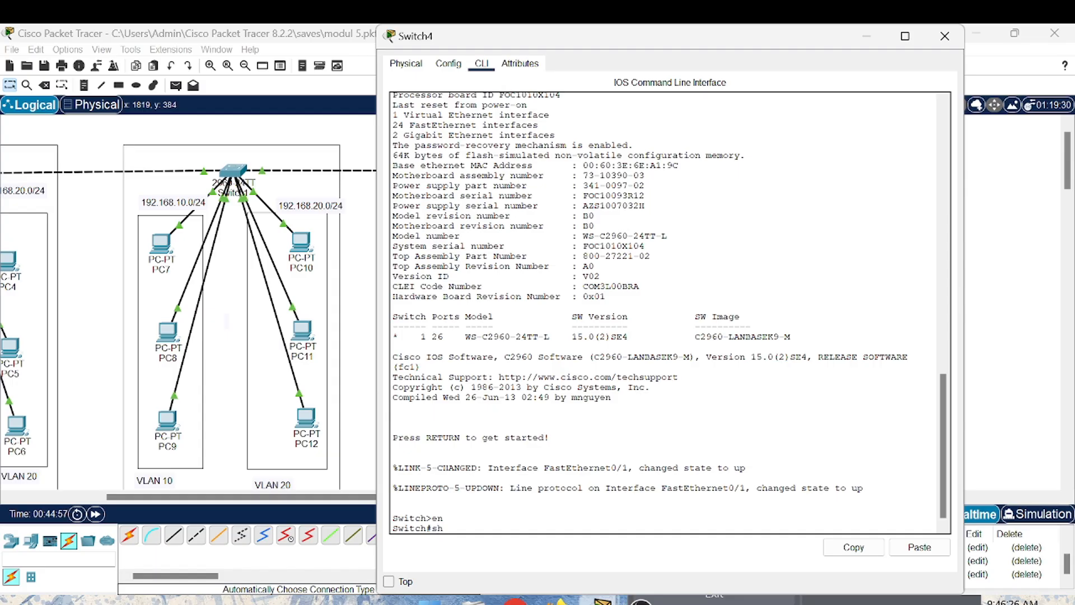
text(ow interface fa0/1 switchp)
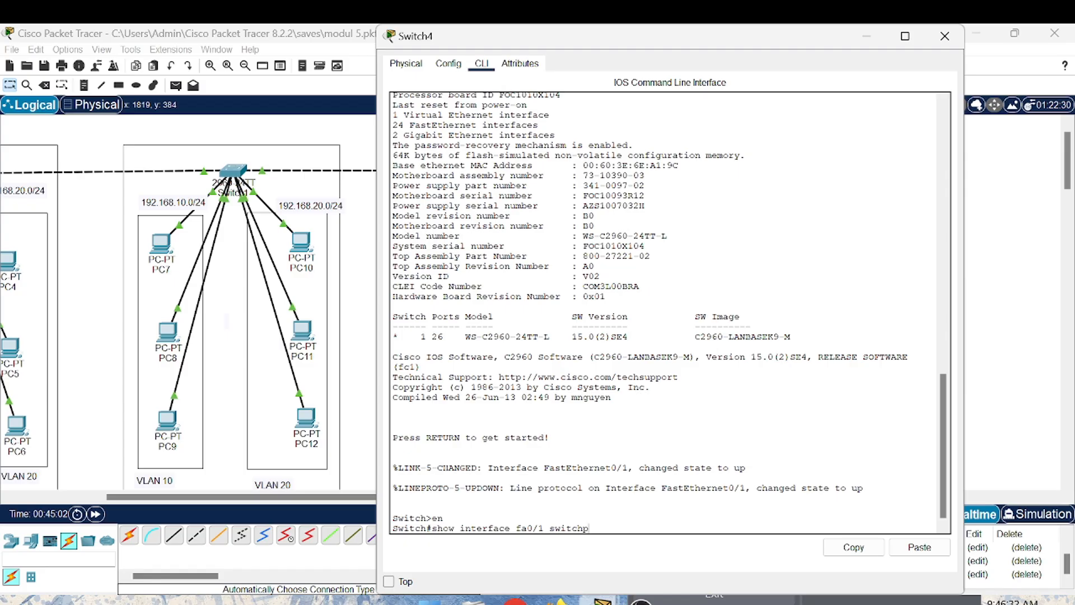
text(ort)
key(Return)
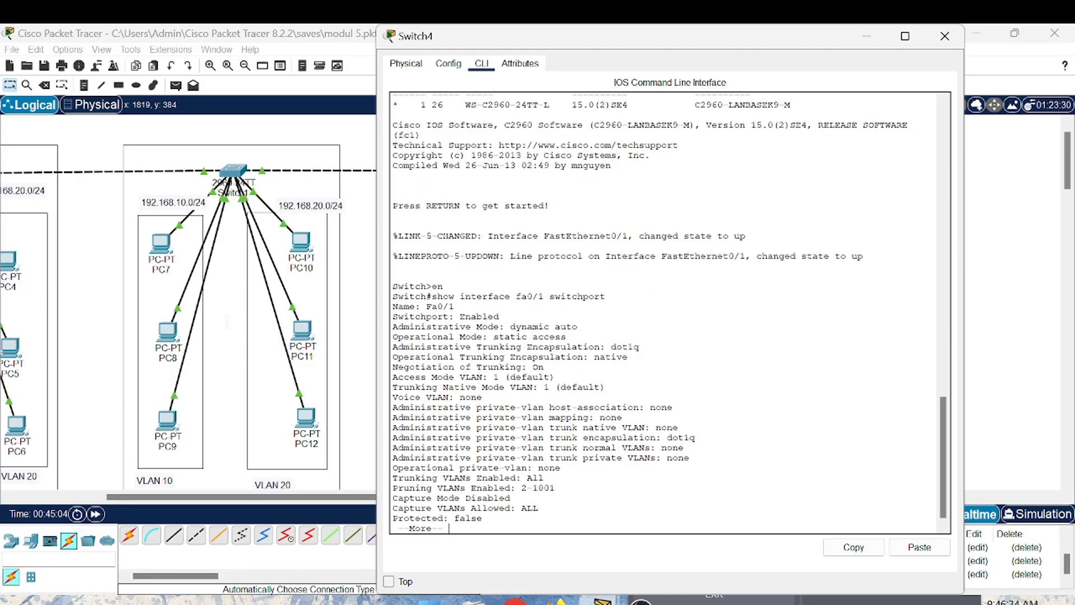
key(Return)
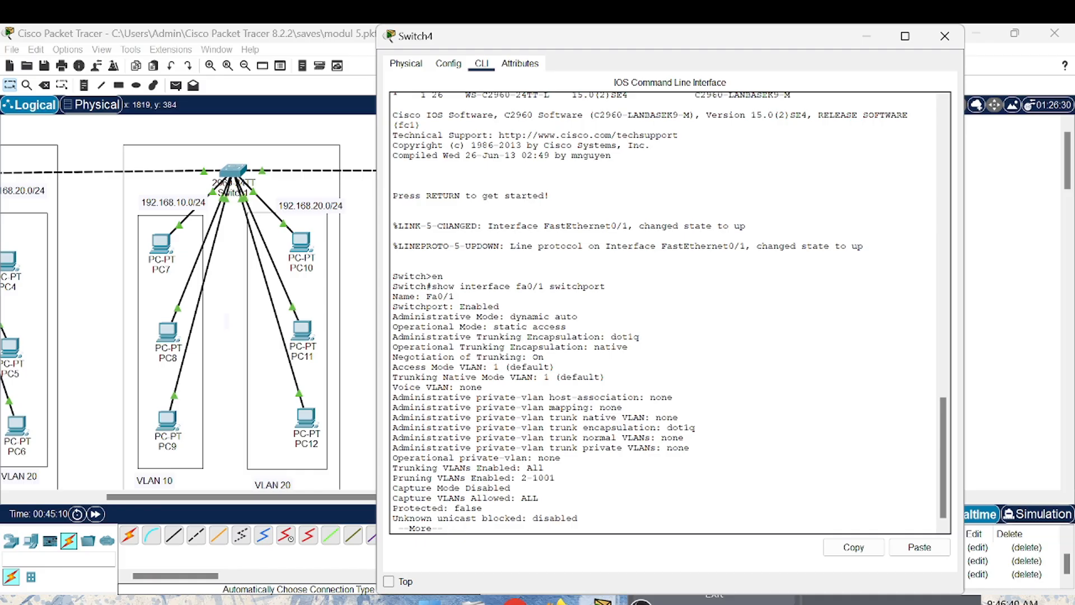
key(space)
key(Return)
key(Return)
key(Return)
key(Return)
key(Return)
key(Return)
key(Return)
key(Return)
key(Return)
key(Return)
key(Return)
key(Return)
key(Return)
key(Return)
- Enter global configuration on Switch4 with conf t and select interface fa 0/1
text(co)
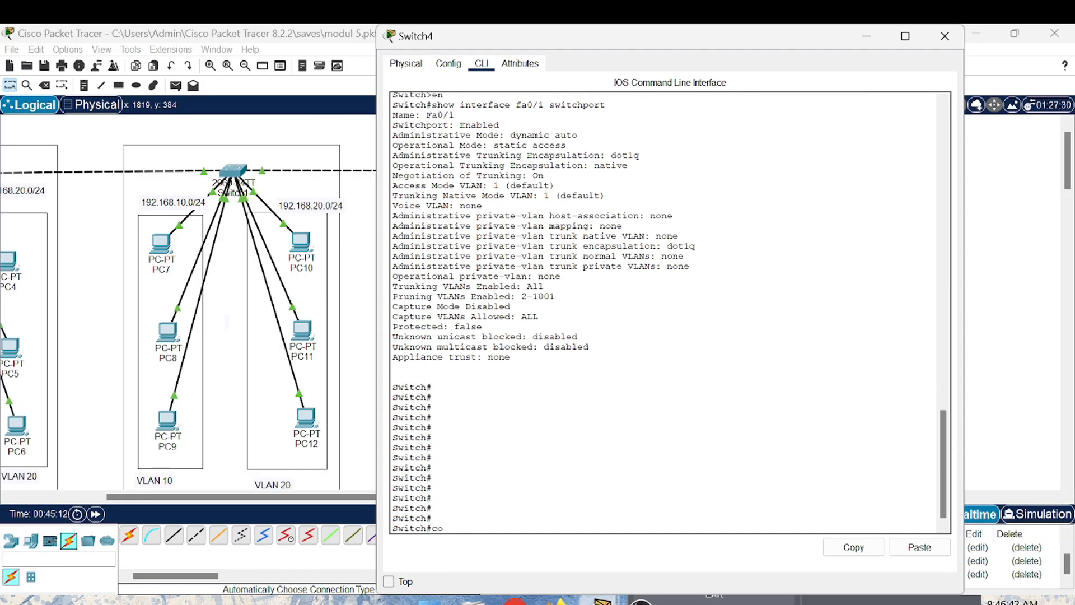
text(nf t)
key(Return)
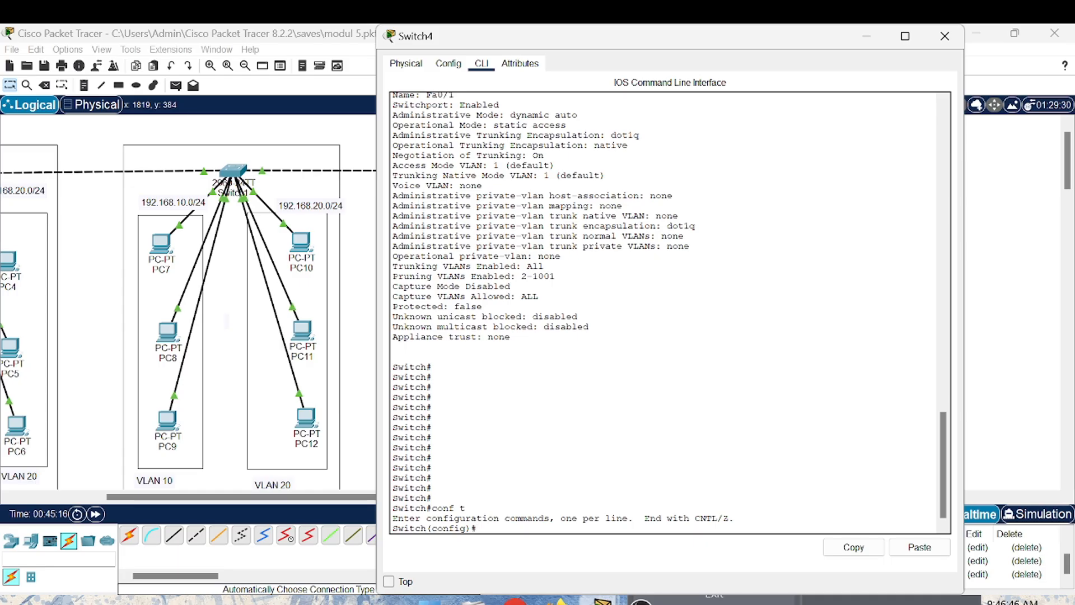
text(interface fa 0/1)
key(Return)
- Set Switch4's fa 0/1 to negotiate trunking with switchport mode dynamic desirable
text(swit)
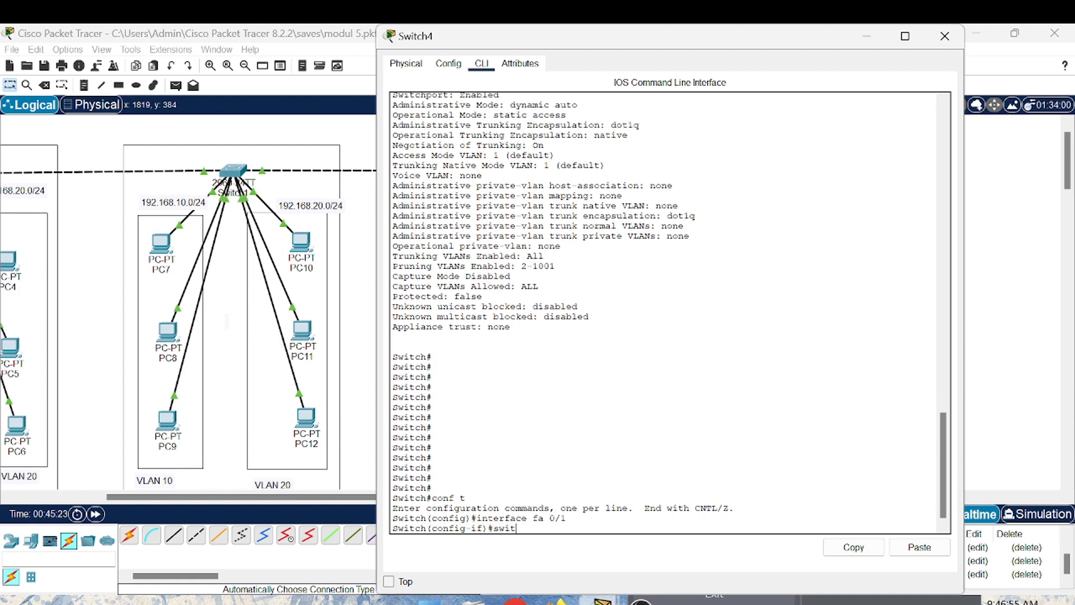
text(chport mode dynimic)
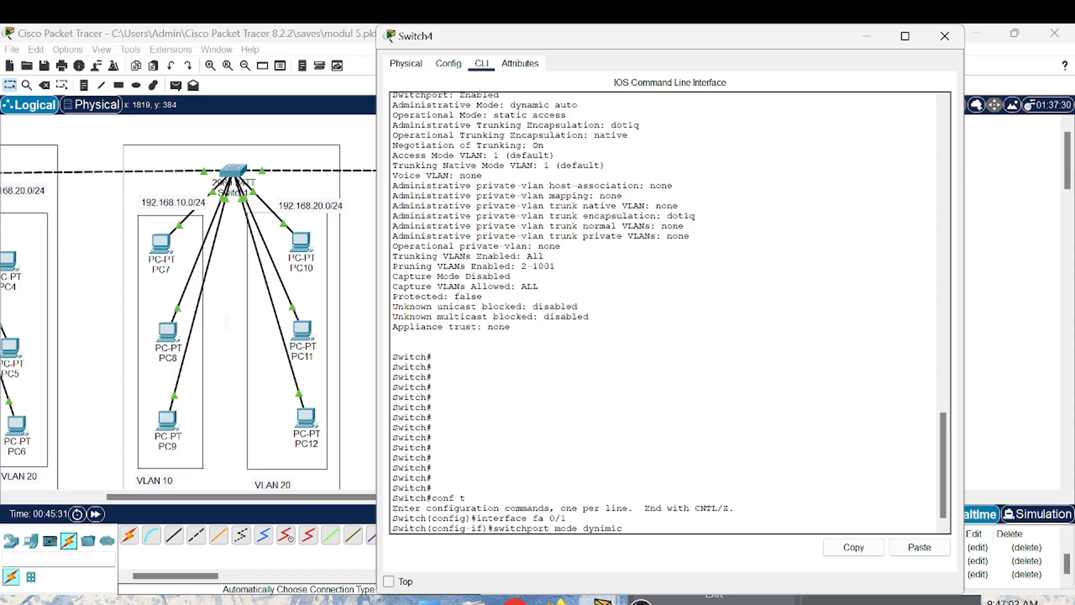
key(BackSpace)
key(BackSpace)
key(BackSpace)
key(BackSpace)
text(amic desirable)
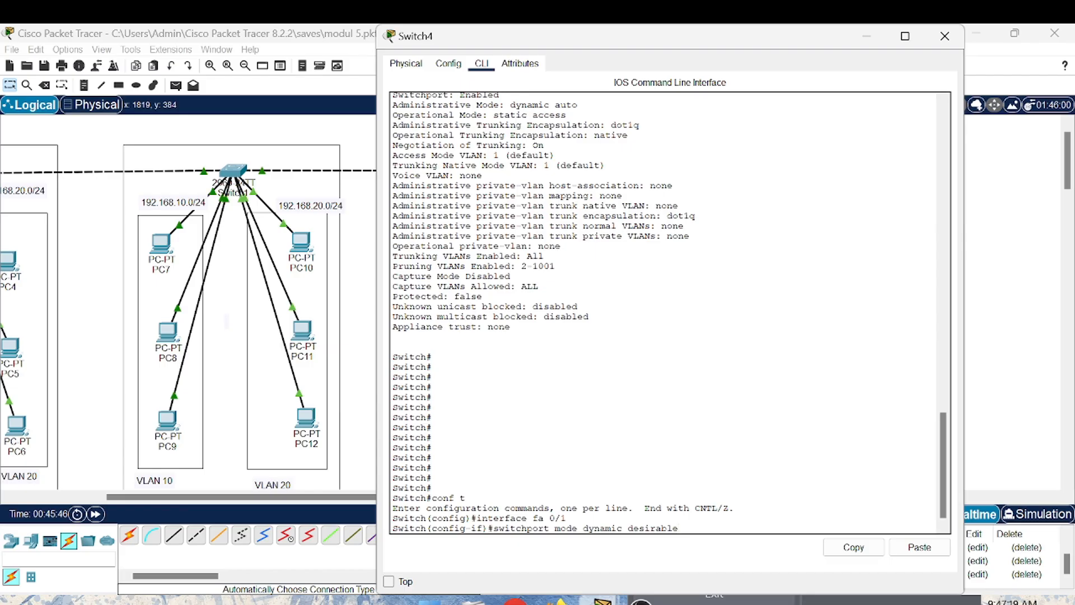
key(Return)
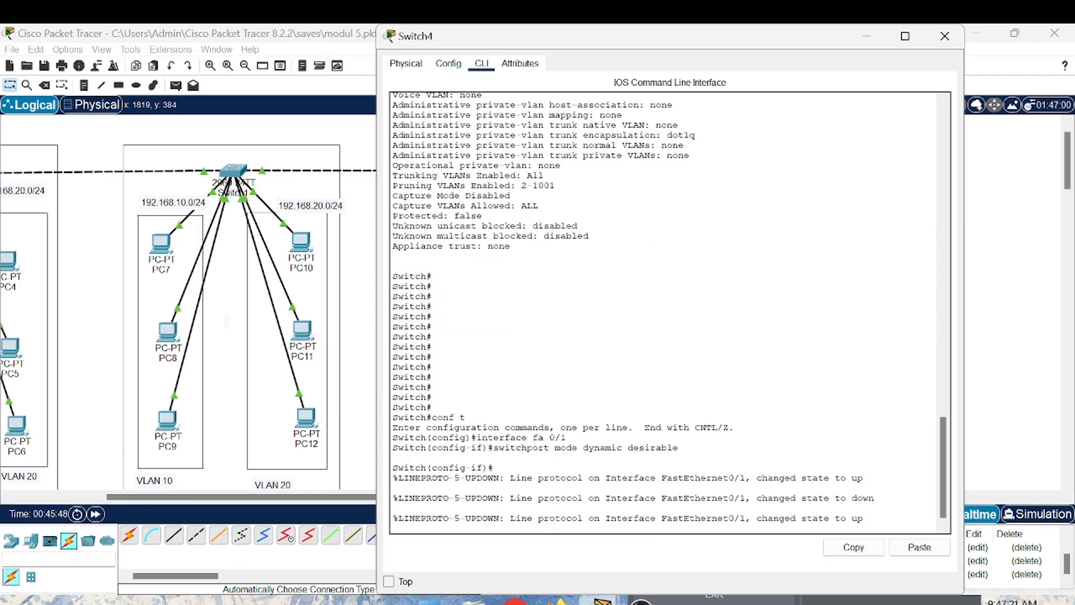
- Run do show interface fa0/1 switchport on Switch4, examine the port's administrative and operational modes, and close the device window
key(Return)
text(do shw)
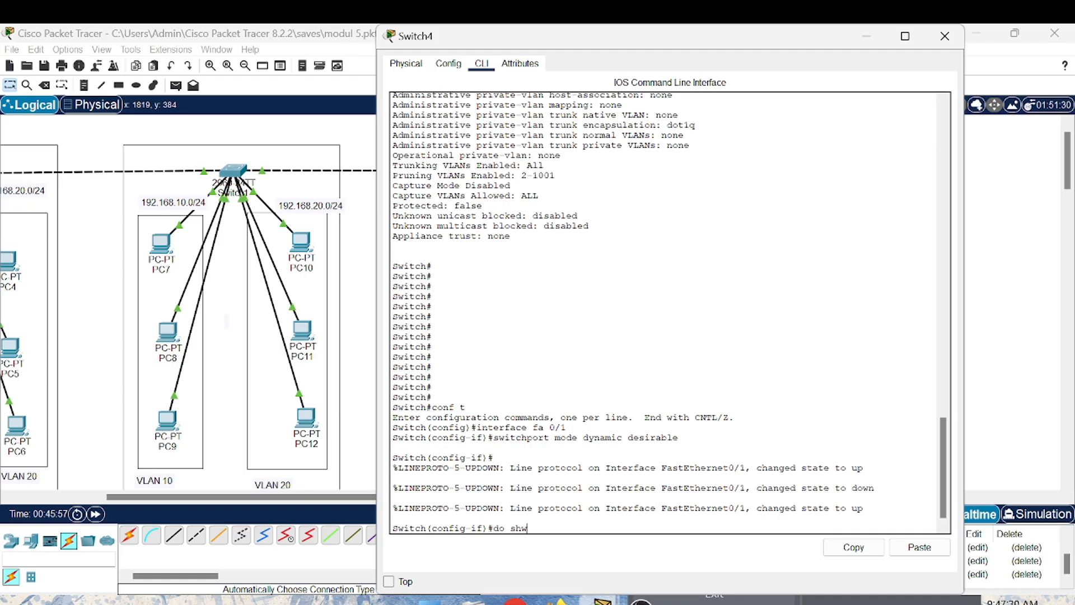
key(BackSpace)
text(ow interface fa0/1 switch)
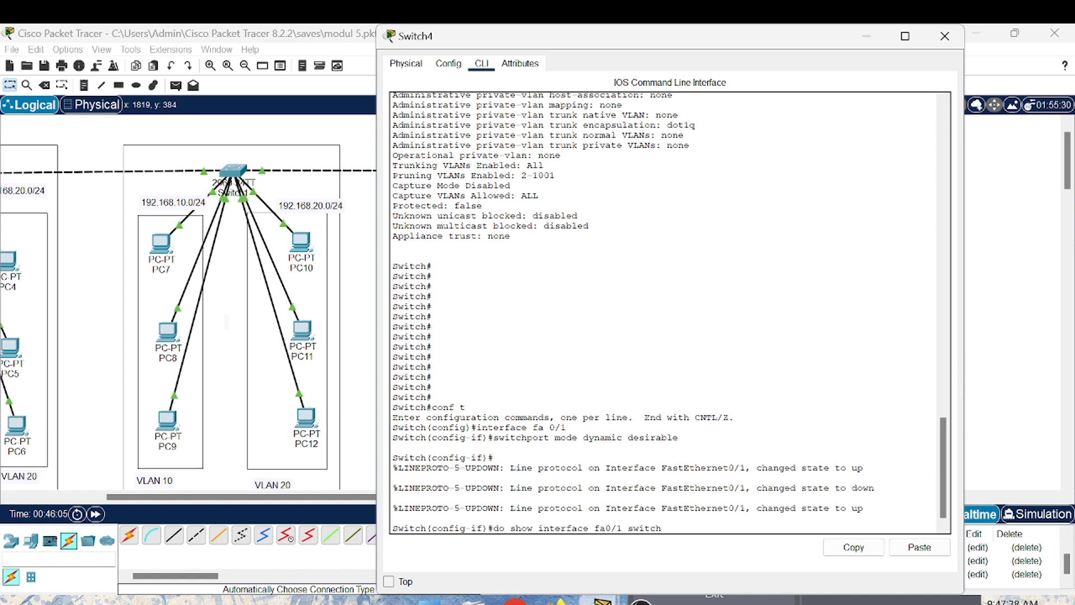
text(port)
key(Return)
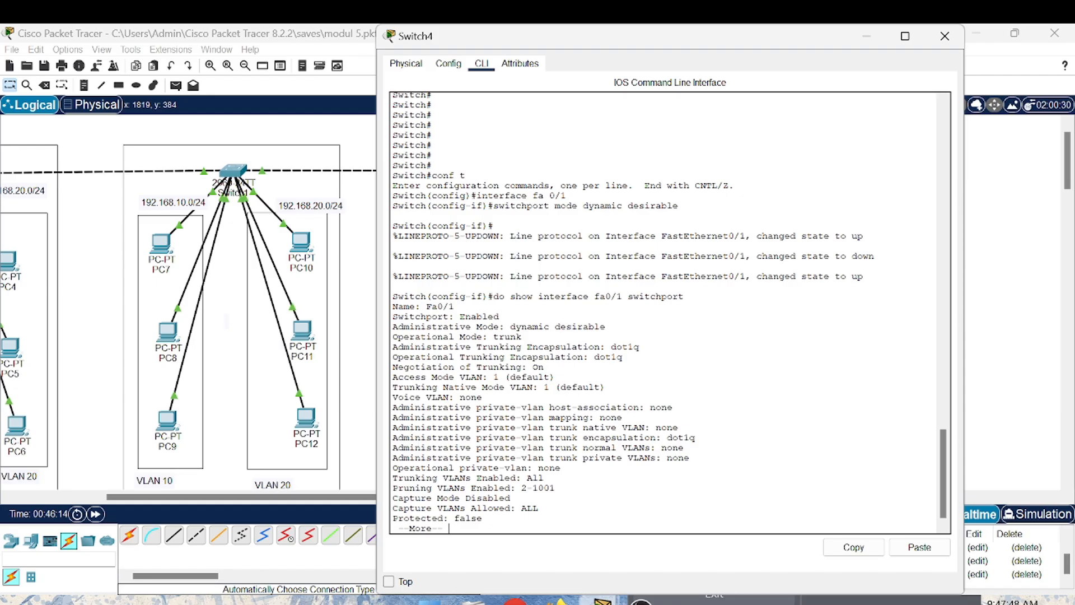
key(space)
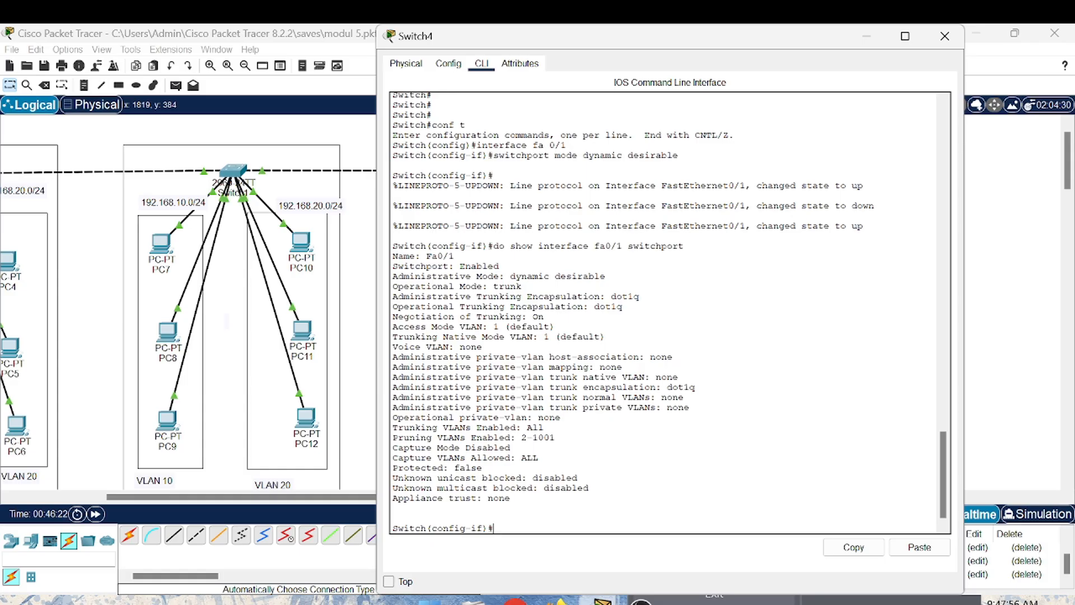
click(946, 37)
- Open Switch3's command line, run show interface fa0/1 switchport, and page through the full output to examine its trunking settings
click(749, 324)
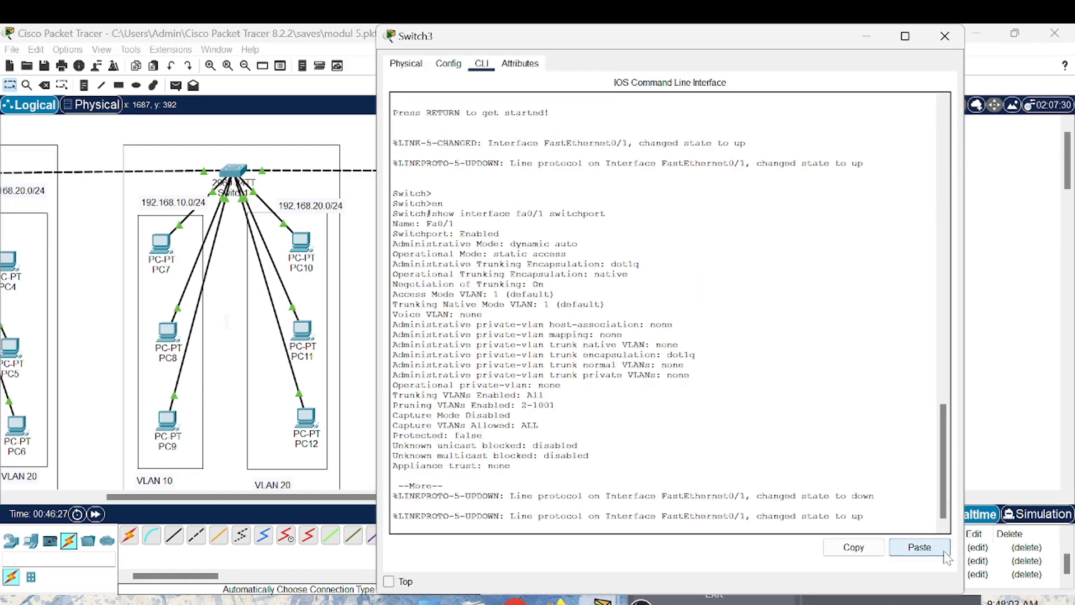
key(Return)
key(Return)
key(Return)
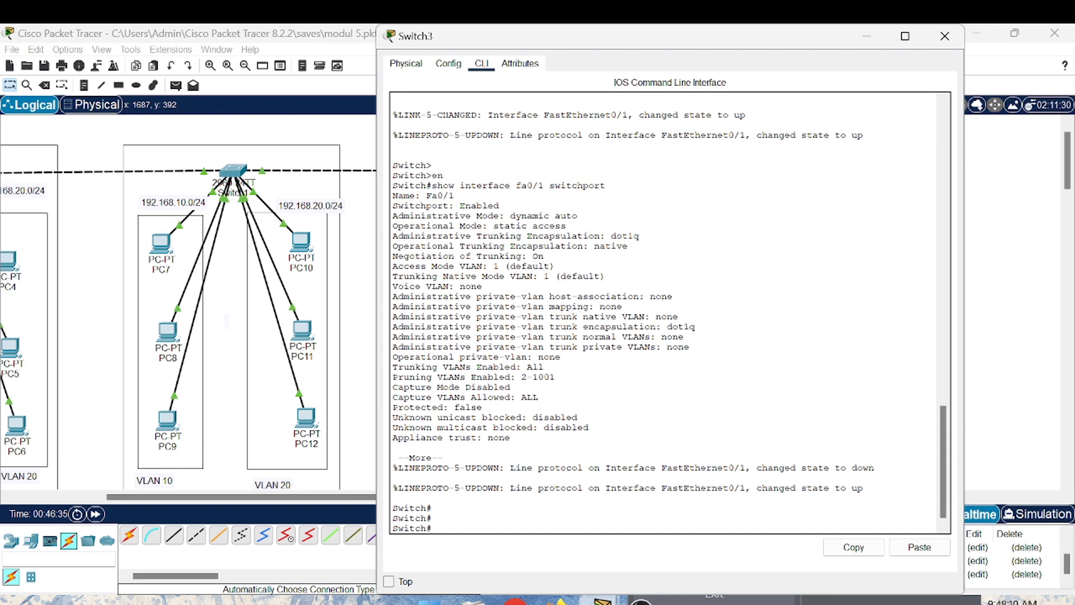
text(show i)
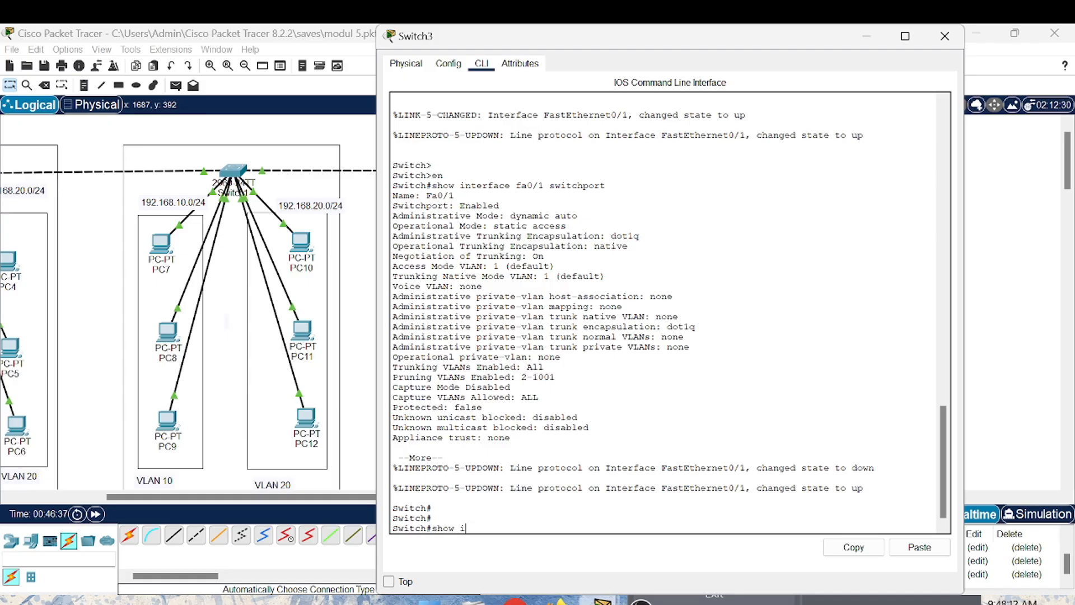
text(nterface fa0/1 switchpo)
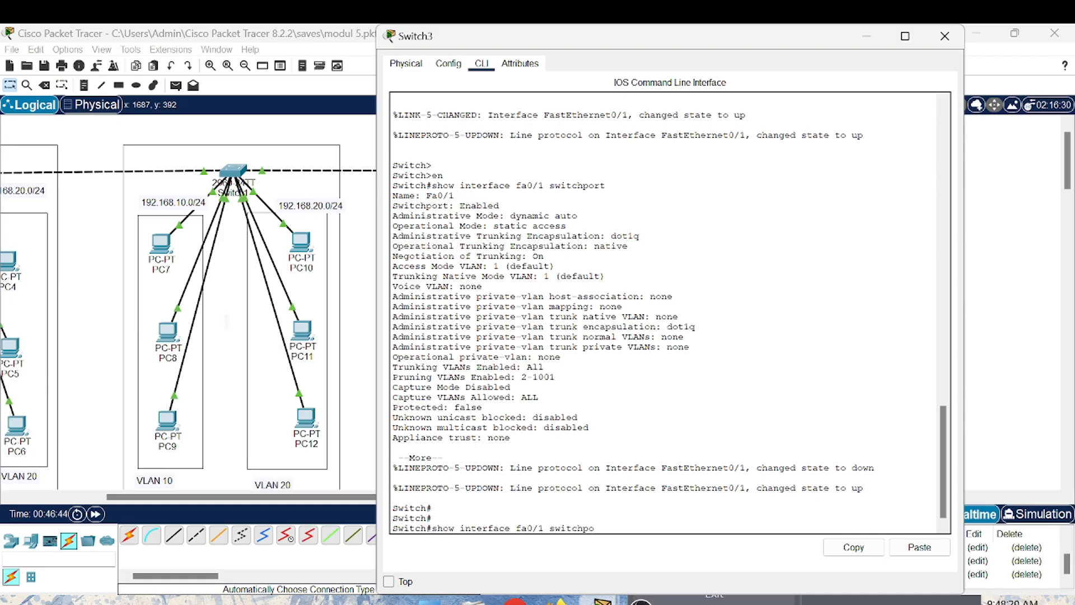
text(rt)
key(Return)
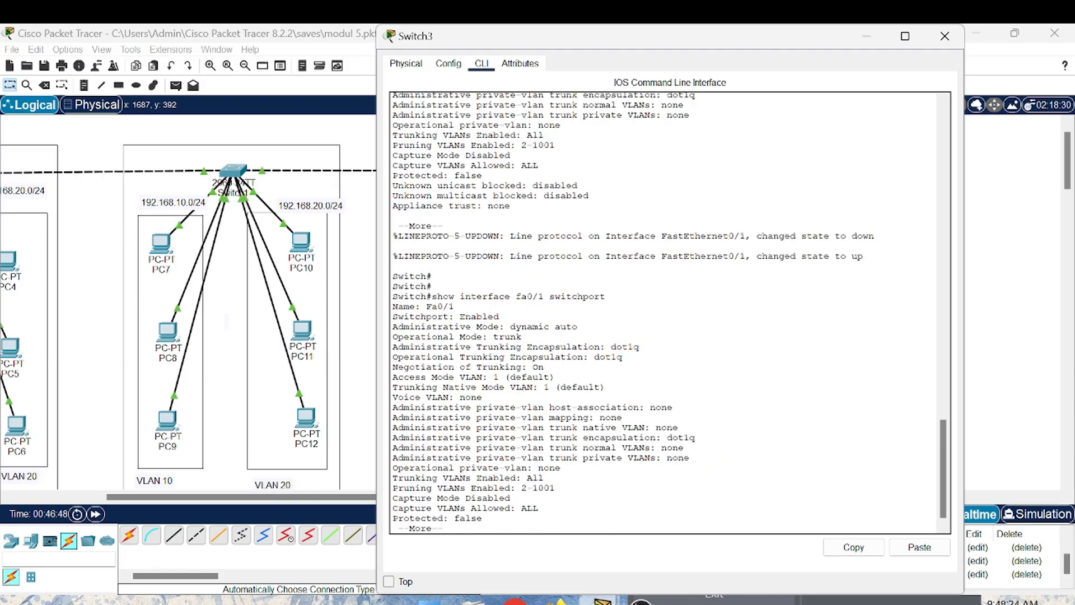
key(space)
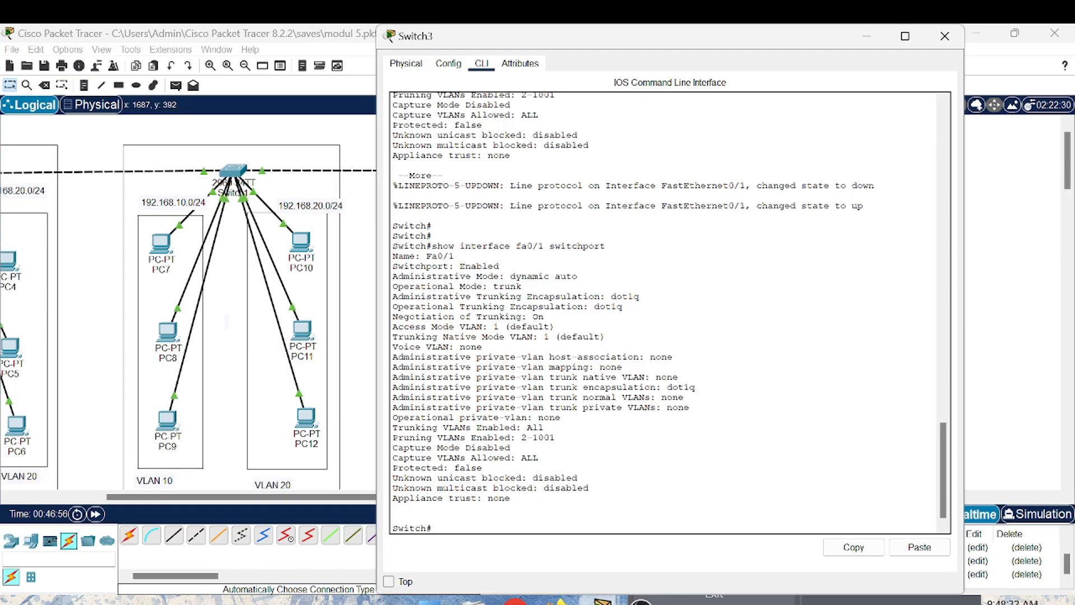
- Enter global configuration on Switch3 with conf t and select interface fa0/1
text(conf t)
key(Return)
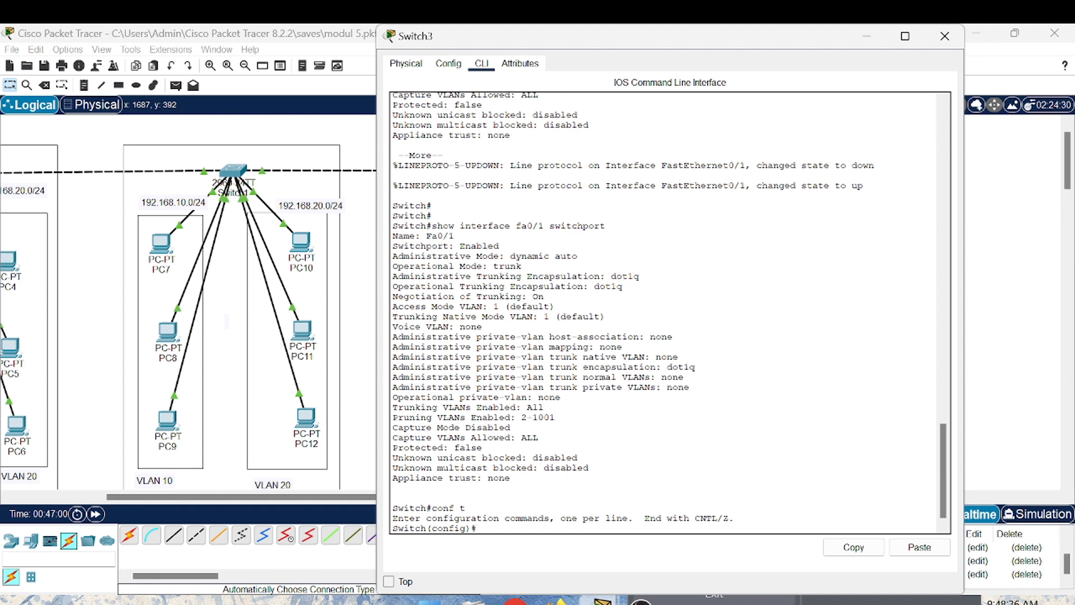
text(interf)
text(ace fa0/1)
key(Return)
- Set Switch3's fa0/1 to static trunking with switchport mode trunk
text(switch)
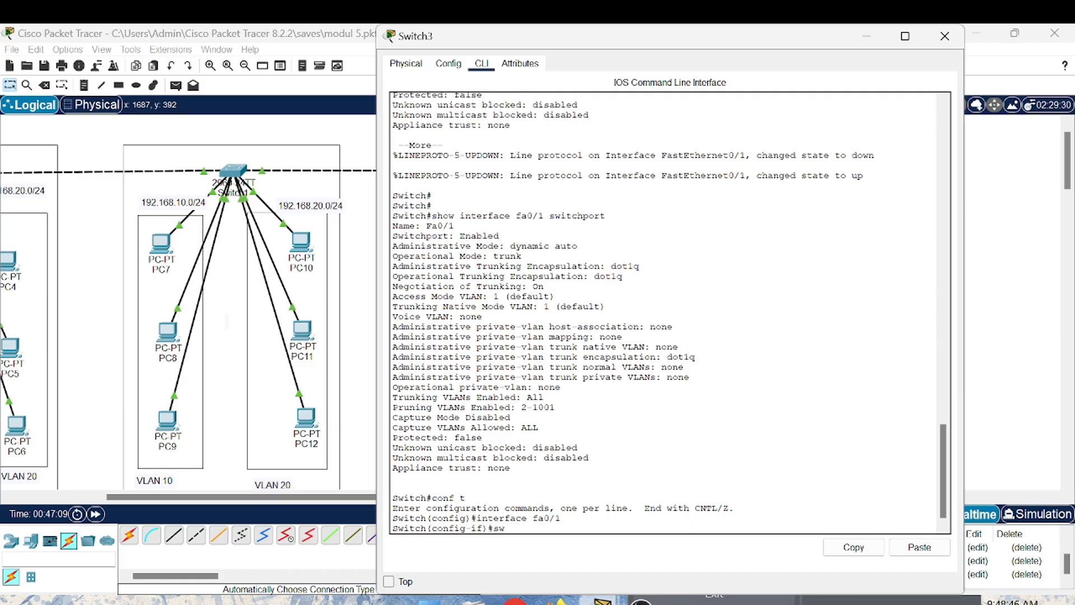
text(por)
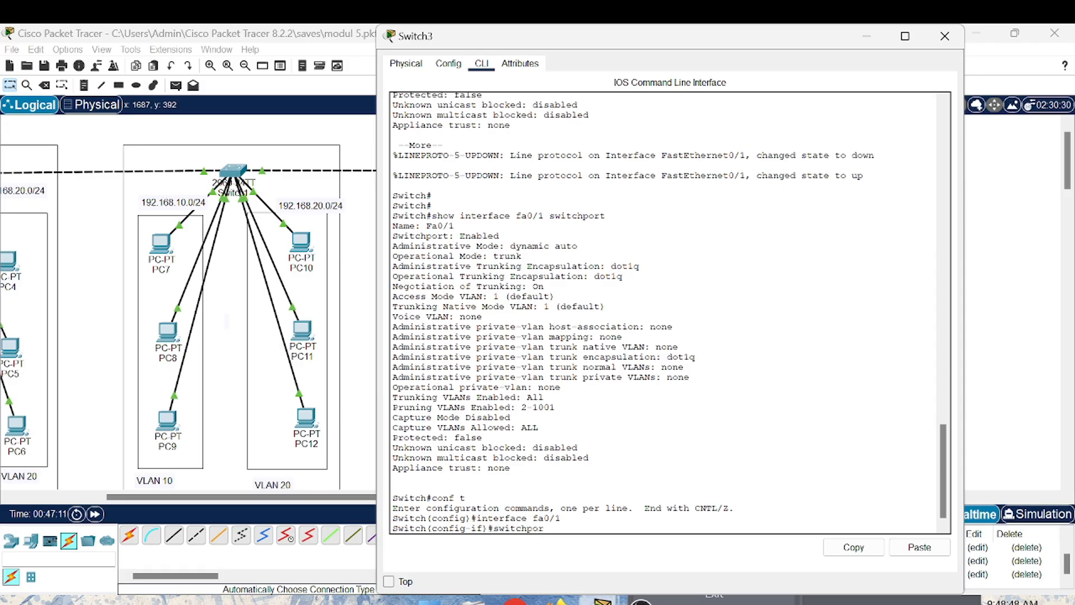
text(t mode trunk)
key(Return)
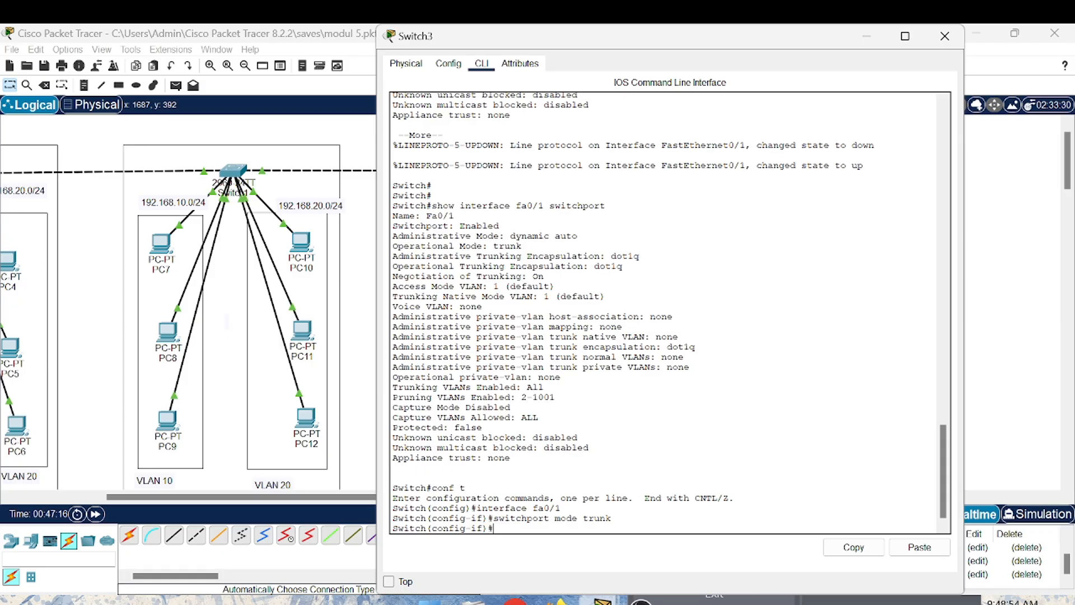
- Run do show interface fa0/1 switchport on Switch3, examine the port's administrative and operational modes, and close the device window
text(do show interface fa0/1 sw)
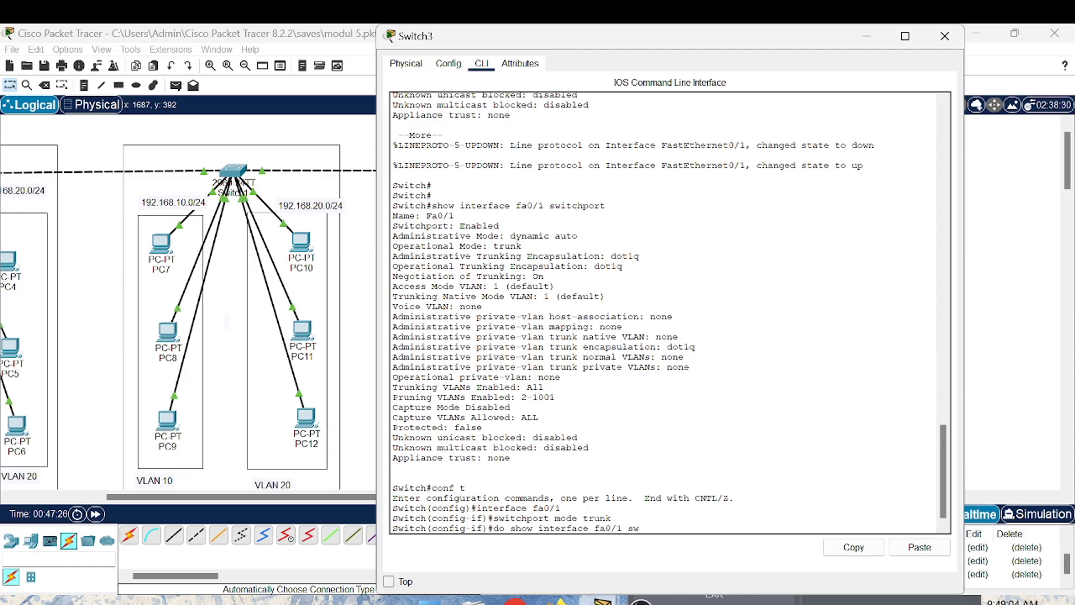
text(itchport)
key(Return)
key(space)
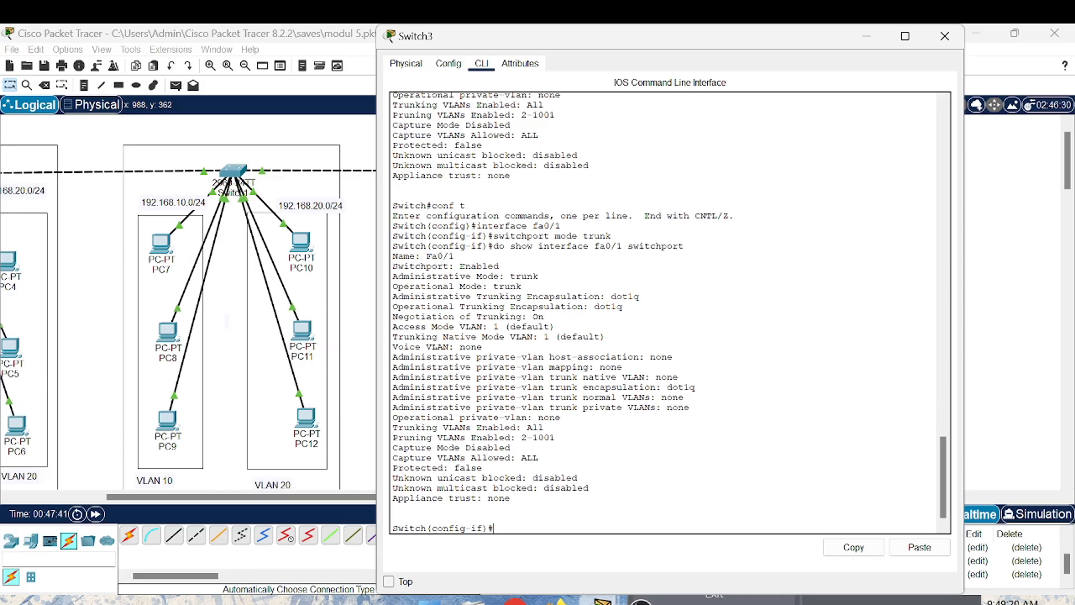
click(950, 44)
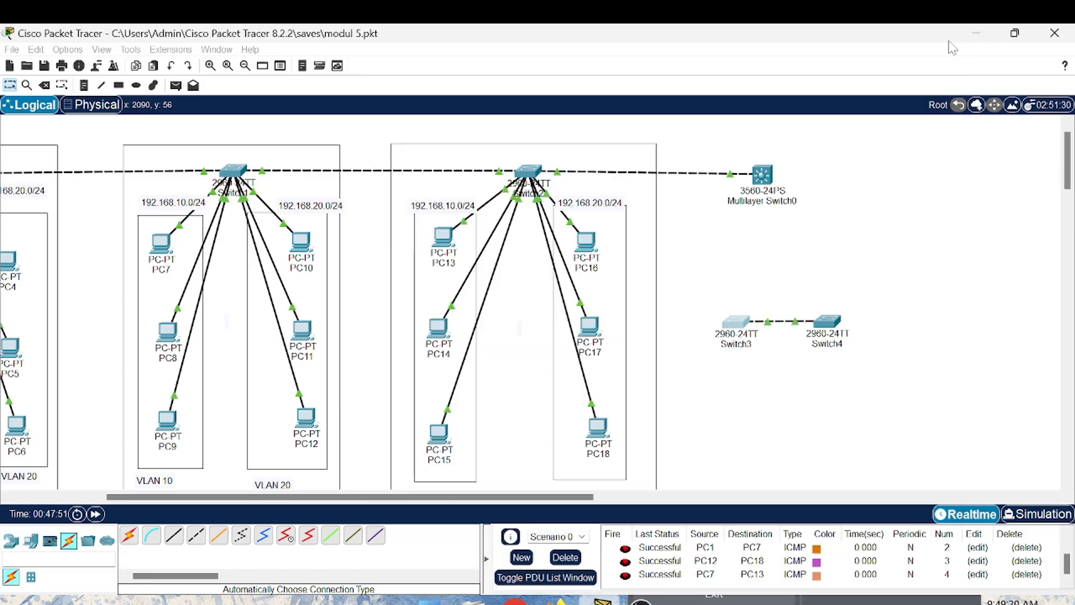
- Switch to Simulation mode and delete all existing PDUs of Scenario 0
click(1021, 520)
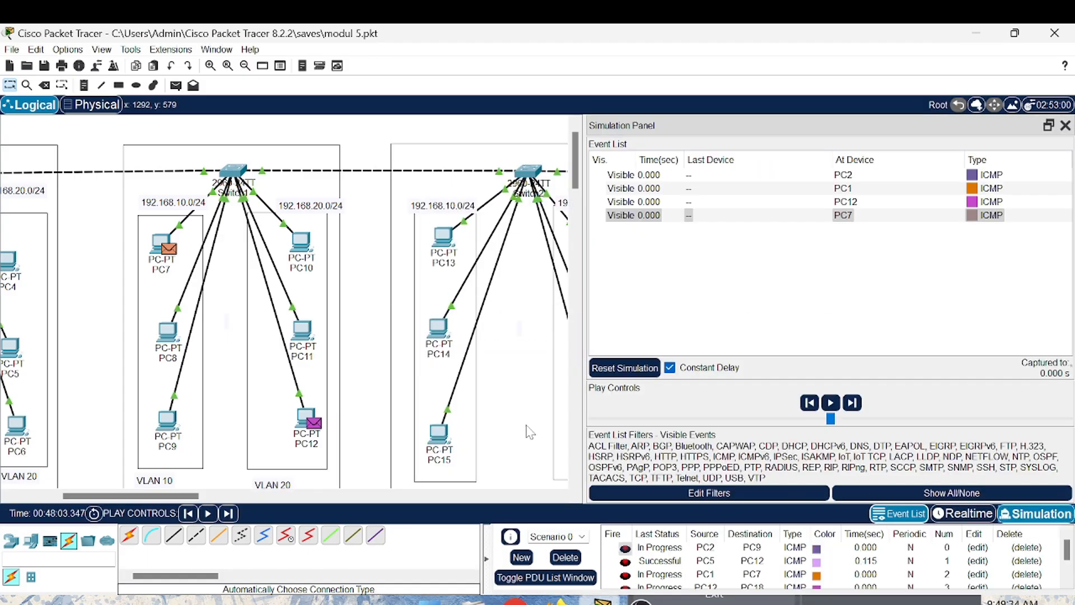
scroll(529, 432, right, 8)
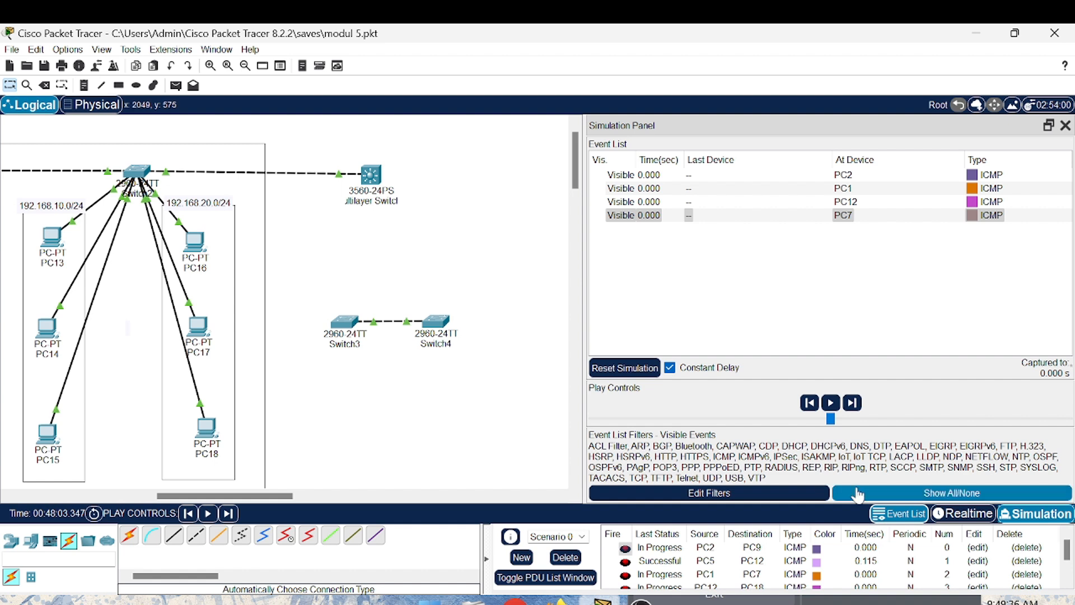
click(573, 558)
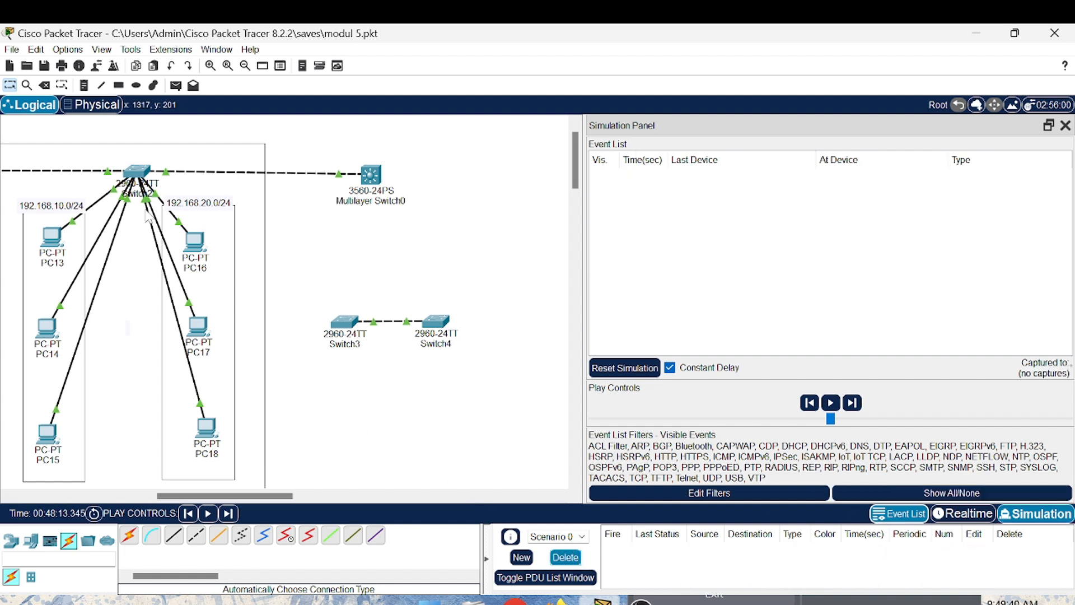
- Add a simple PDU from PC11 to PC16 and advance the simulation by two capture steps
click(176, 89)
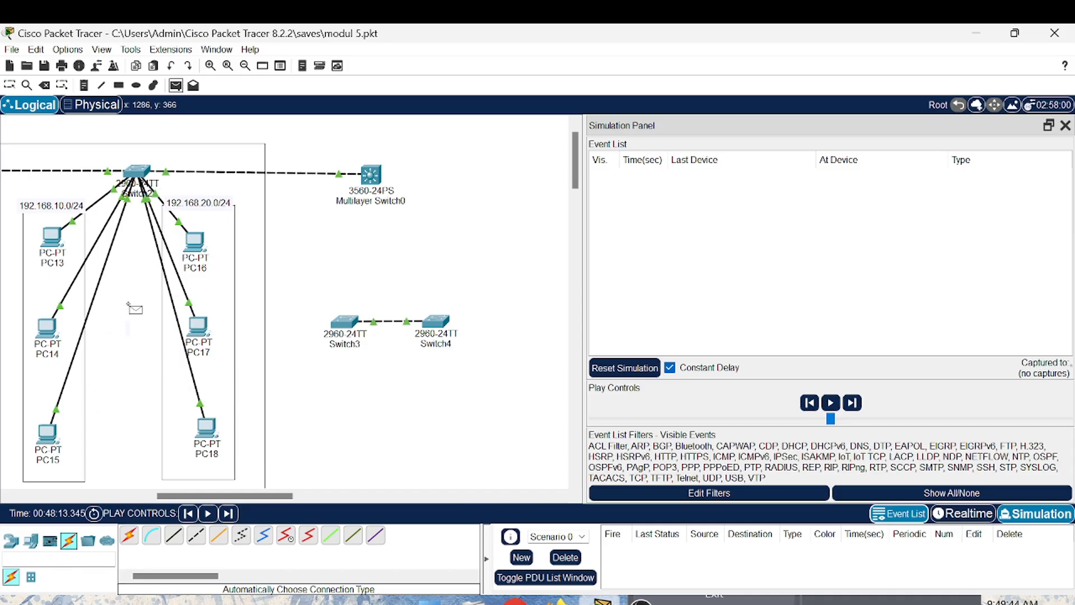
scroll(134, 308, left, 5)
scroll(133, 308, right, 5)
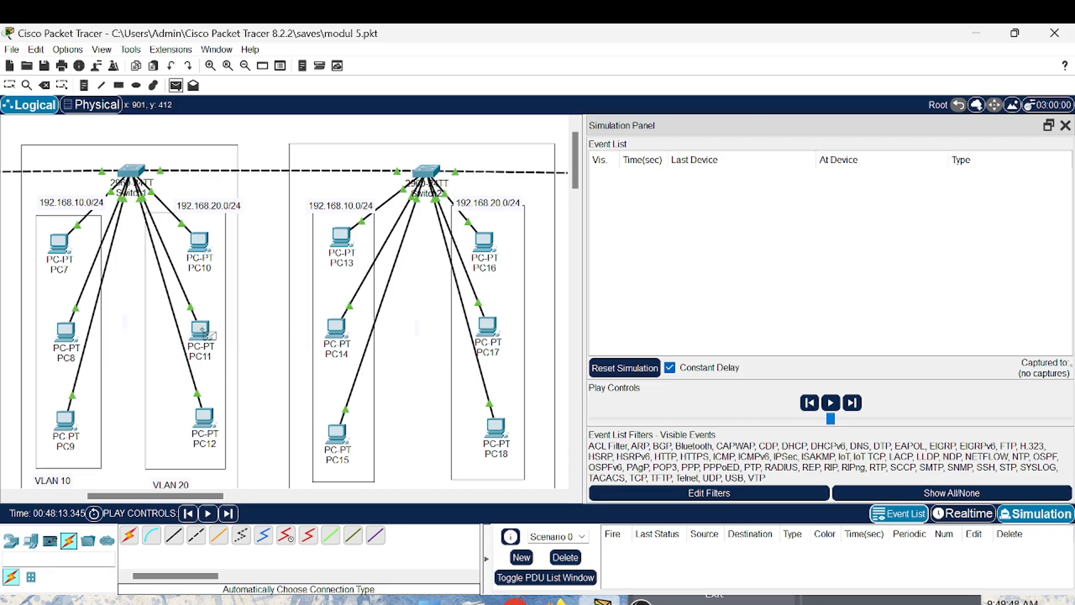
click(201, 327)
click(485, 238)
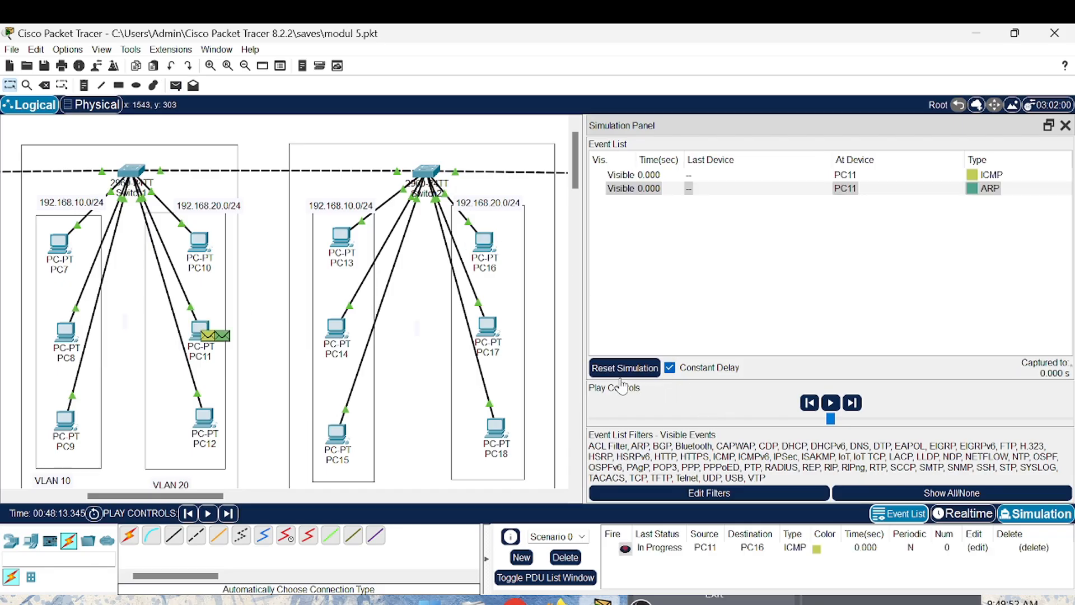
click(230, 516)
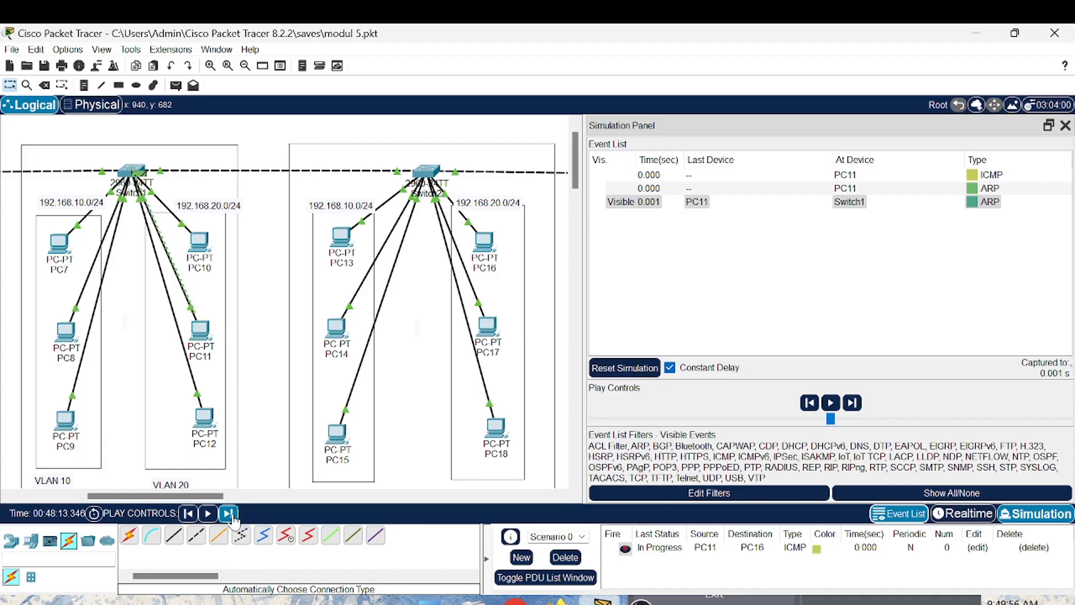
click(228, 514)
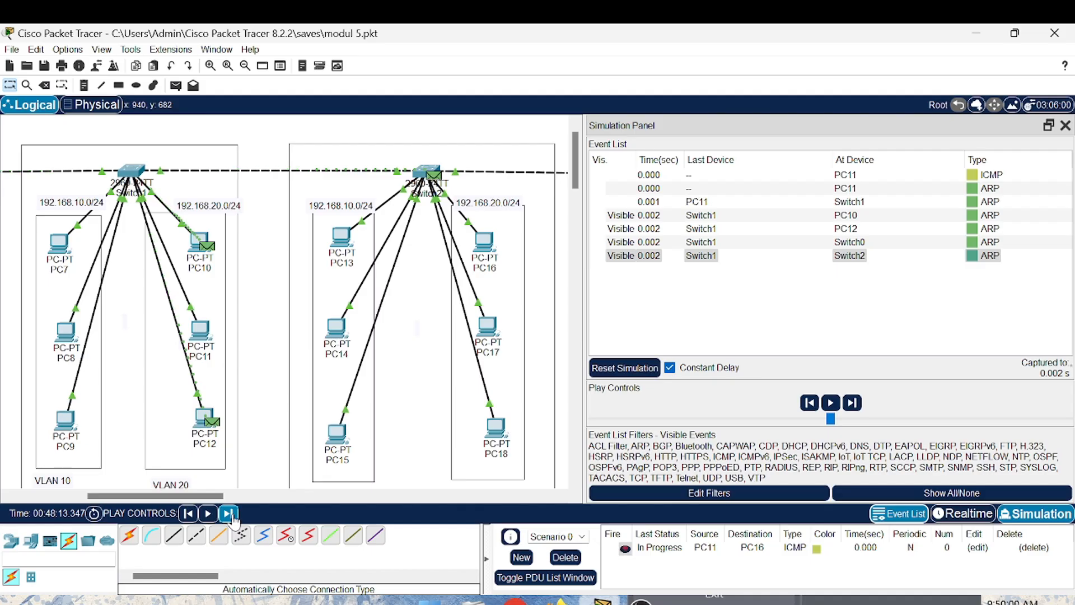
- Inspect the inbound Layer 2 dot1q header details of the ARP event at Switch2, and return to Realtime mode
click(977, 259)
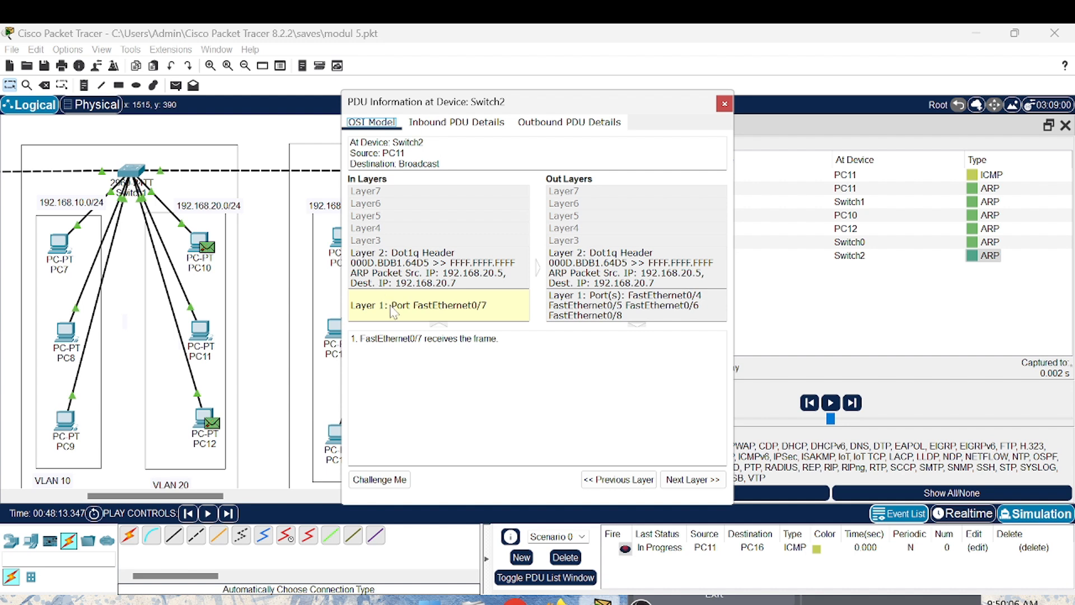
click(385, 273)
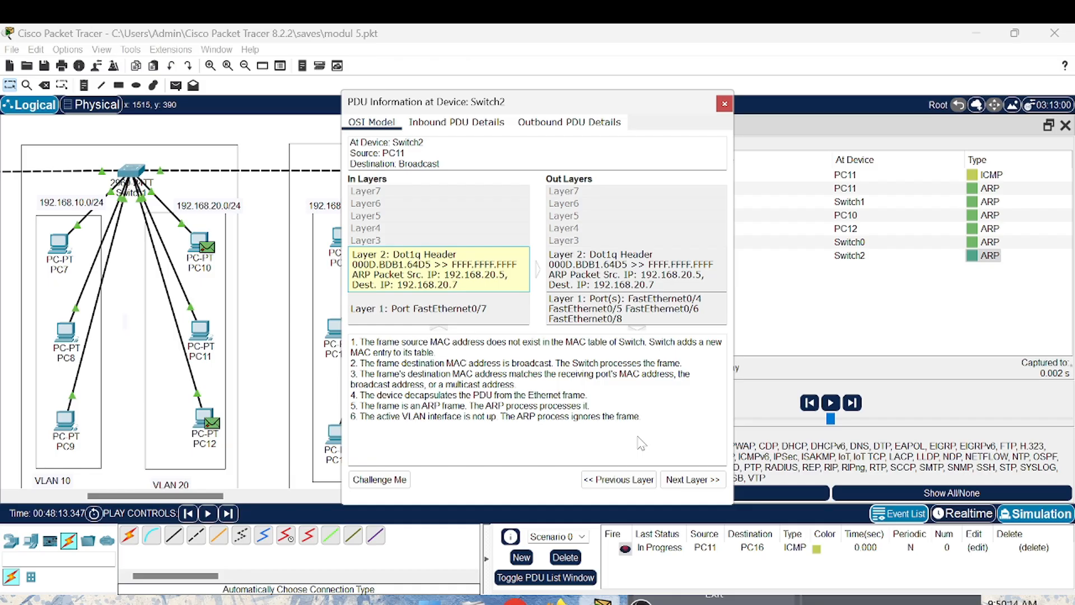
click(724, 107)
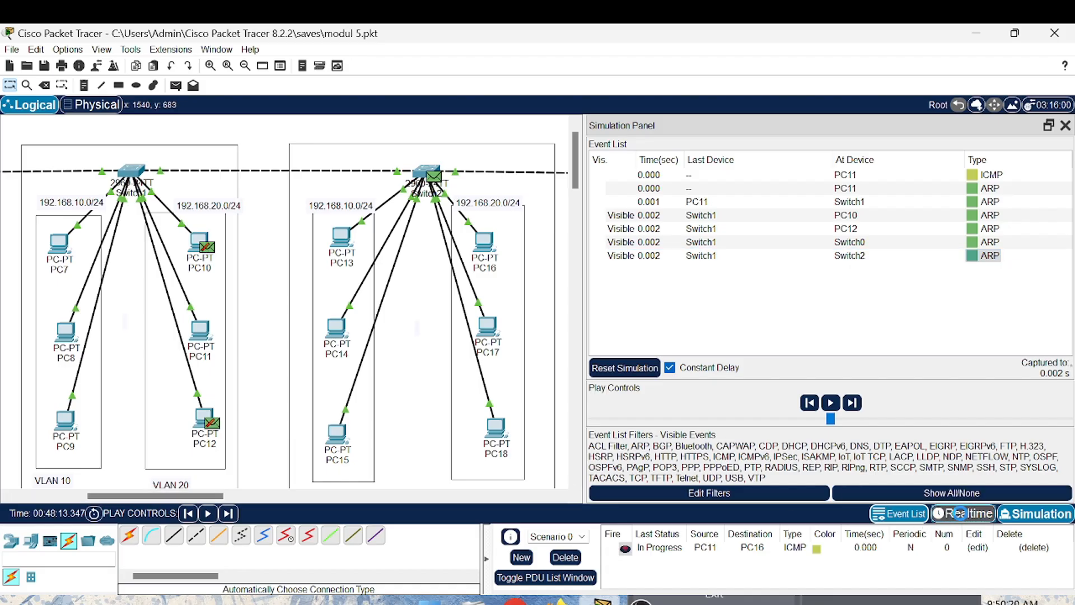
click(962, 516)
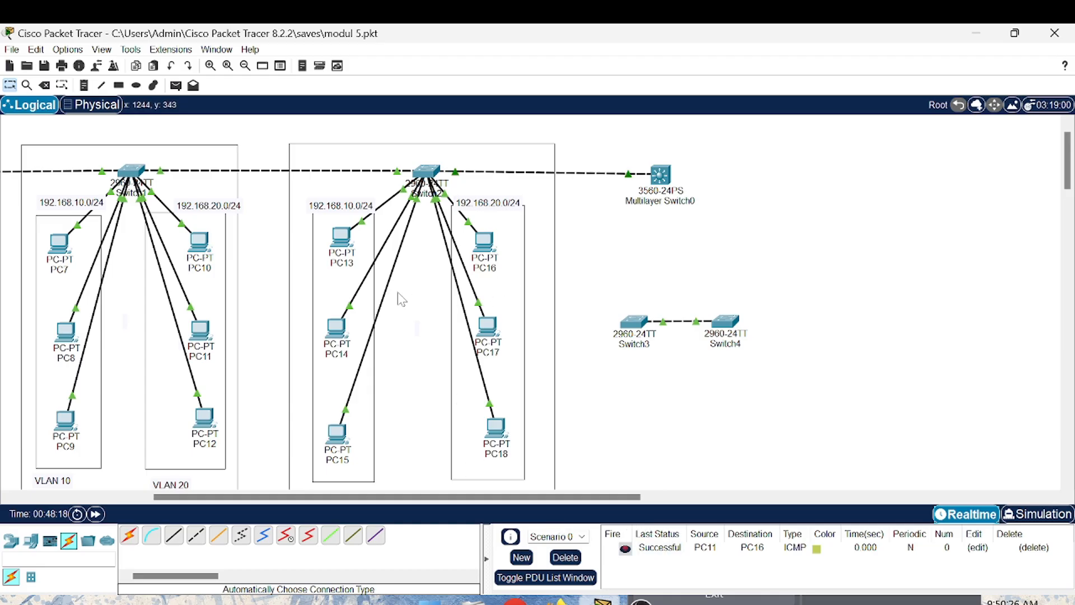
- Open Switch0's command line and enter privileged mode with en
scroll(400, 300, left, 5)
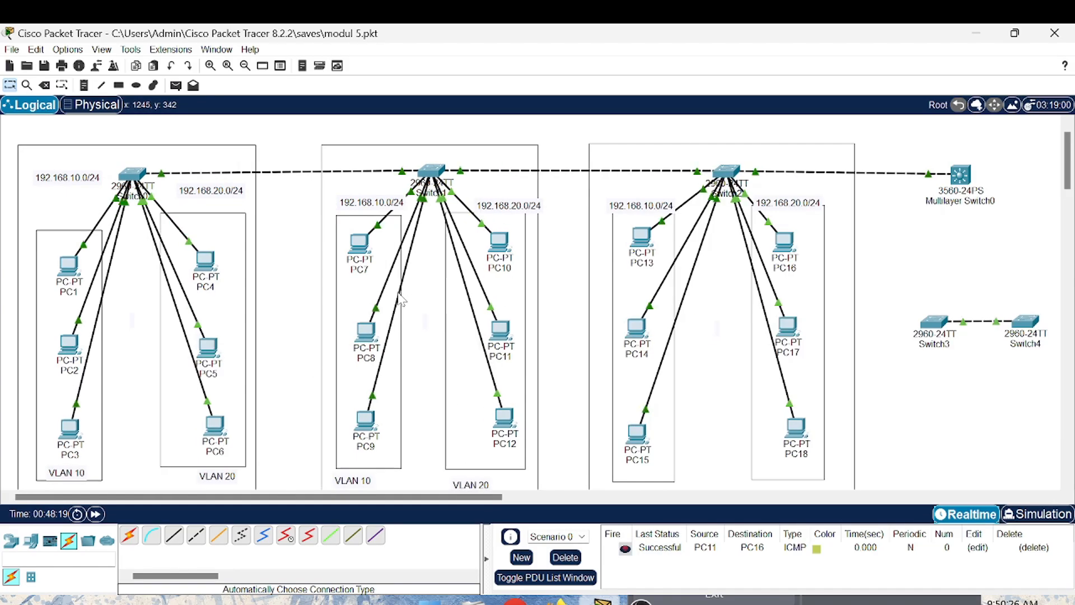
click(128, 173)
click(129, 174)
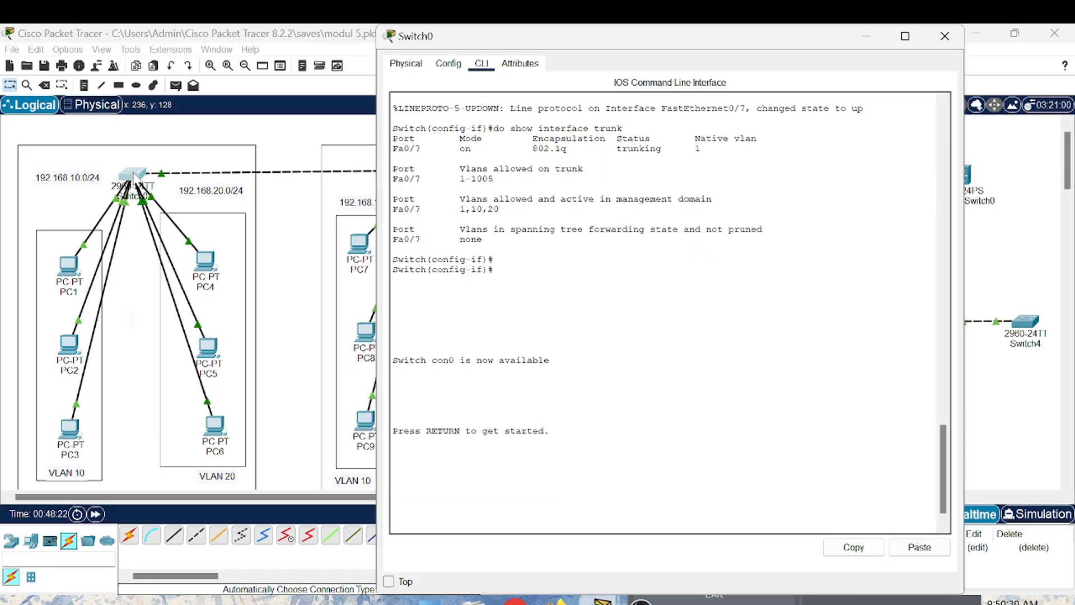
scroll(644, 280, down, 1)
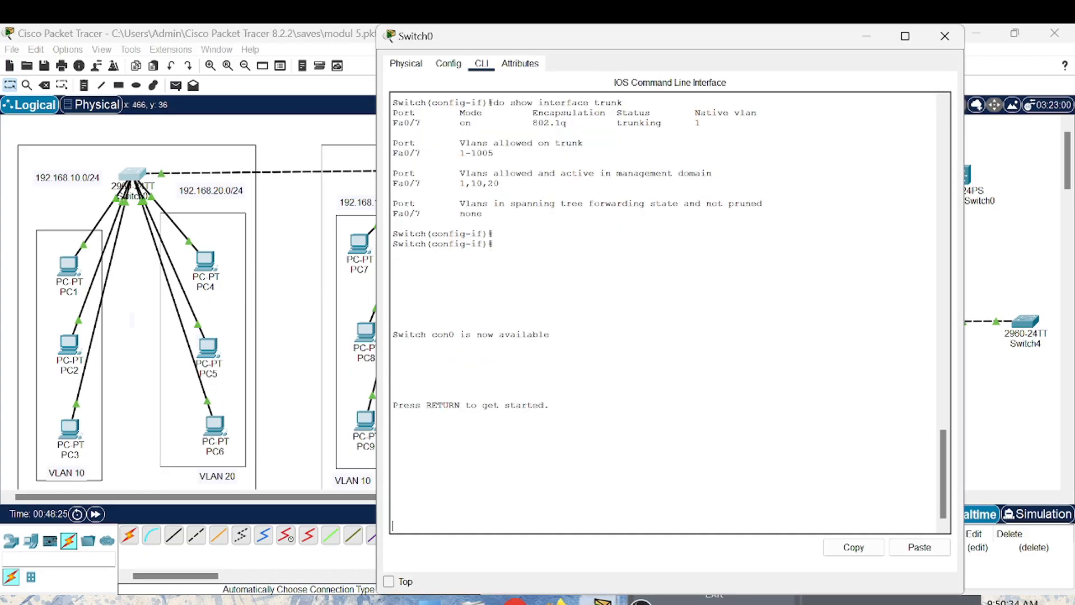
key(Return)
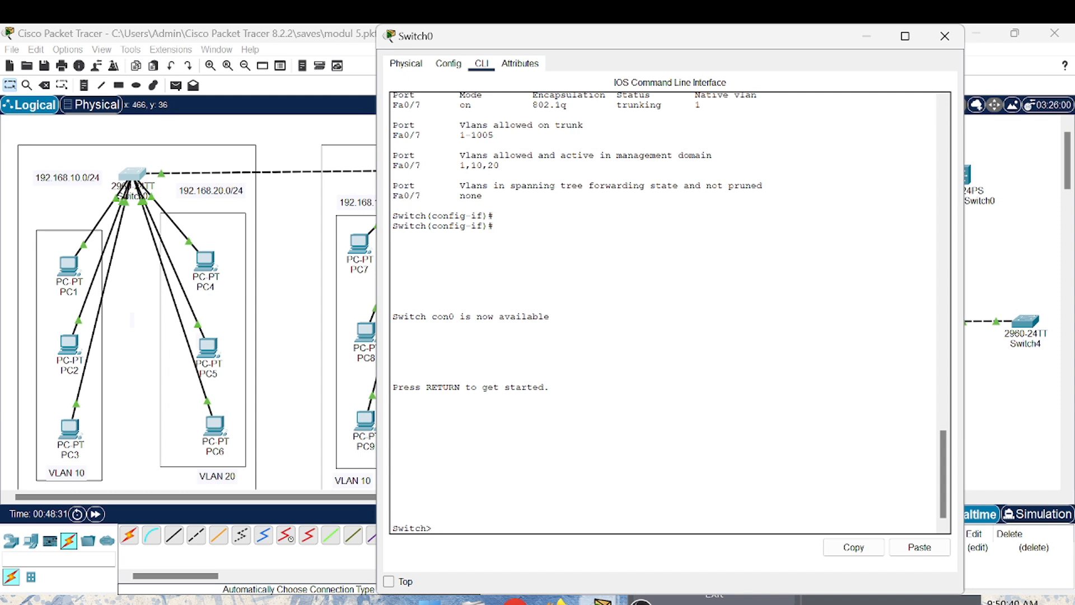
text(en)
key(Return)
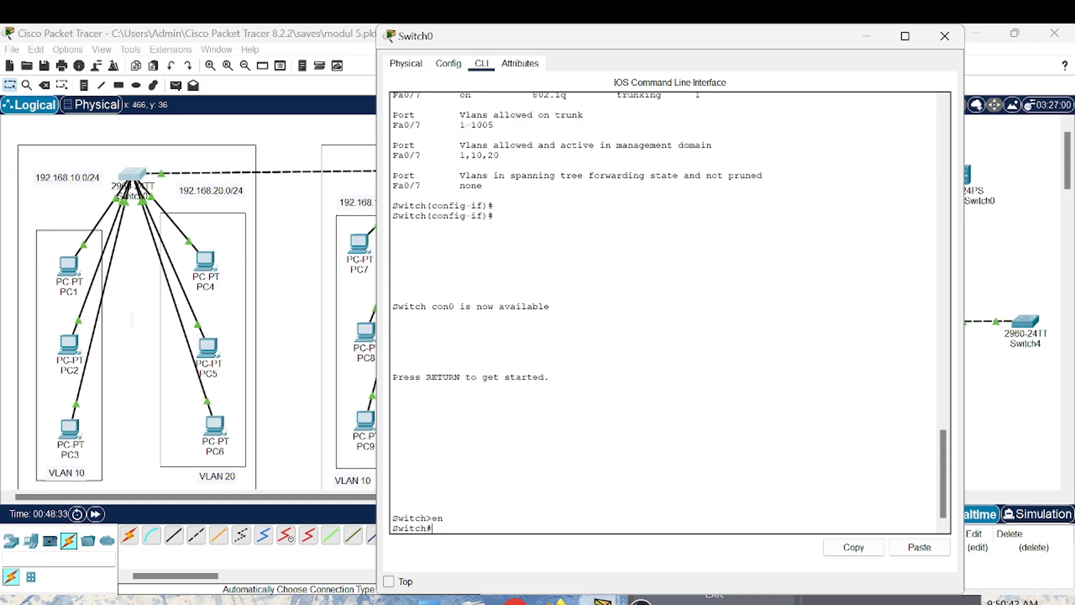
- Run show interface trunk on Switch0, examine the trunk port and its allowed VLANs, and close the device window
text(show interface trunk)
key(Return)
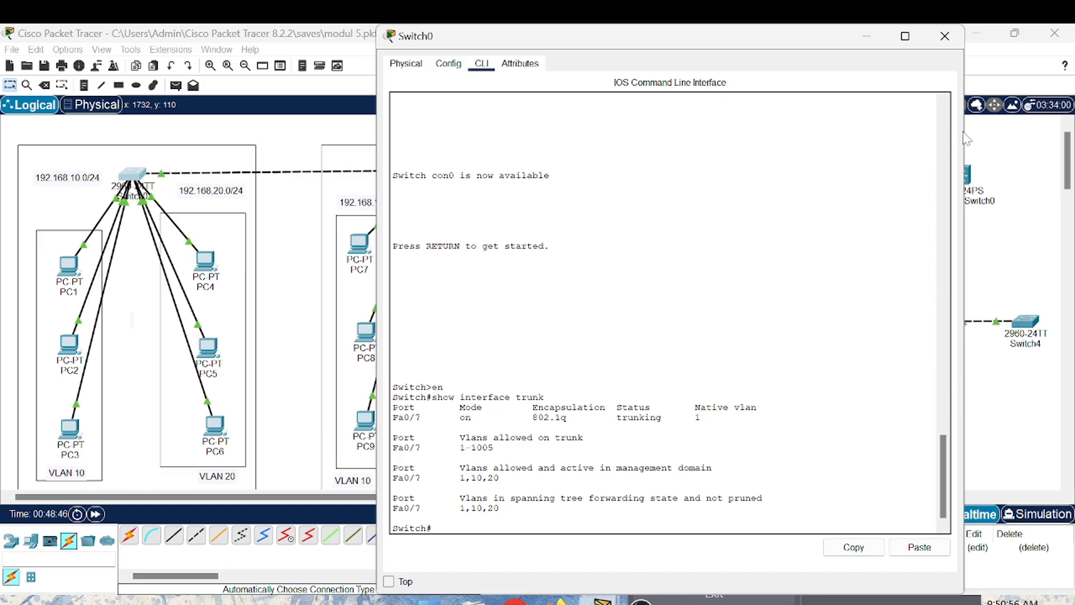
click(946, 39)
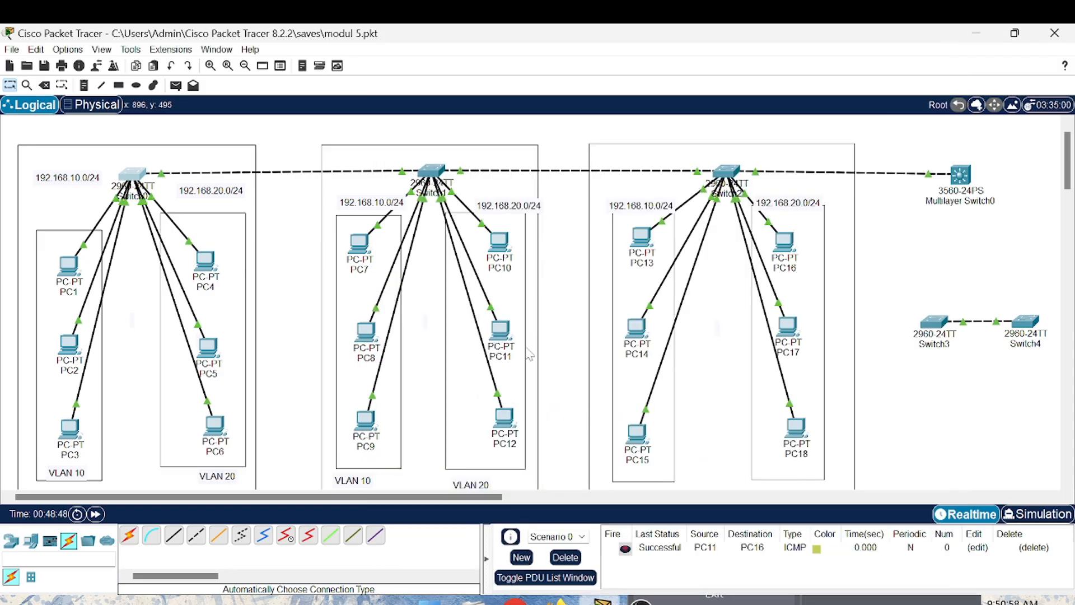
- Open Switch1's command line and enter privileged mode with en
click(432, 169)
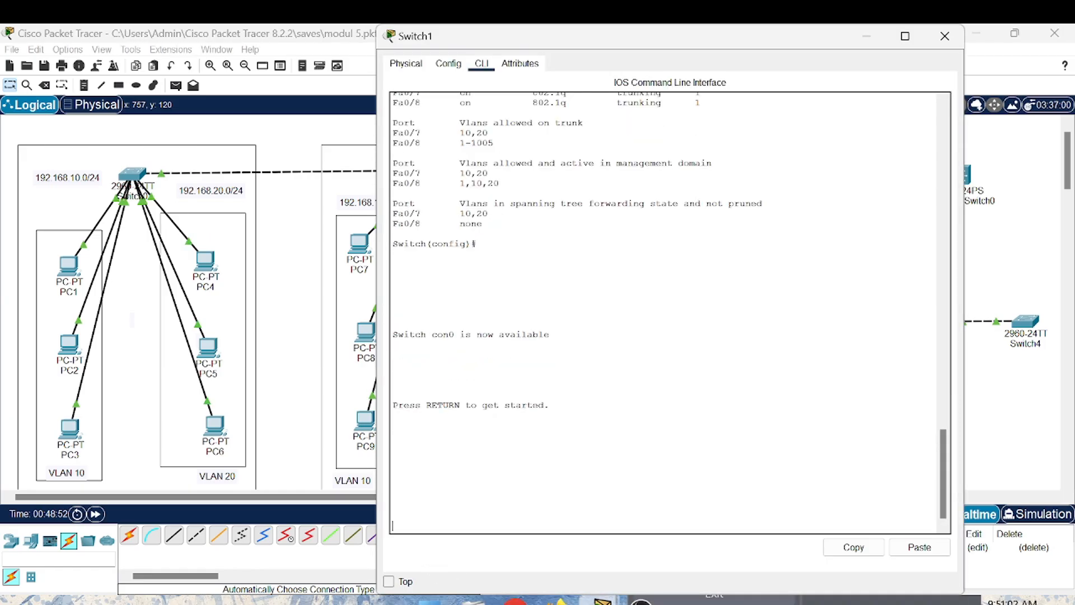
key(Return)
key(Return)
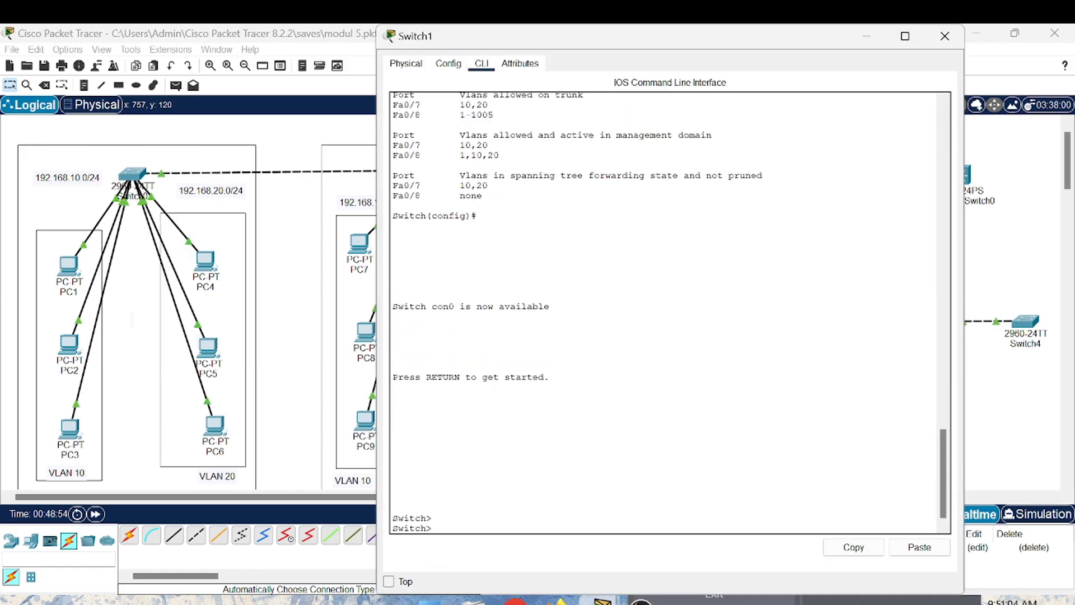
text(en)
key(Return)
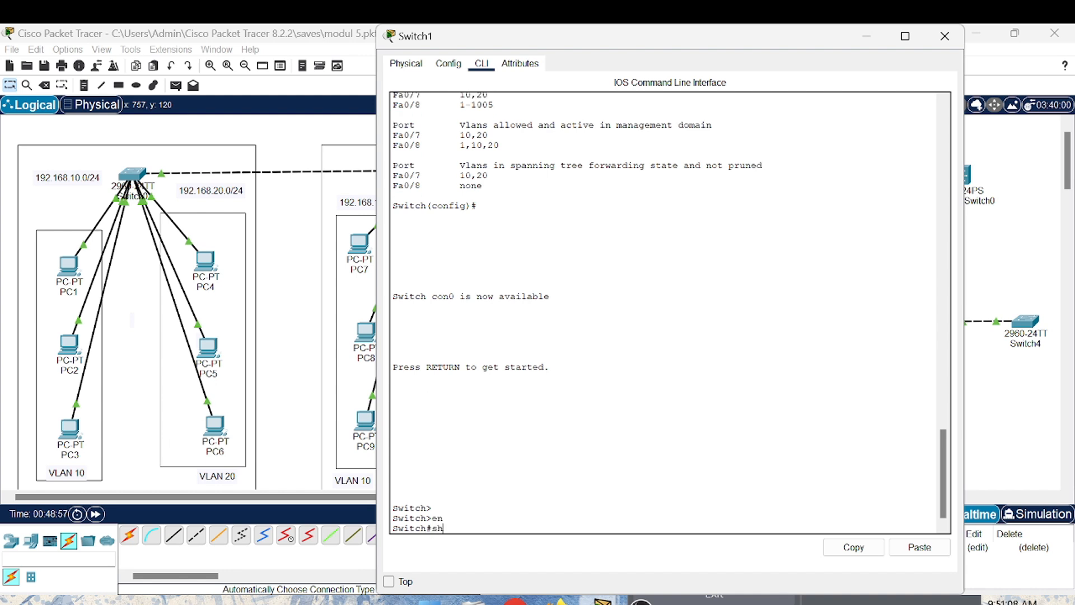
- Run show interface trunk on Switch1, examine the trunk ports and their allowed VLANs, and close the device window
text(show interface trunk)
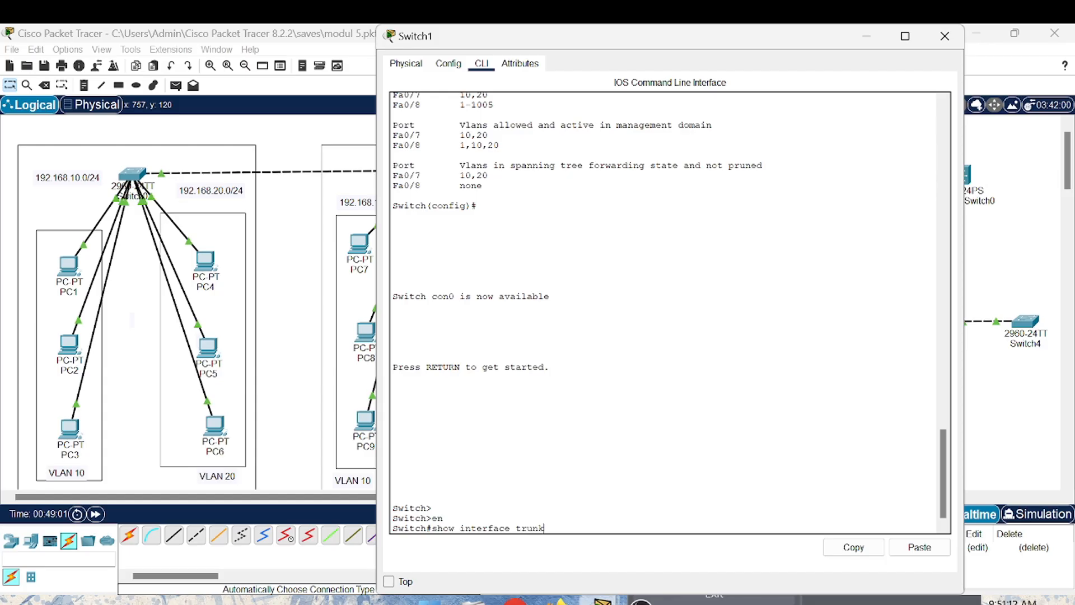
key(Return)
key(Return)
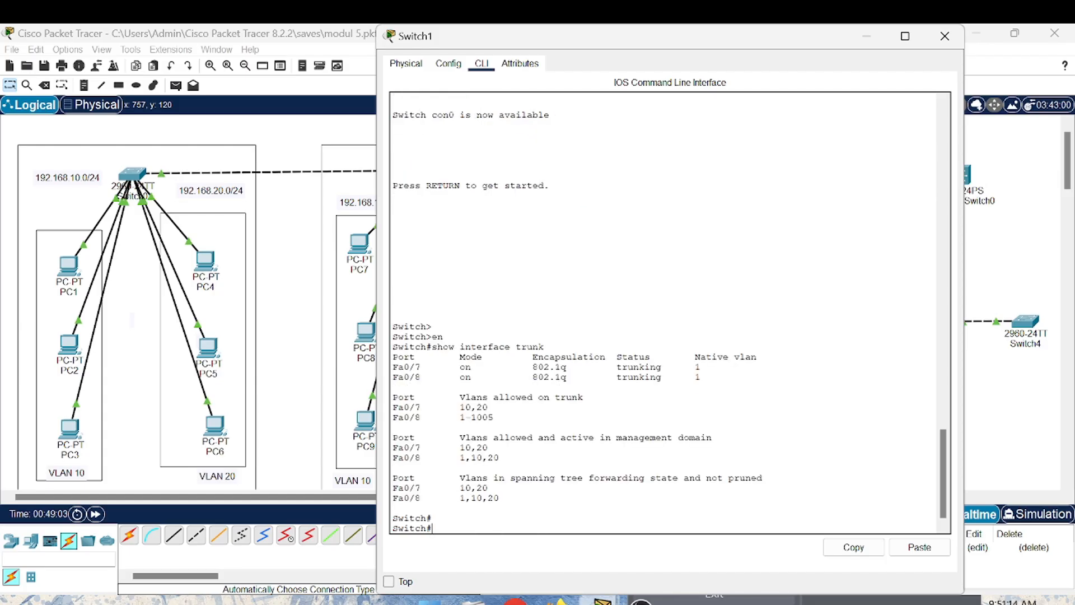
click(945, 36)
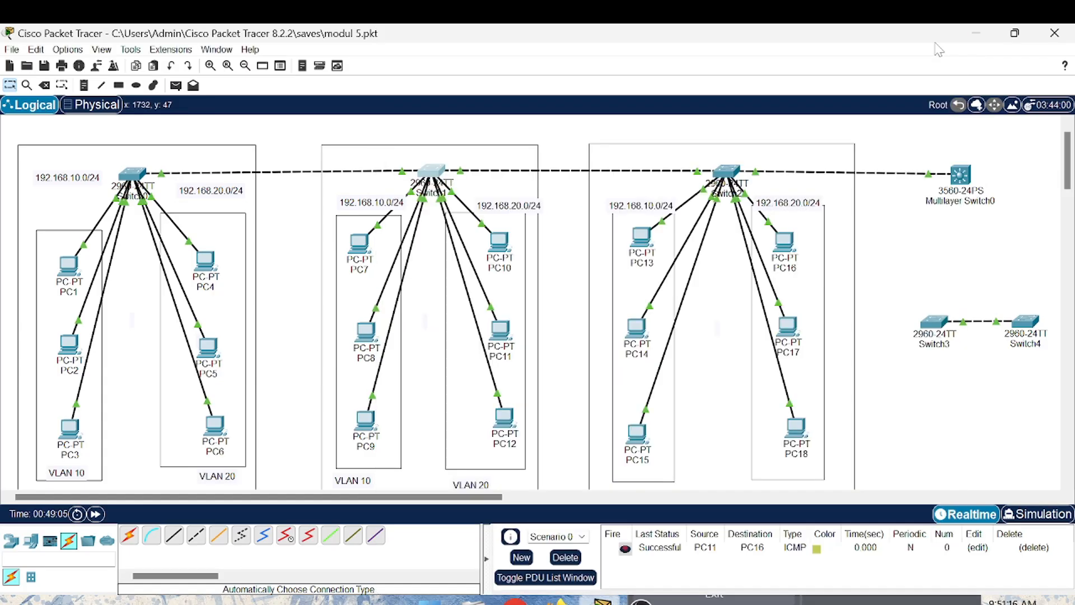
- Open Switch2's command line and leave global configuration mode with exit
click(730, 177)
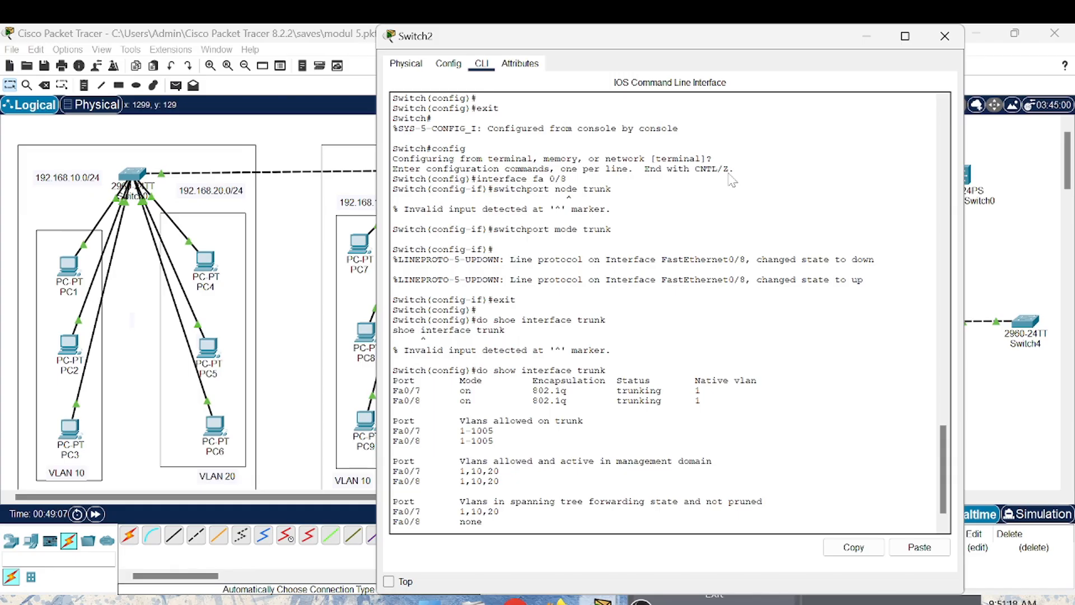
drag(518, 442, 555, 280)
click(831, 463)
key(Return)
key(Return)
key(Return)
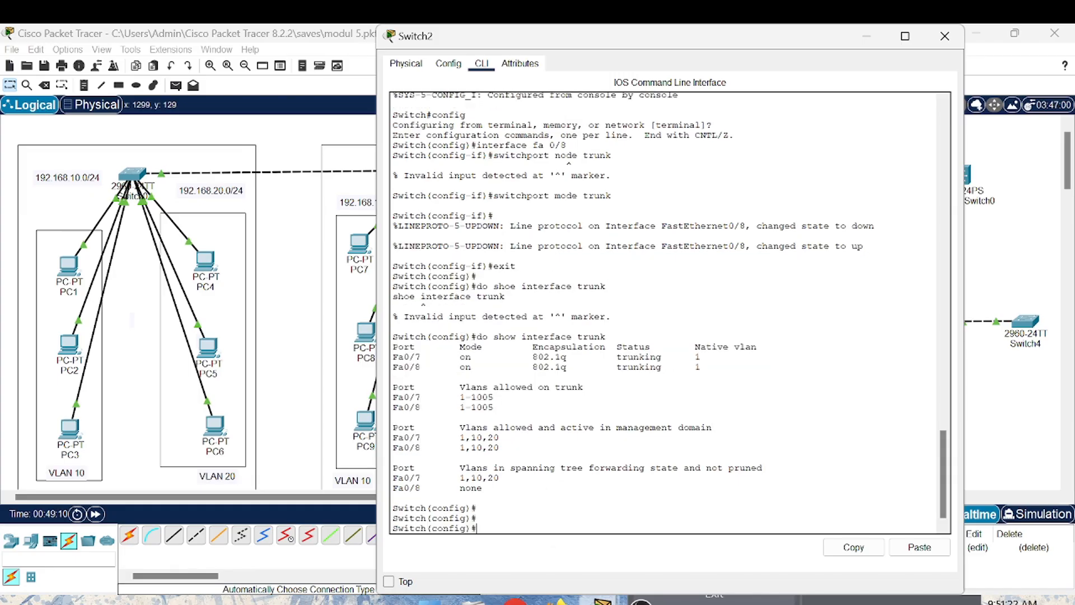
text(exit)
key(Return)
- Run show interface trunk on Switch2, examine its trunk ports and allowed VLANs, and close the device window
key(Return)
text(s)
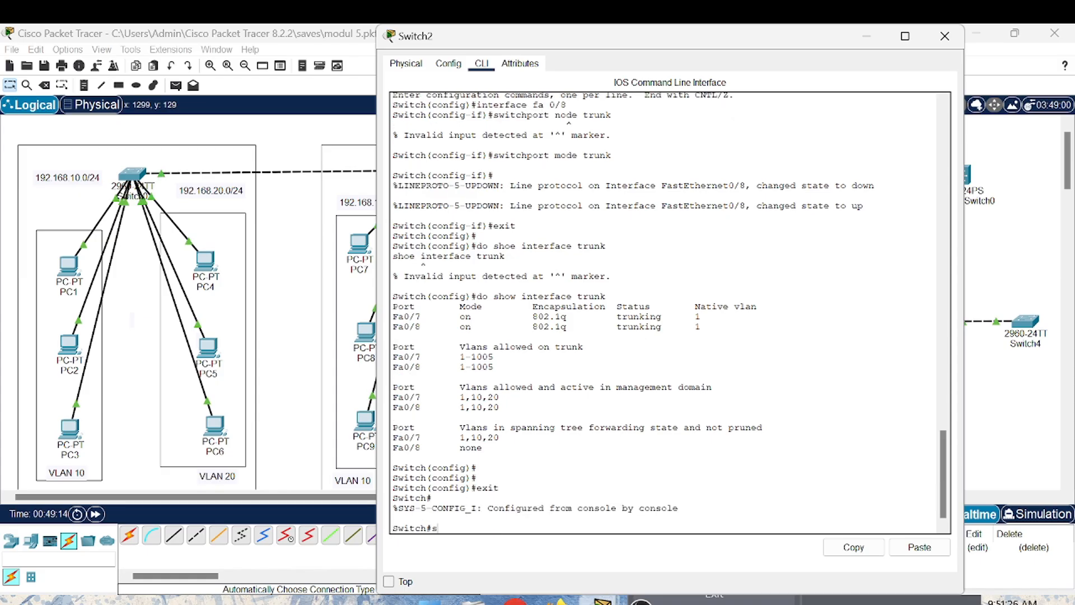
text(how interface trunk)
key(Return)
key(Return)
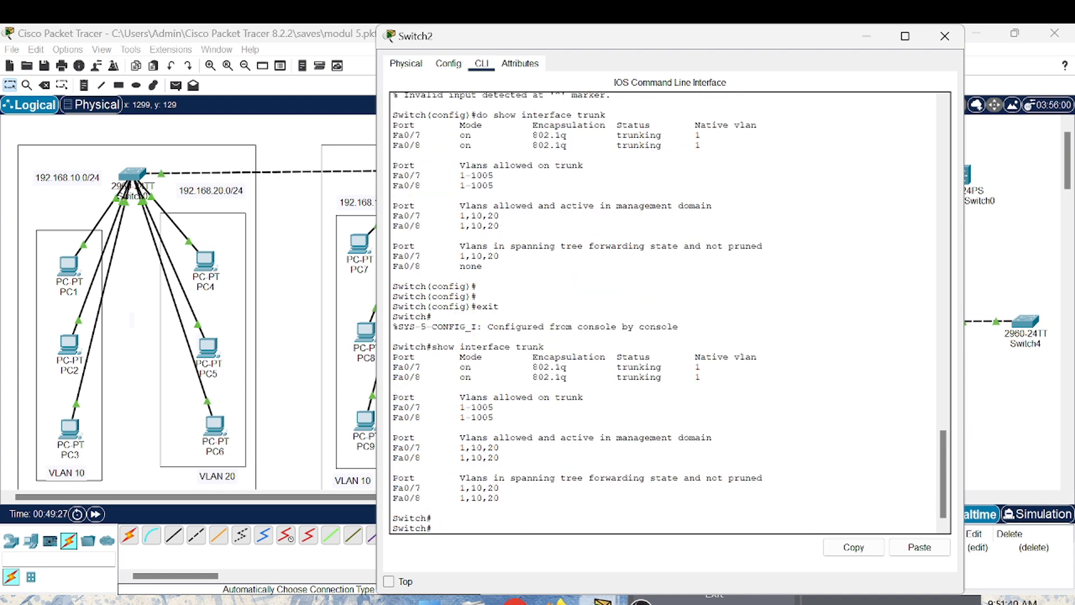
click(945, 36)
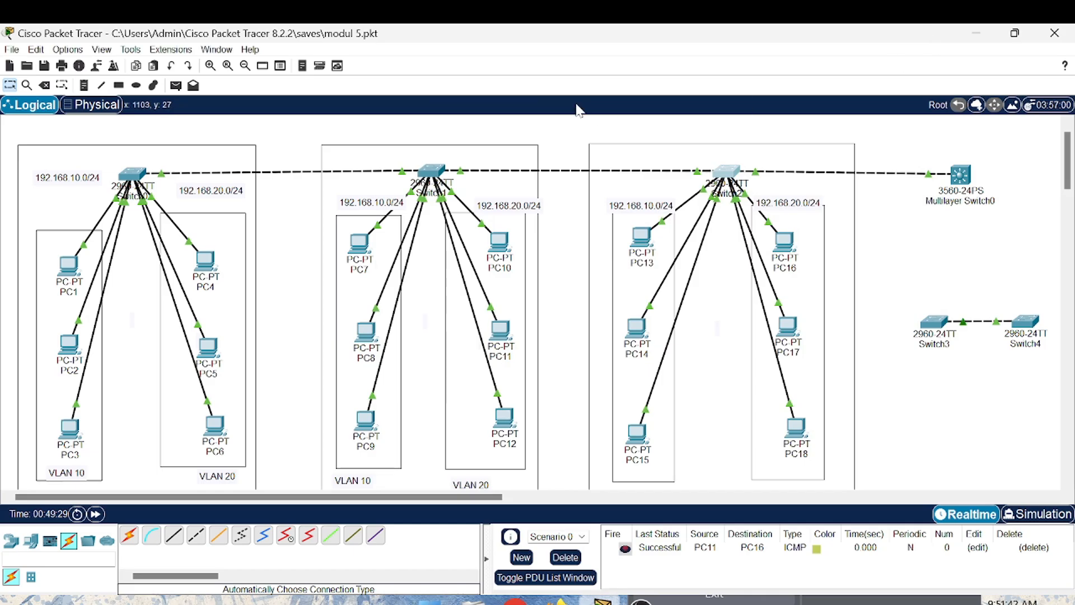
- Send a simple PDU from PC1 to PC7
click(176, 86)
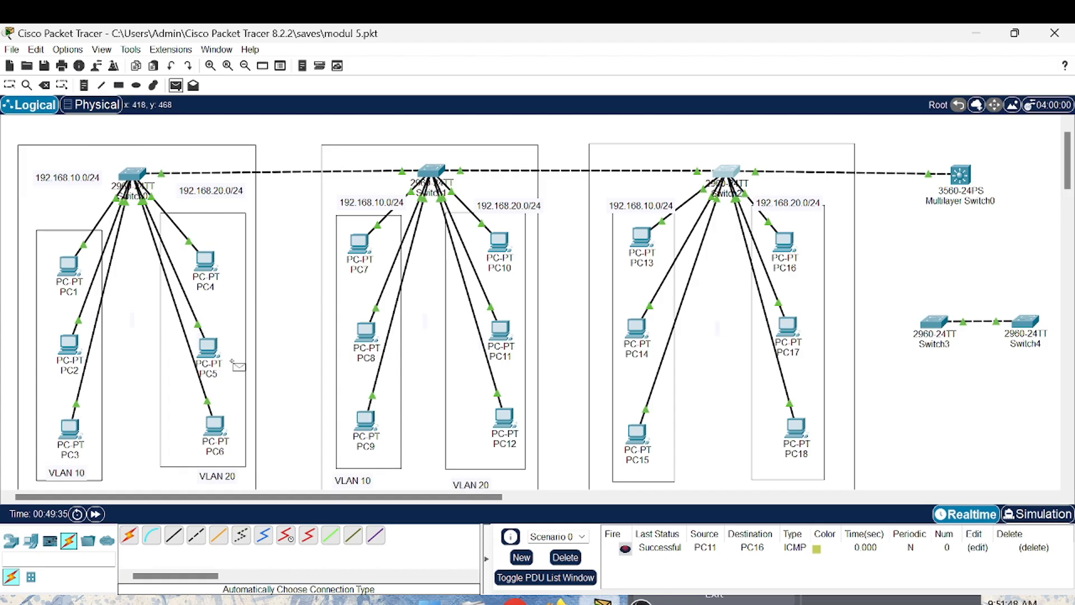
click(65, 268)
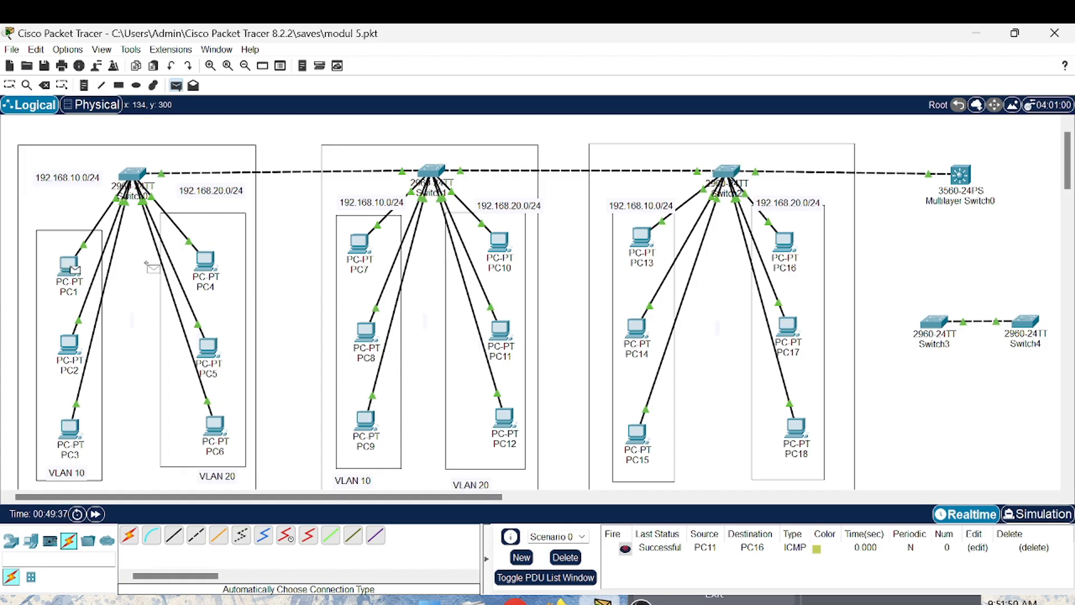
click(363, 245)
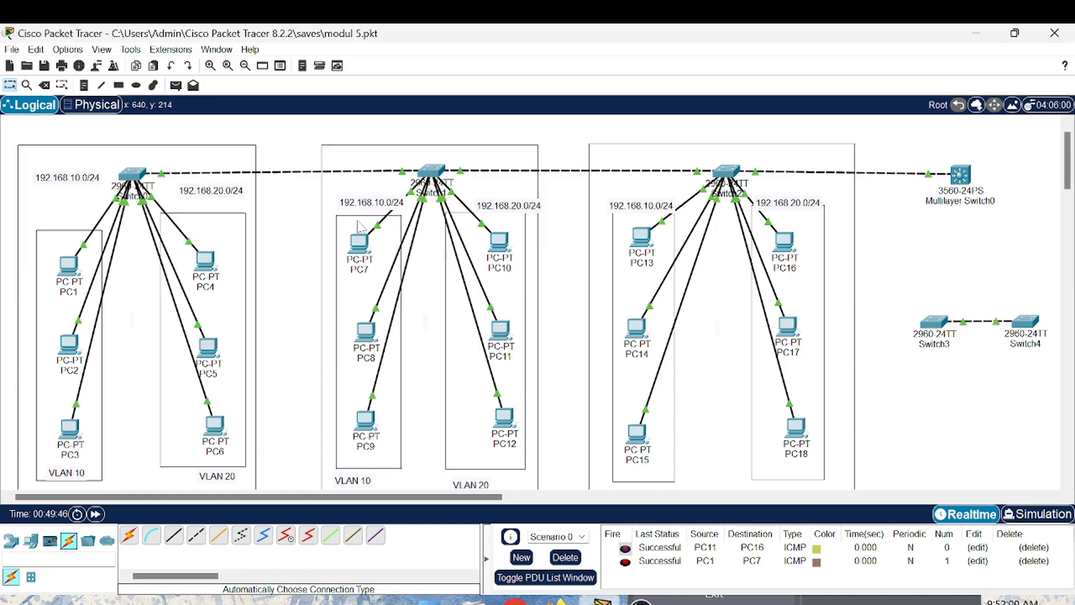
- Open Switch0's command line, enter global configuration mode with conf t, and select interface fa0/7
click(136, 175)
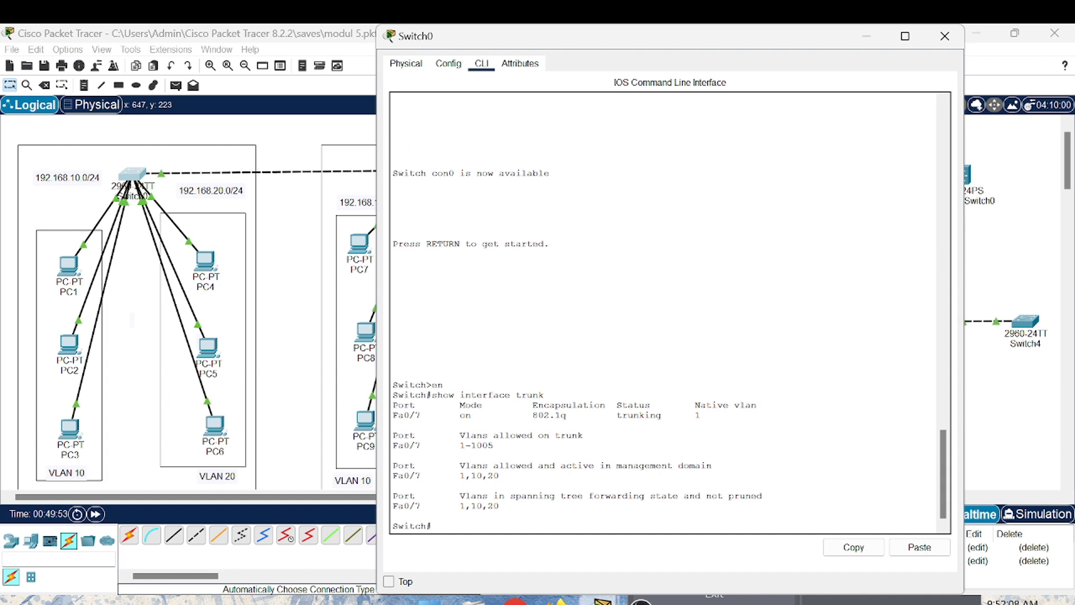
text(conf t)
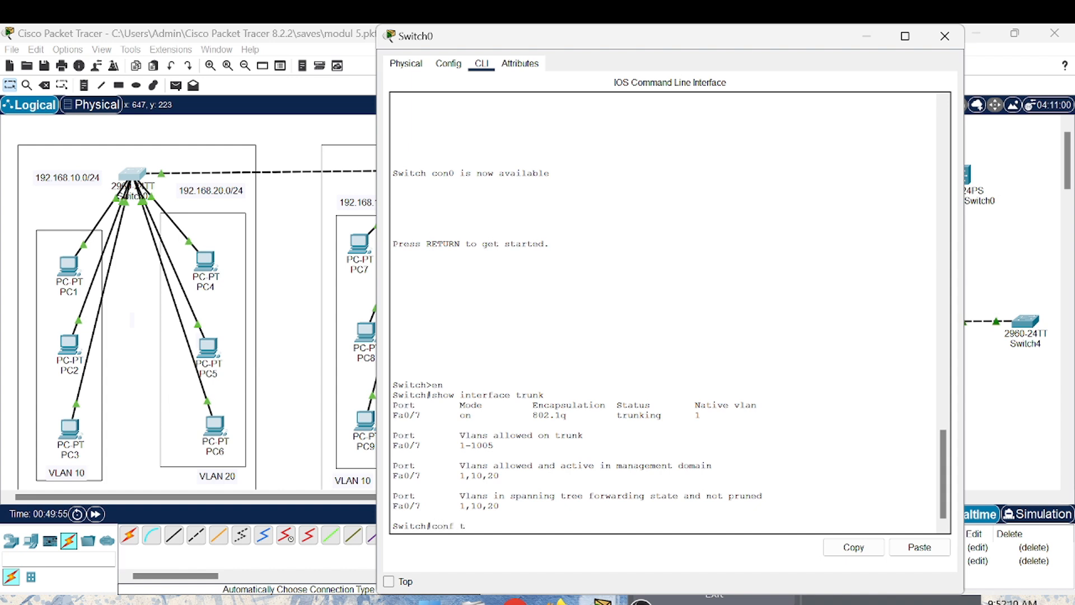
key(Return)
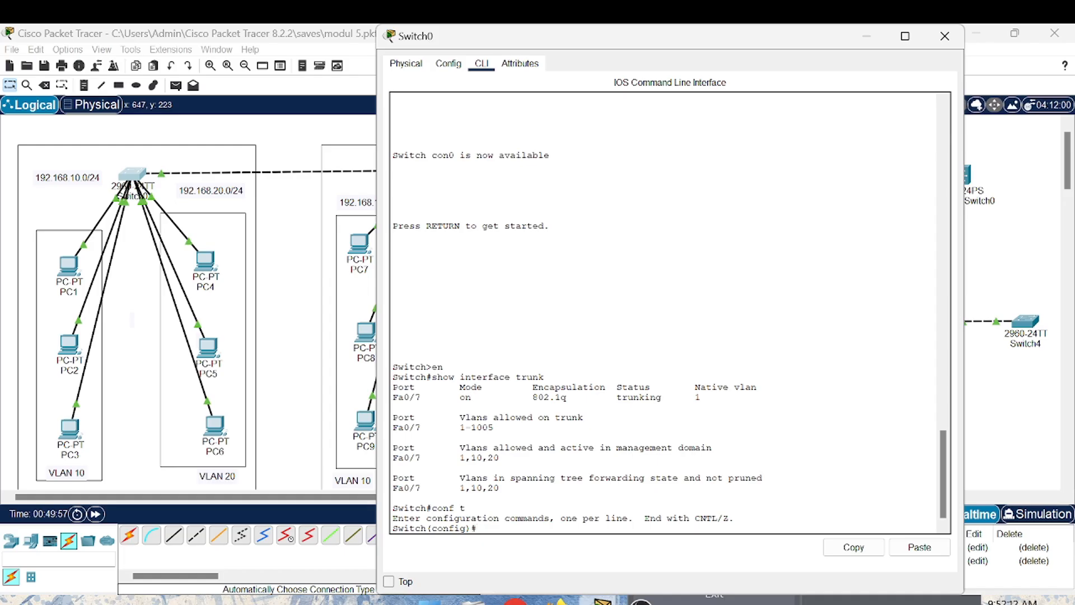
text(interface fa0/7)
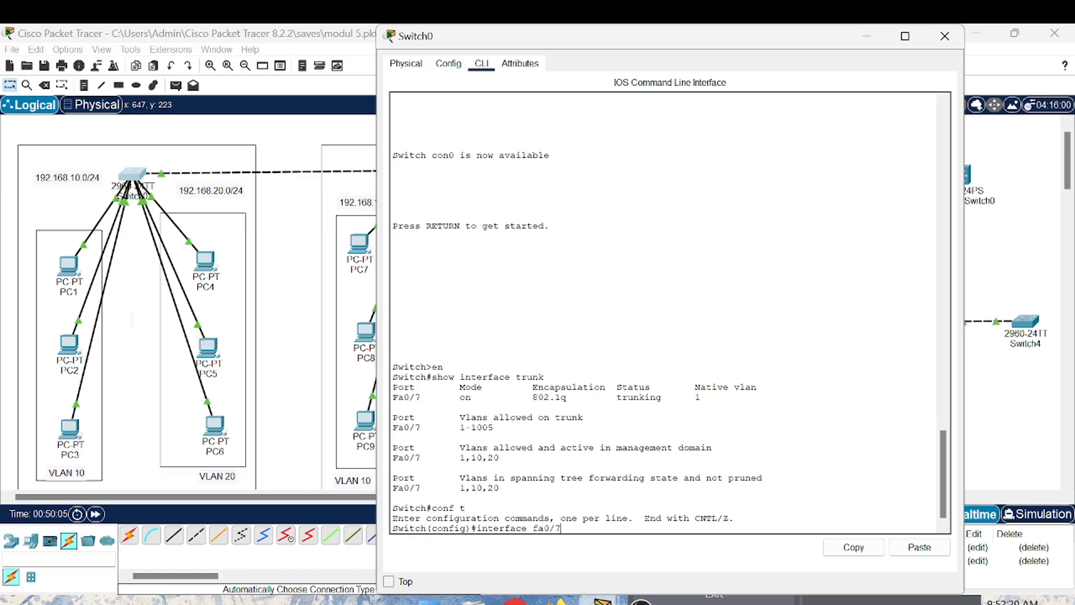
key(Return)
- Set the native VLAN of Switch0's fa0/7 trunk to 10 with switchport trunk native vlan 10
text(sw)
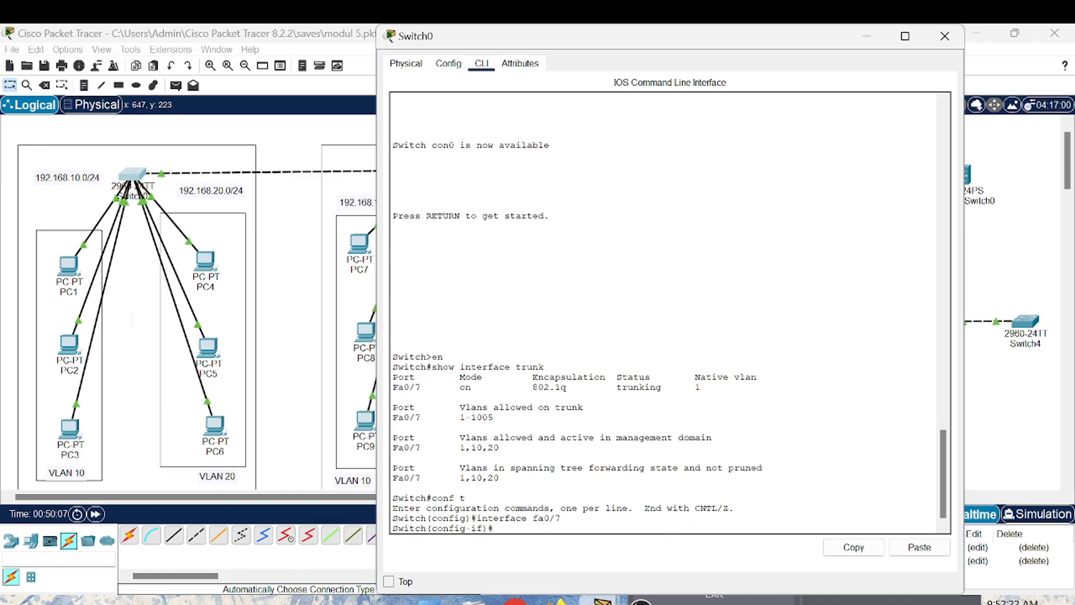
text(itchport trunk nat)
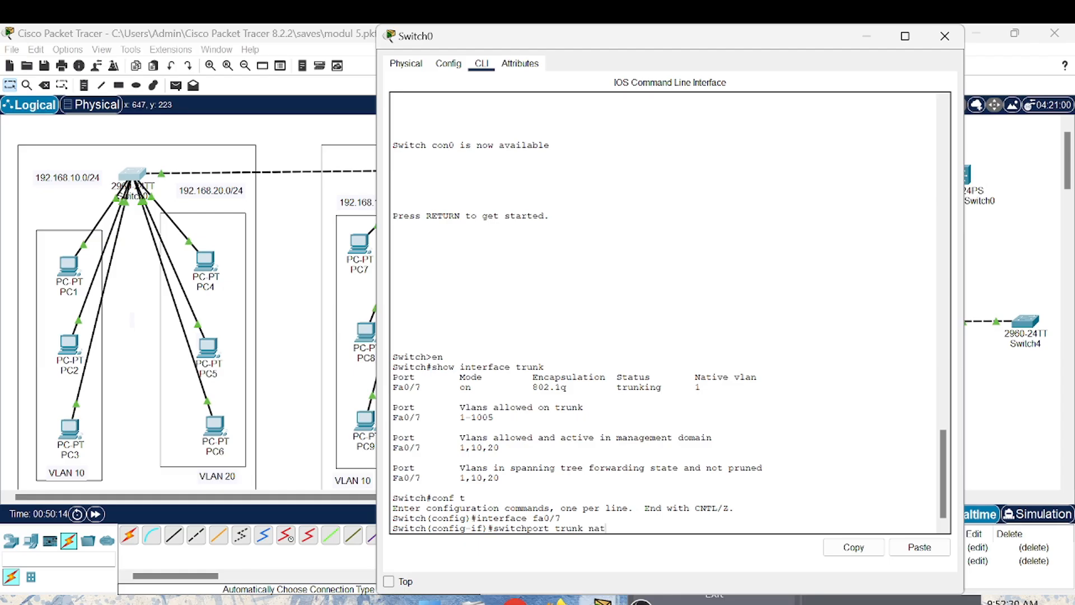
text(ive vlan 10)
key(Return)
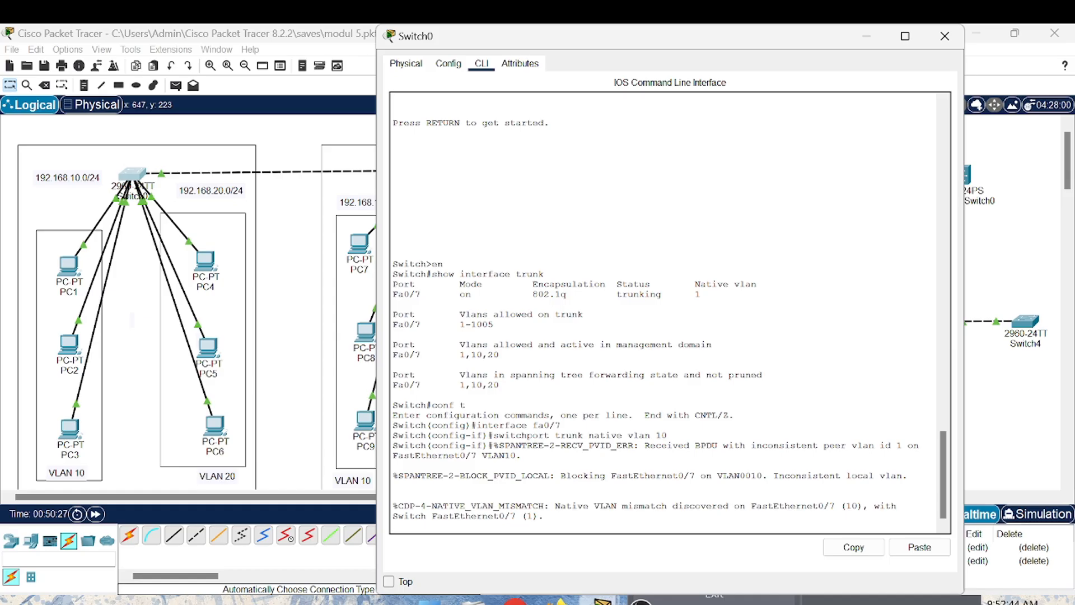
key(Return)
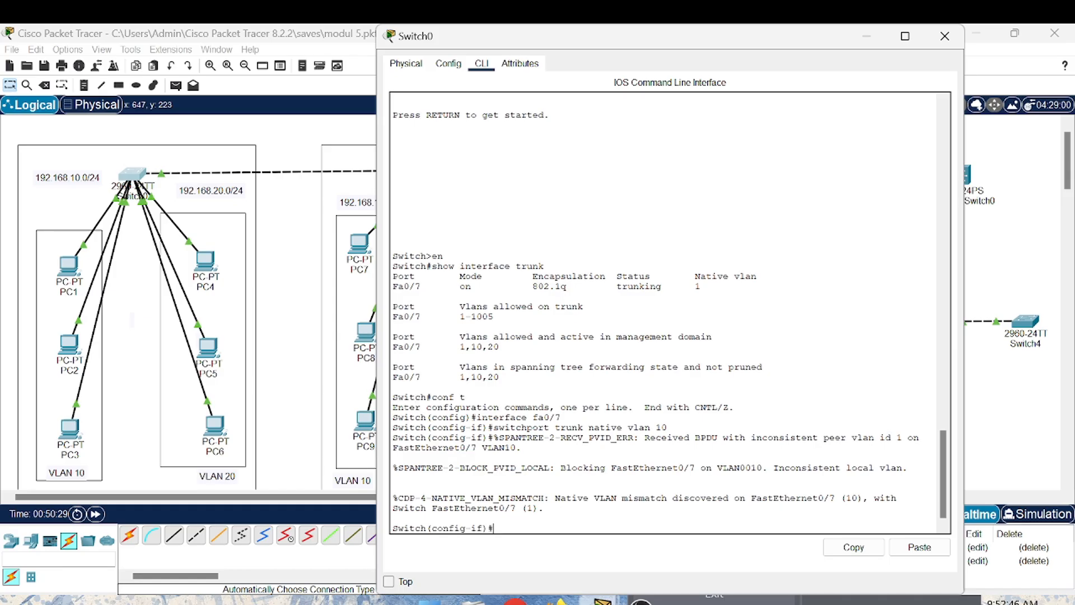
- Run do show interface trunk on Switch0 to check the native VLAN, and close the device window
text(do show interface trunk)
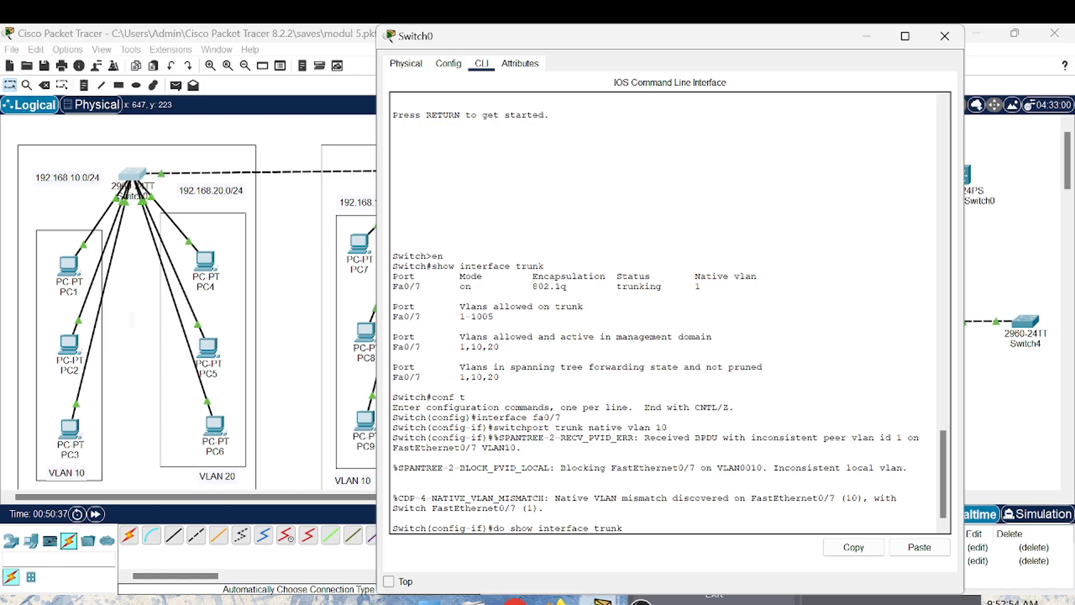
key(Return)
key(Return)
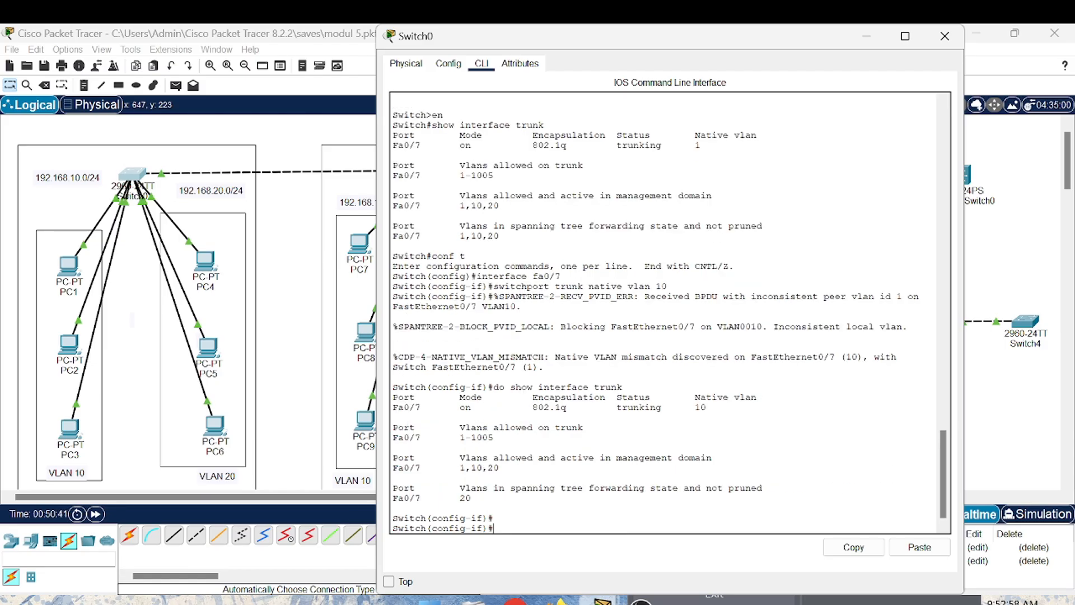
click(954, 37)
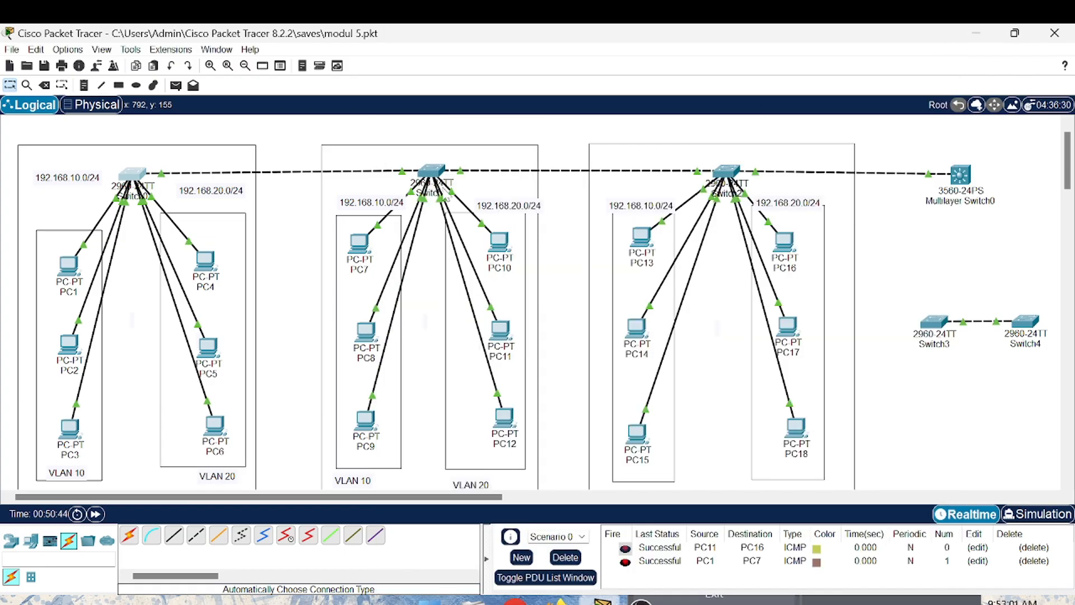
- Open Switch1's command line and enter global configuration mode with conf t
click(431, 171)
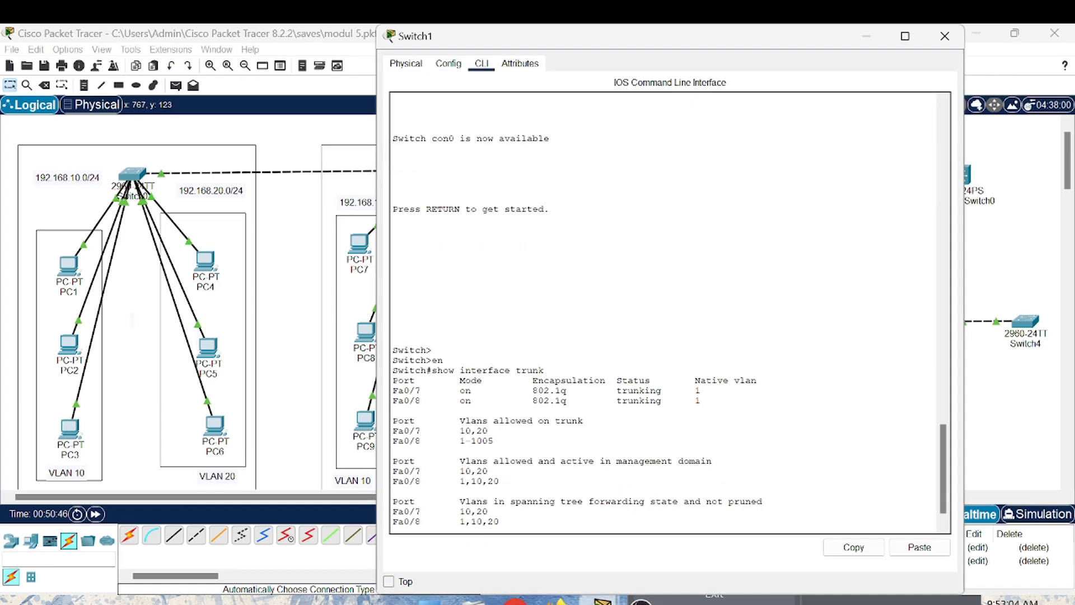
key(Return)
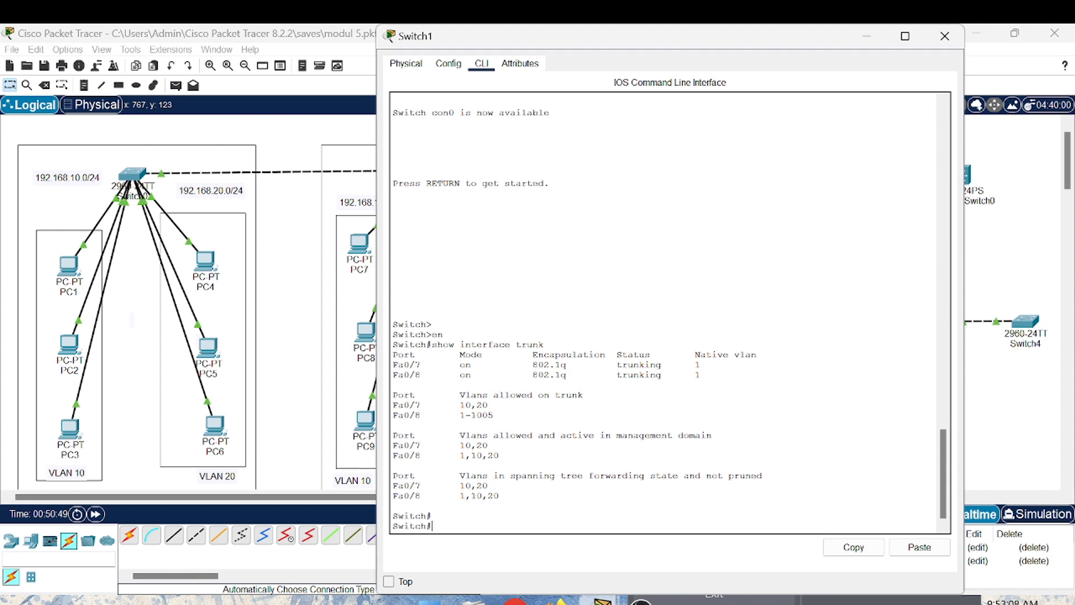
text(interface)
key(BackSpace)
key(BackSpace)
key(BackSpace)
key(BackSpace)
key(BackSpace)
key(BackSpace)
key(BackSpace)
key(BackSpace)
key(BackSpace)
text(con)
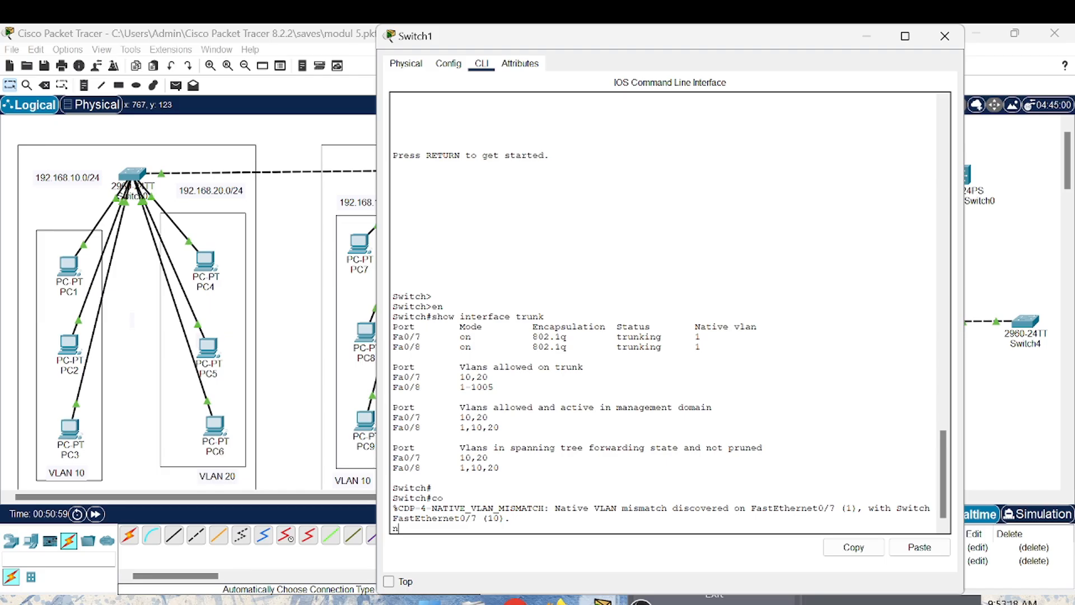
key(Return)
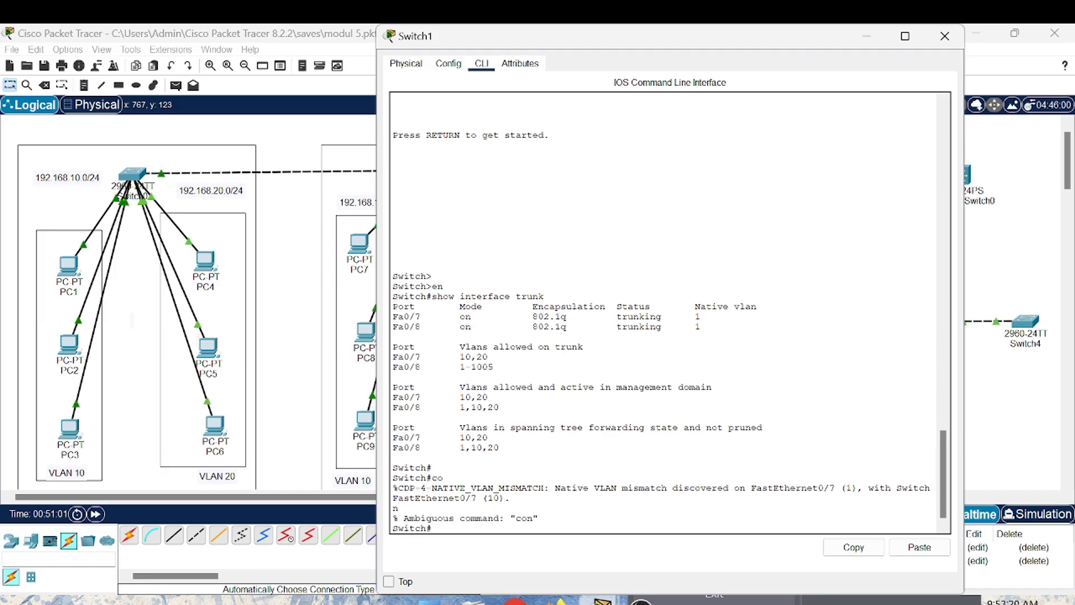
text(conf t)
key(Return)
- Enter interface configuration for fa 0/8 on Switch1
text(in)
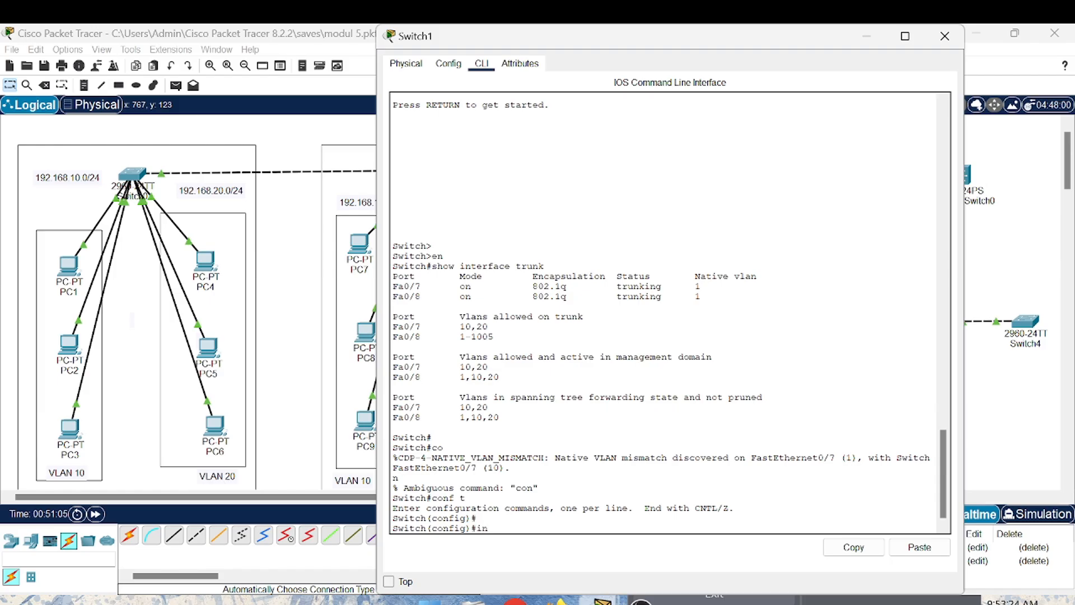
text(terface fa 0/8)
key(Return)
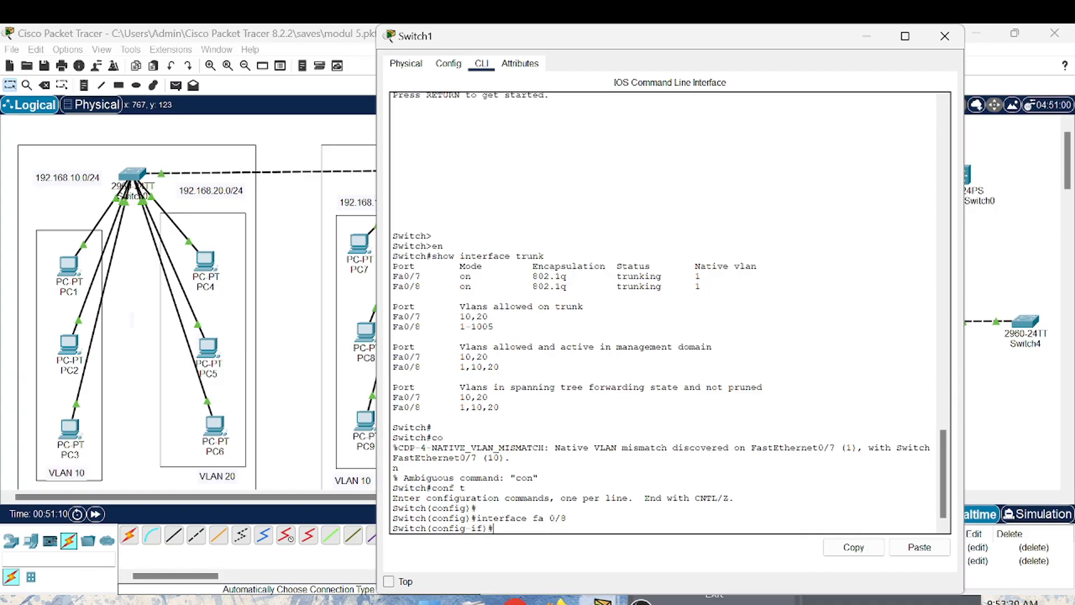
- Try running switchport trunk native vlan on Switch1's fa 0/8 without a VLAN number
text(switchport trunk native vl)
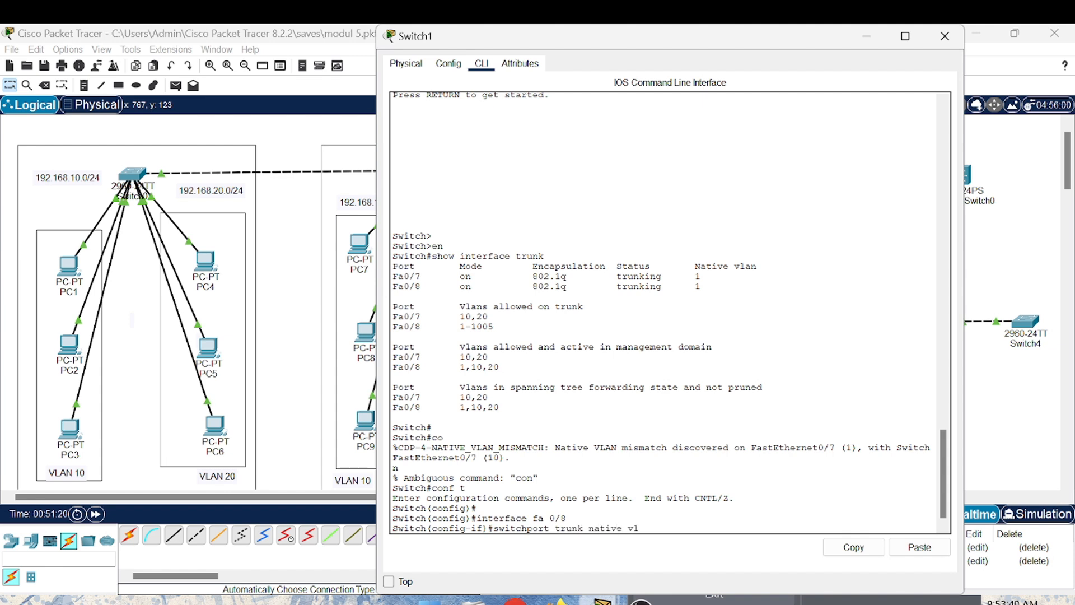
text(an)
key(Return)
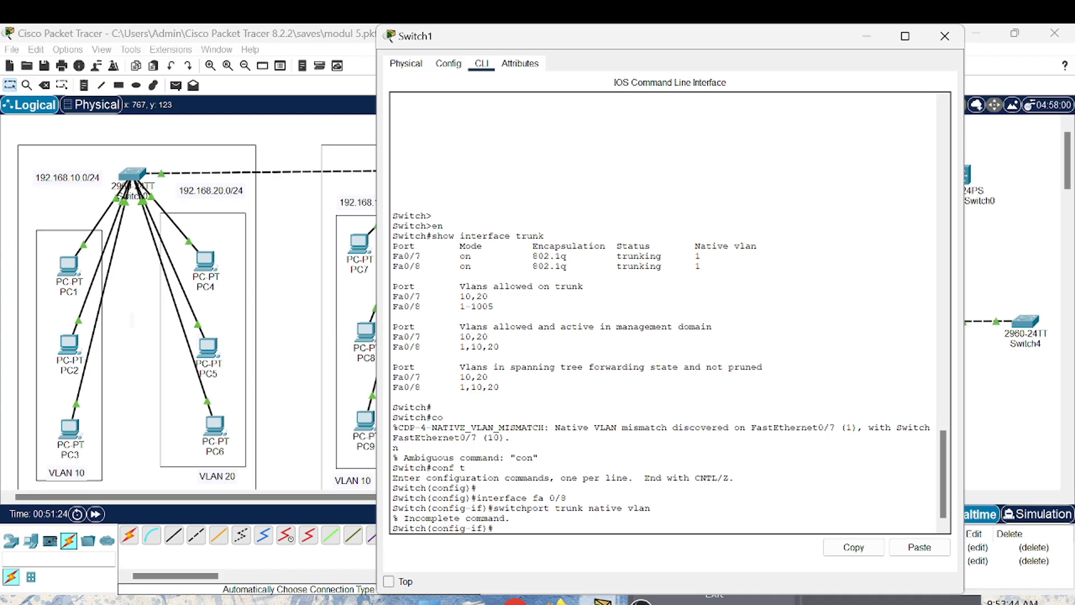
- Set the native VLAN of Switch1's fa 0/8 trunk to 20 with switchport trunk native vlan 20
text(switchport trunk)
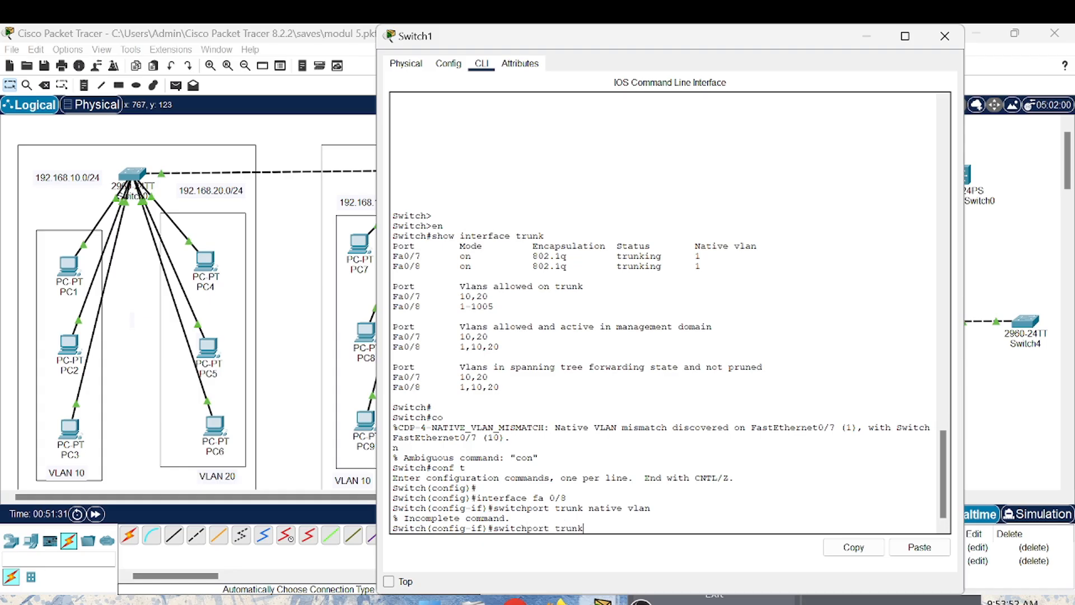
text( native vlan 20)
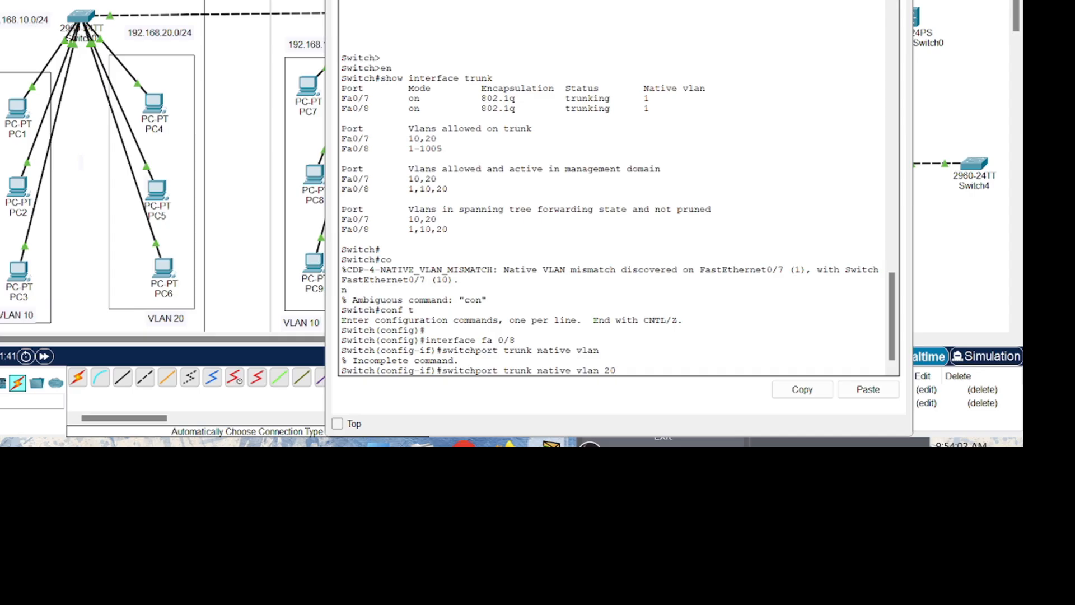
key(Return)
- Run do show interface trunk on Switch1 to check the native VLANs of its trunk ports
text(d)
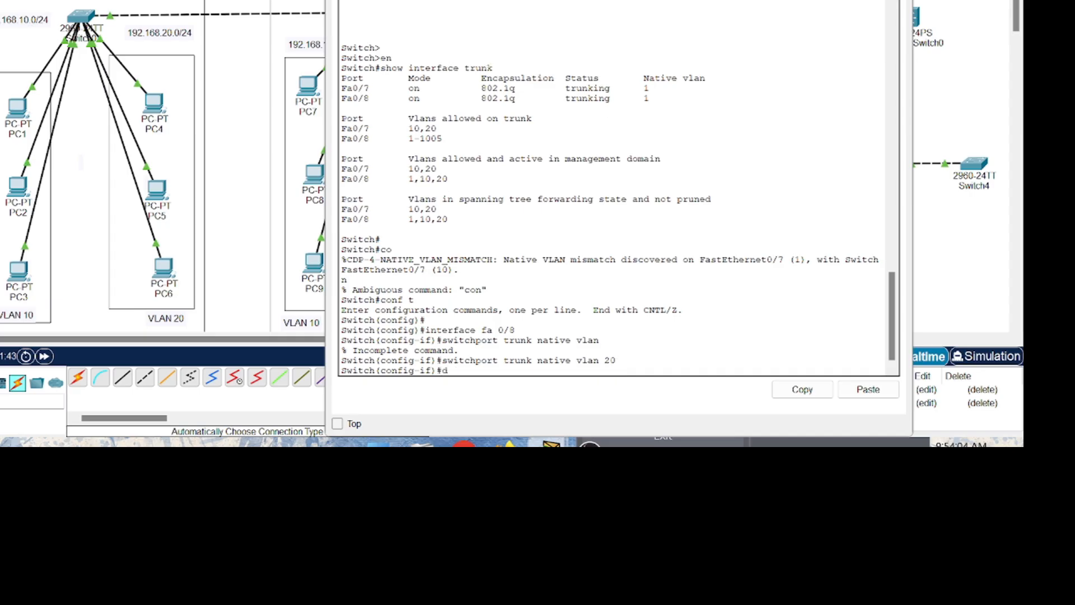
text(o show interface trunk)
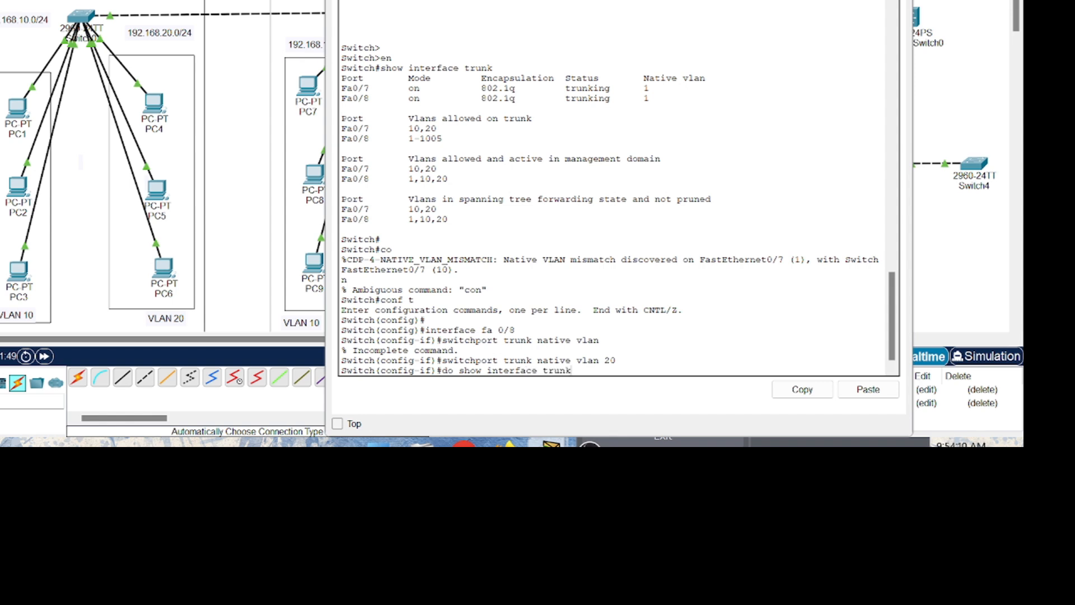
key(Return)
key(Return)
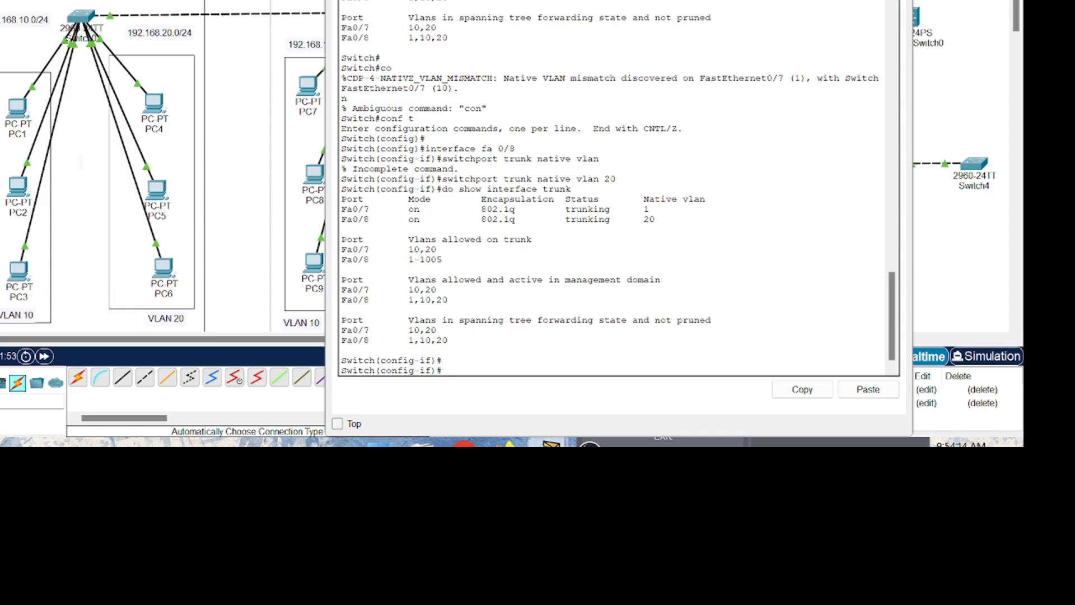
- Close Switch1's window, open Switch2's CLI and enter global configuration mode with conf t
click(898, 1)
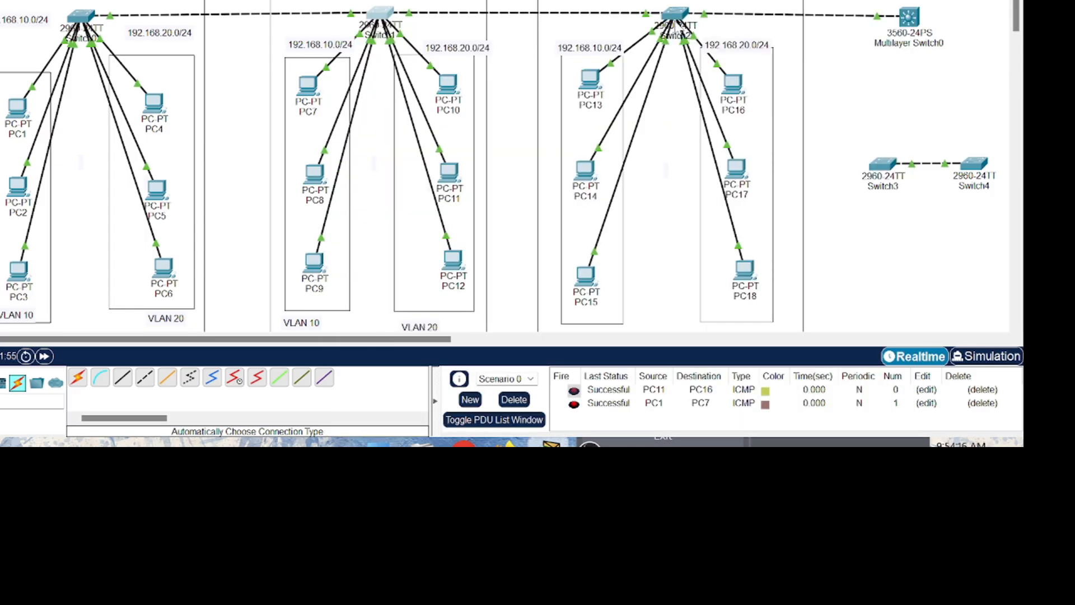
click(678, 13)
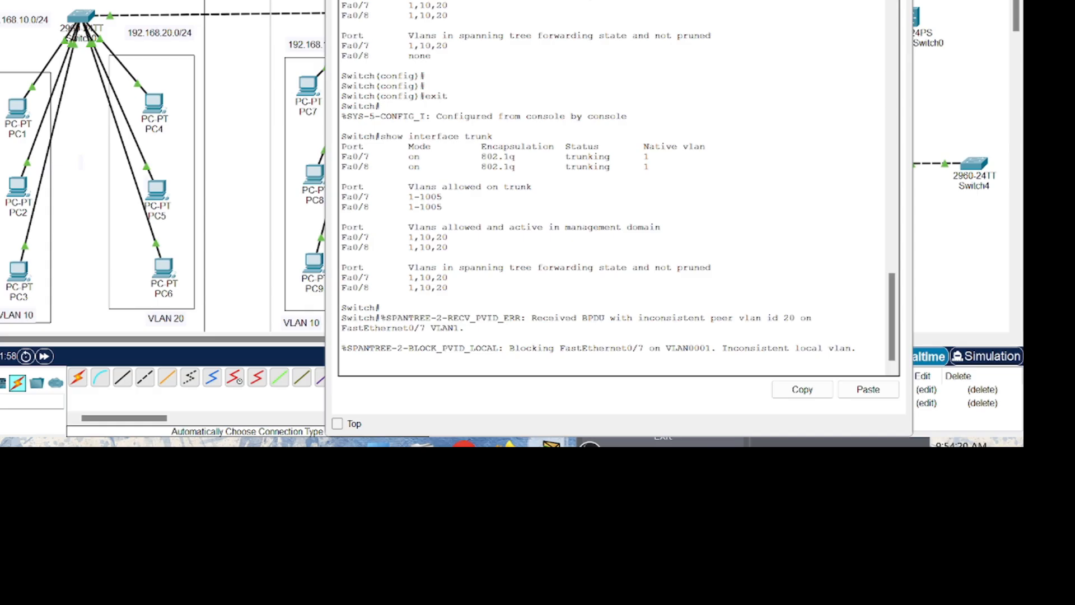
key(Return)
key(Return)
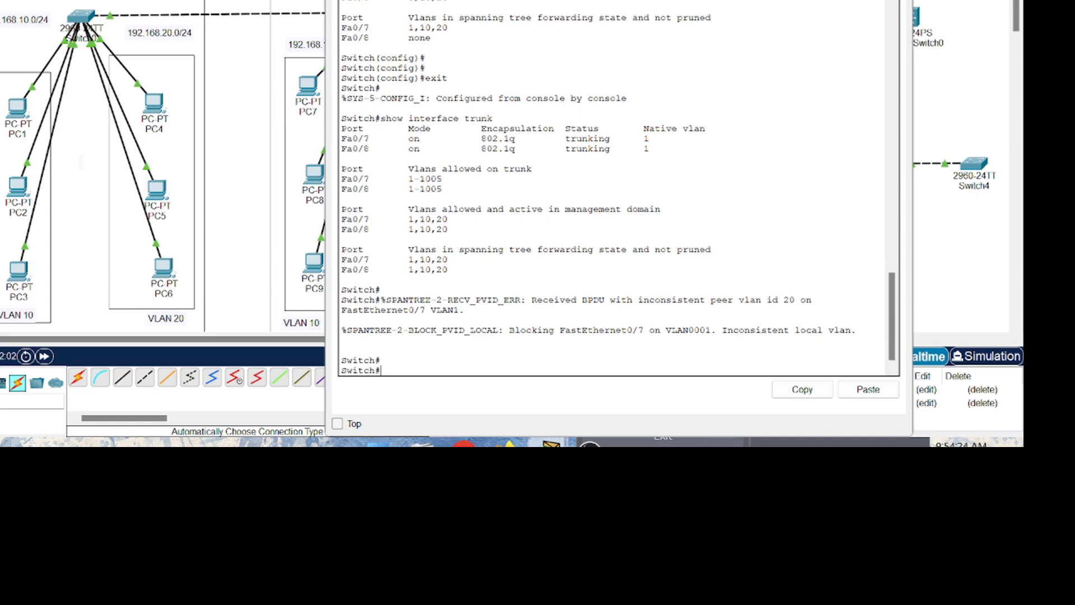
text(conf t)
key(Return)
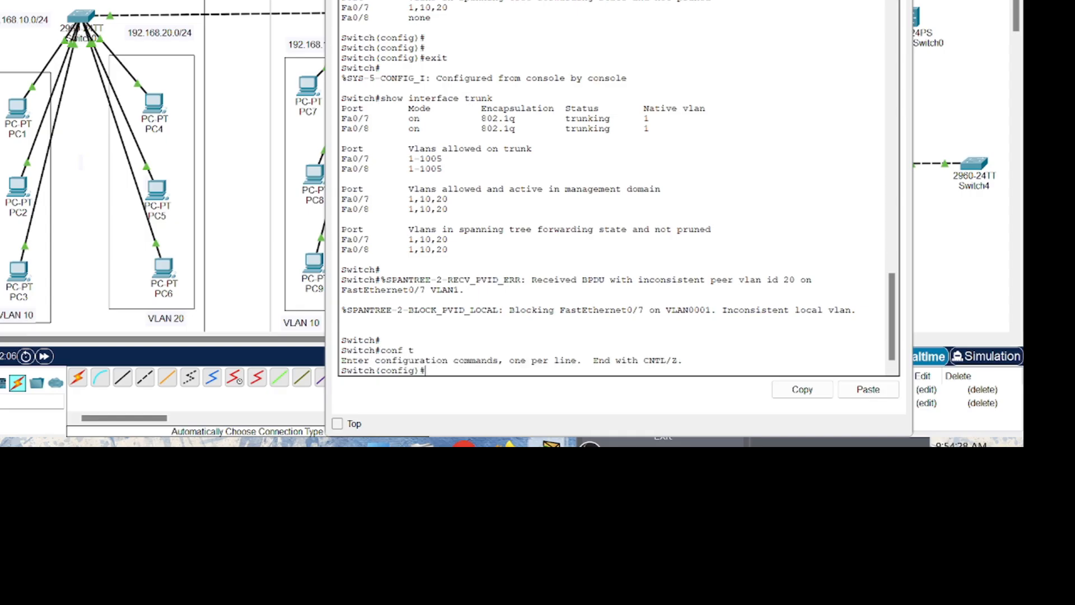
- Enter interface configuration for fa0/7 on Switch2
text(inter)
text(face )
text(fa0)
text(/)
text(7)
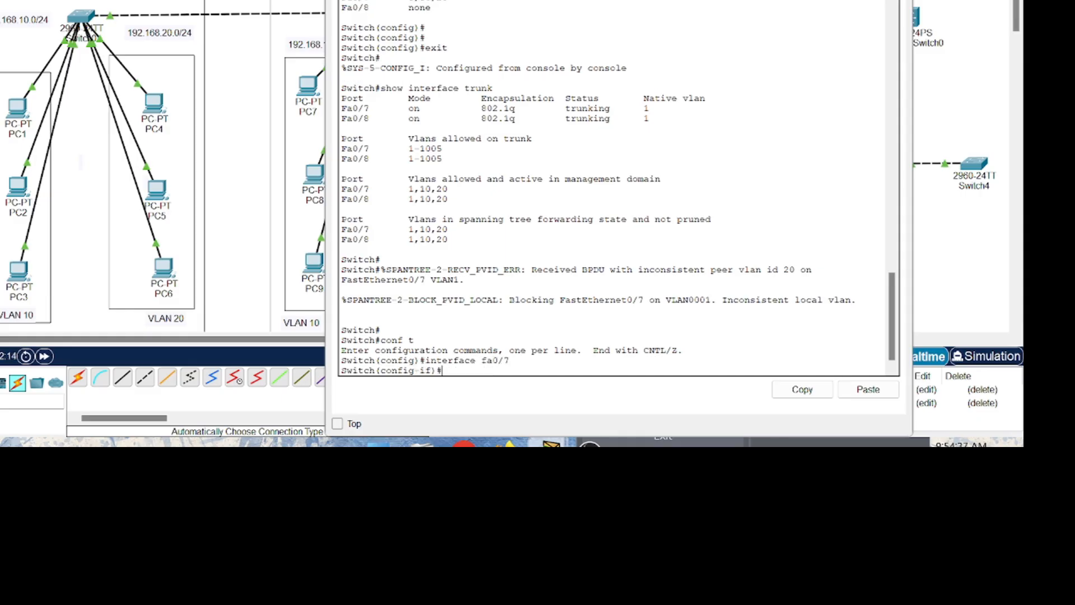
- Set the native VLAN of Switch2's fa0/7 trunk to 10 with switchport trunk native vlan 10
text(swu)
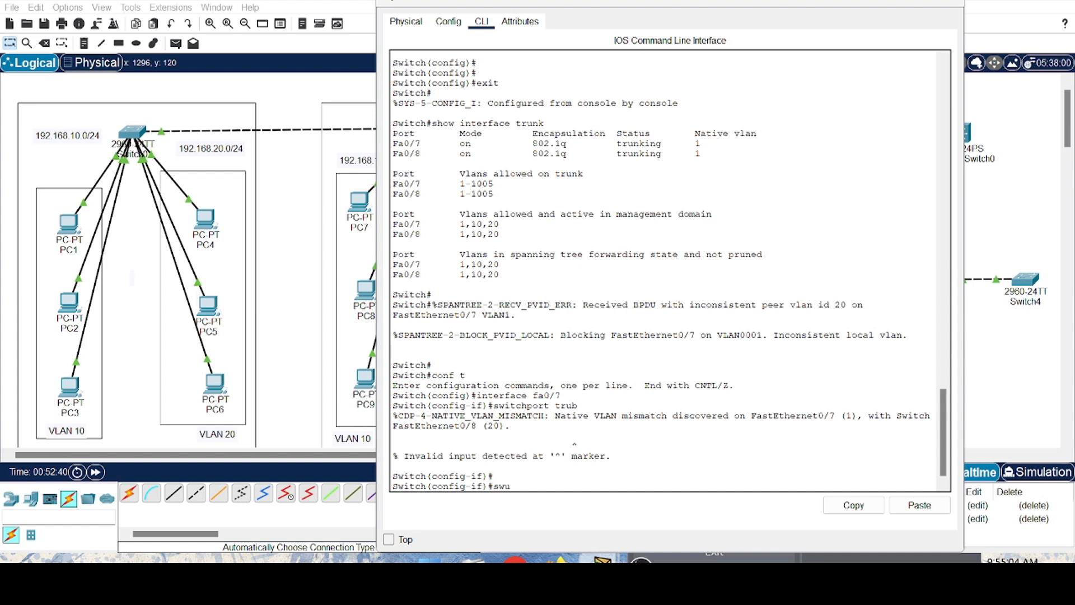
text(itchpor)
text(t nati)
text(ve v)
key(BackSpace)
key(BackSpace)
key(BackSpace)
key(BackSpace)
key(BackSpace)
key(BackSpace)
key(BackSpace)
key(BackSpace)
text(trunk )
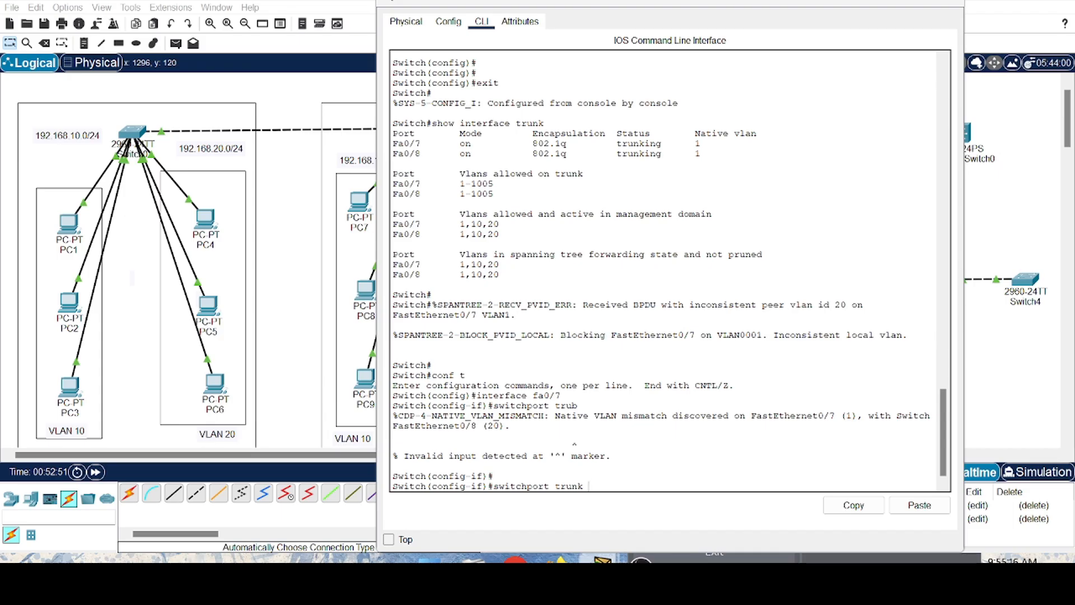
text(native vlan 10)
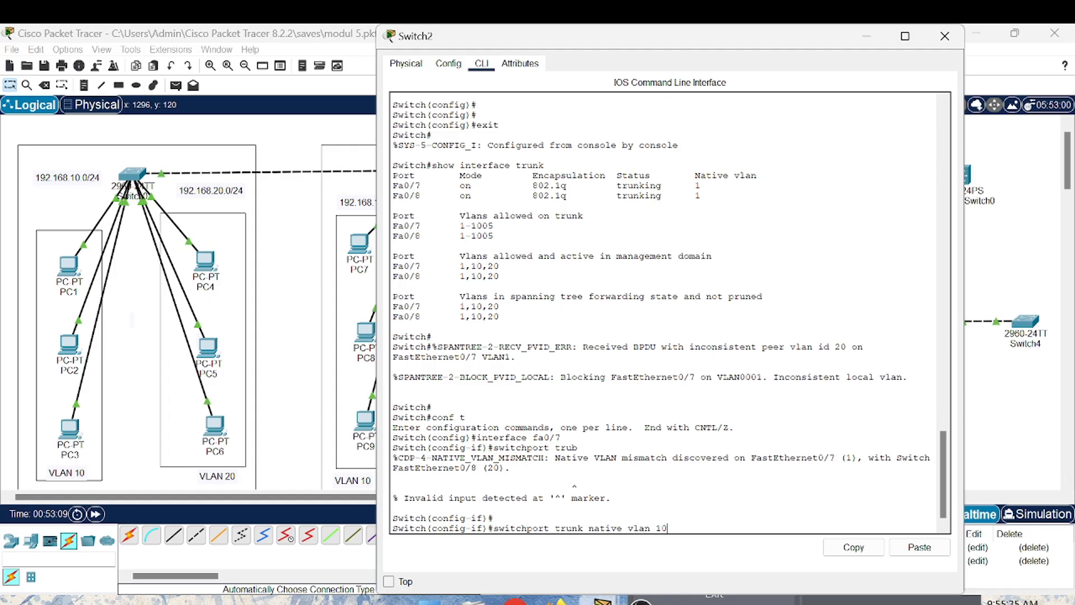
key(Return)
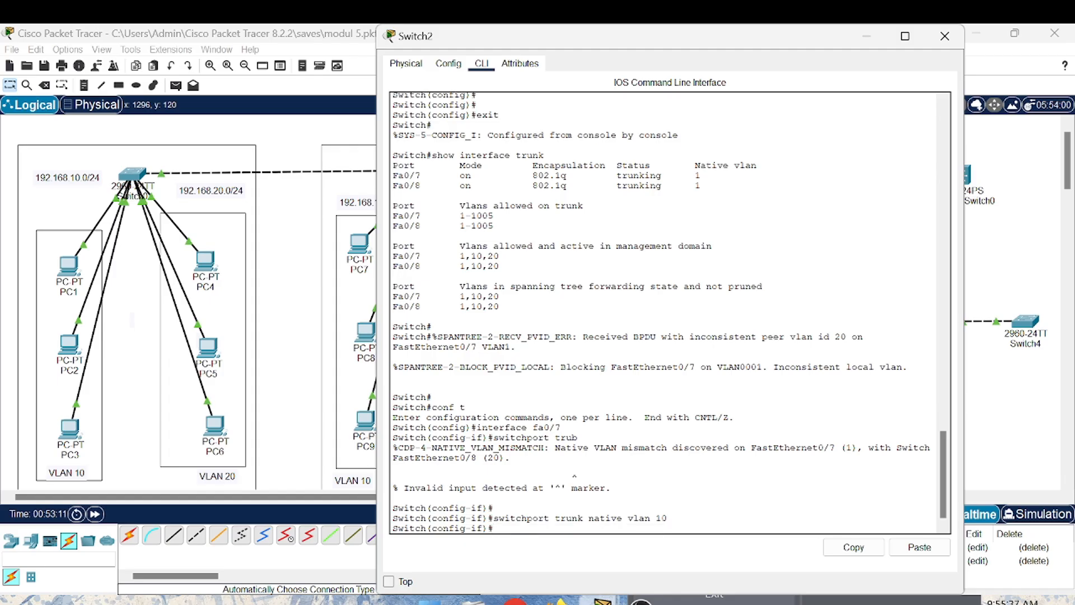
- Run do show interface trunk on Switch2 to check the native VLANs of its trunk ports
text(do show interfac)
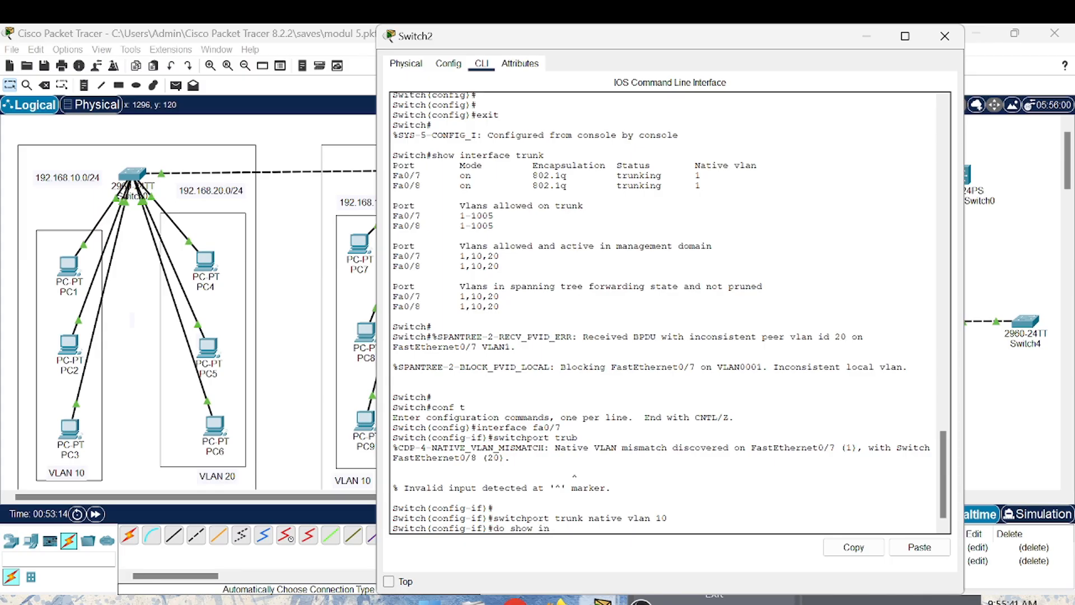
text(e trunk)
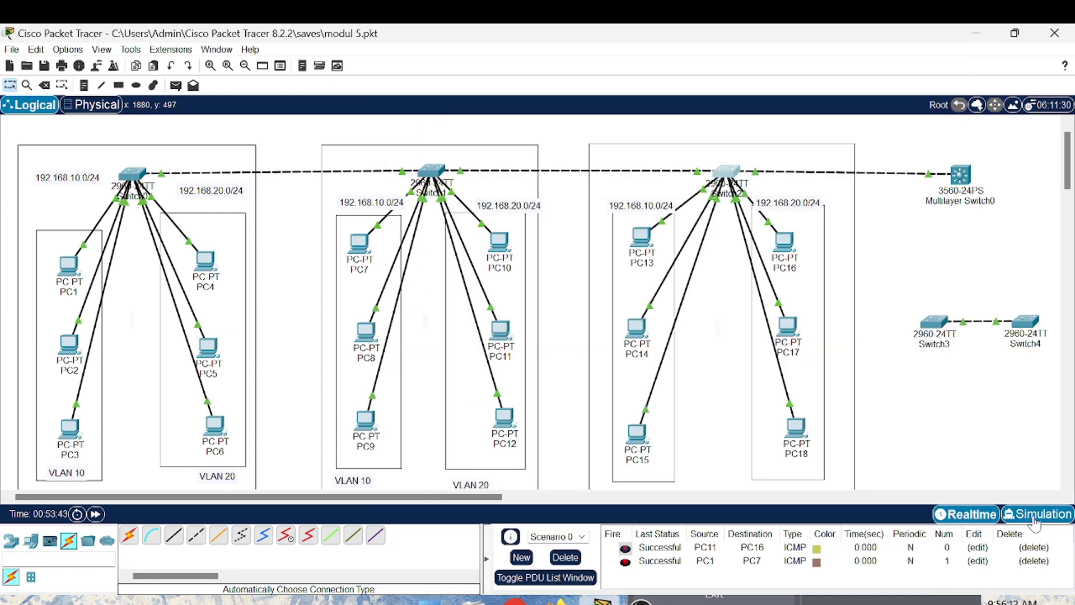
- Switch to Simulation mode and add a simple PDU from PC12 to PC15
click(1036, 513)
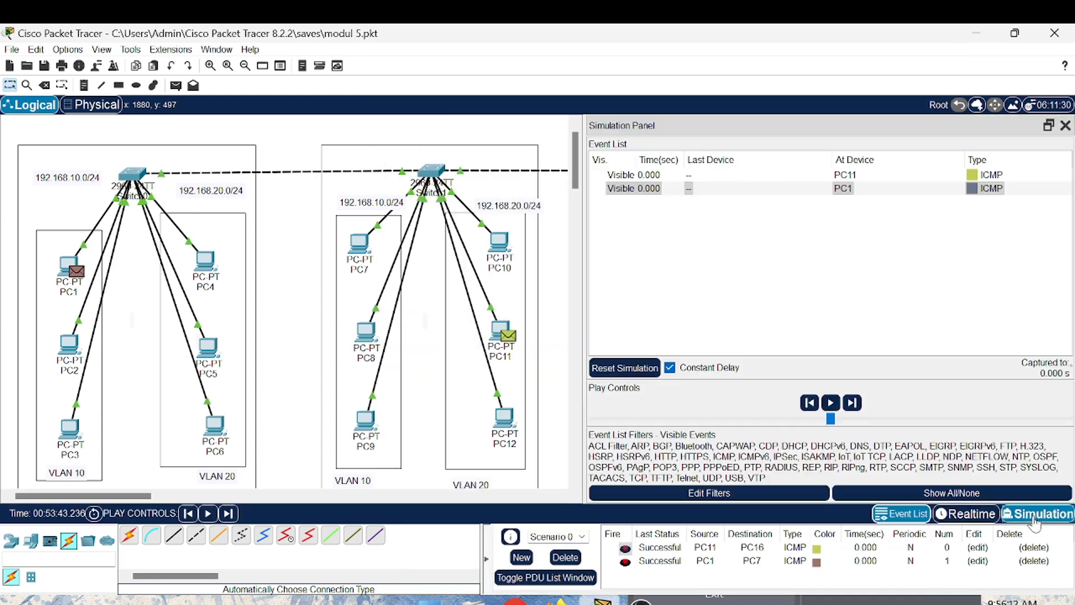
click(178, 87)
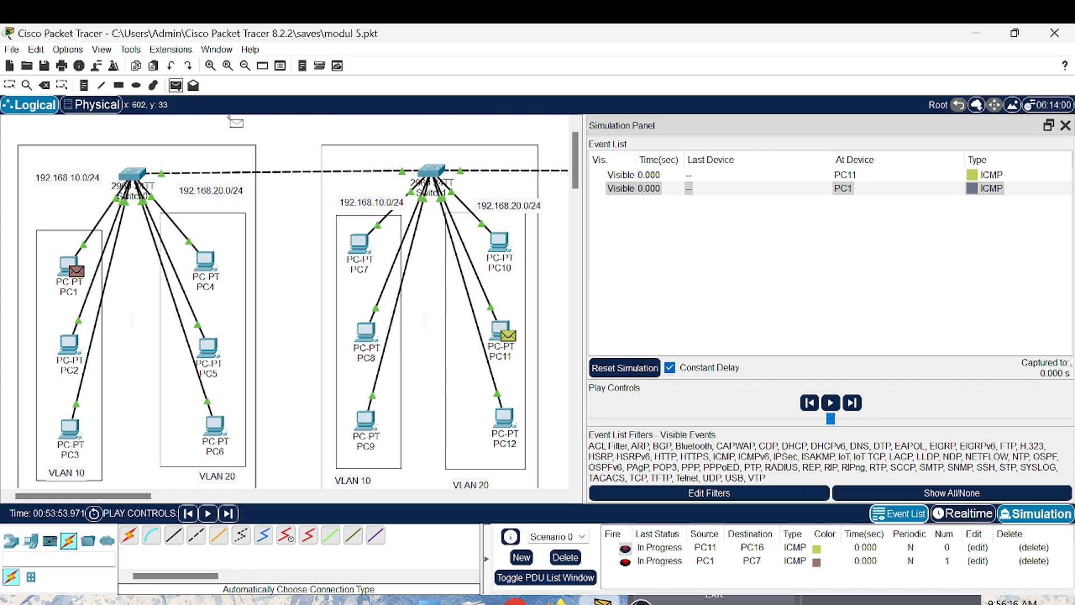
scroll(313, 261, right, 5)
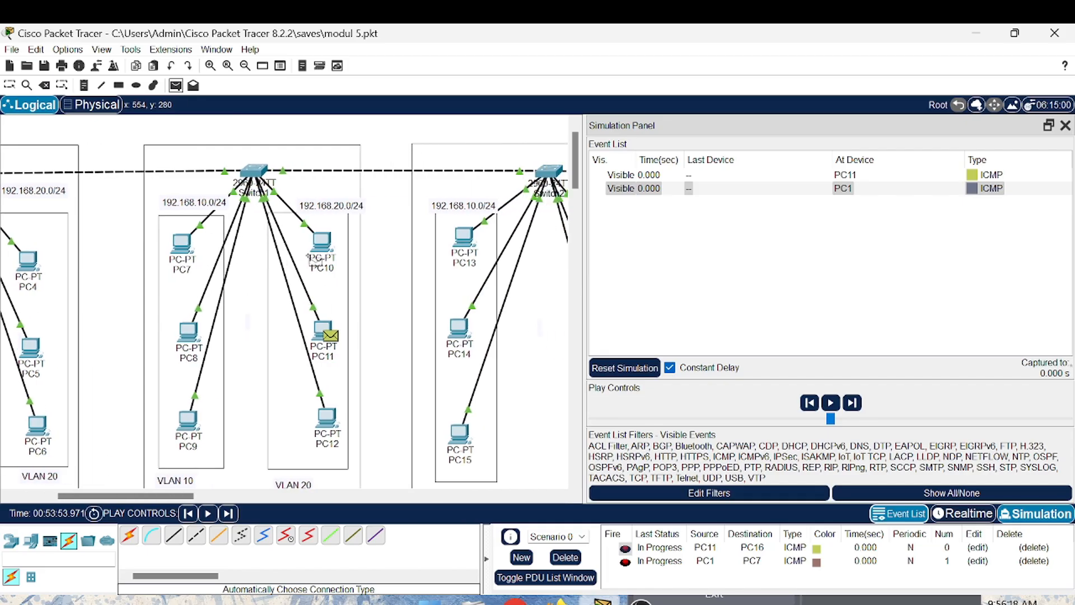
click(326, 418)
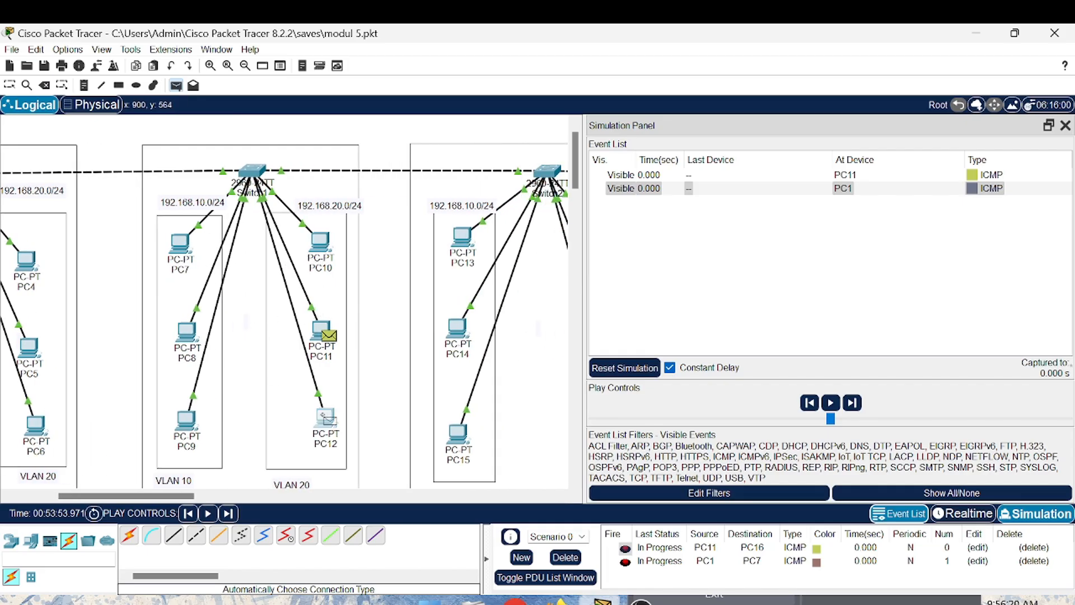
click(458, 432)
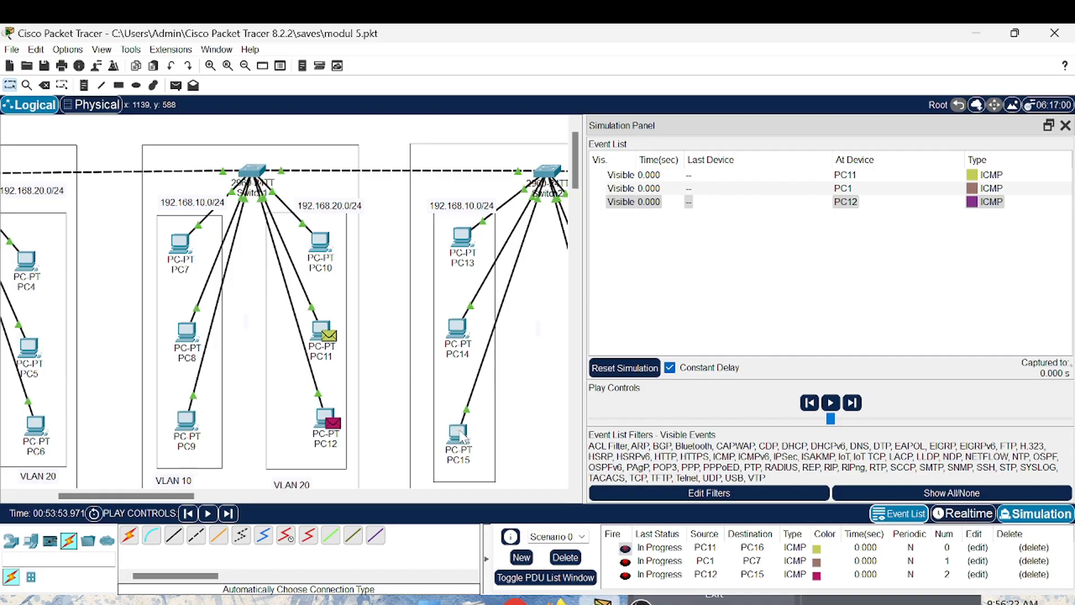
- Advance the simulation five steps to follow the test packets through the switches
click(227, 514)
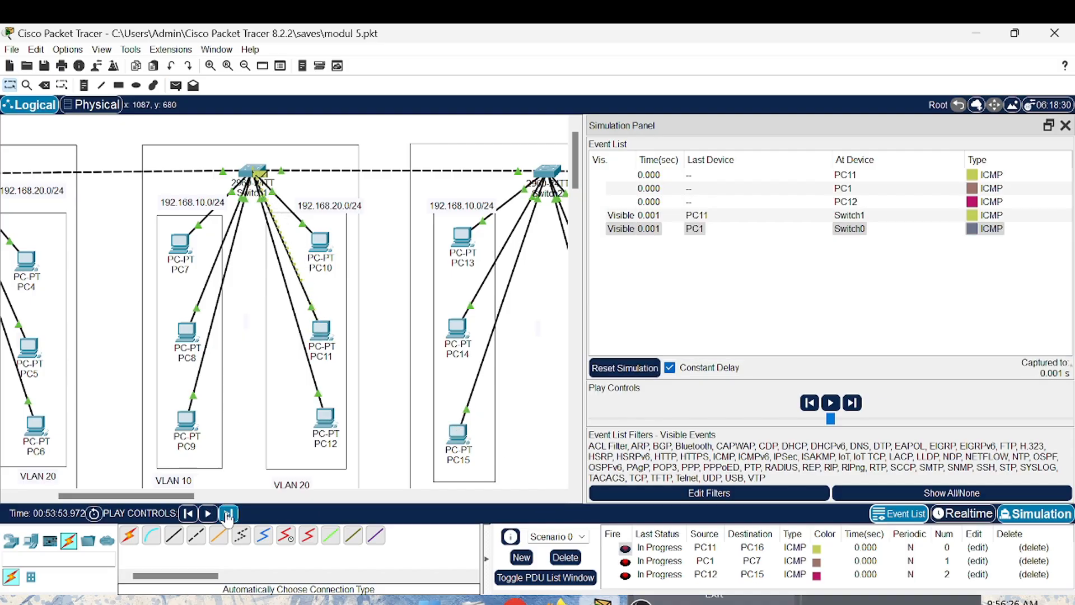
click(227, 513)
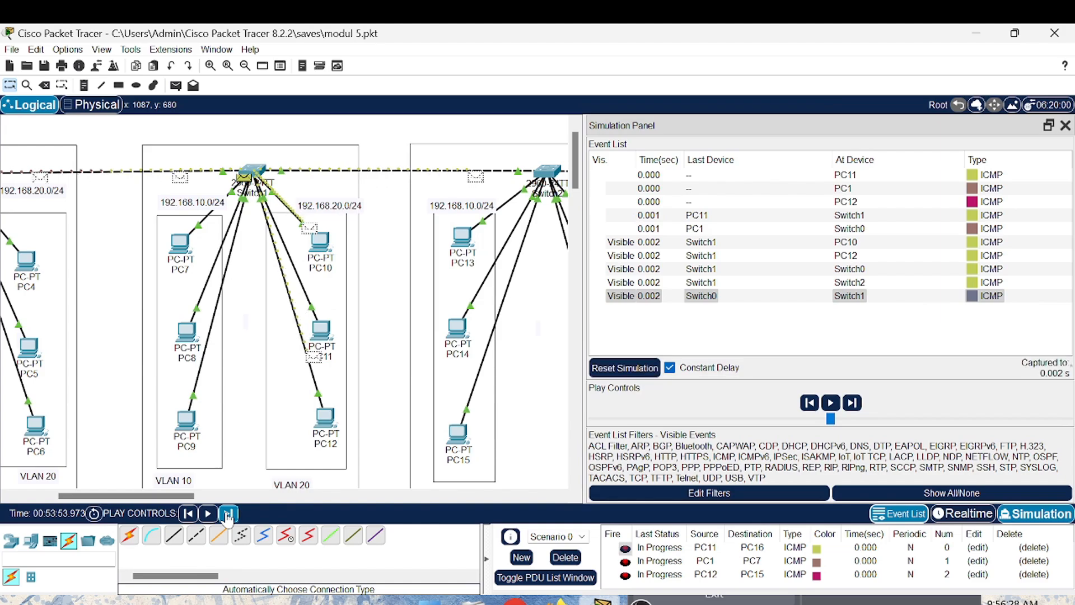
click(227, 514)
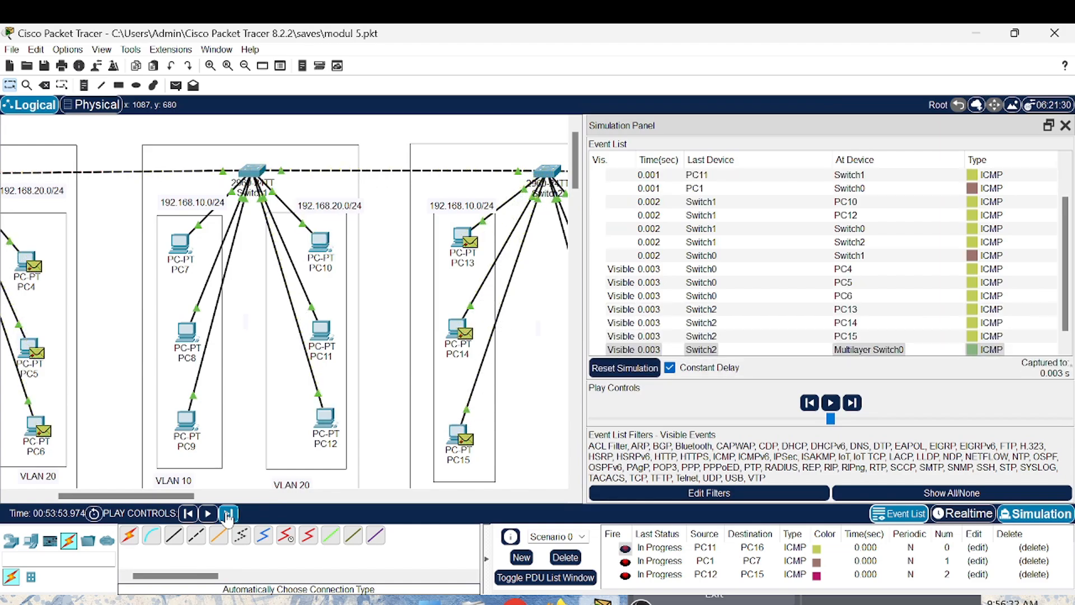
click(227, 514)
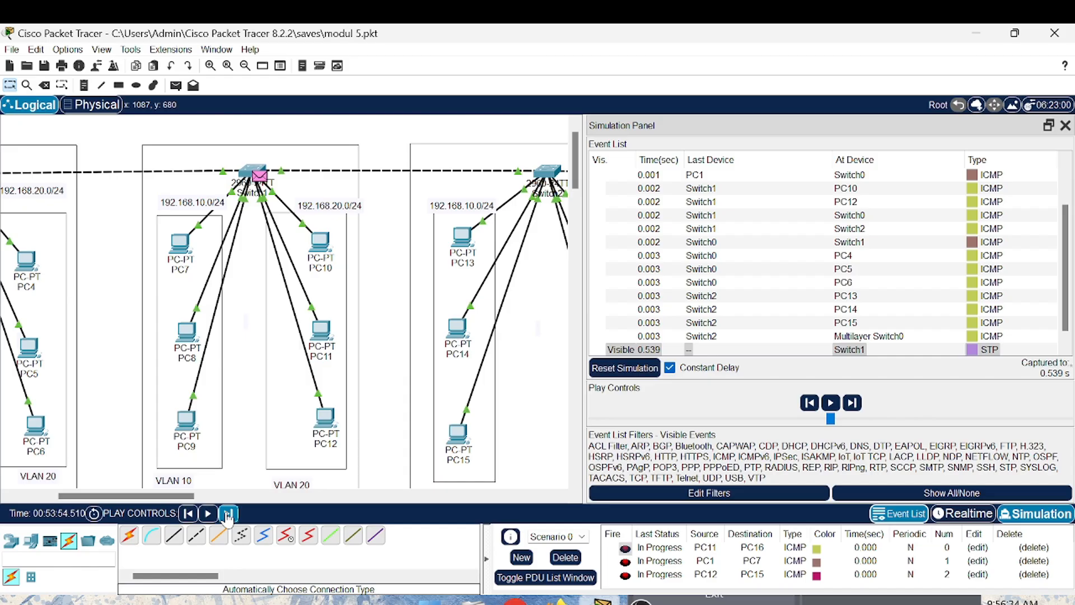
click(227, 514)
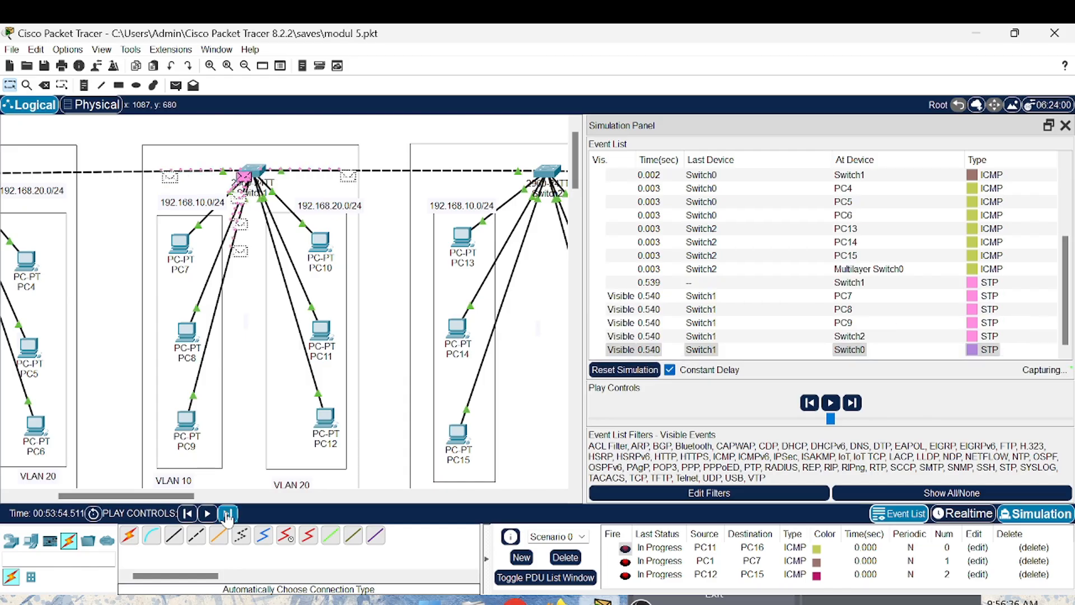
- Inspect the PC11-to-PC16 ICMP PDU details at Multilayer Switch0 and at PC15, including PC15's inbound Layer 2 processing
scroll(816, 328, down, 2)
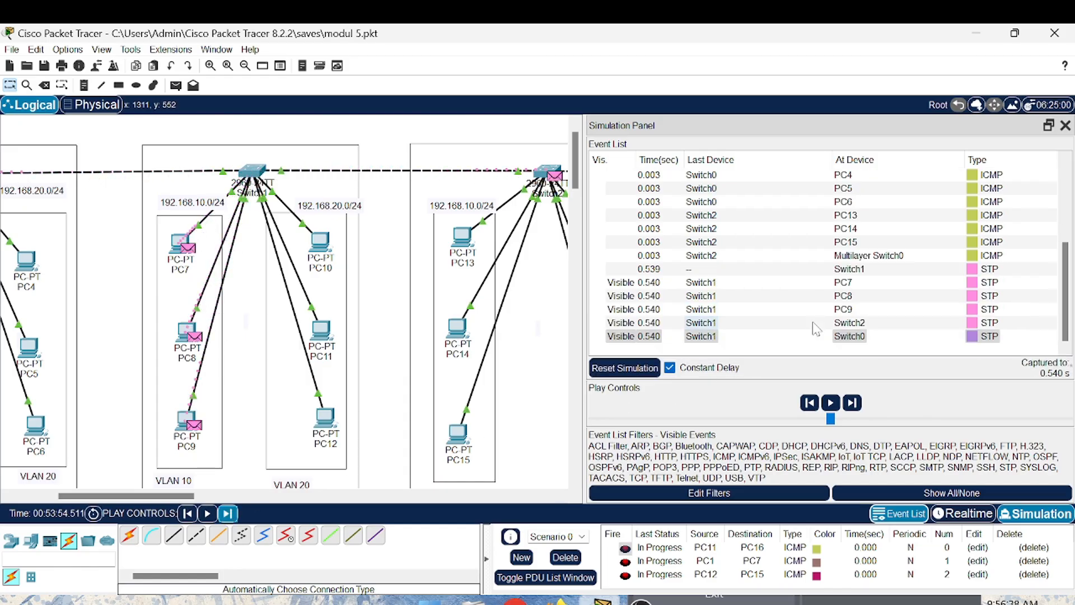
click(992, 257)
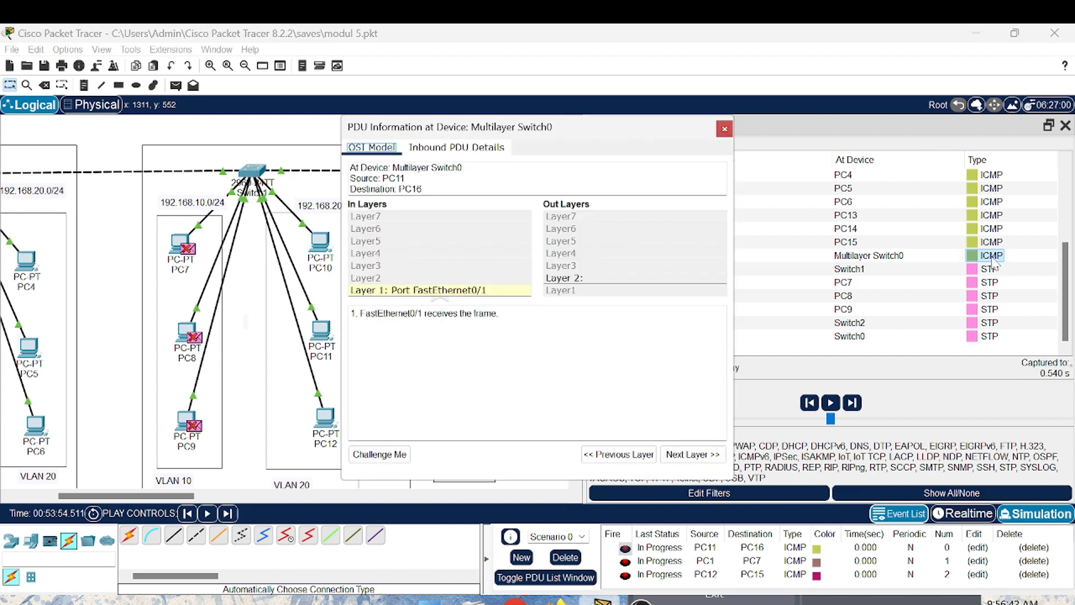
click(990, 242)
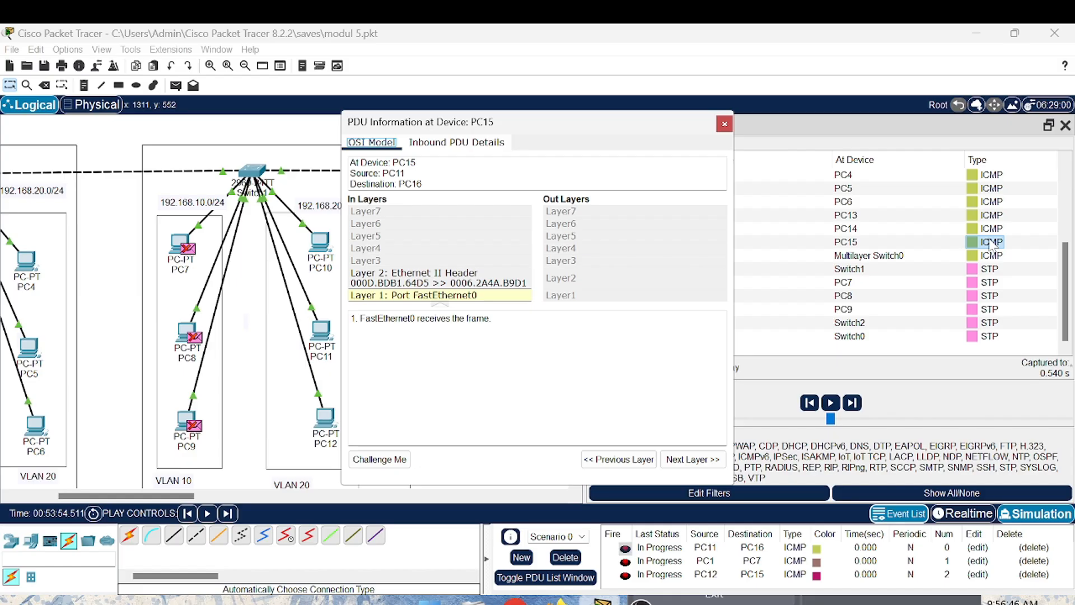
click(498, 288)
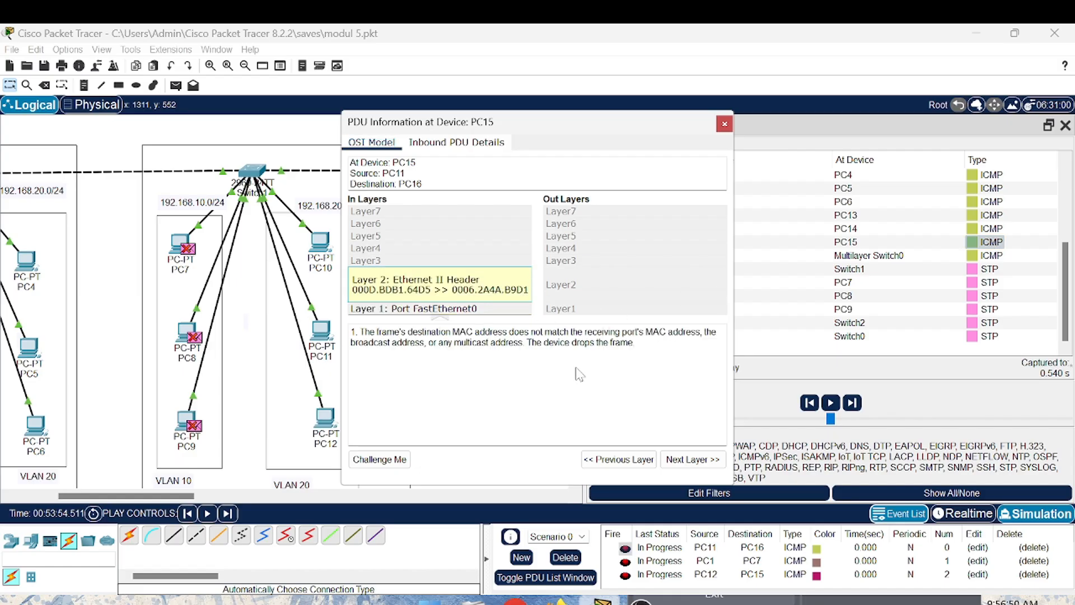
- Close the PDU information and the simulation event list, and return to Realtime mode
click(722, 124)
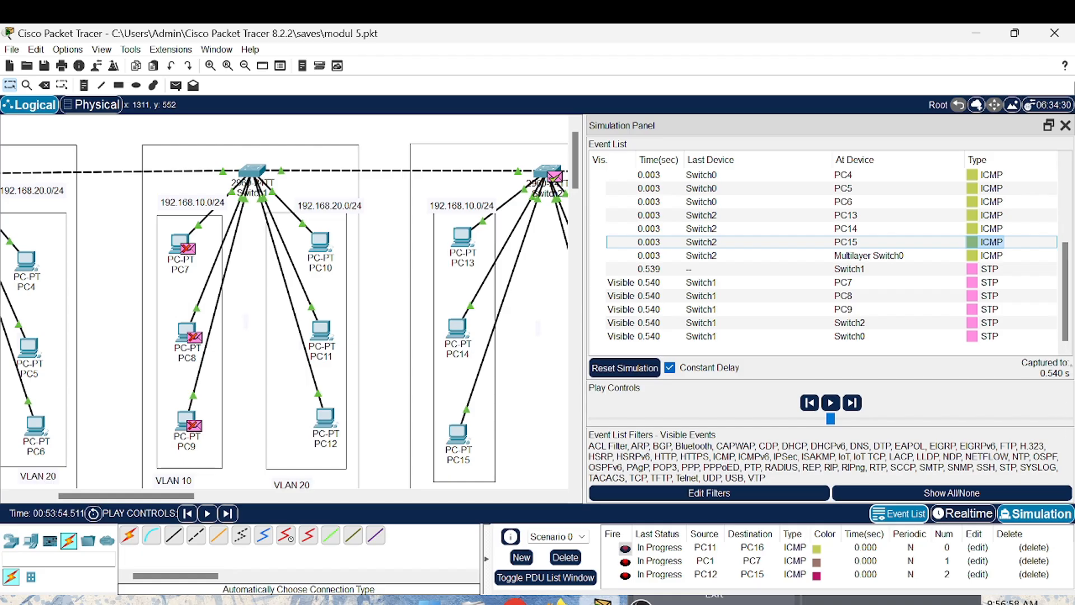
click(1066, 125)
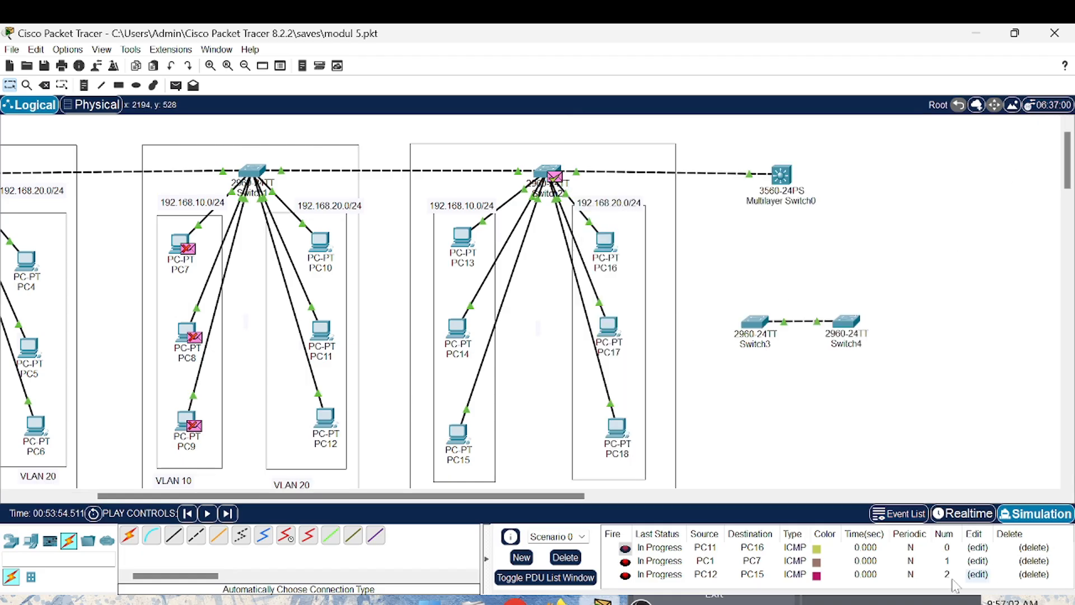
click(990, 516)
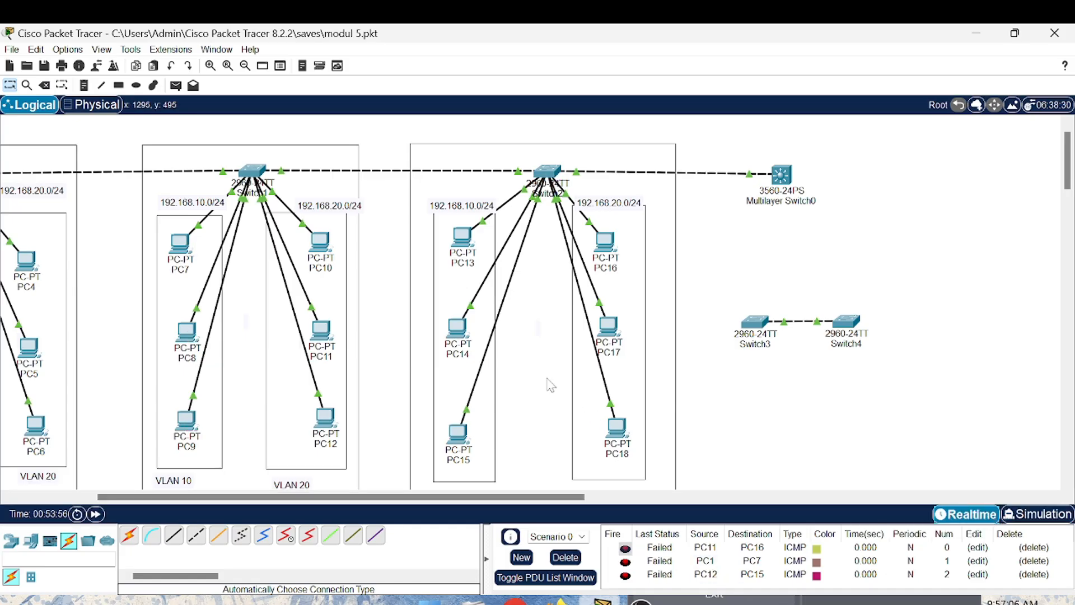